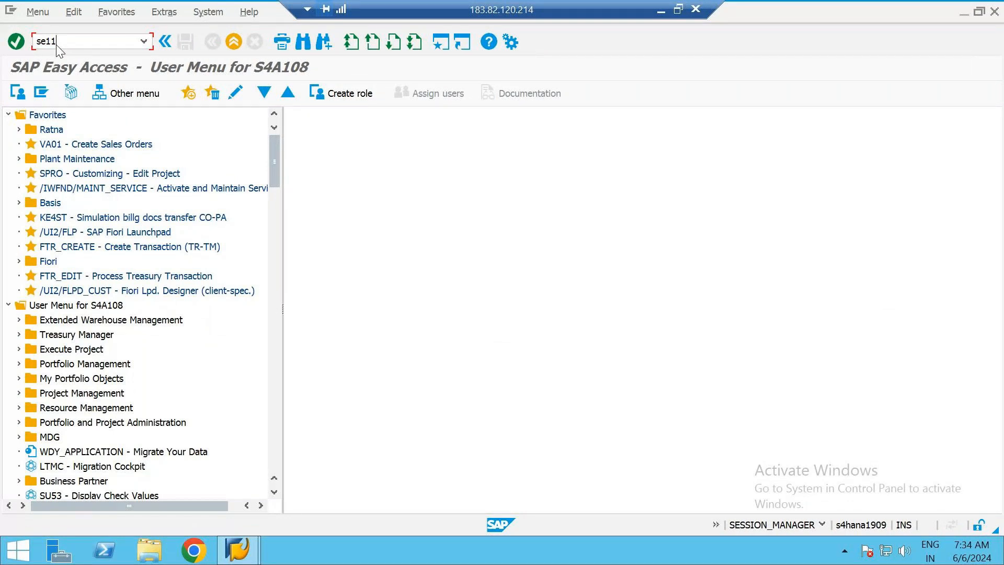
# Run transaction SE11 and enter ZB2_EMP_TAB as the database table name
pyautogui.press('Return')
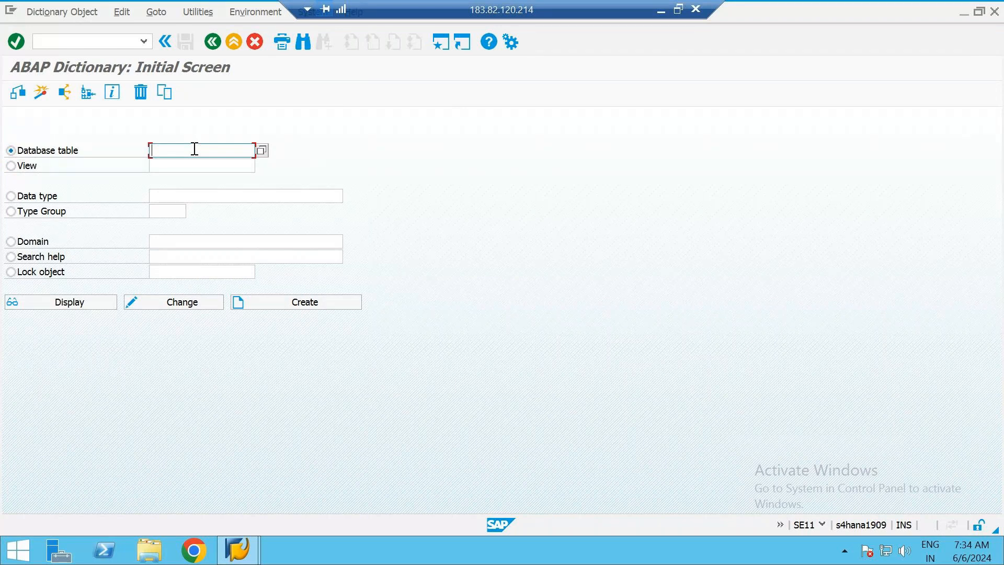
pyautogui.write('Zb2_EMP_TAB')
pyautogui.click(159, 151)
pyautogui.press('Tab')
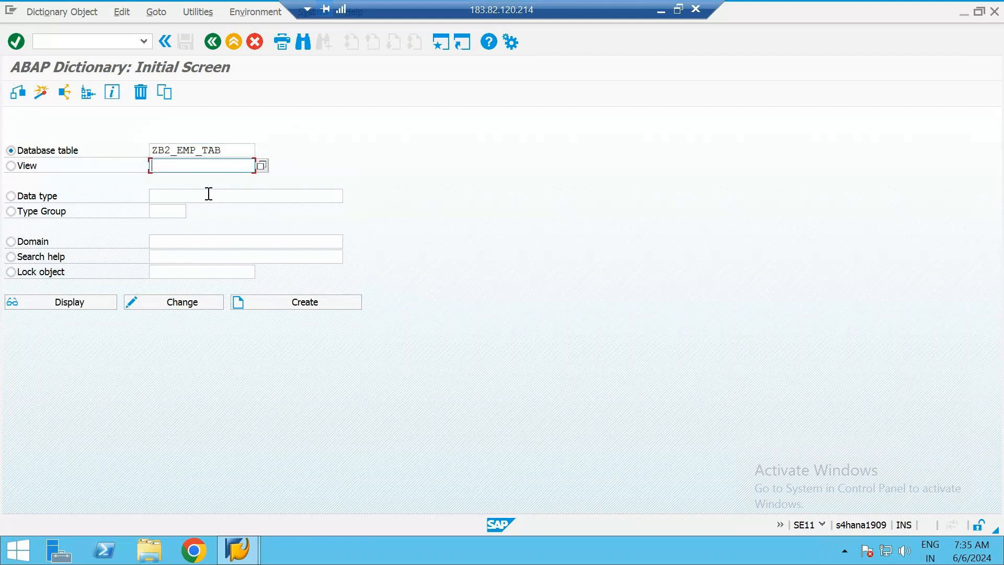
pyautogui.hotkey('shift', 'Tab')
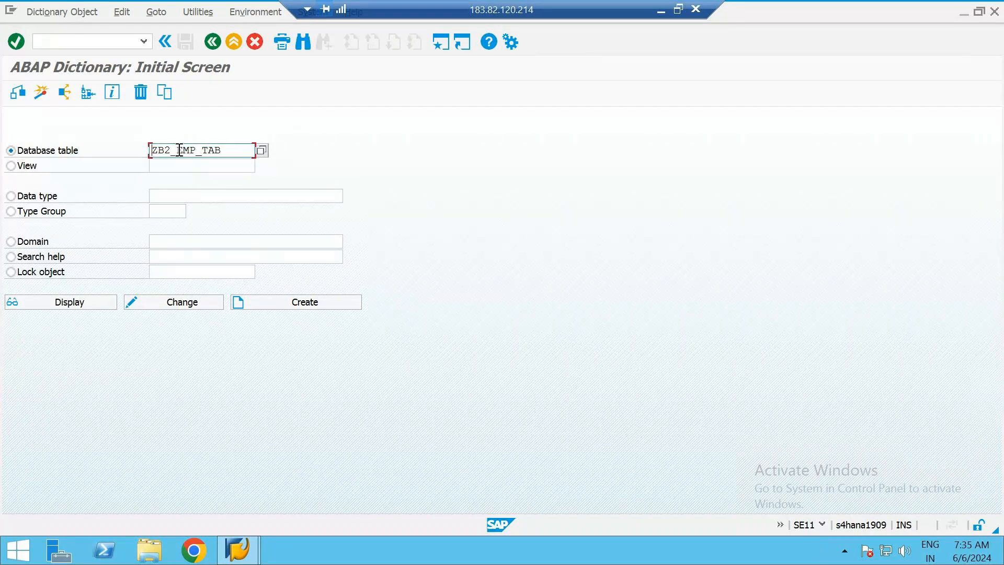
# Create the database table ZB2_EMP_TAB
pyautogui.moveTo(178, 150); pyautogui.dragTo(238, 146)
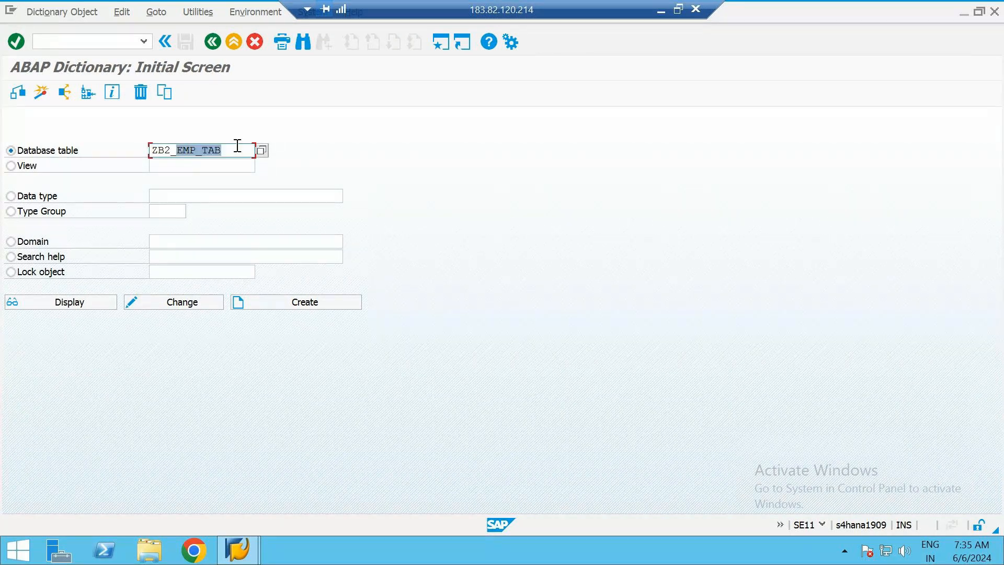
pyautogui.doubleClick(236, 149)
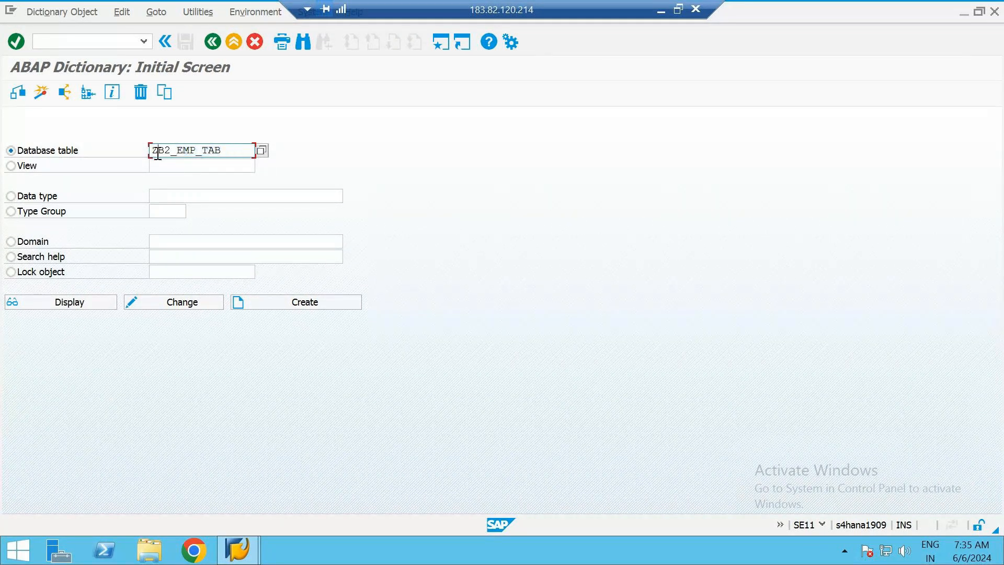
pyautogui.click(235, 150)
pyautogui.moveTo(158, 150); pyautogui.dragTo(230, 151)
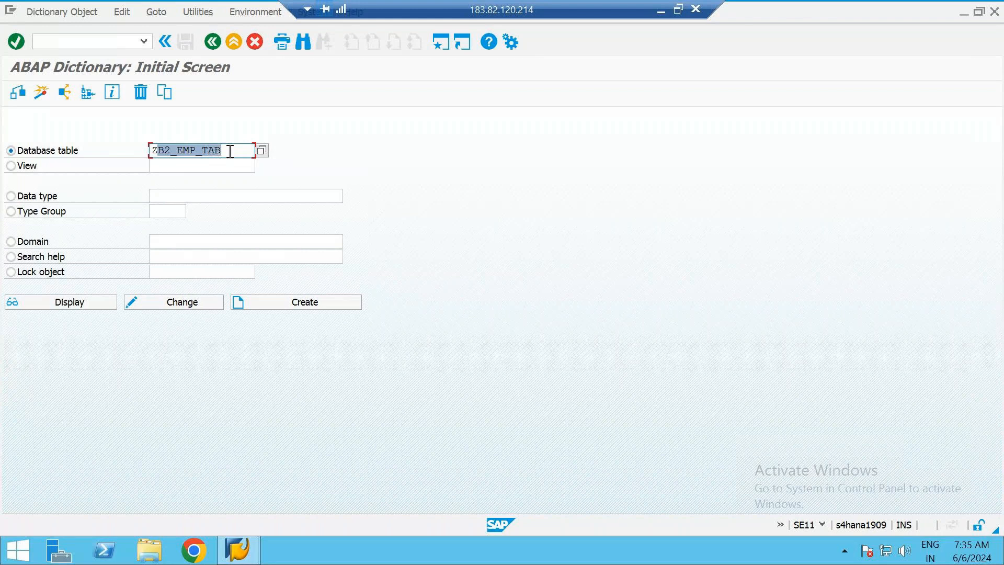
pyautogui.click(231, 151)
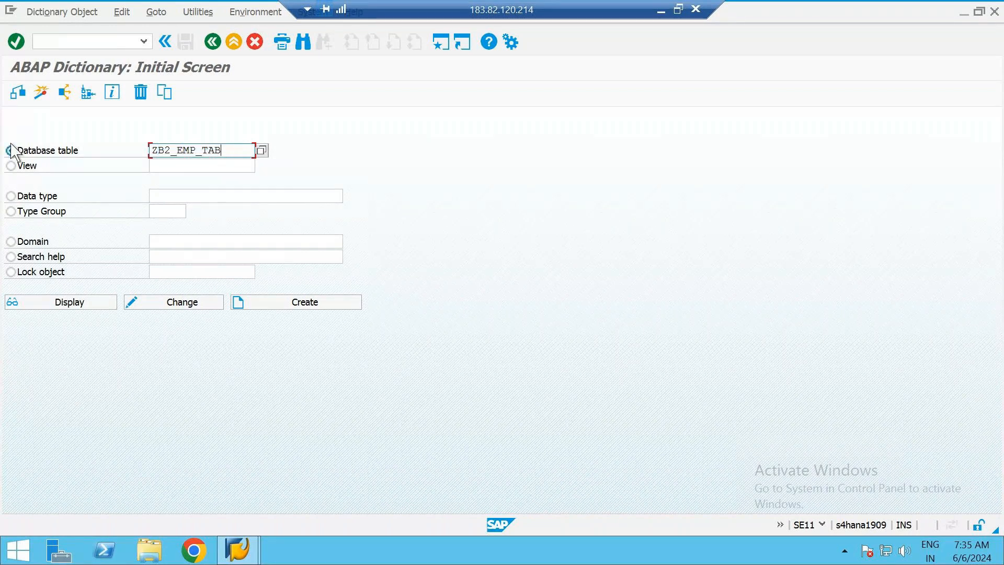
pyautogui.click(328, 306)
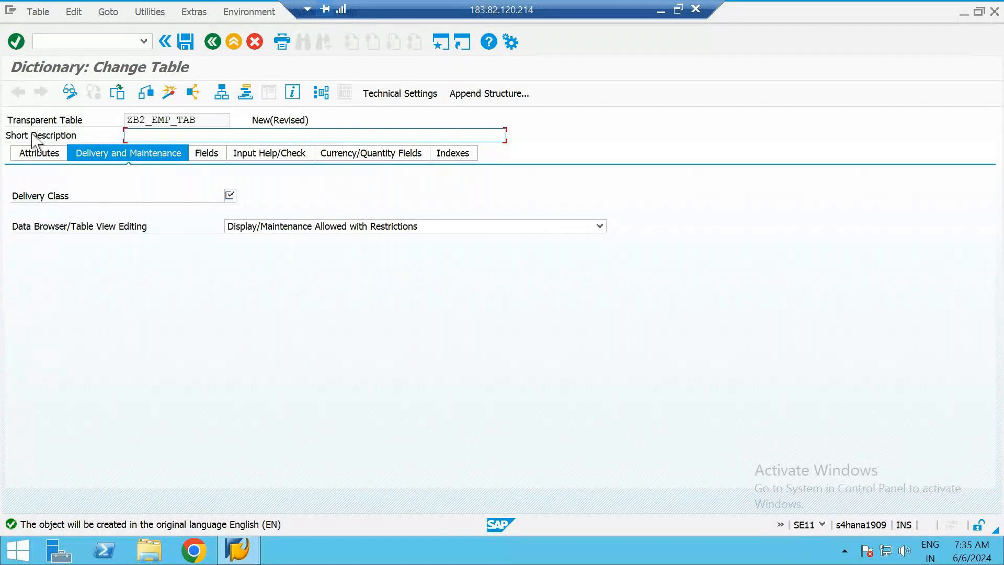
# Enter "Employee table" as the table's short description
pyautogui.click(168, 138)
pyautogui.write('Employee table')
# Set the delivery class to A and the Data Browser/Table View Editing option to Display/Maintenance Allowed
pyautogui.click(230, 196)
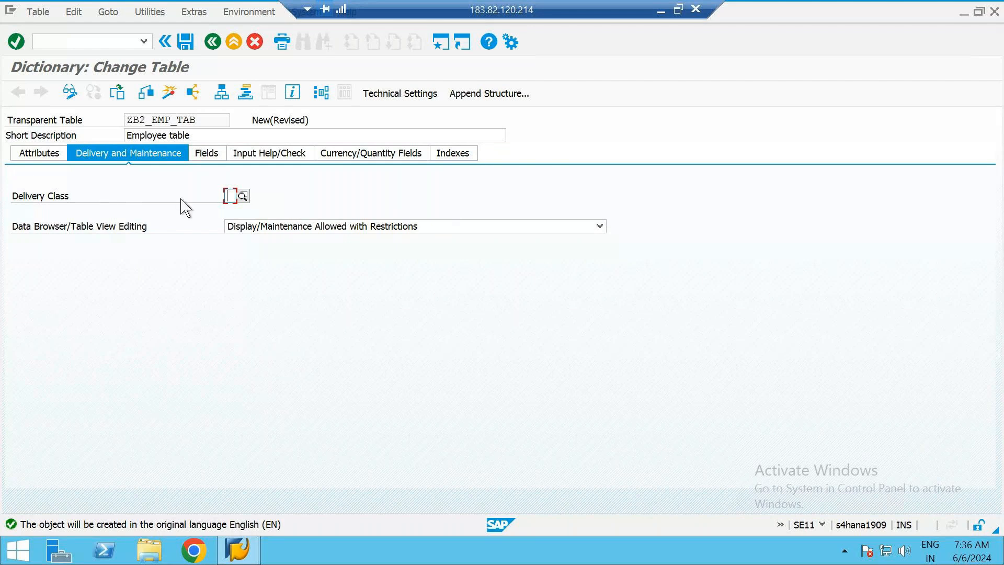
pyautogui.click(244, 197)
pyautogui.moveTo(222, 102); pyautogui.dragTo(573, 98)
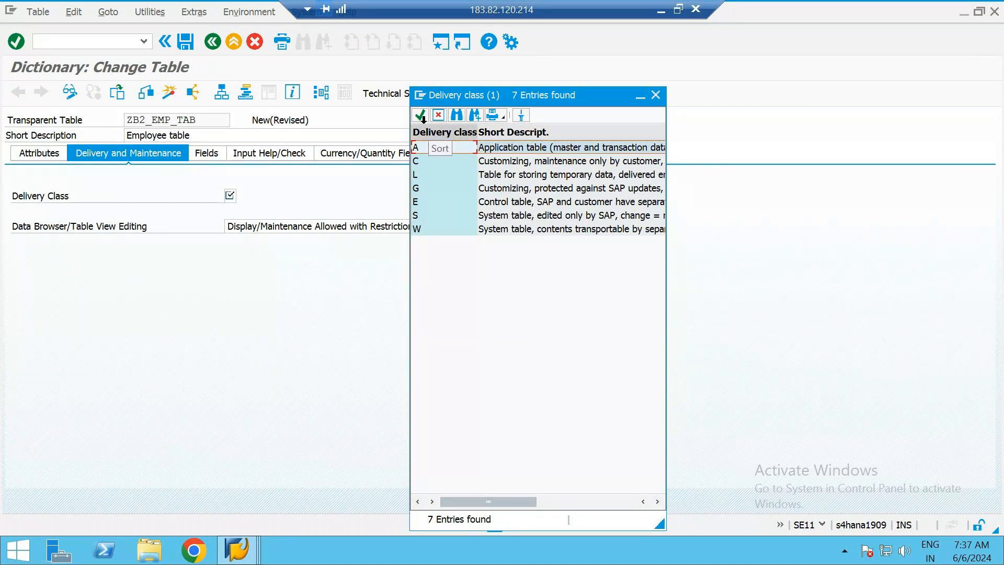
pyautogui.doubleClick(536, 152)
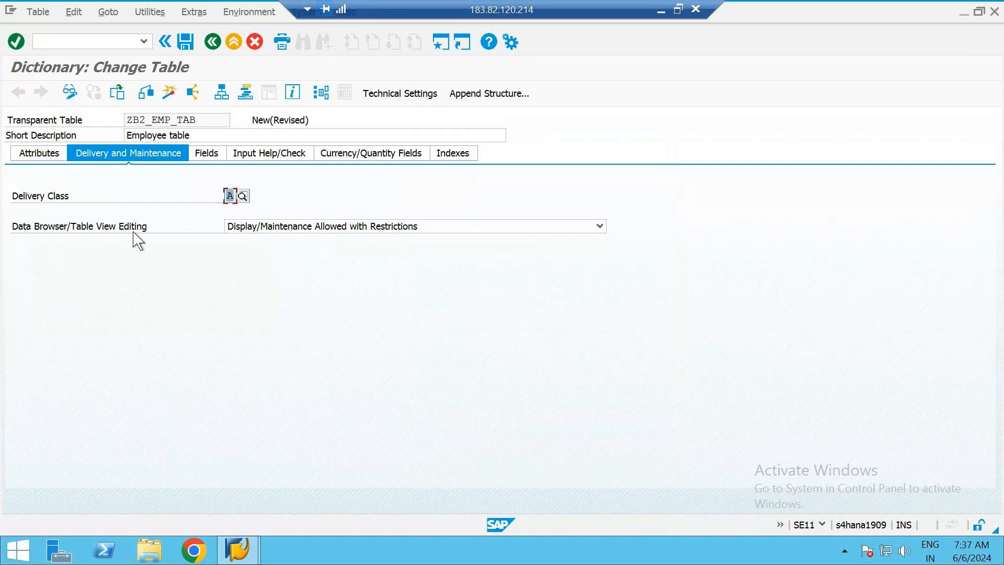
pyautogui.click(482, 229)
pyautogui.click(486, 235)
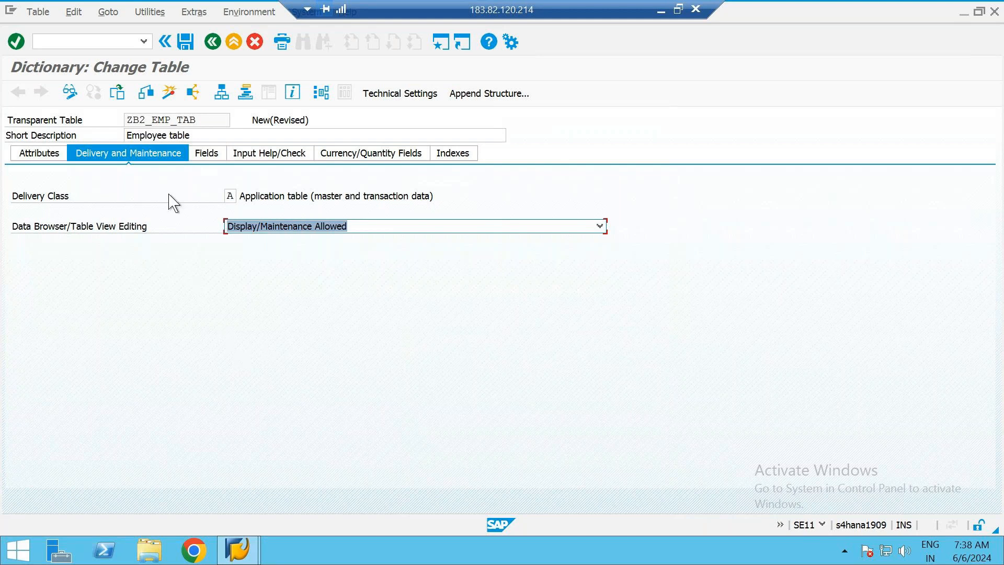
# Add EMP_NO as the first entry in the table's field list
pyautogui.click(212, 157)
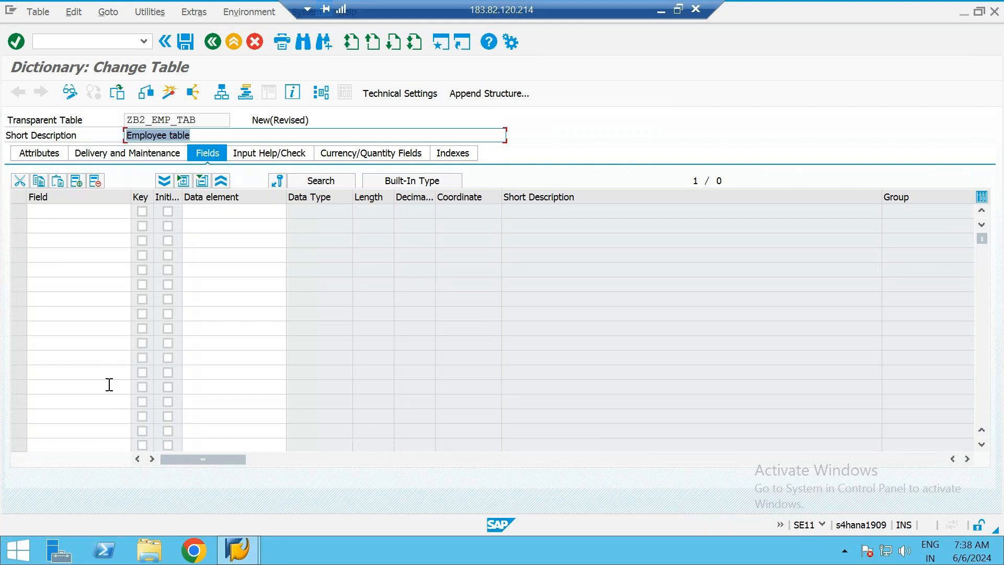
pyautogui.click(661, 9)
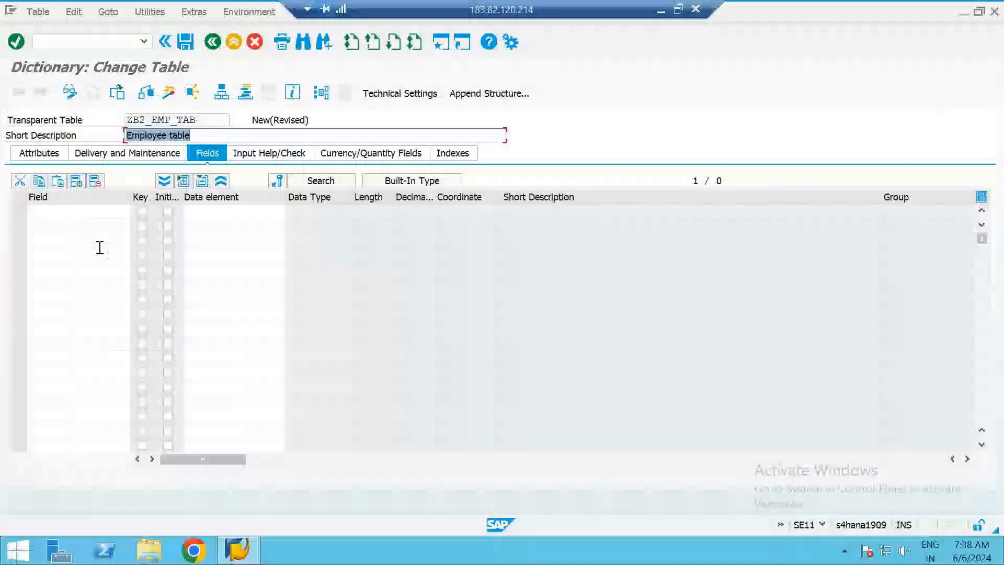
pyautogui.click(65, 213)
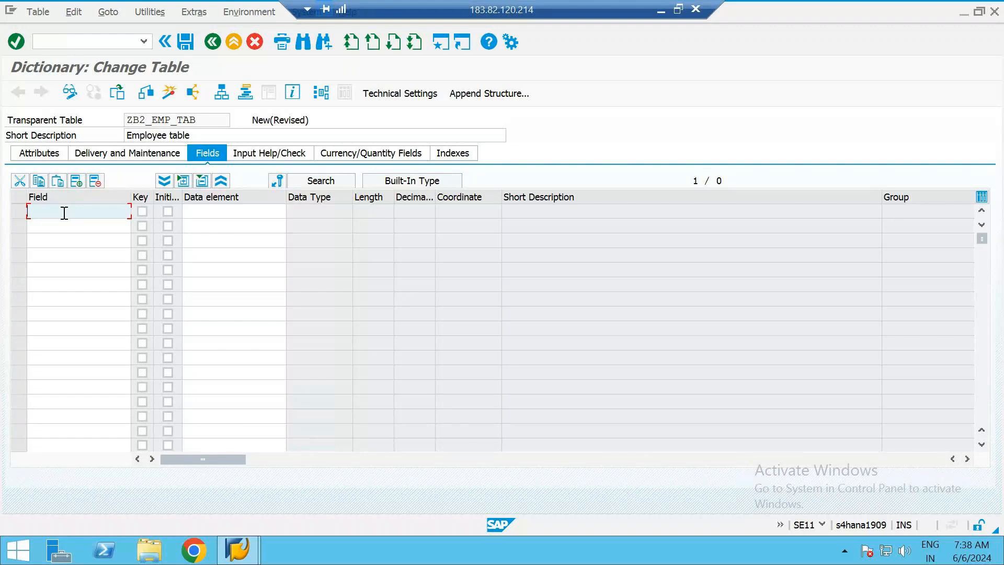
pyautogui.write('EMP_N')
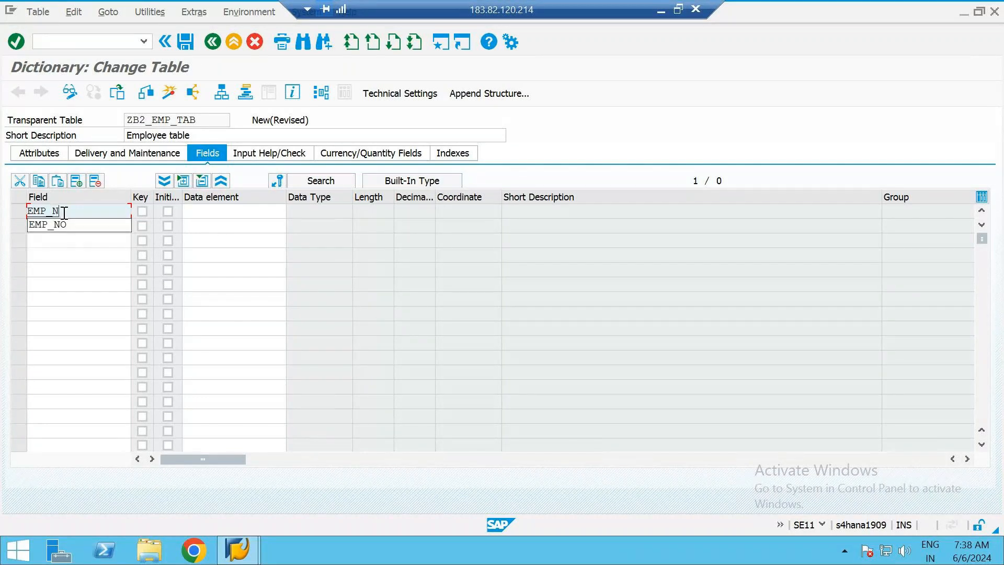
pyautogui.click(101, 224)
# Mark EMP_NO as a key field and widen the Initial Values column
pyautogui.click(661, 7)
pyautogui.hotkey('alt', 'Tab')
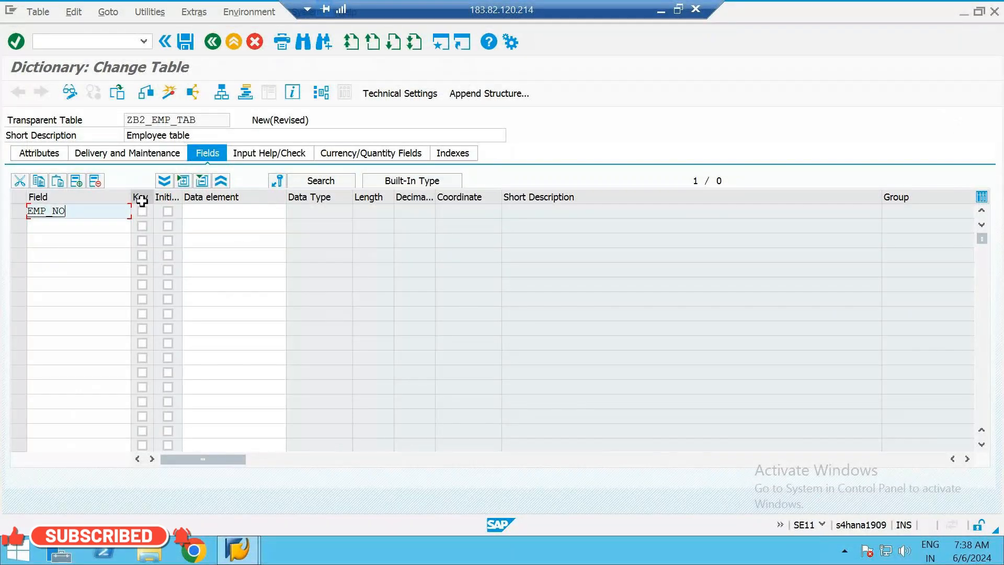
pyautogui.click(141, 211)
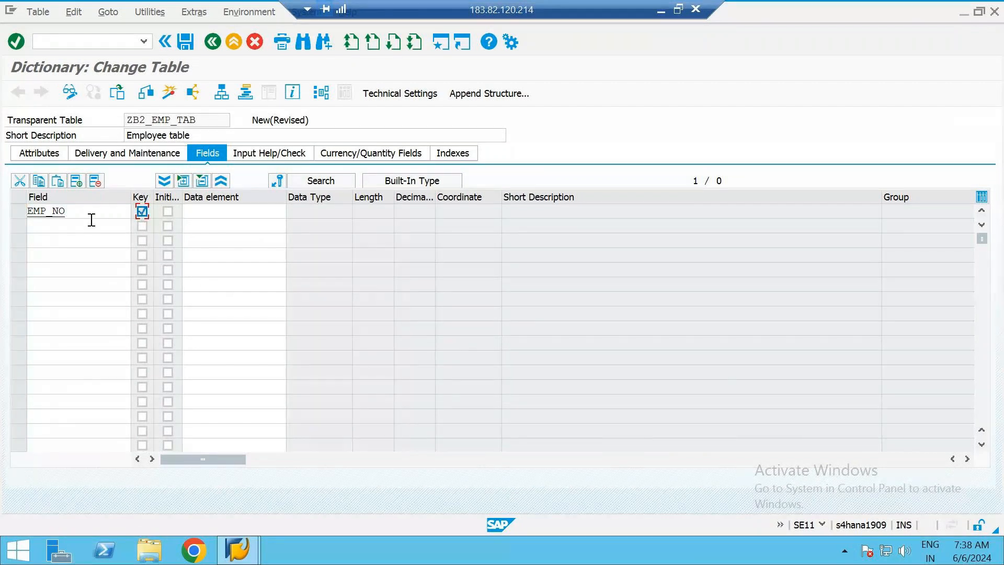
pyautogui.click(75, 217)
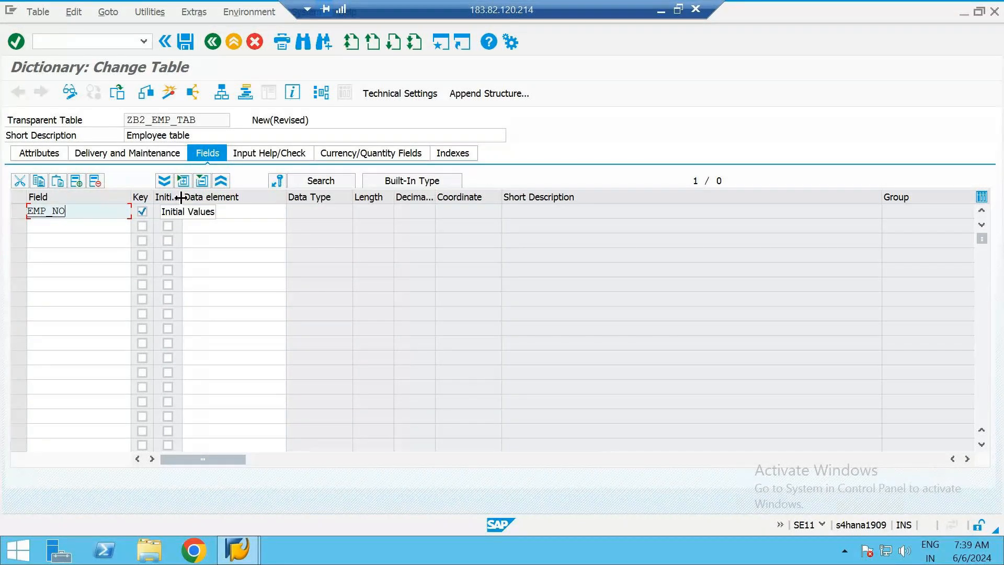
pyautogui.moveTo(181, 197); pyautogui.dragTo(207, 199)
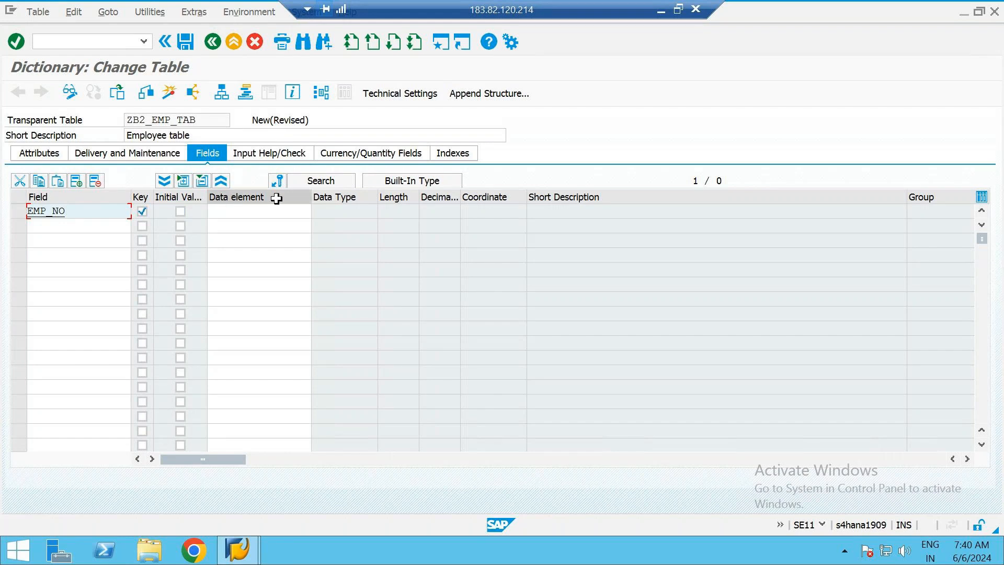
# Assign the data element ZB2_EMP_NO to the EMP_NO field
pyautogui.click(267, 215)
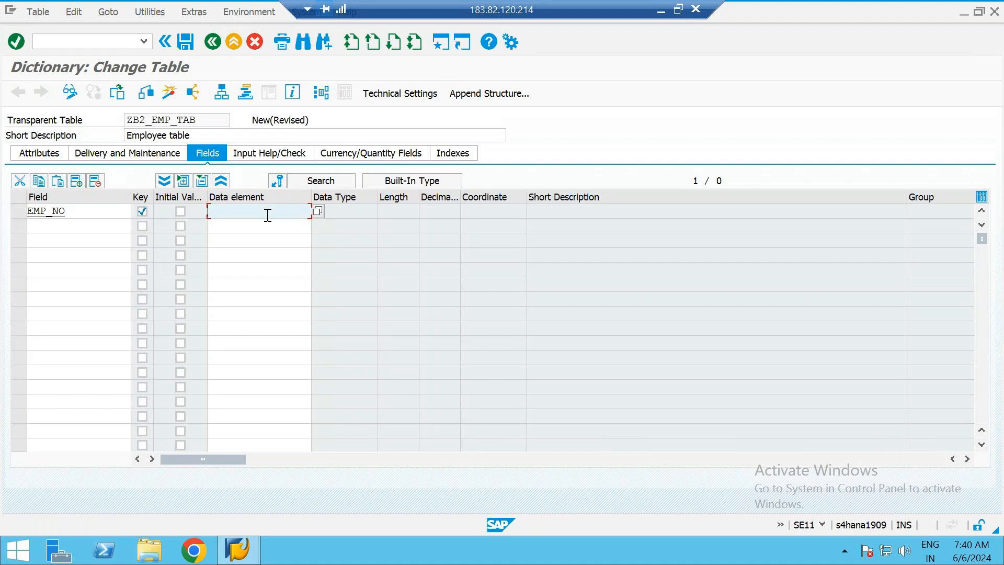
pyautogui.write('Z')
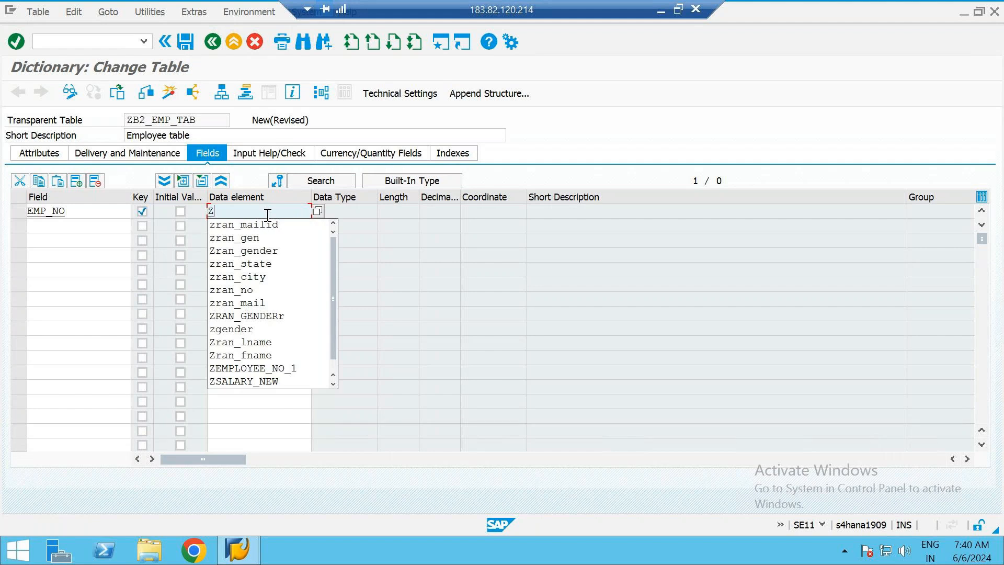
pyautogui.write('b2')
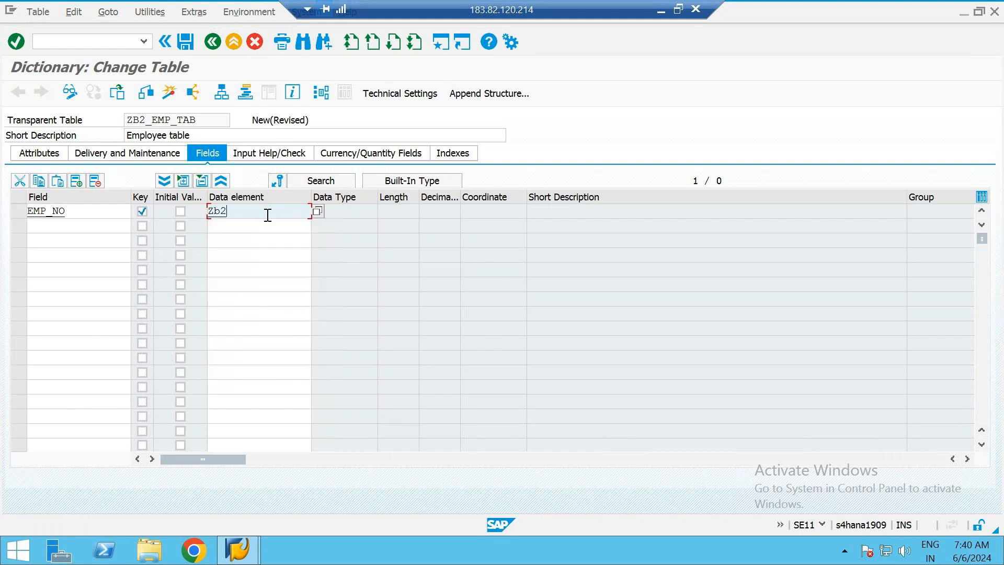
pyautogui.write('_emp_no')
pyautogui.press('Return')
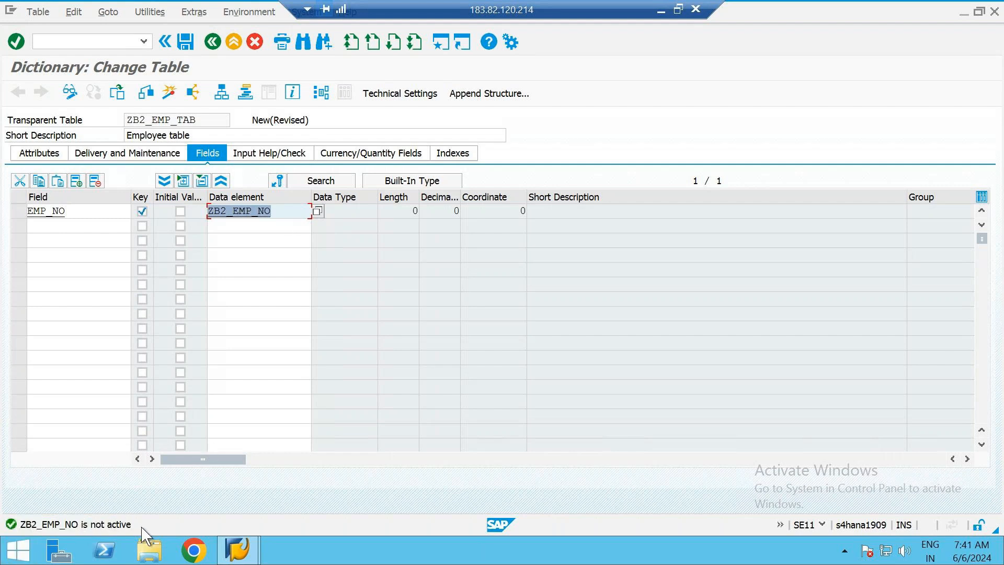
# Open the data element ZB2_EMP_NO for creation from its field row and agree to save the table changes first
pyautogui.click(280, 215)
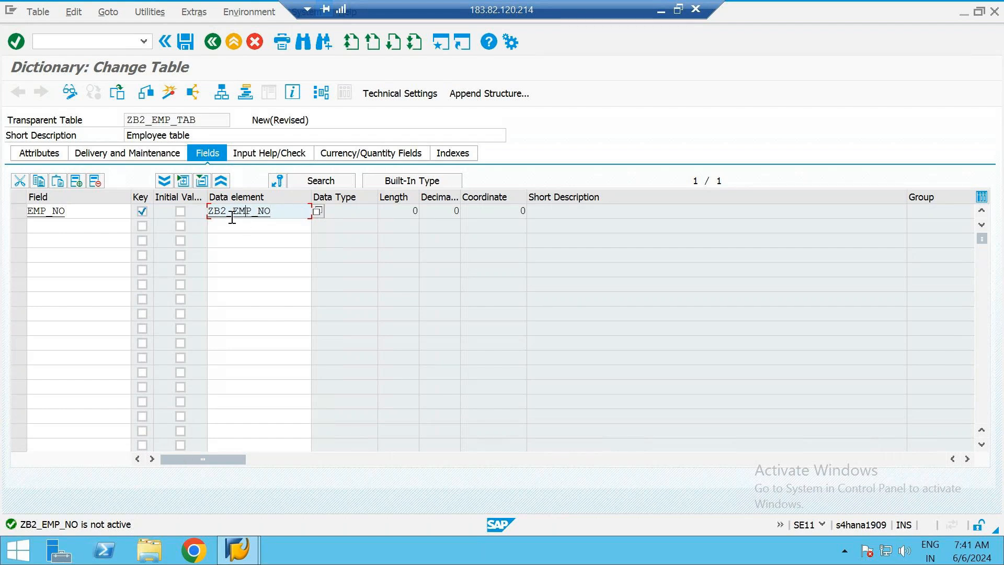
pyautogui.doubleClick(235, 218)
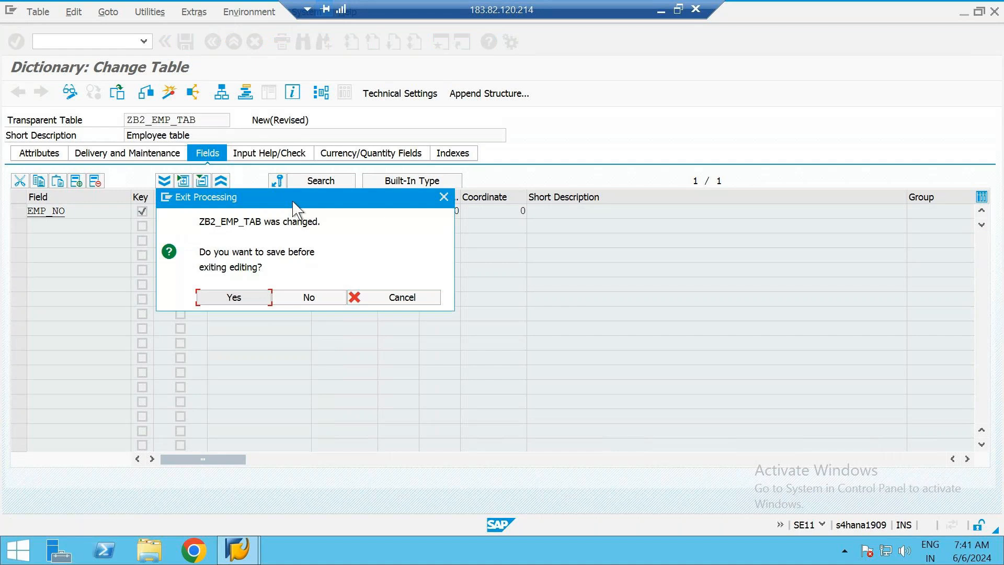
pyautogui.moveTo(292, 204); pyautogui.dragTo(430, 266)
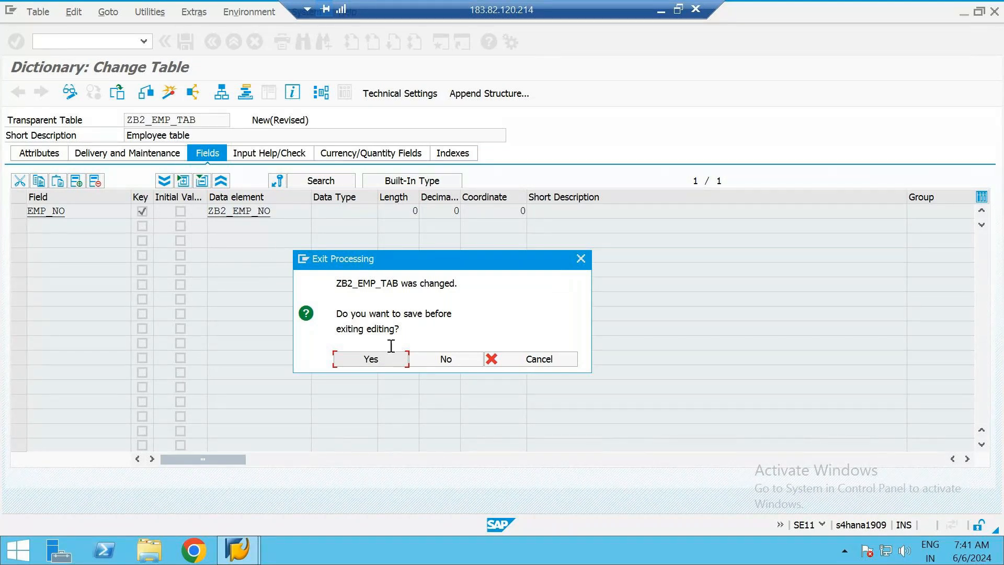
pyautogui.click(358, 366)
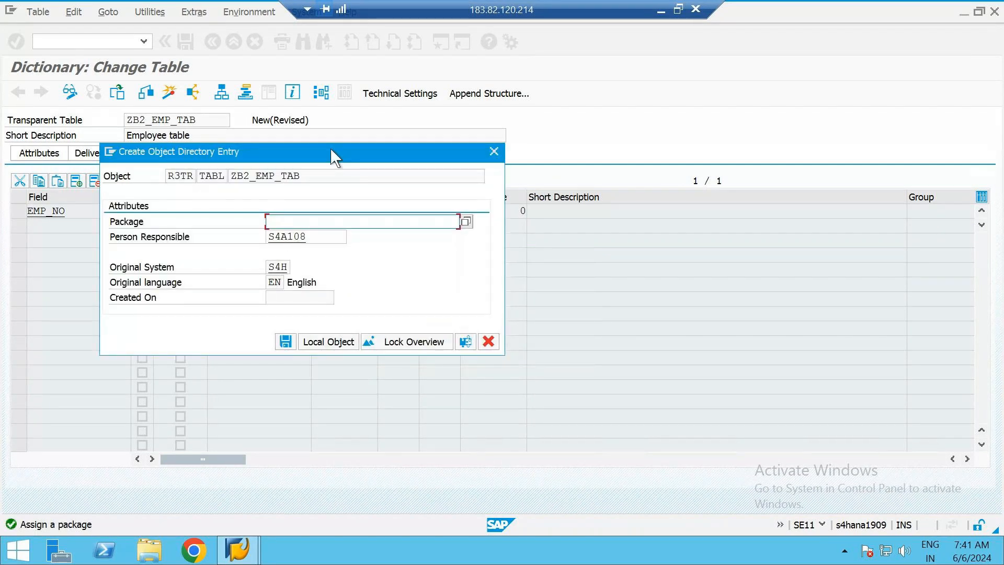
pyautogui.moveTo(326, 148); pyautogui.dragTo(486, 188)
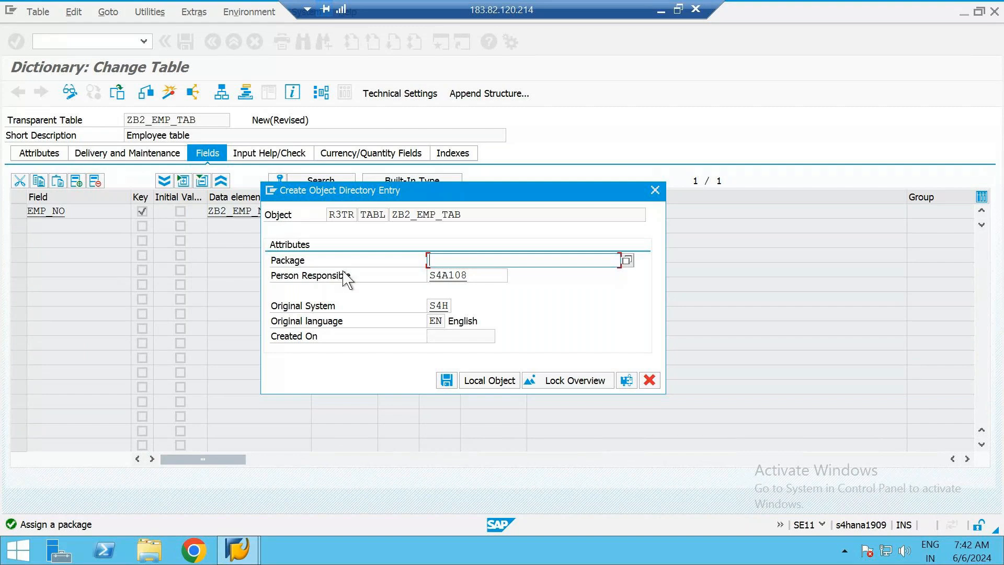
# Create a new session from the object directory entry dialog and run transaction SE80 in it
pyautogui.click(271, 190)
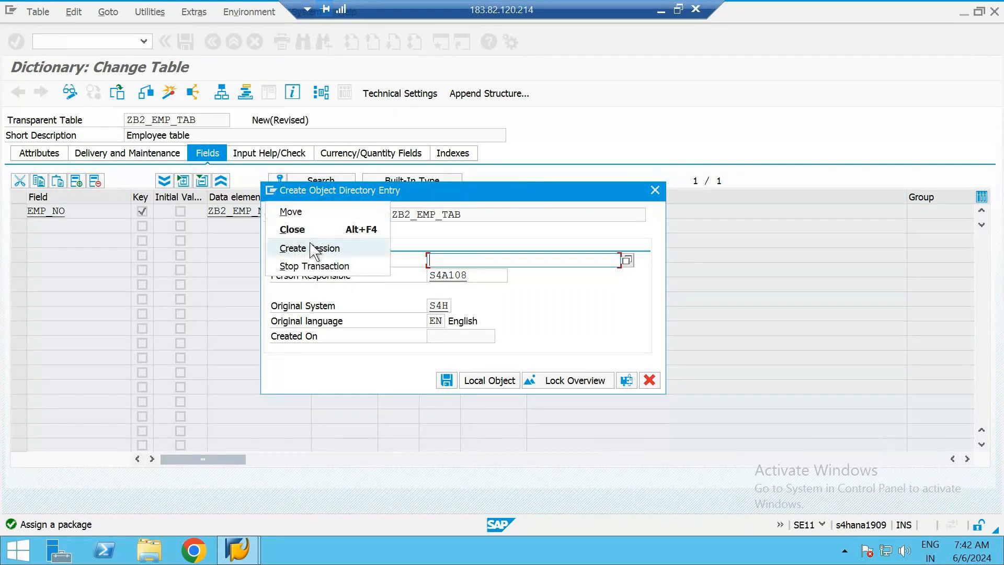
pyautogui.click(310, 245)
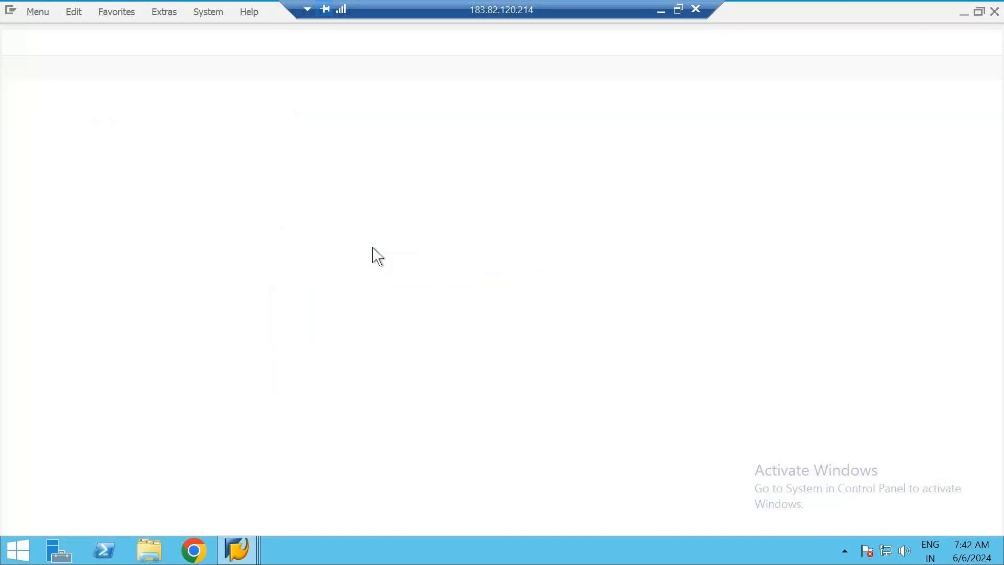
pyautogui.write('se80')
pyautogui.press('Return')
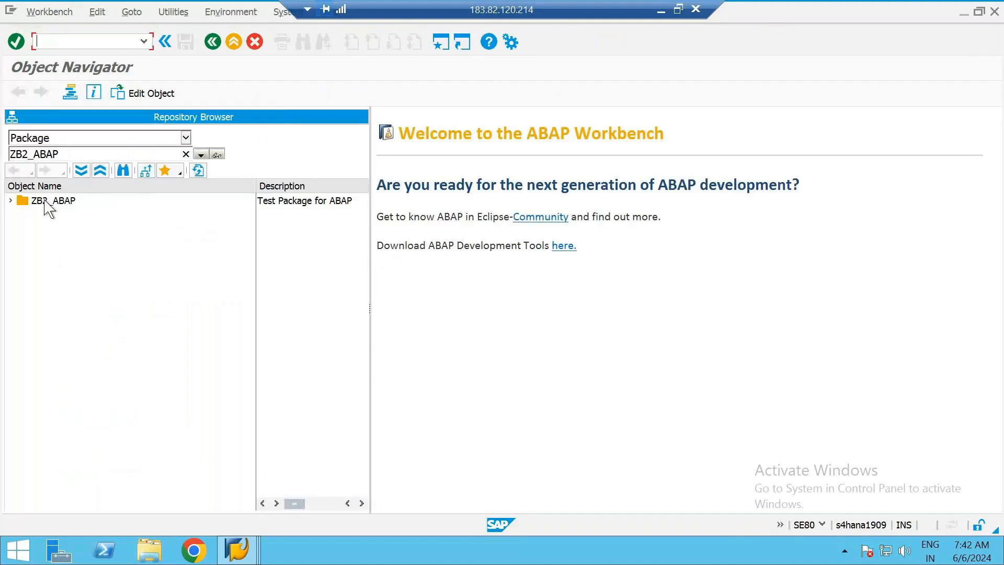
# Display the package ZB2_ABAP and examine its name, contents and properties
pyautogui.doubleClick(45, 203)
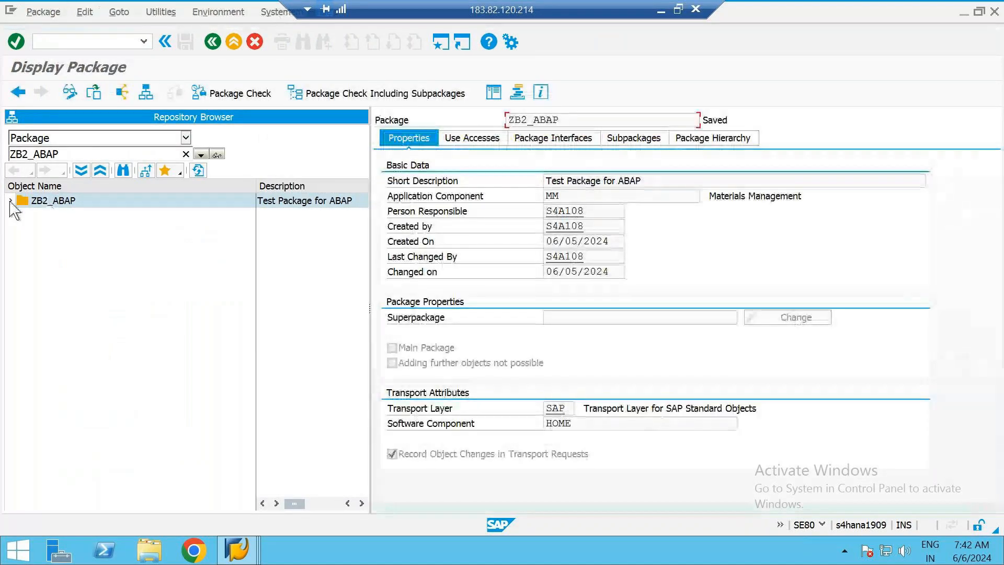
pyautogui.click(10, 200)
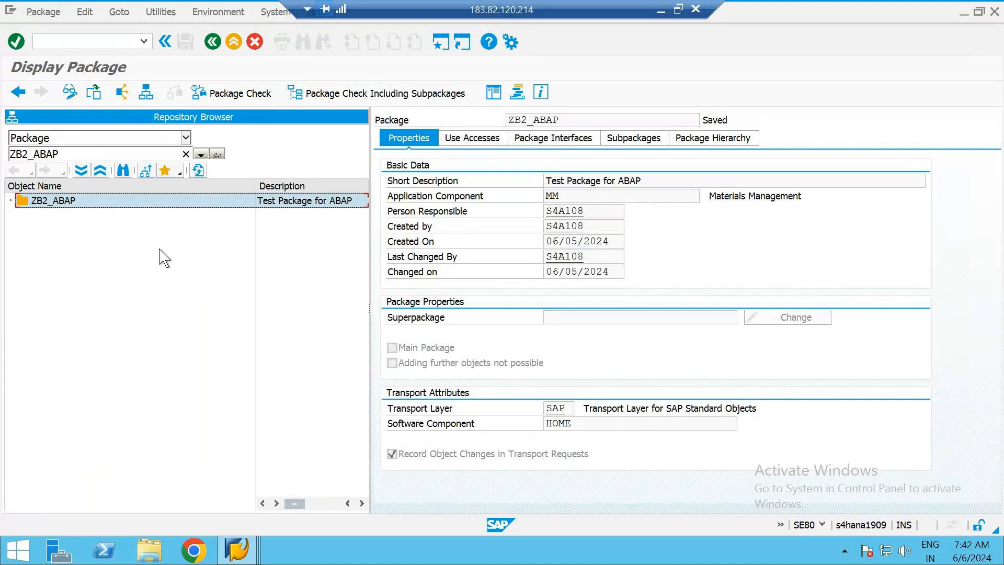
pyautogui.click(570, 119)
pyautogui.moveTo(570, 119); pyautogui.dragTo(477, 126)
pyautogui.hotkey('ctrl', 'c')
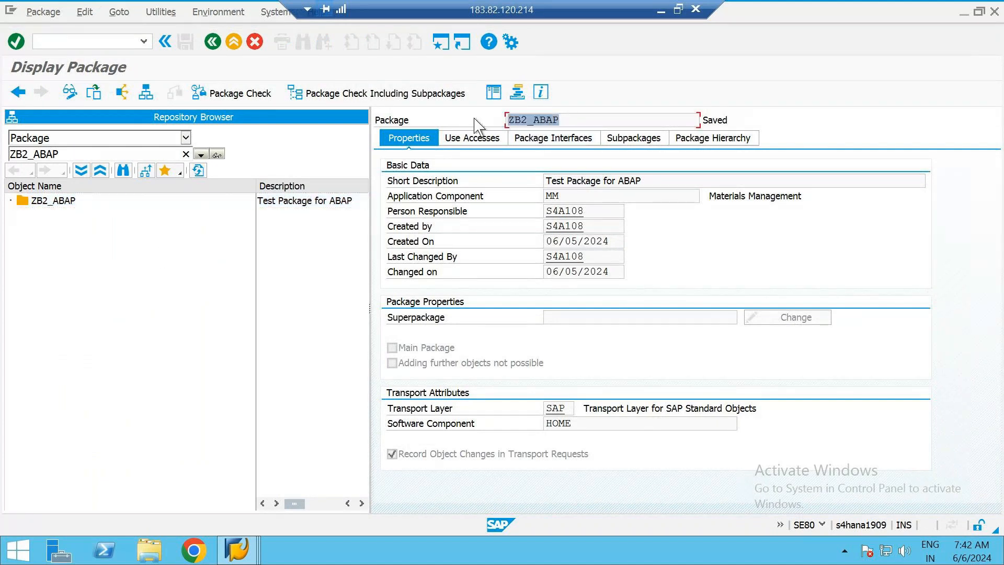
pyautogui.click(474, 119)
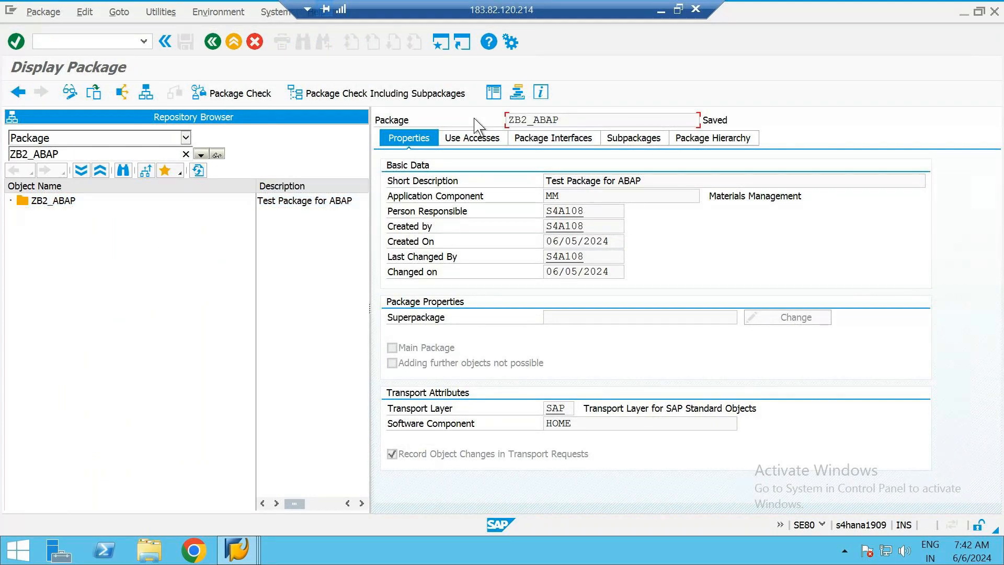
# Return to the table's object directory entry, assign the package ZB2_ABAP and save the entry
pyautogui.hotkey('alt', 'Tab')
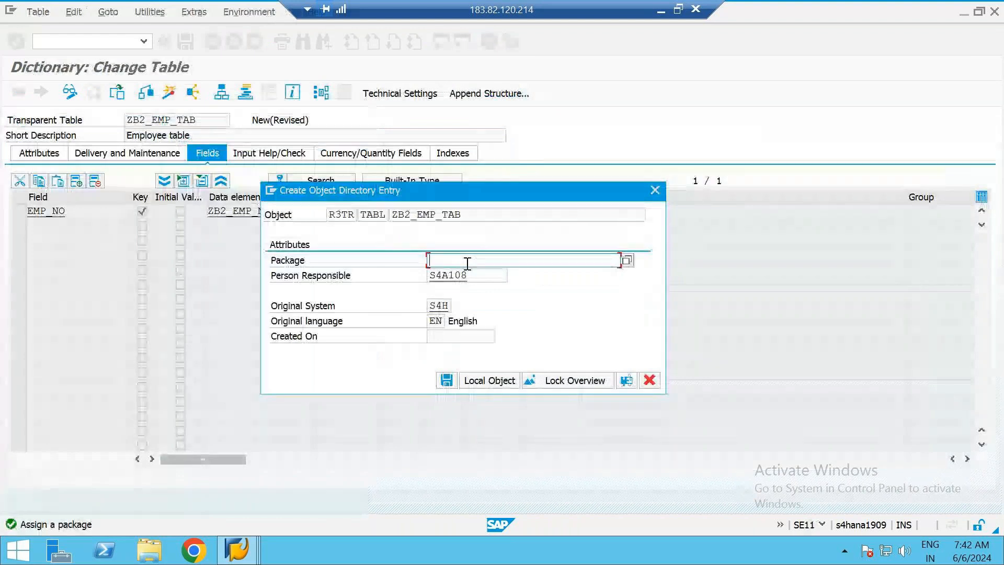
pyautogui.hotkey('ctrl', 'v')
pyautogui.click(446, 380)
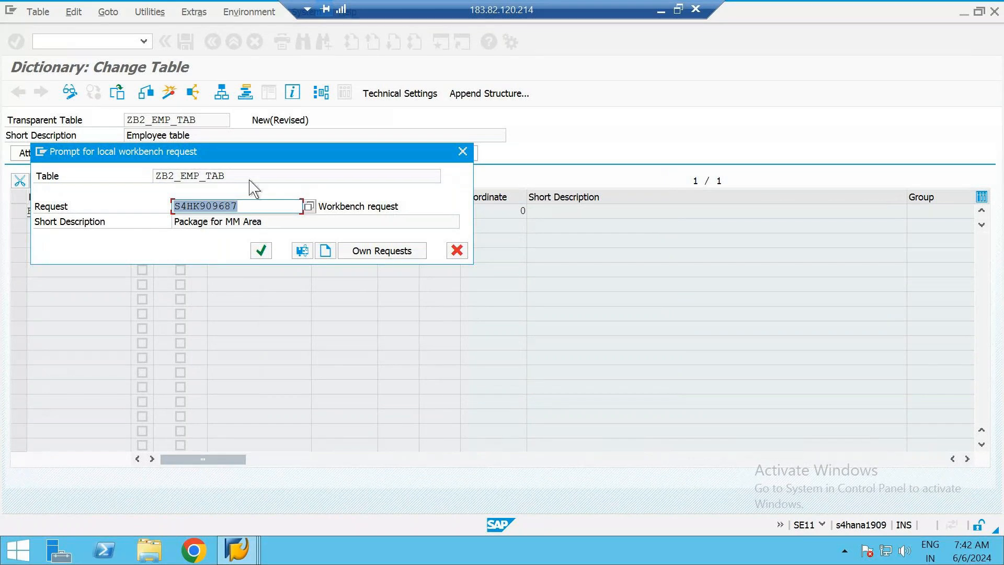
# Create a new workbench request with the short description "Employee table" for the table ZB2_EMP_TAB
pyautogui.press('Tab')
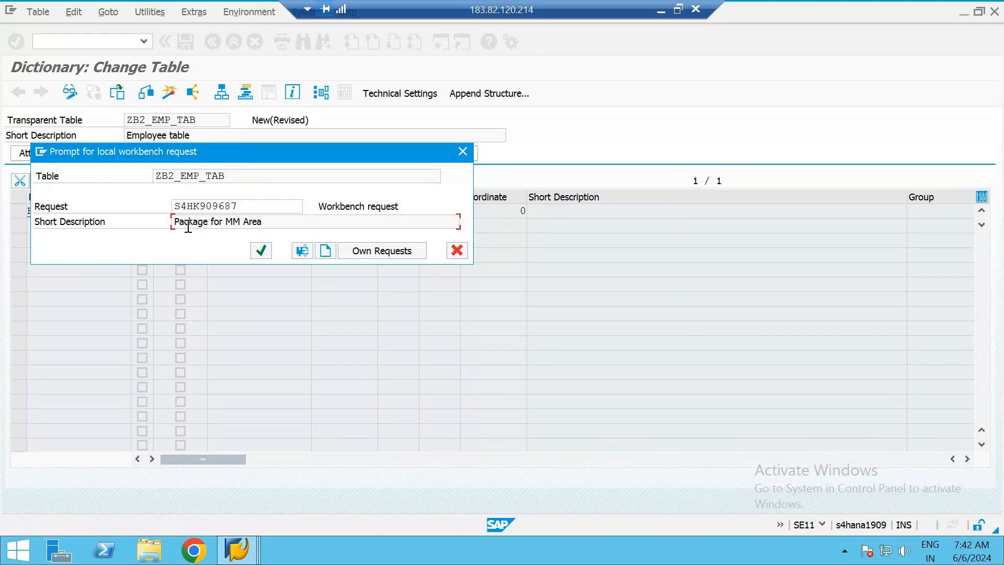
pyautogui.click(256, 205)
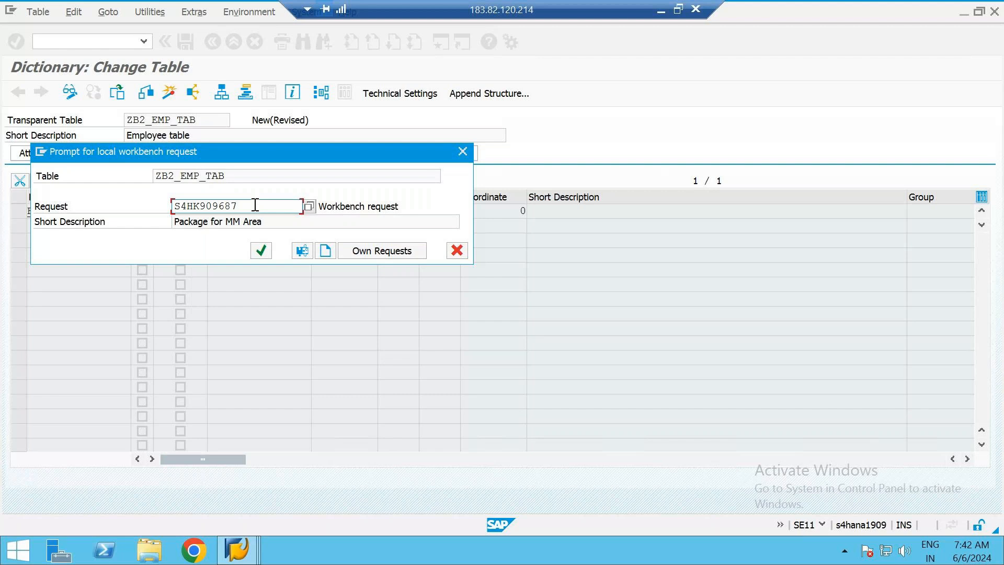
pyautogui.click(324, 251)
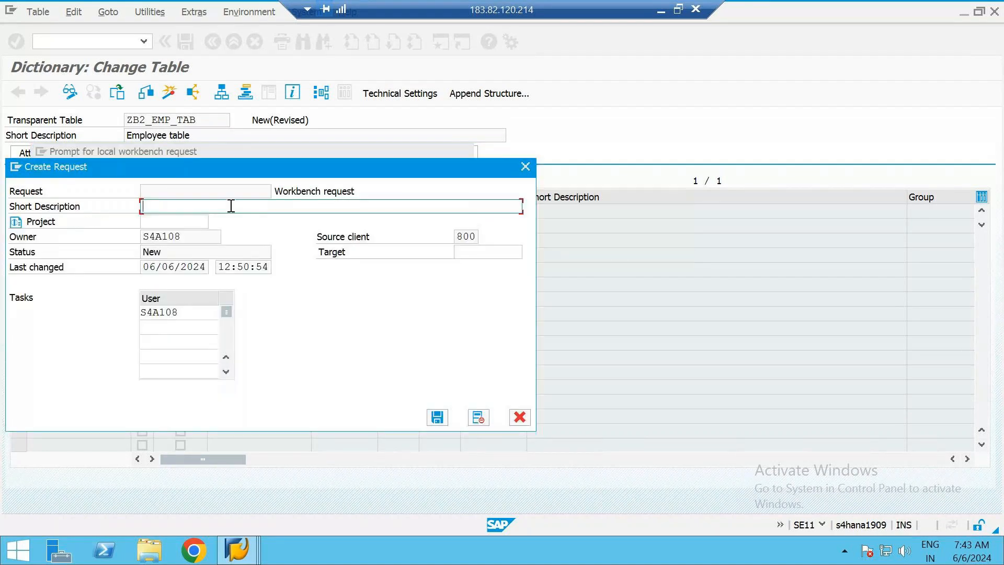
pyautogui.write('Employee table')
pyautogui.click(449, 413)
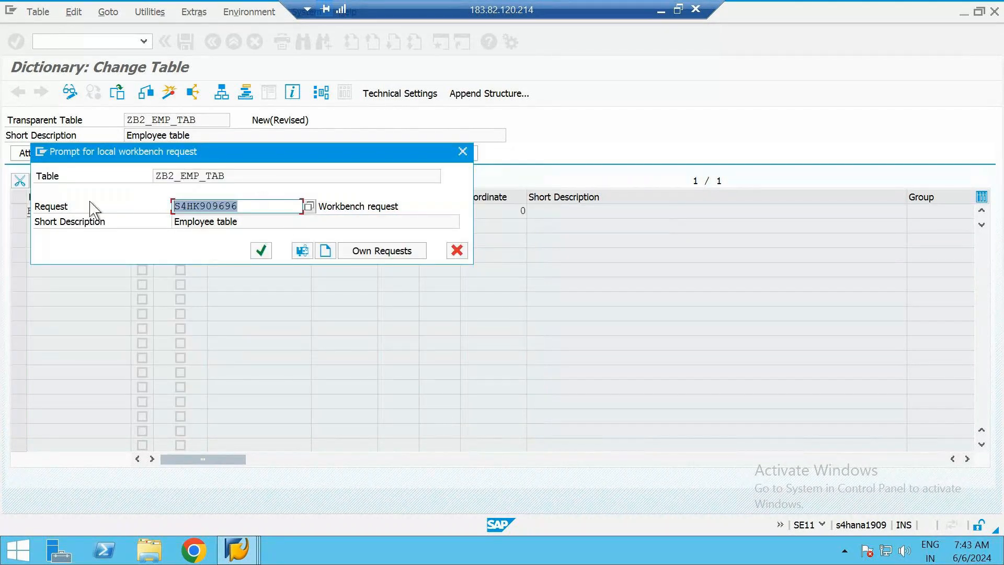
# Save the table under the Employee table request and agree to create the data element ZB2_EMP_NO
pyautogui.click(244, 205)
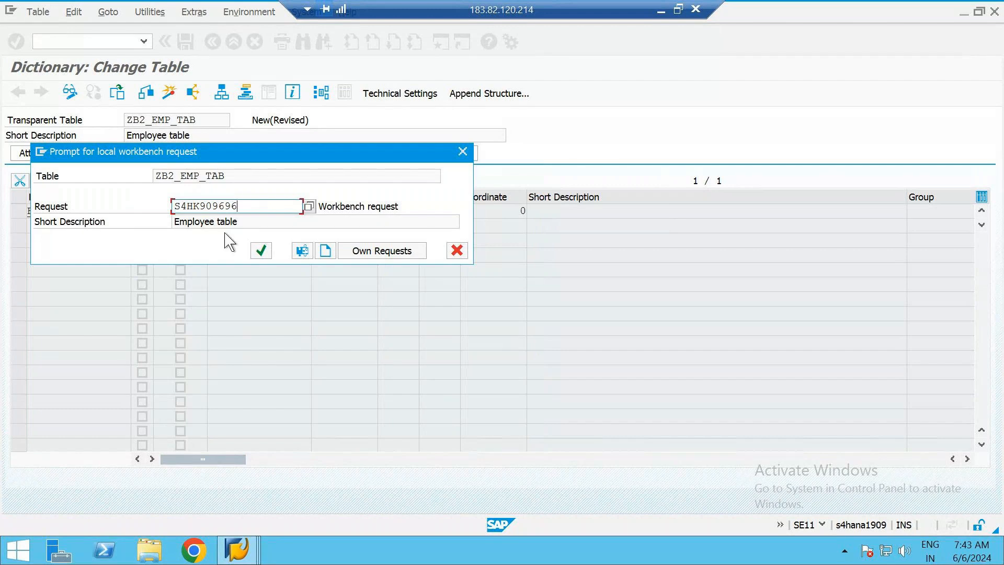
pyautogui.click(261, 252)
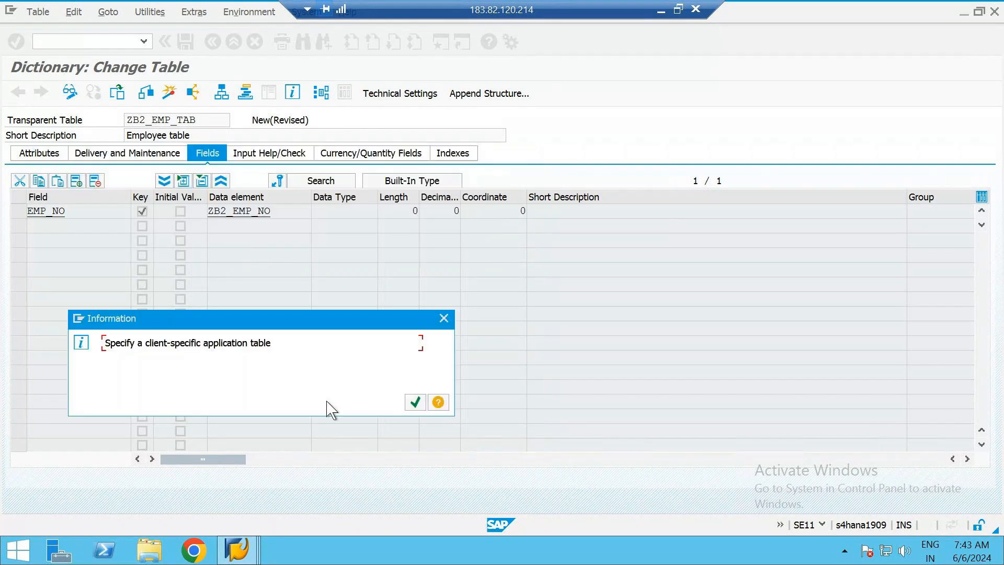
pyautogui.press('Return')
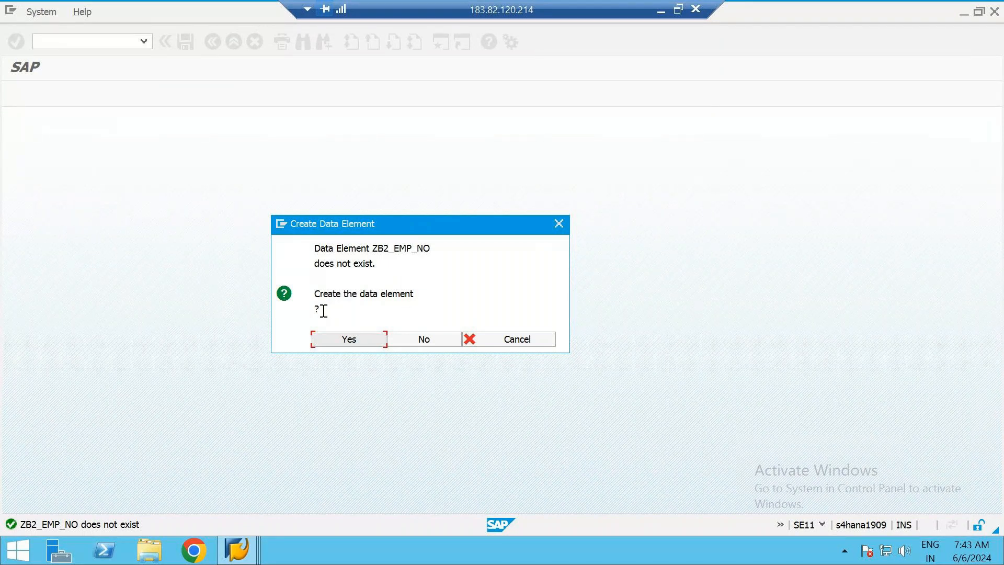
pyautogui.click(348, 340)
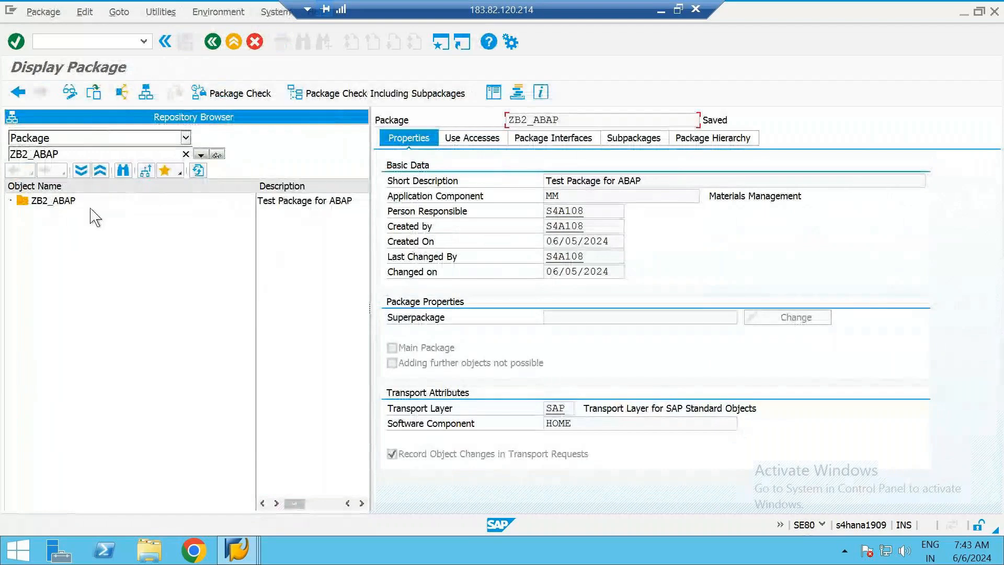
# Refresh the ZB2_ABAP object list in the SE80 session and expand its dictionary objects down to the table ZB2_EMP_TAB
pyautogui.click(198, 171)
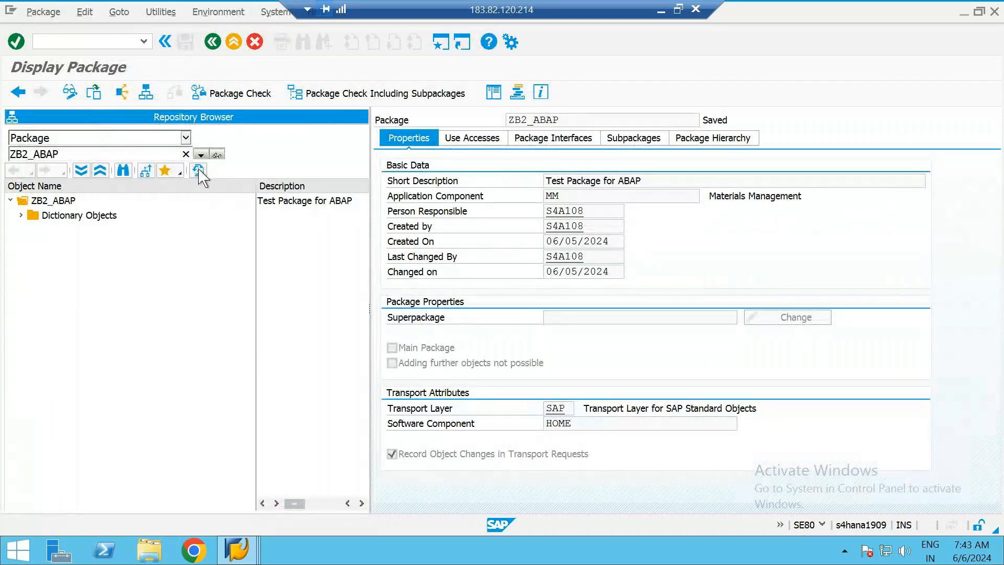
pyautogui.click(63, 205)
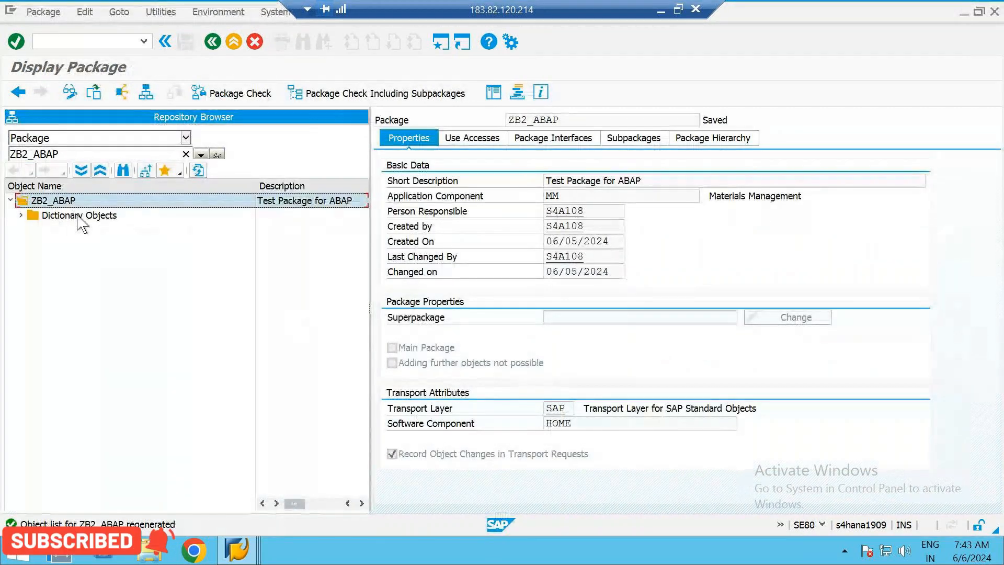
pyautogui.click(30, 216)
pyautogui.click(22, 215)
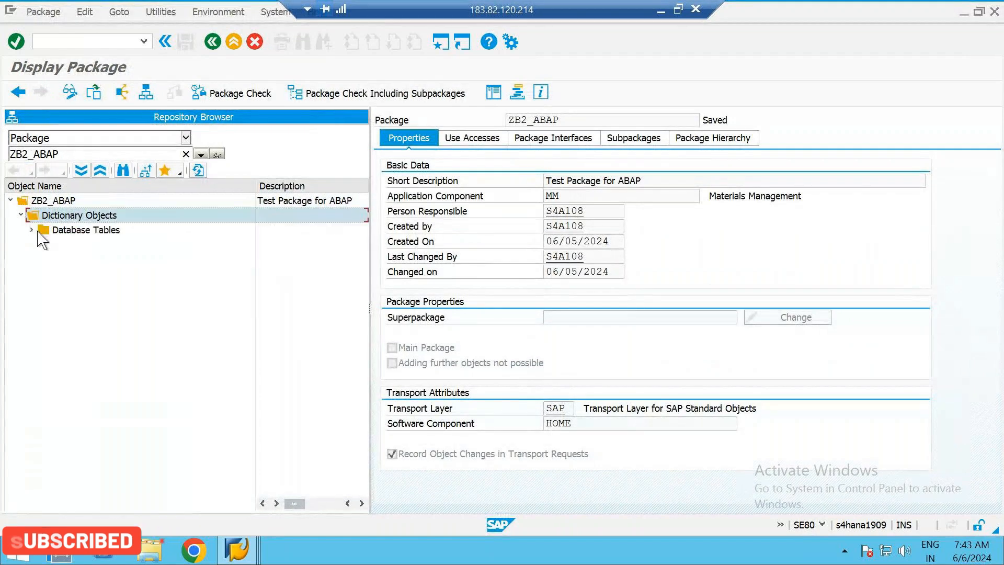
pyautogui.click(30, 230)
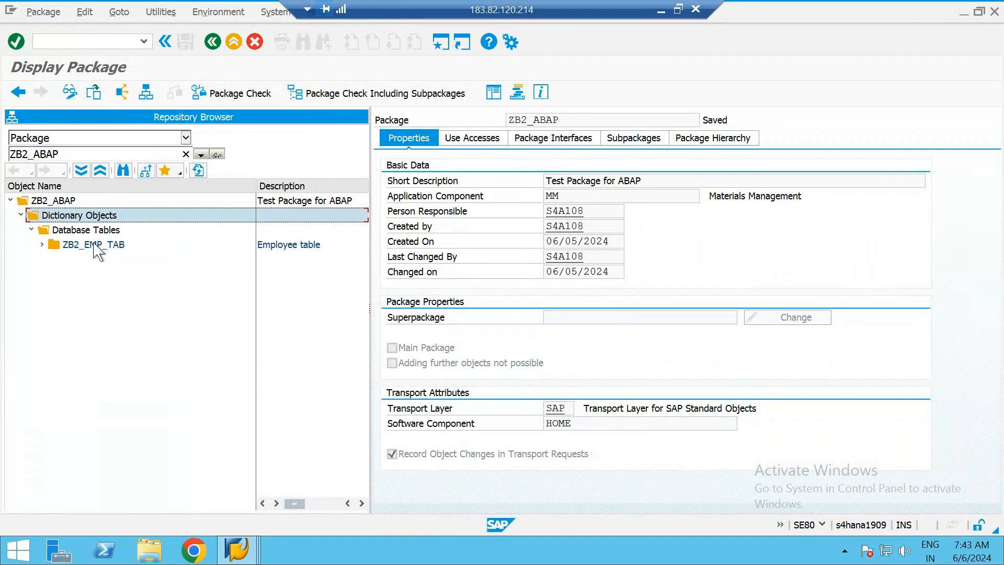
pyautogui.click(100, 245)
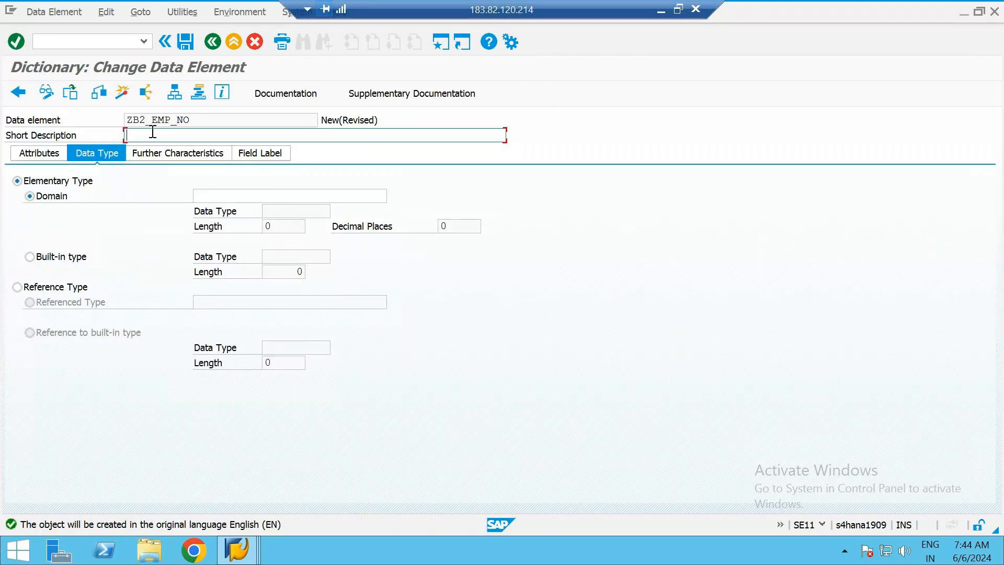
# Give the data element ZB2_EMP_NO the short description "Employee Number" and the domain ZB2_EMP_NO
pyautogui.write('Employee Number')
pyautogui.click(209, 195)
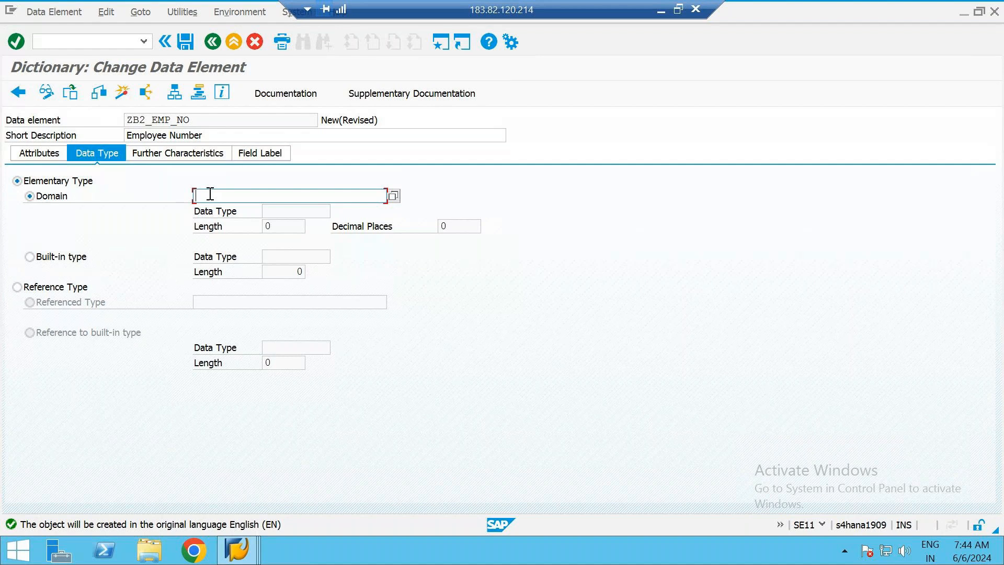
pyautogui.click(291, 212)
pyautogui.click(284, 227)
pyautogui.click(462, 225)
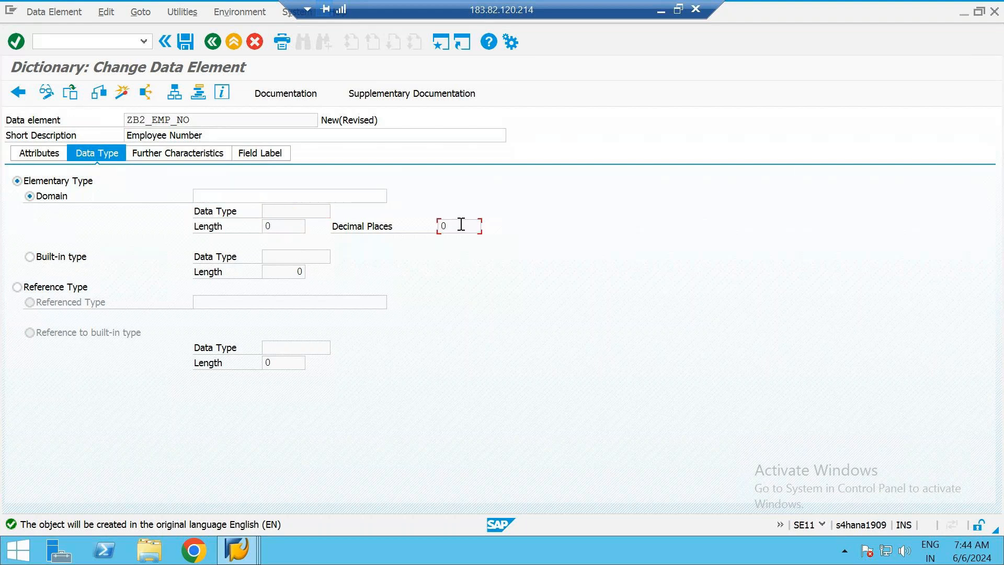
pyautogui.click(224, 195)
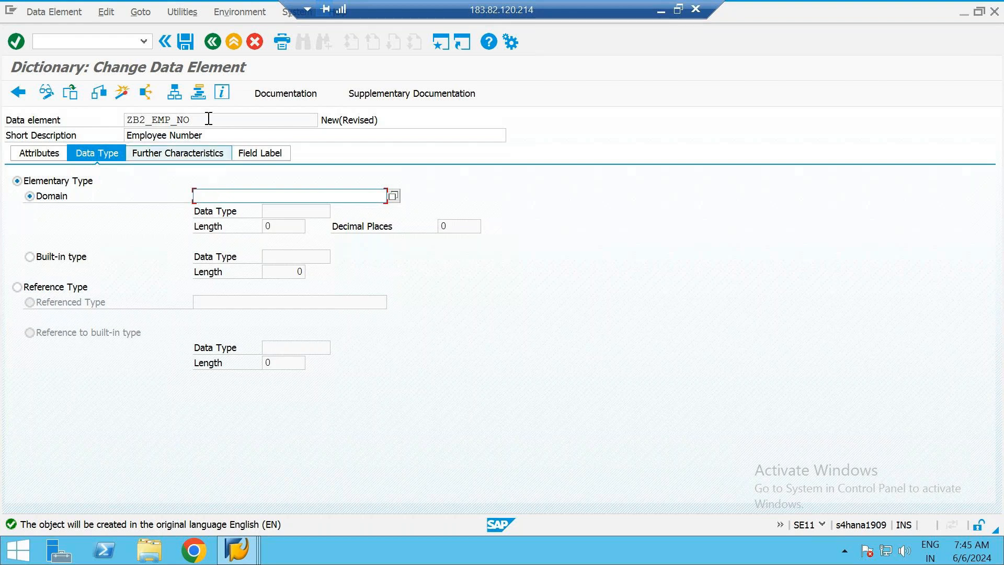
pyautogui.moveTo(209, 118); pyautogui.dragTo(90, 117)
pyautogui.hotkey('ctrl', 'c')
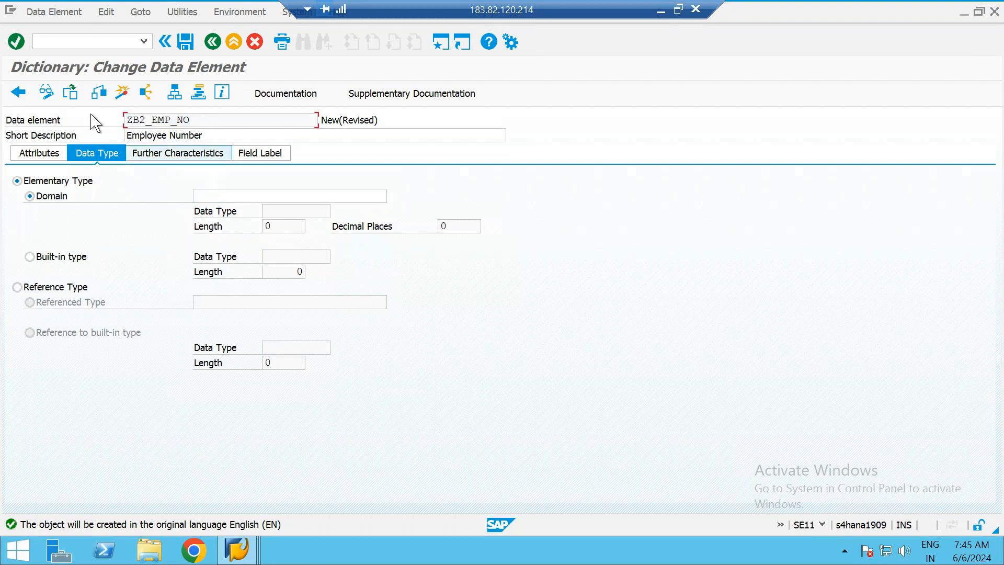
pyautogui.click(209, 195)
pyautogui.hotkey('ctrl', 'v')
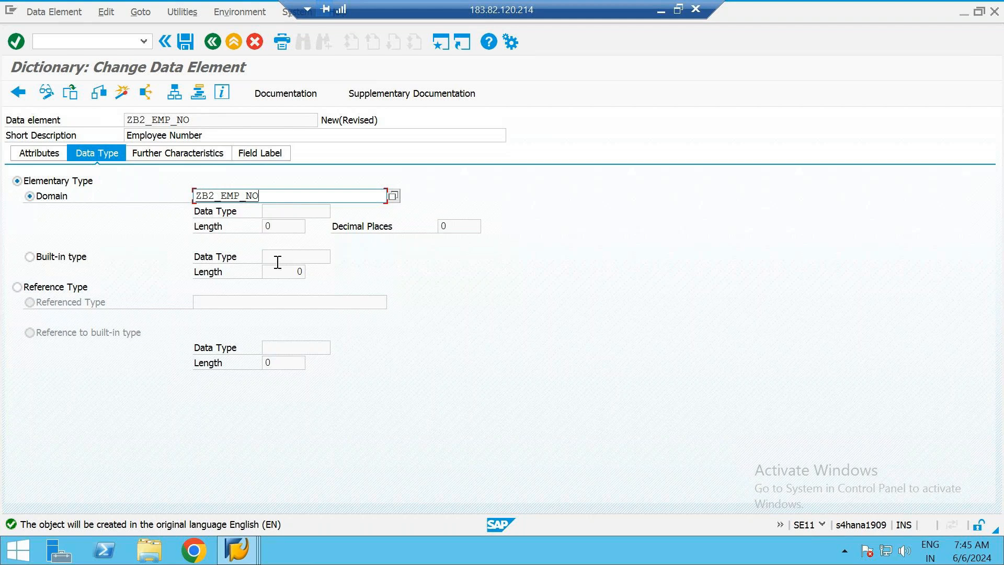
# Open the domain ZB2_EMP_NO for creation, saving the data element in package ZB2_ABAP under the Employee table request
pyautogui.doubleClick(220, 196)
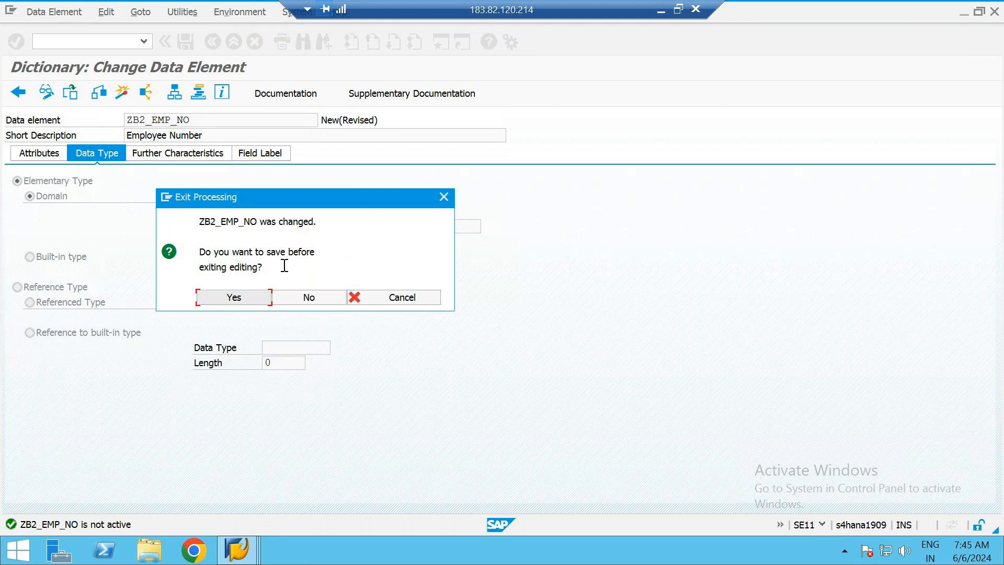
pyautogui.click(225, 299)
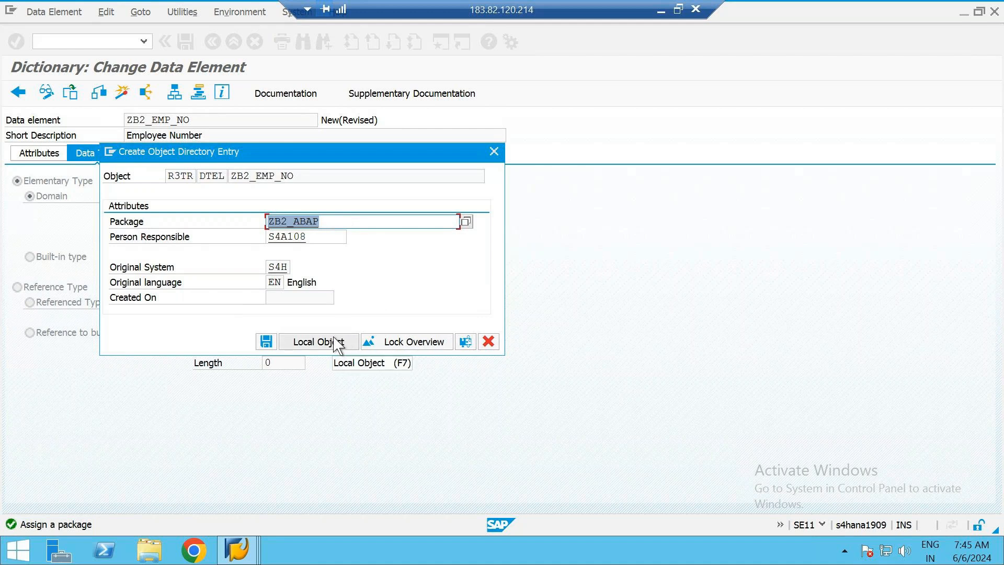
pyautogui.click(265, 345)
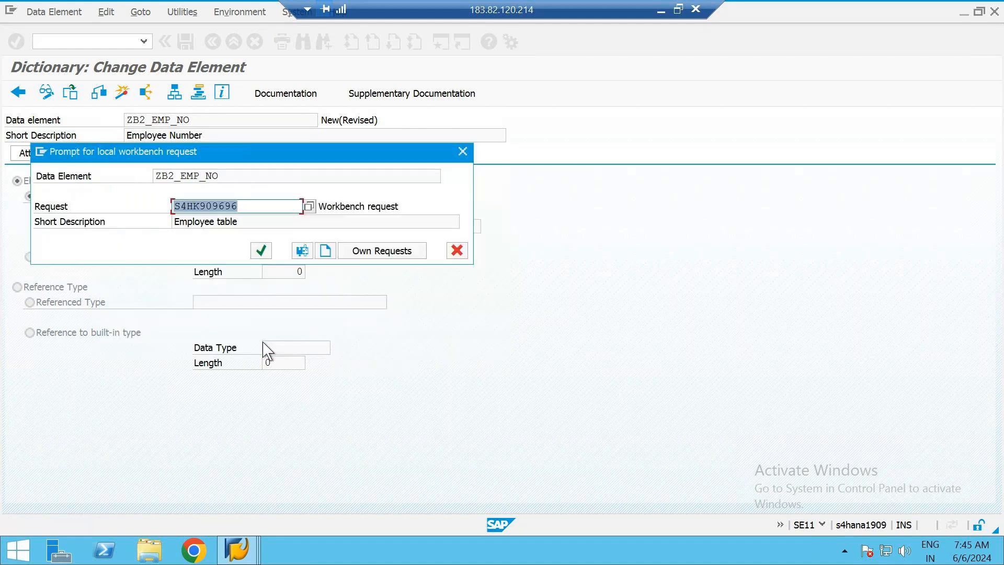
pyautogui.click(262, 252)
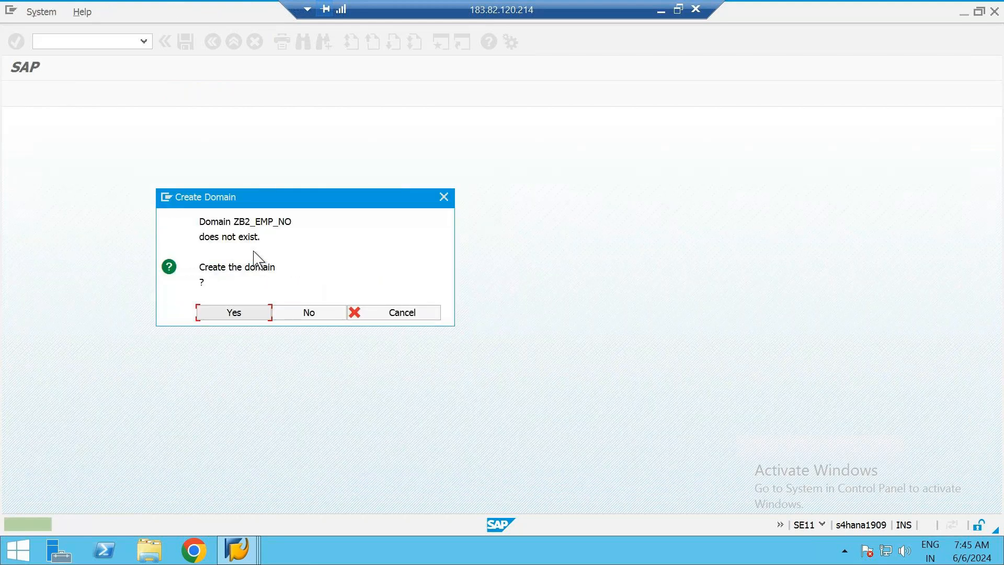
pyautogui.click(232, 314)
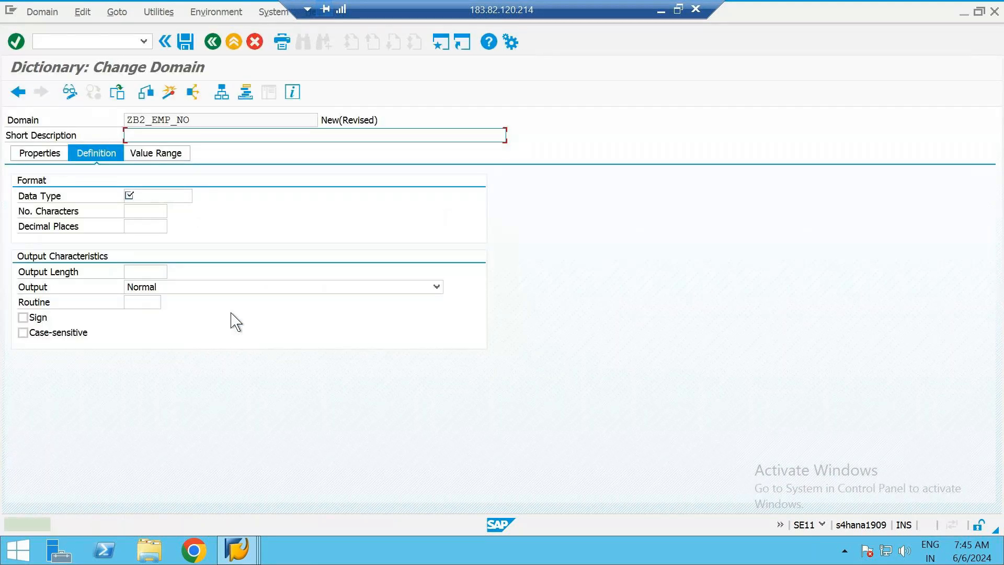
# Enter "Emploee Number" as the short description of the domain ZB2_EMP_NO
pyautogui.write('Emploee ')
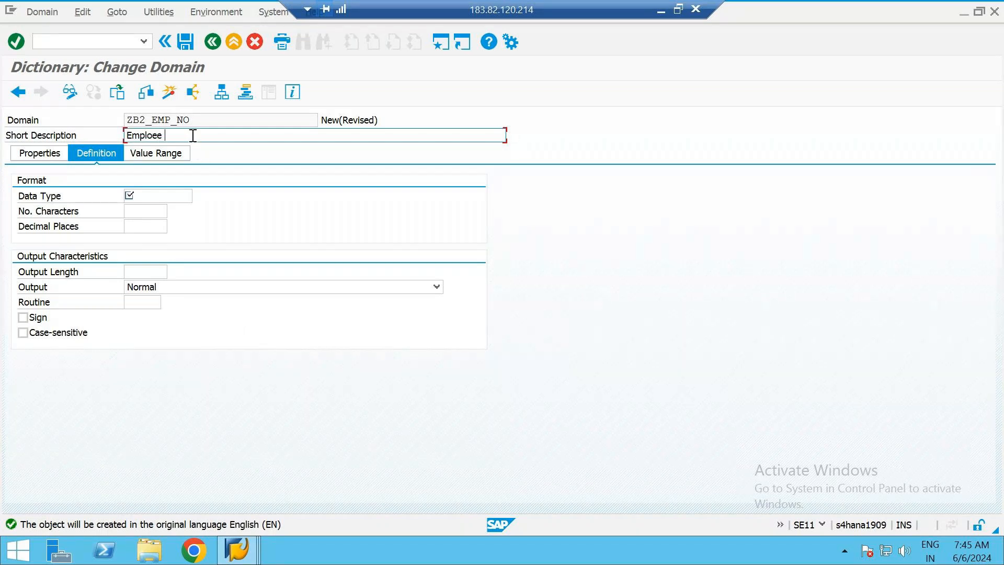
pyautogui.write('Number')
# Open the list of possible data types for the domain and examine the CHAR, CLNT, CUKY and CURR entries
pyautogui.click(132, 197)
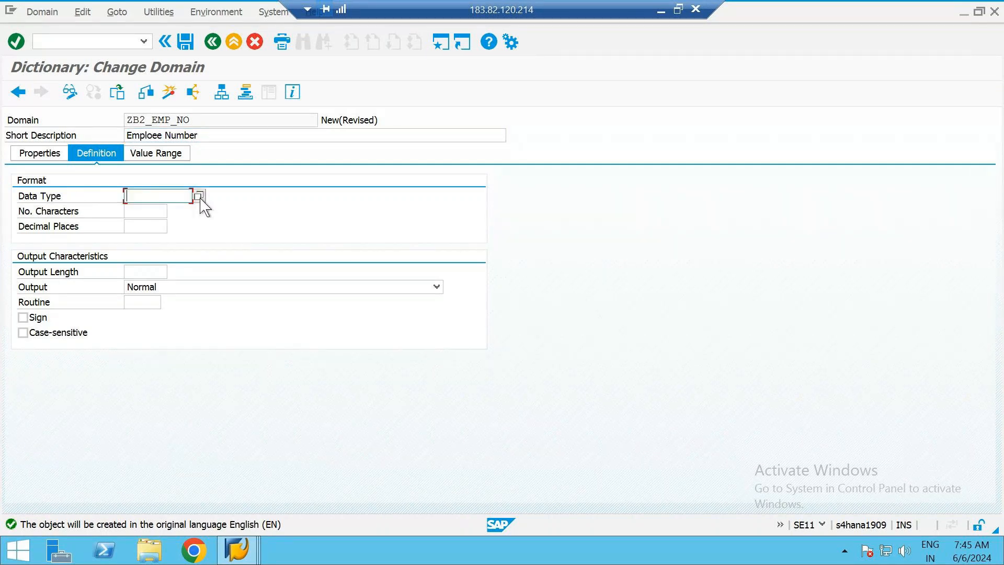
pyautogui.click(199, 196)
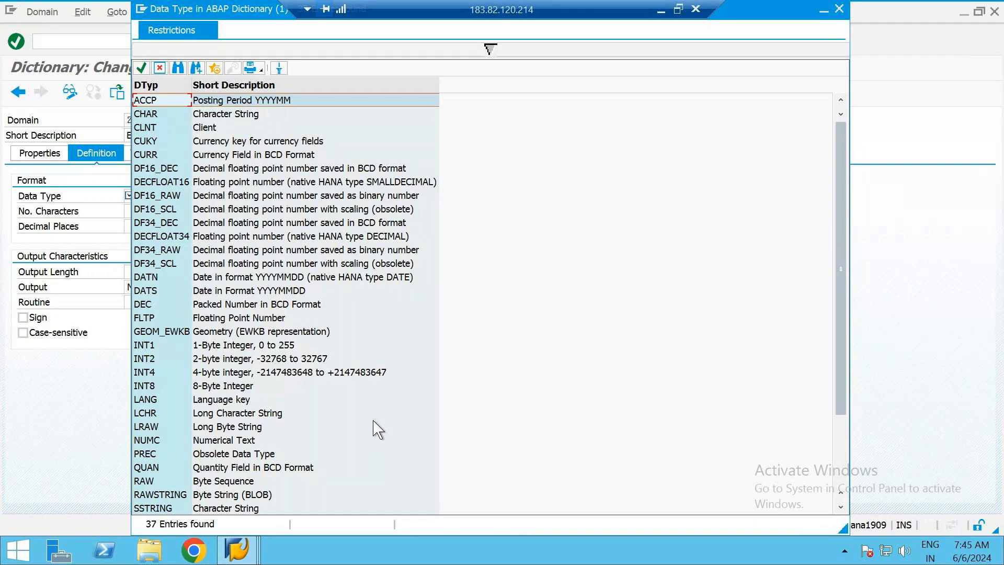
pyautogui.click(163, 114)
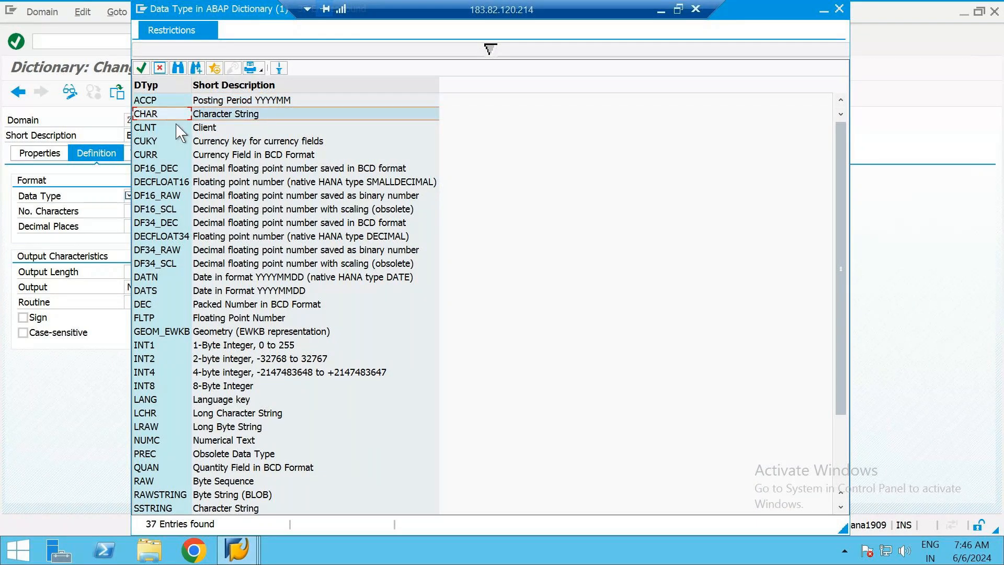
pyautogui.click(177, 127)
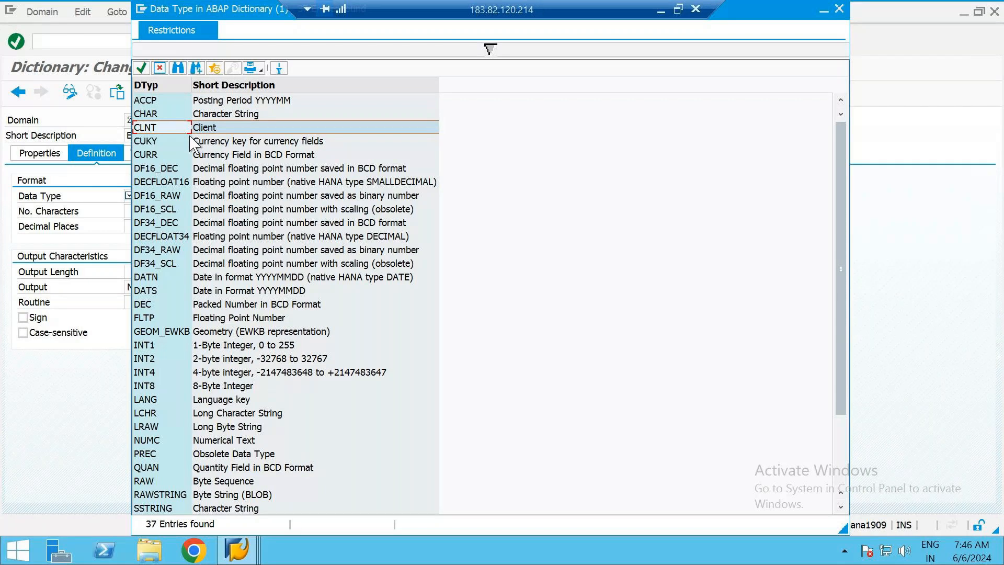
pyautogui.click(206, 155)
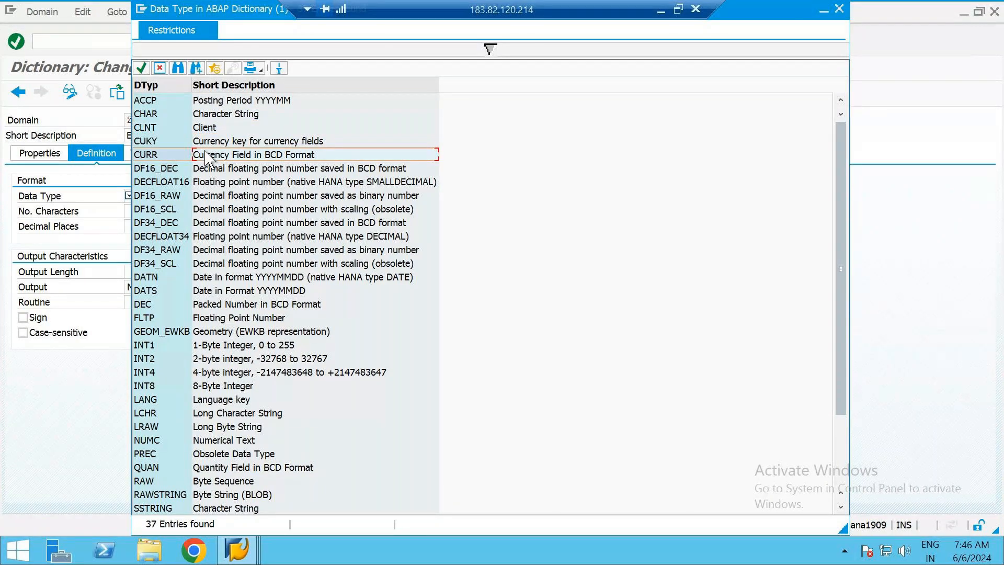
pyautogui.press('Up')
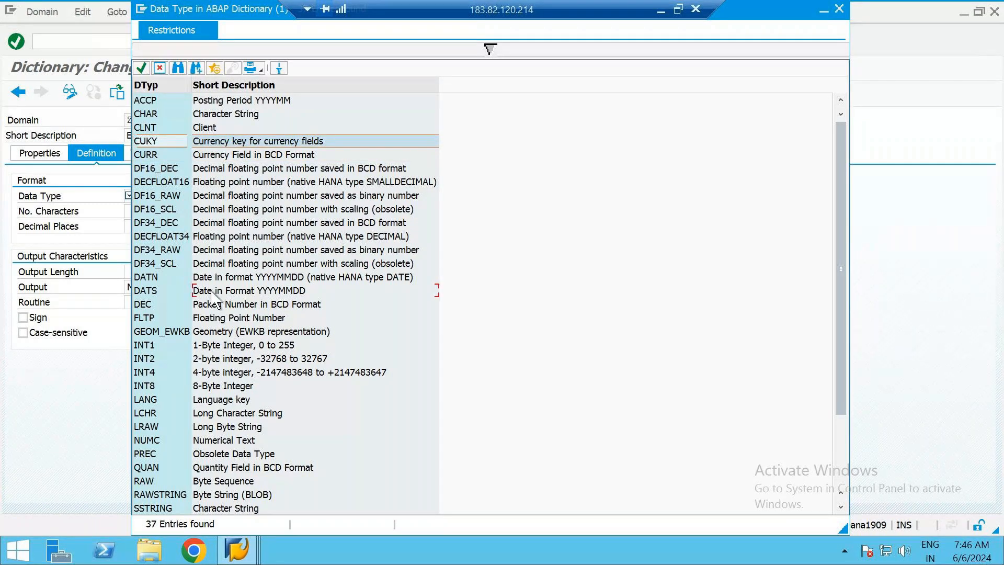
# Look through the date, integer, NUMC, QUAN and STRING entries in the data type list
pyautogui.click(251, 292)
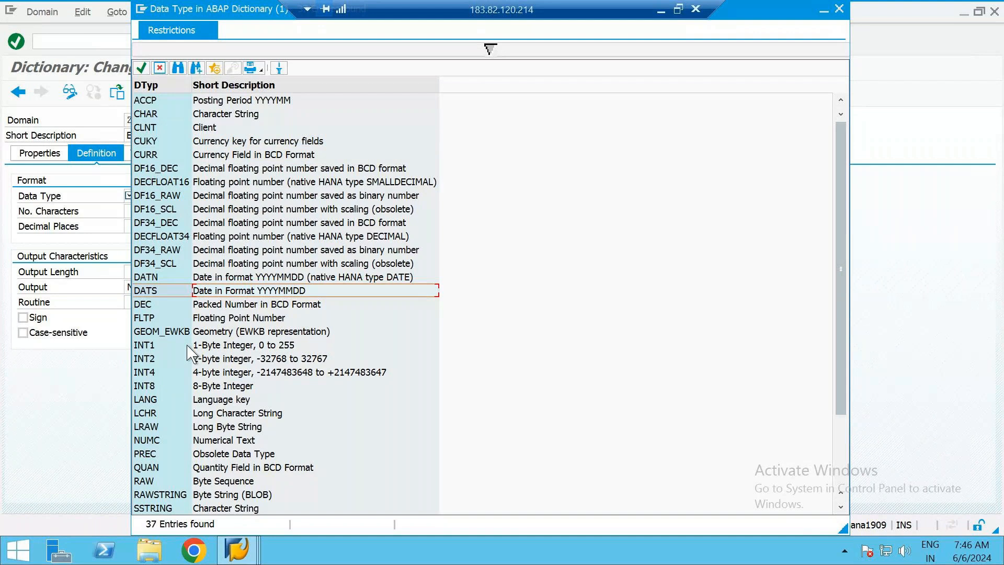
pyautogui.click(172, 345)
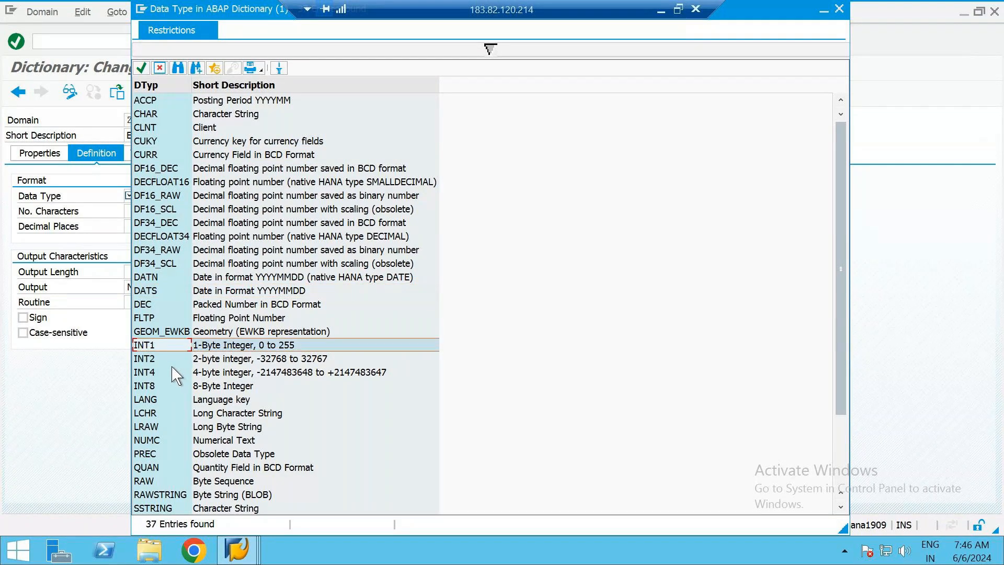
pyautogui.click(172, 372)
pyautogui.click(198, 385)
pyautogui.click(167, 351)
pyautogui.click(190, 372)
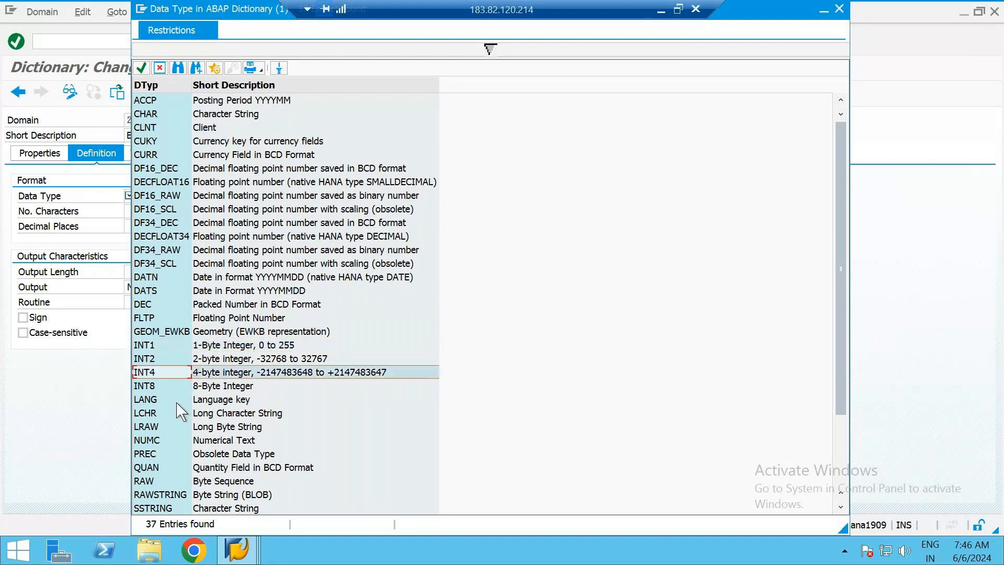
pyautogui.click(196, 442)
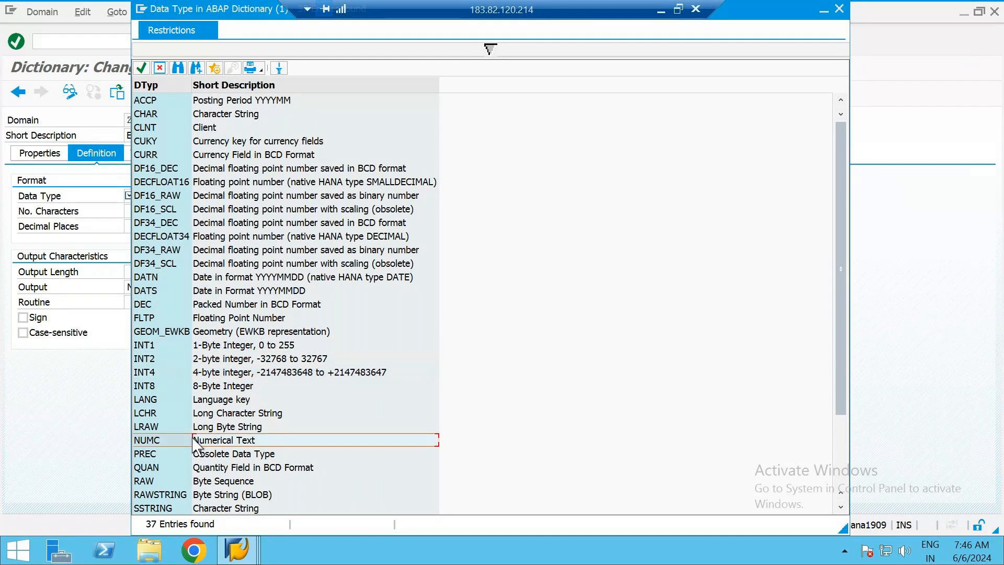
pyautogui.click(178, 471)
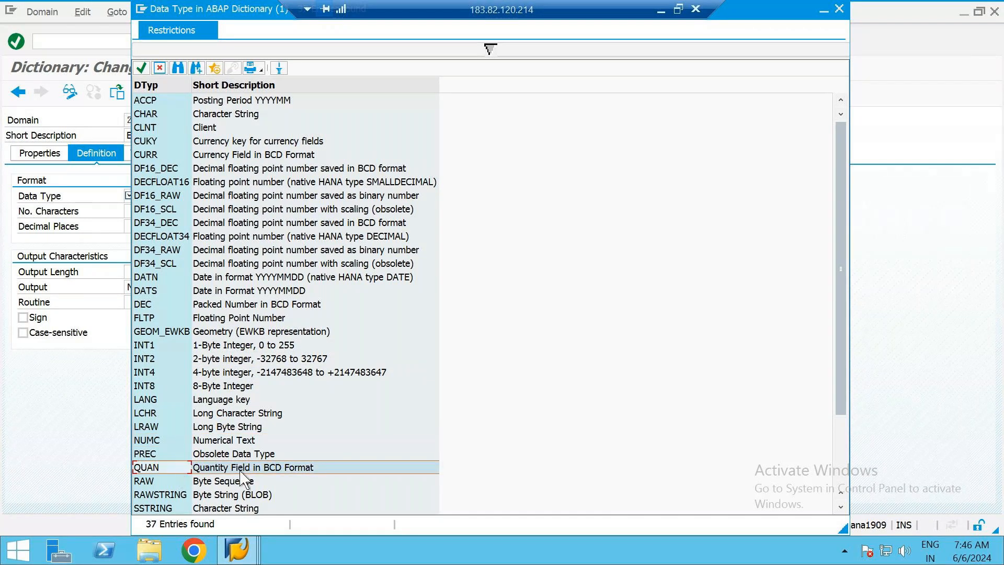
pyautogui.scroll(-3, 245, 478)
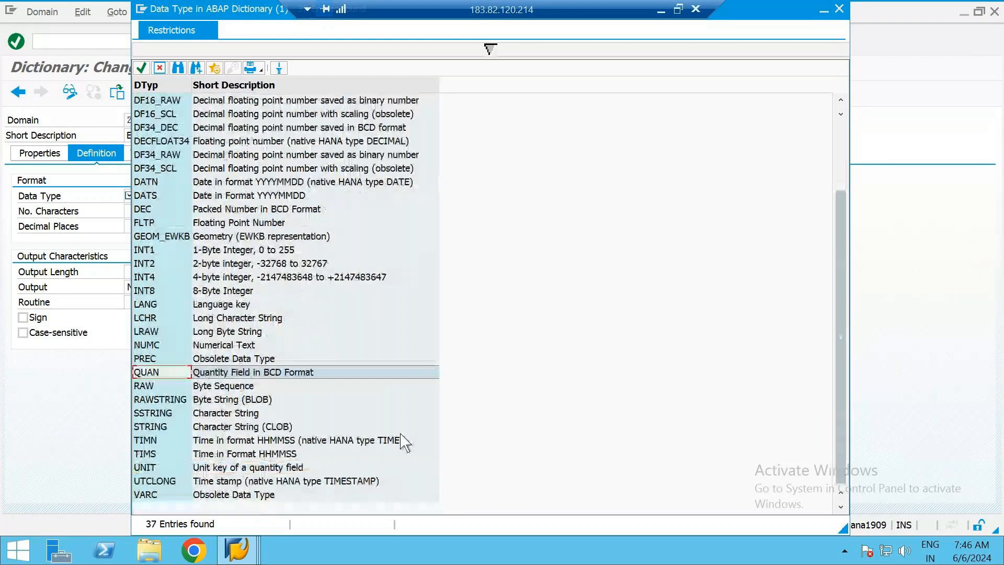
pyautogui.click(218, 428)
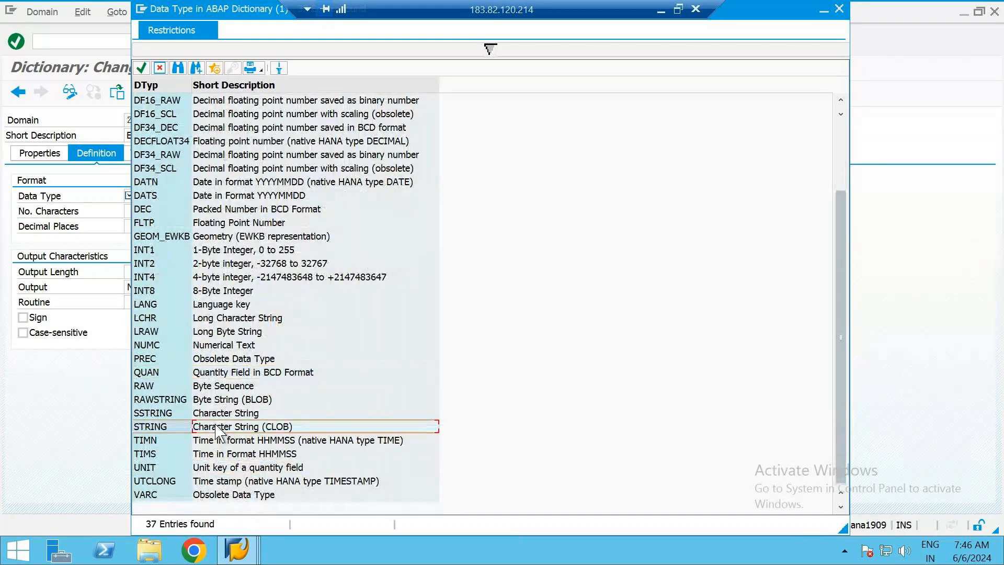
pyautogui.scroll(3, 218, 433)
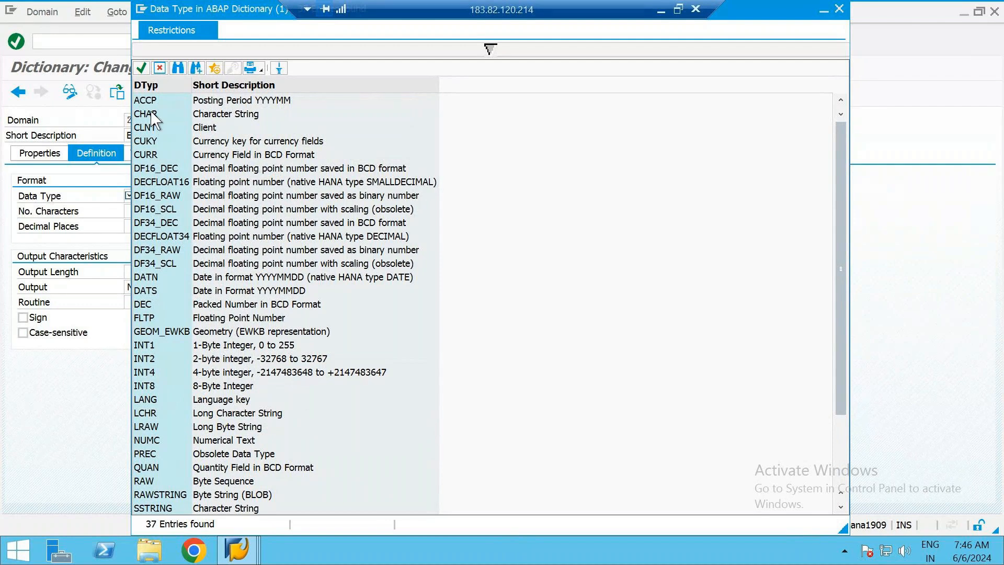
# Compare the descriptions of CHAR, DATS, DEC, the integer types INT1 to INT8, and LANG in the data type list
pyautogui.click(227, 119)
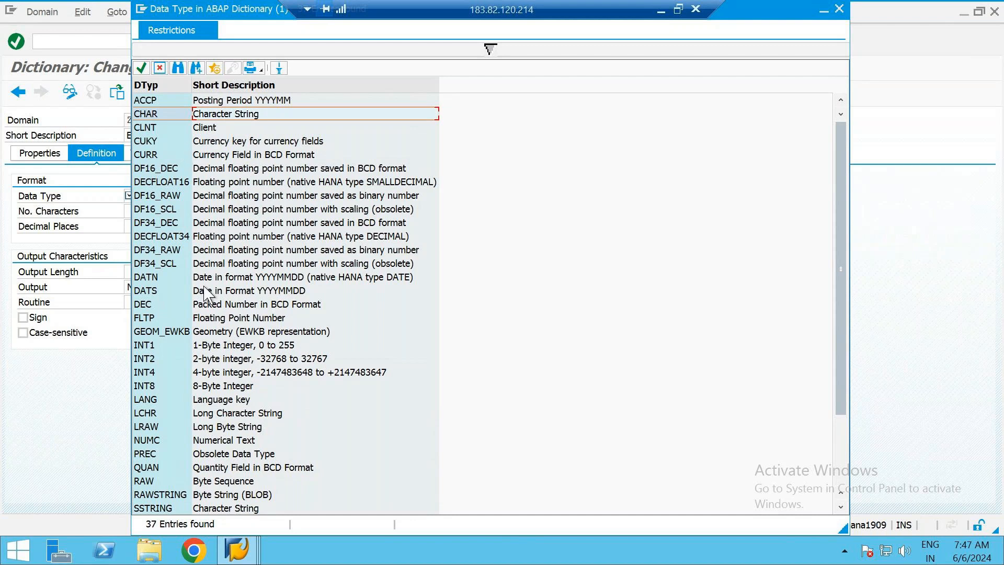
pyautogui.click(244, 292)
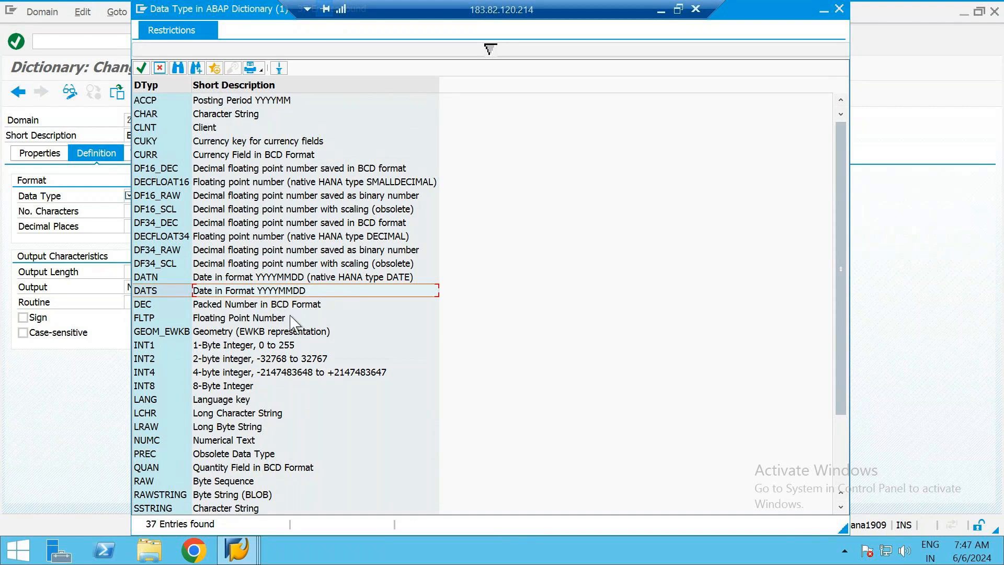
pyautogui.click(208, 306)
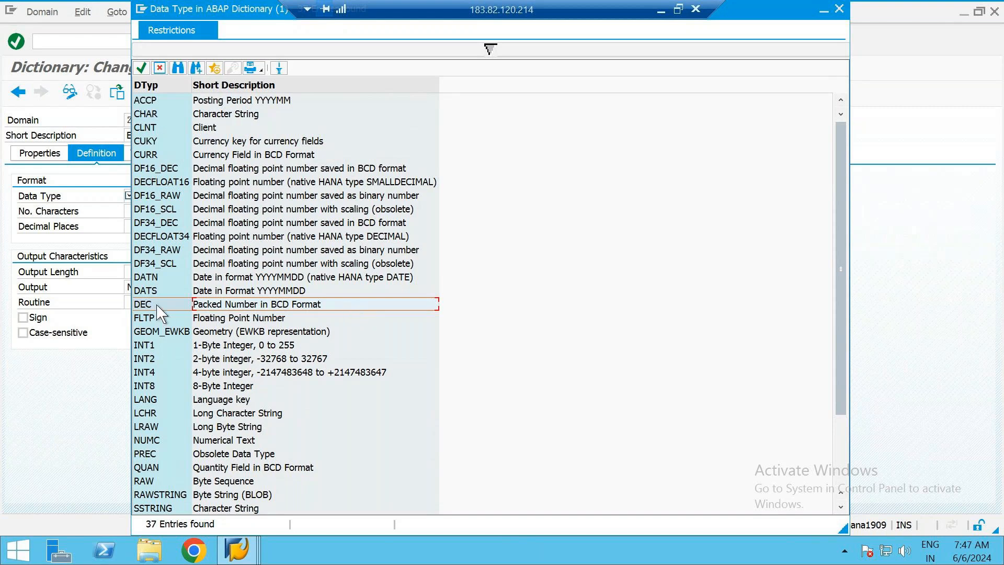
pyautogui.click(206, 348)
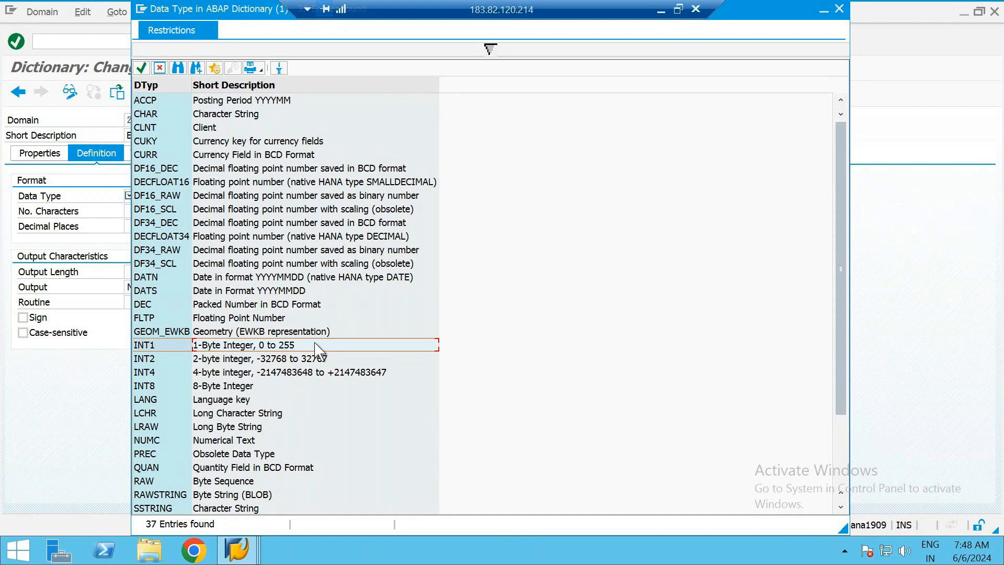
pyautogui.click(195, 361)
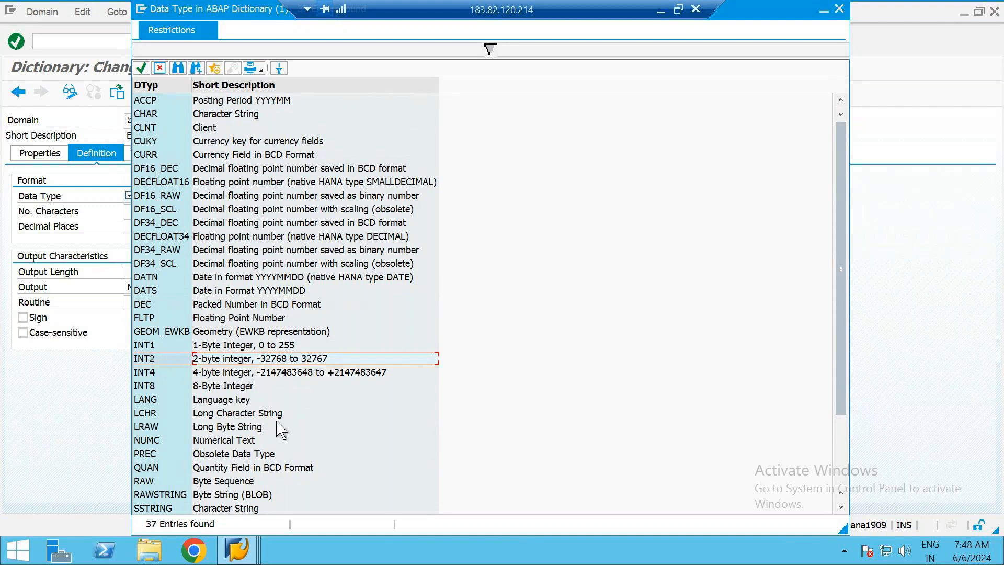
pyautogui.click(199, 373)
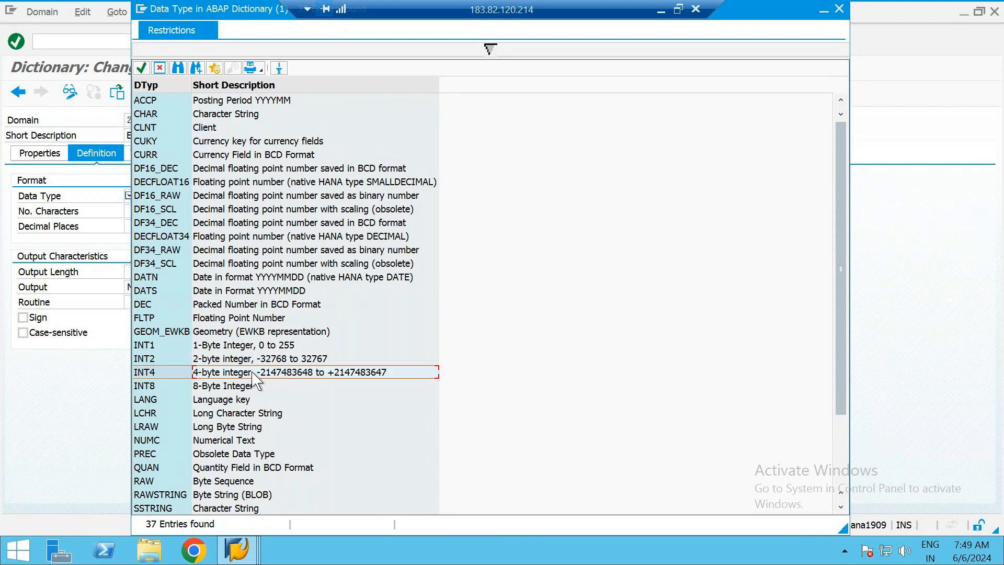
pyautogui.click(218, 389)
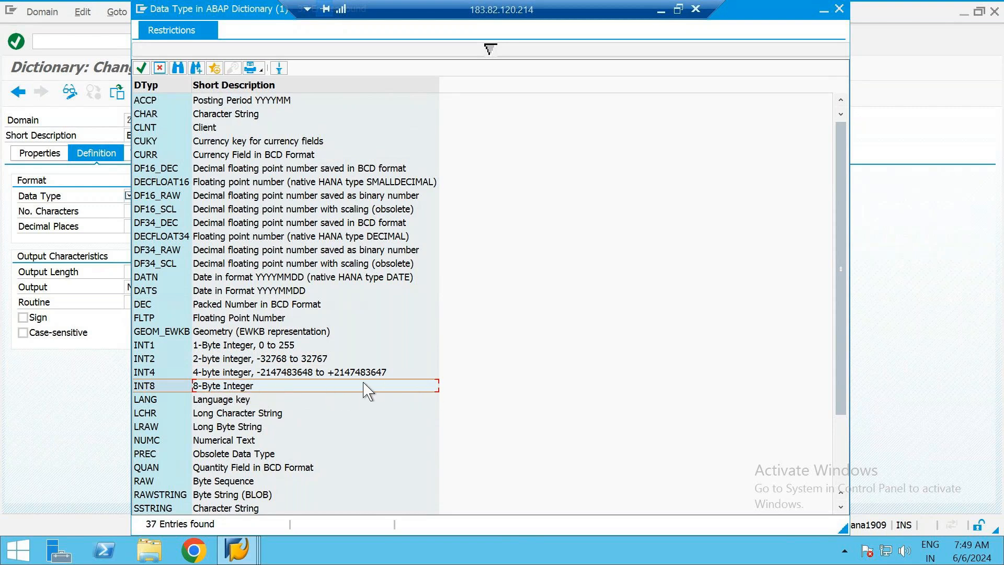
pyautogui.click(263, 376)
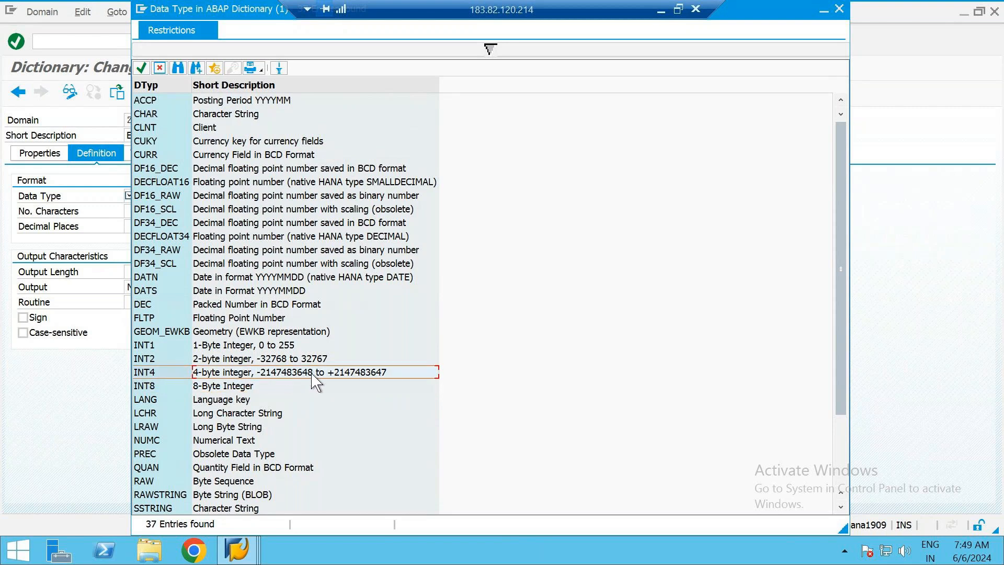
pyautogui.click(274, 388)
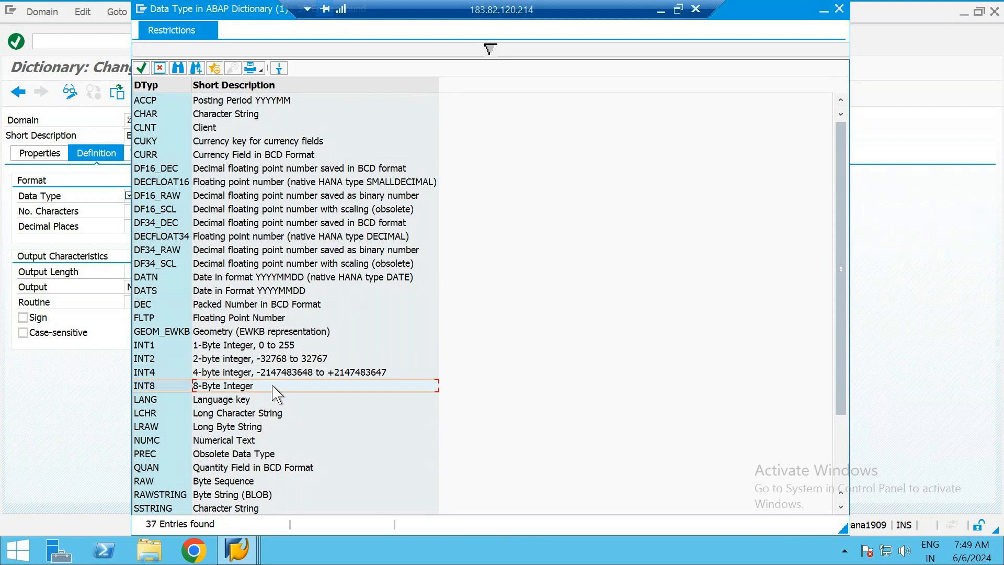
pyautogui.click(229, 360)
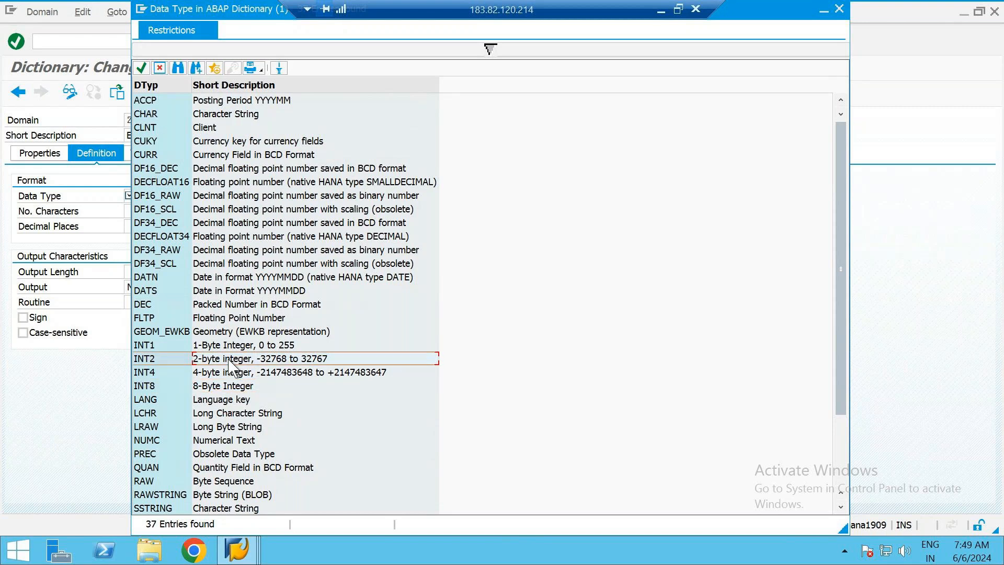
pyautogui.click(259, 386)
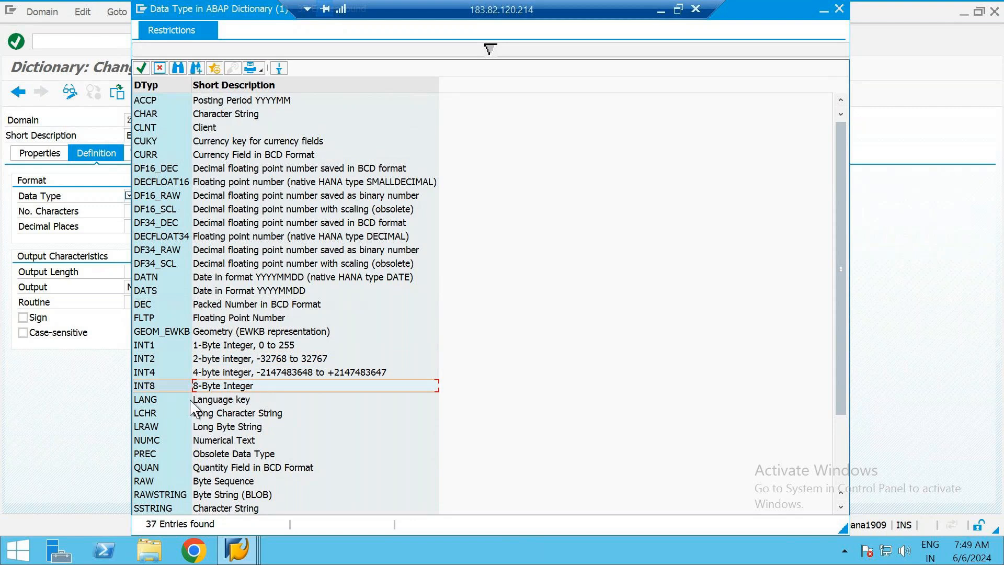
pyautogui.click(217, 403)
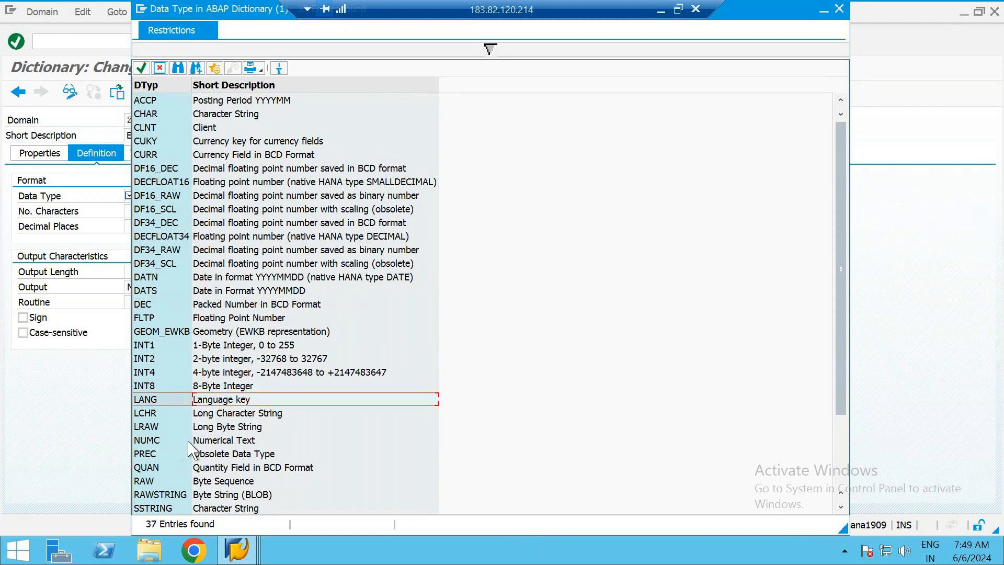
# Compare NUMC with INT1, and examine the QUAN and STRING entries in the data type list
pyautogui.click(214, 443)
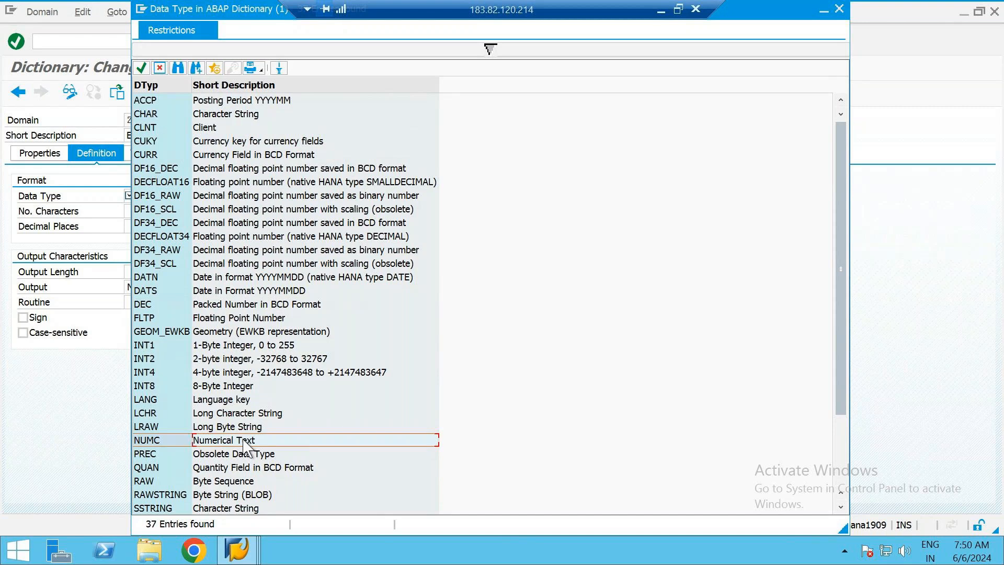
pyautogui.click(286, 348)
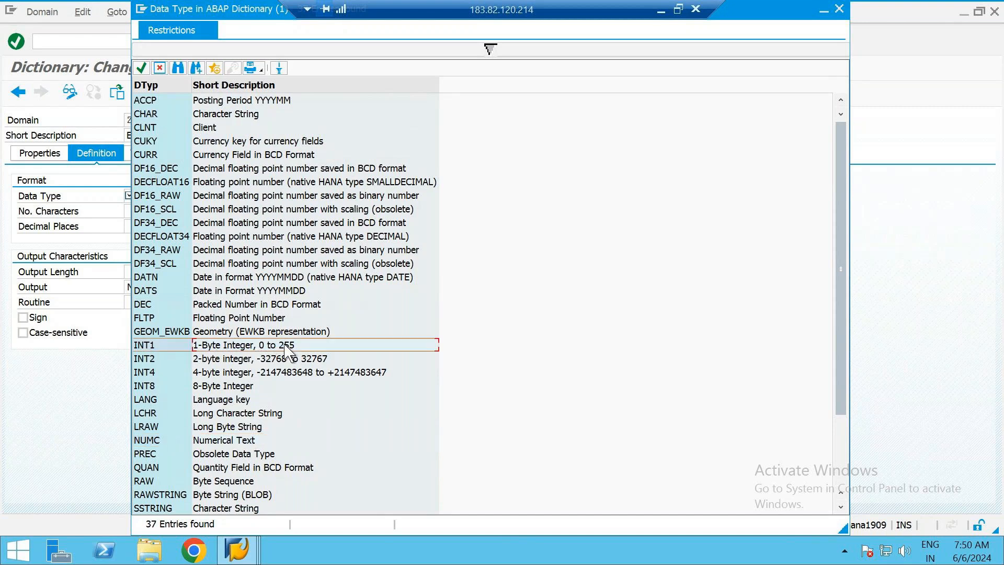
pyautogui.click(258, 440)
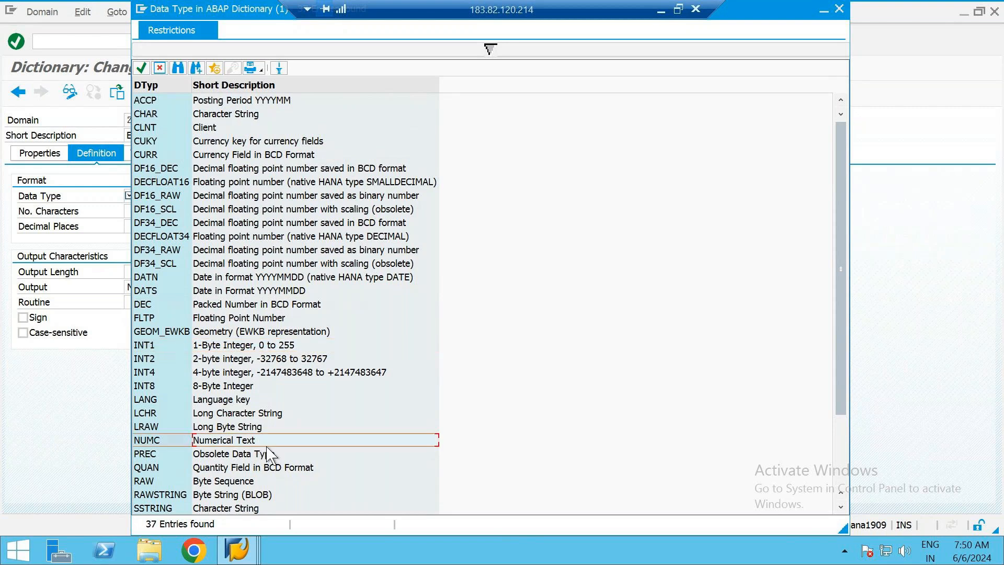
pyautogui.click(291, 468)
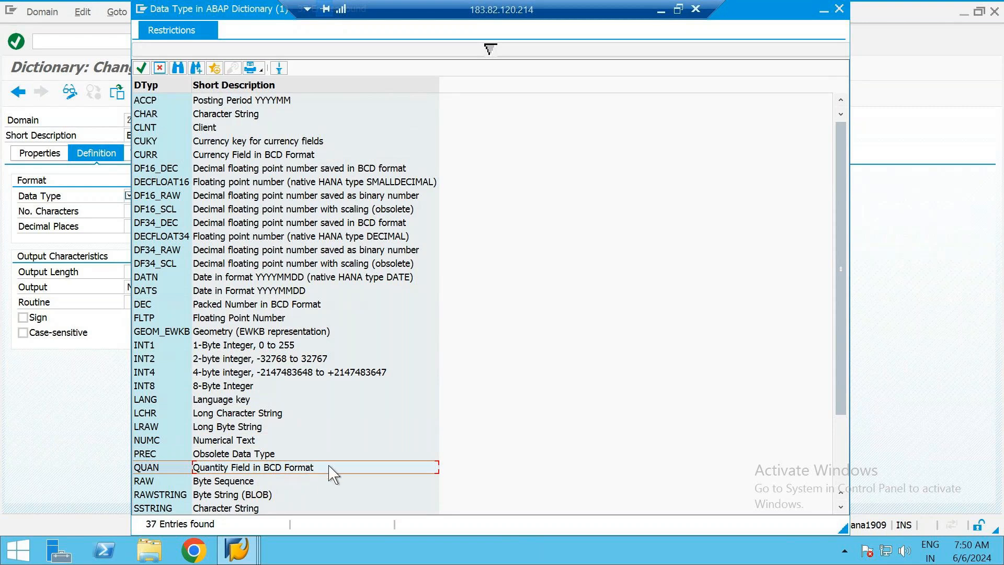
pyautogui.scroll(-2, 331, 468)
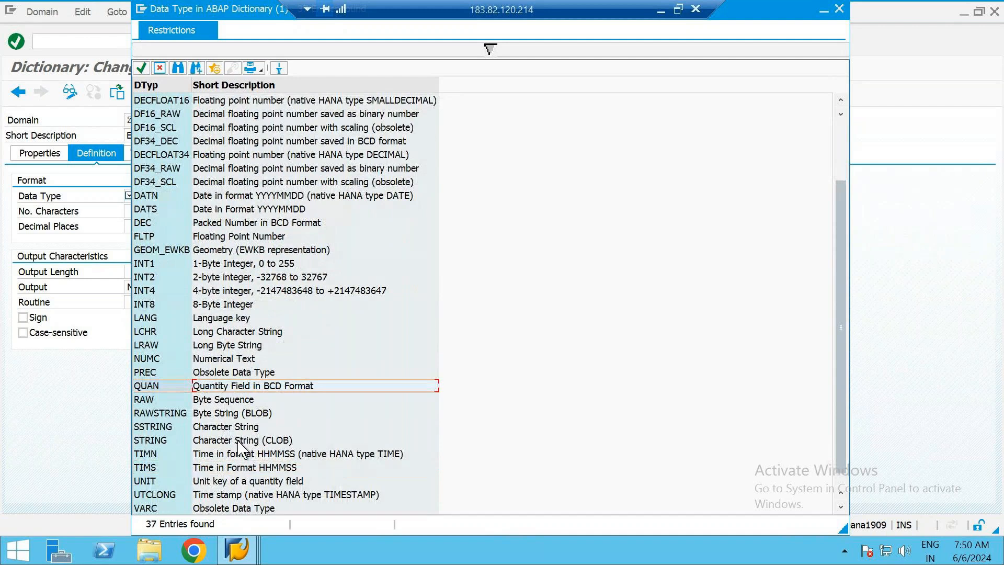
pyautogui.click(197, 442)
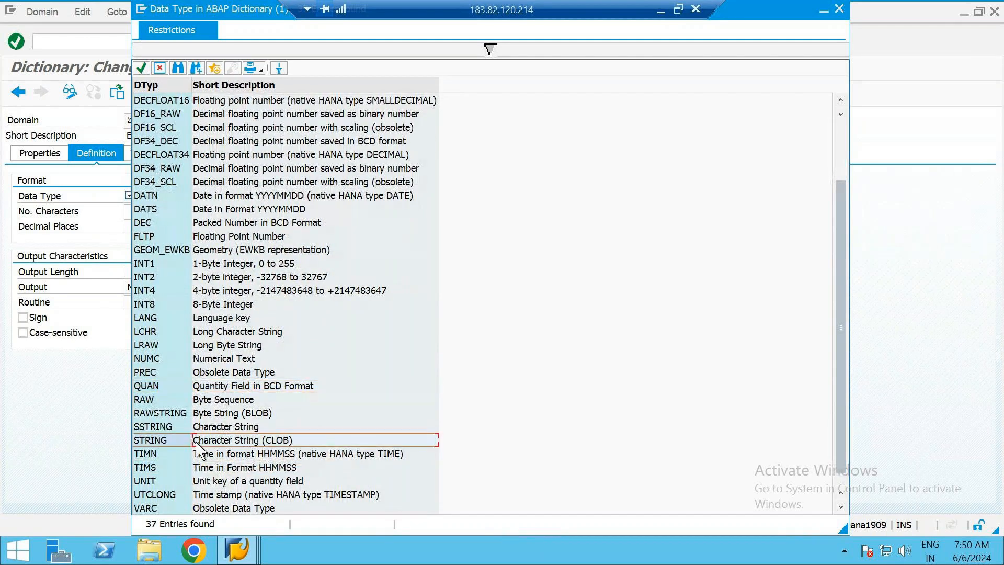
pyautogui.click(175, 442)
pyautogui.click(290, 444)
pyautogui.click(170, 441)
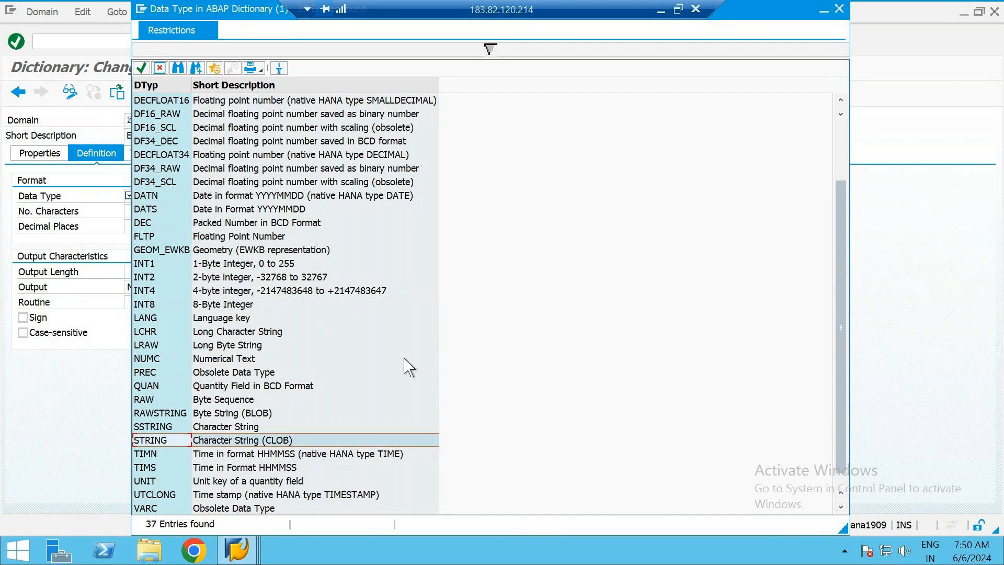
pyautogui.scroll(2, 408, 367)
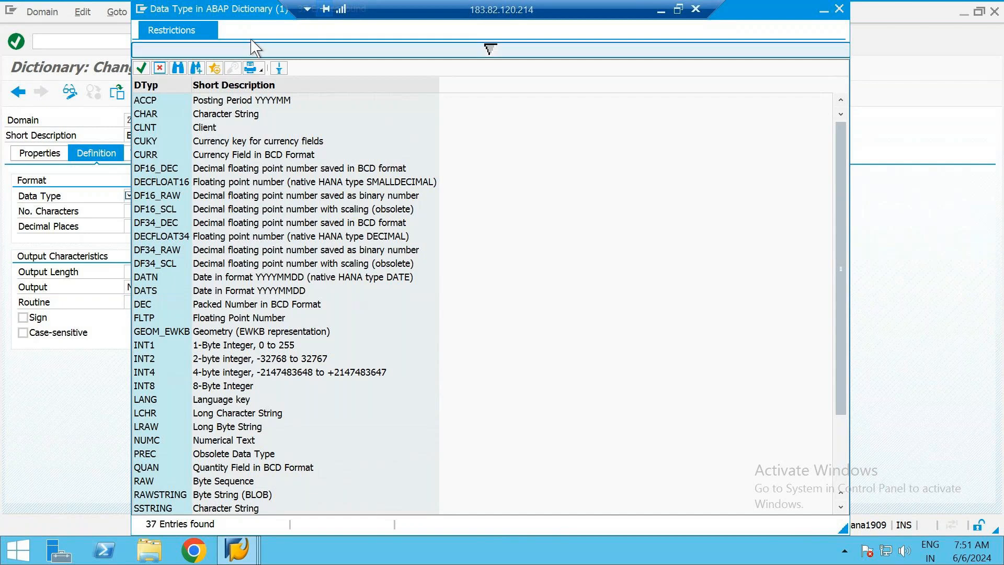
# Choose CHAR as the data type of domain ZB2_EMP_NO and set its number of characters to 10
pyautogui.moveTo(259, 14); pyautogui.dragTo(474, 68)
pyautogui.click(450, 170)
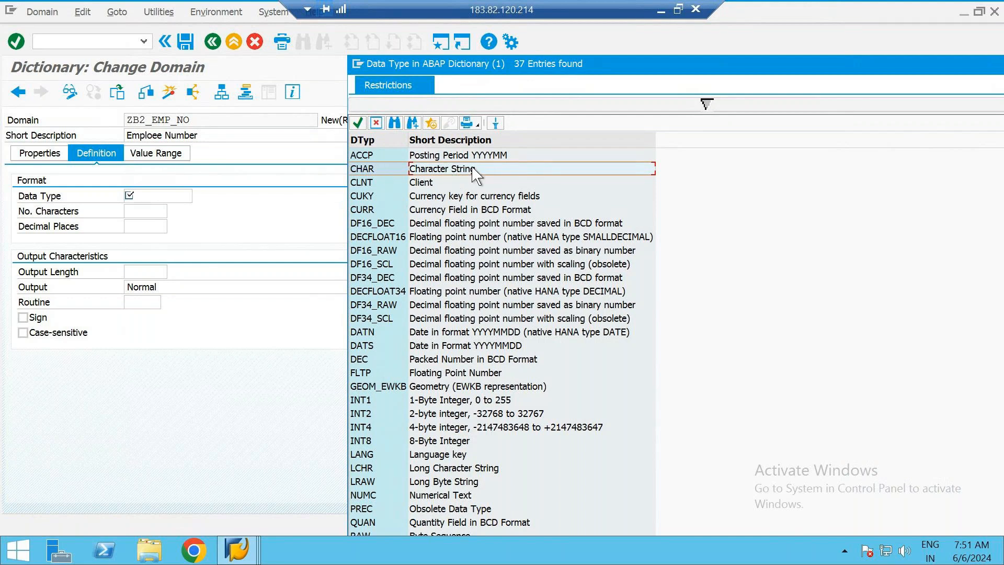
pyautogui.doubleClick(473, 168)
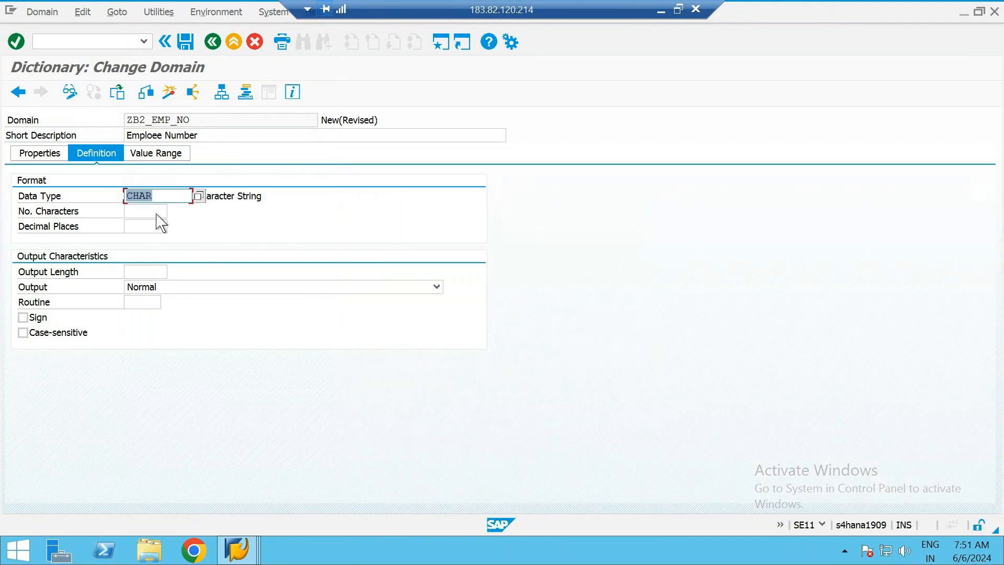
pyautogui.click(142, 210)
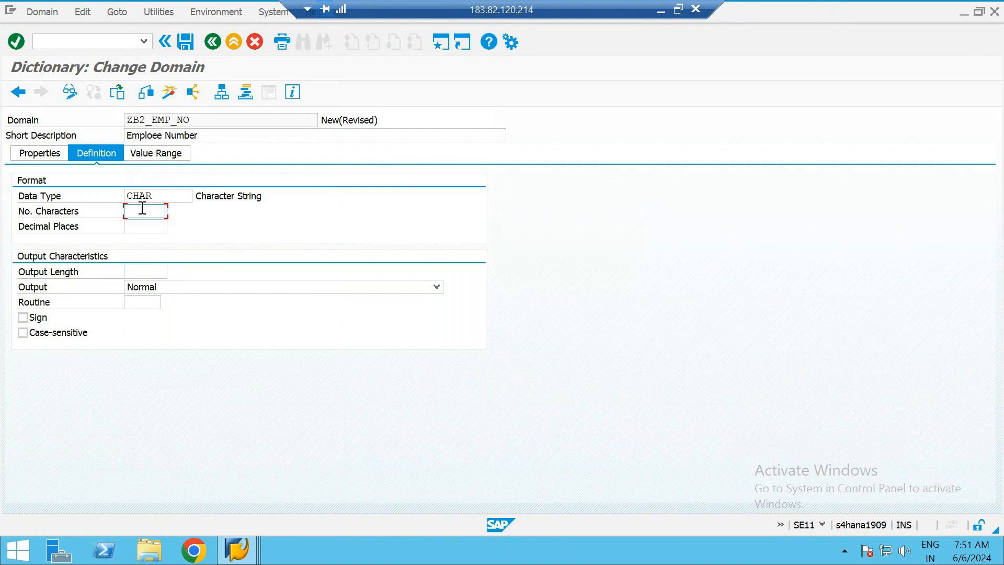
pyautogui.write('10')
pyautogui.click(157, 226)
pyautogui.click(146, 212)
pyautogui.press('Return')
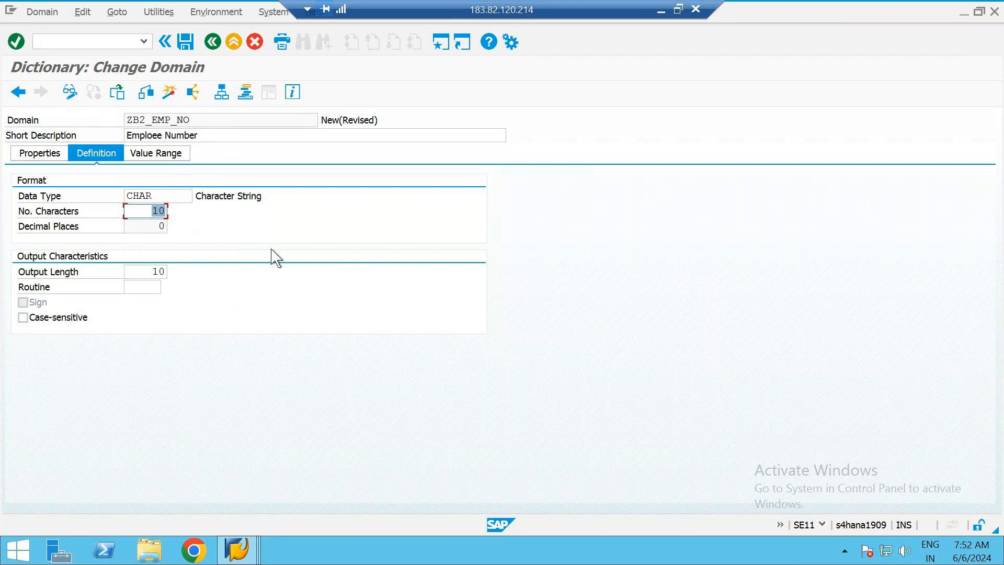
# Save the domain in package ZB2_ABAP under the workbench request described as Employee table
pyautogui.click(183, 44)
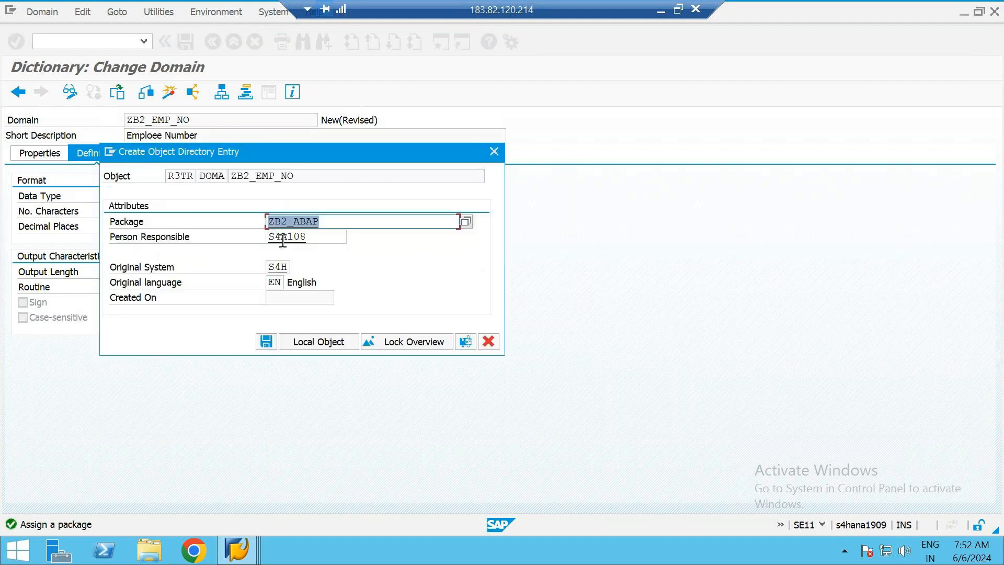
pyautogui.click(266, 341)
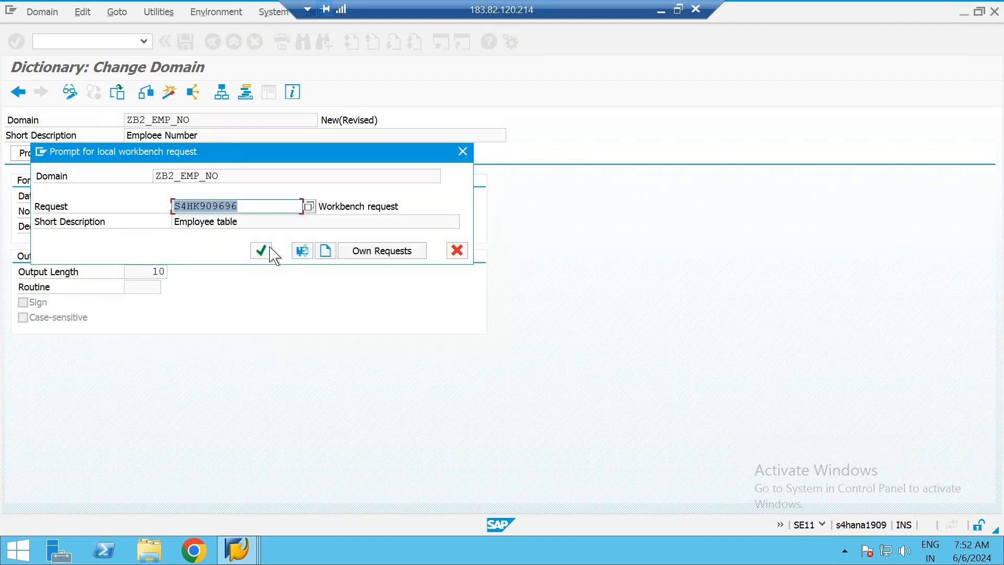
pyautogui.click(262, 251)
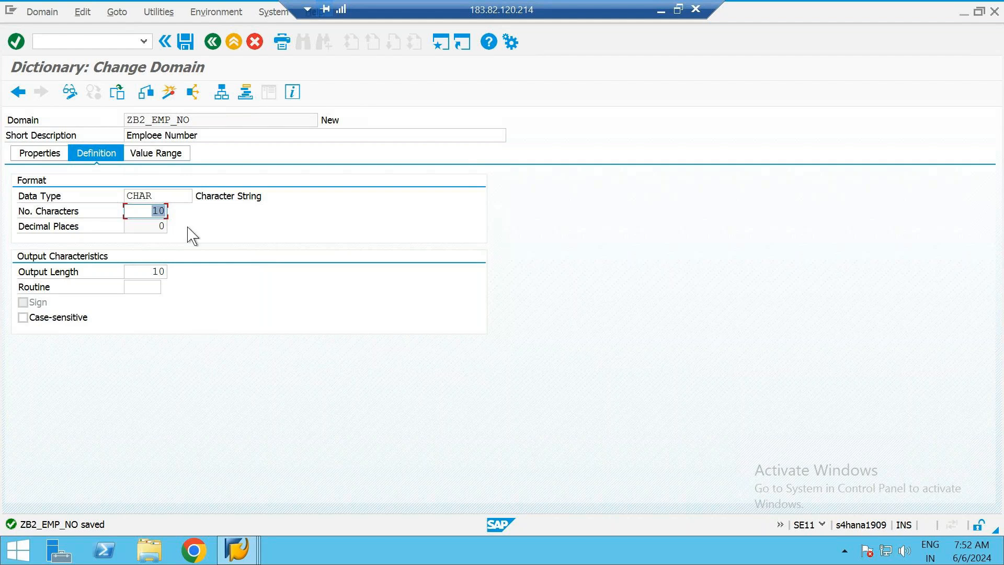
# Check and activate the domain ZB2_EMP_NO, and return to its data element
pyautogui.click(150, 94)
pyautogui.click(173, 96)
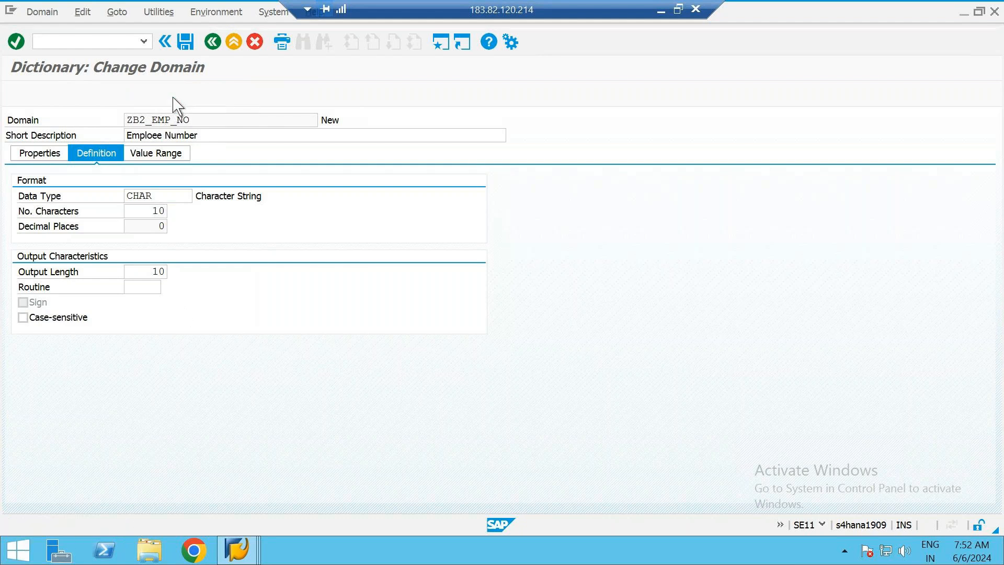
pyautogui.press('Return')
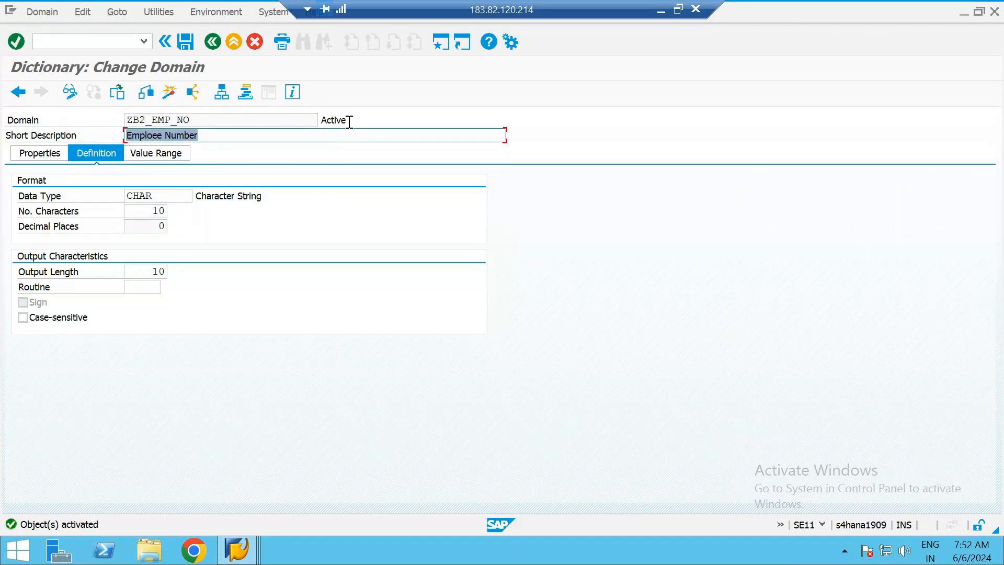
pyautogui.press('F3')
pyautogui.doubleClick(350, 121)
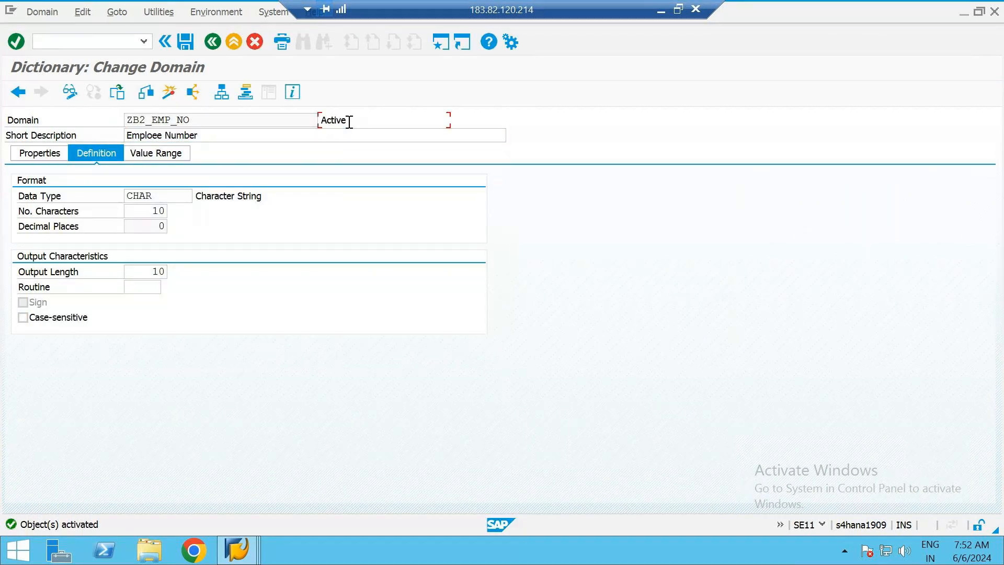
pyautogui.click(363, 119)
pyautogui.click(208, 48)
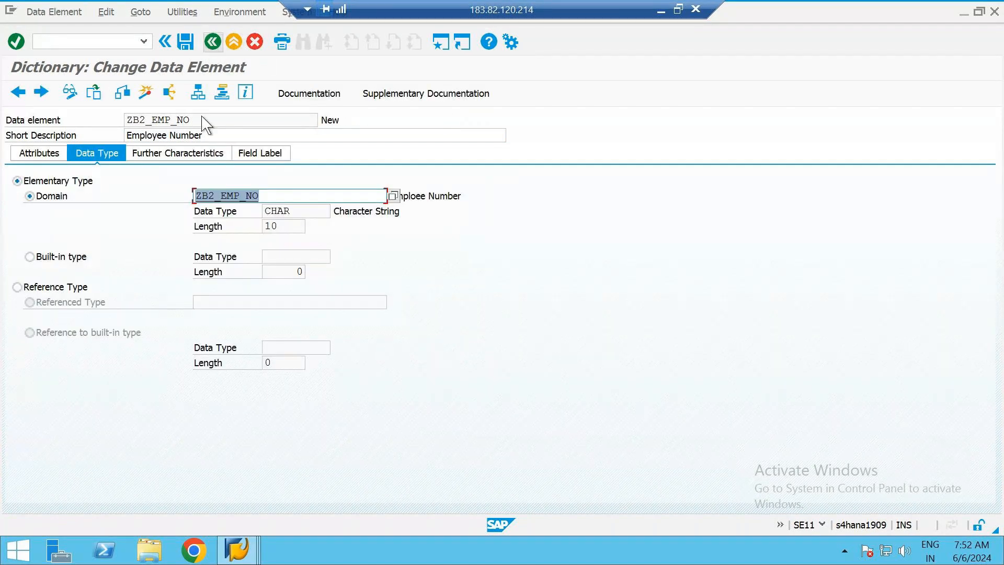
# Check and activate the data element ZB2_EMP_NO, and return to the table ZB2_EMP_TAB
pyautogui.click(345, 121)
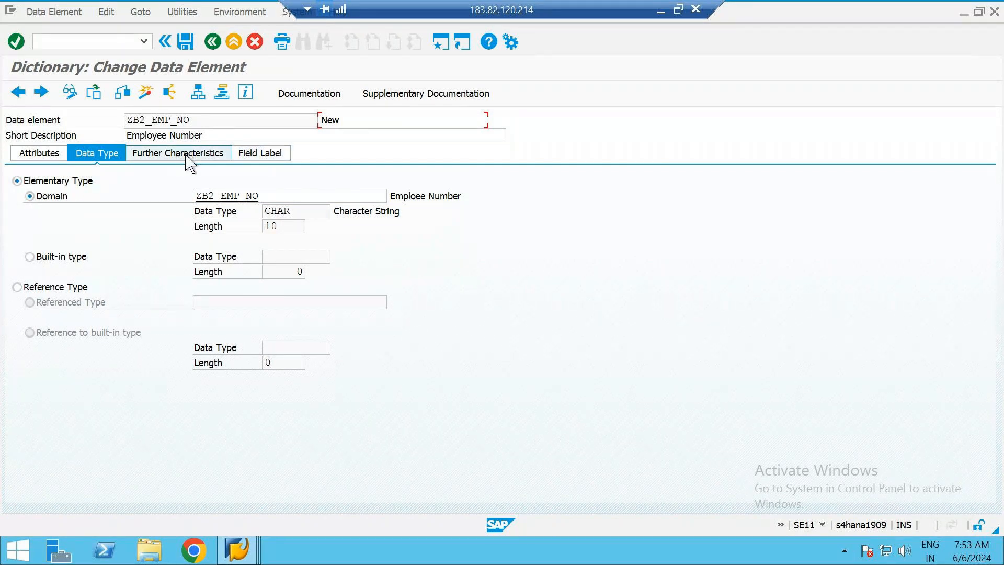
pyautogui.click(244, 159)
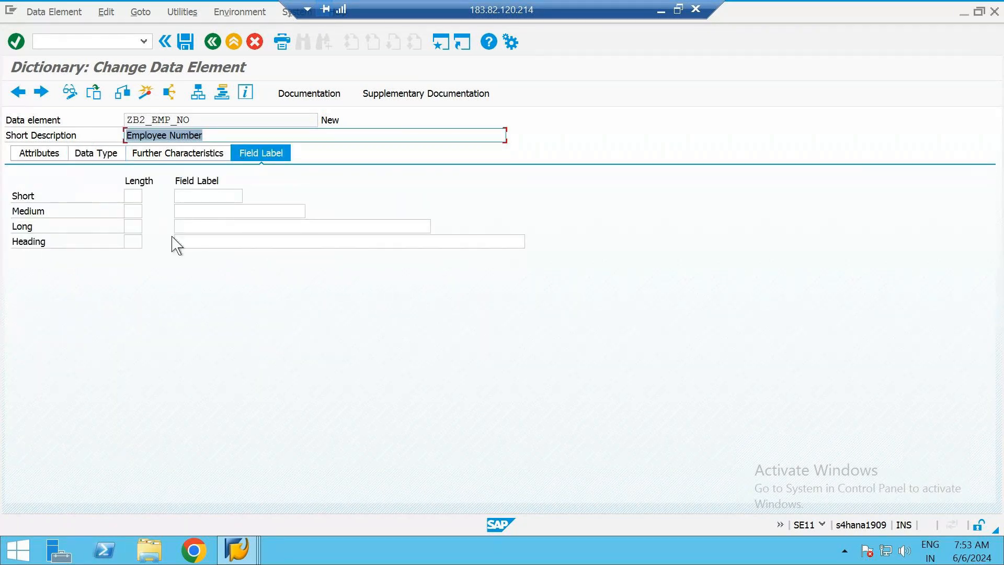
pyautogui.click(96, 157)
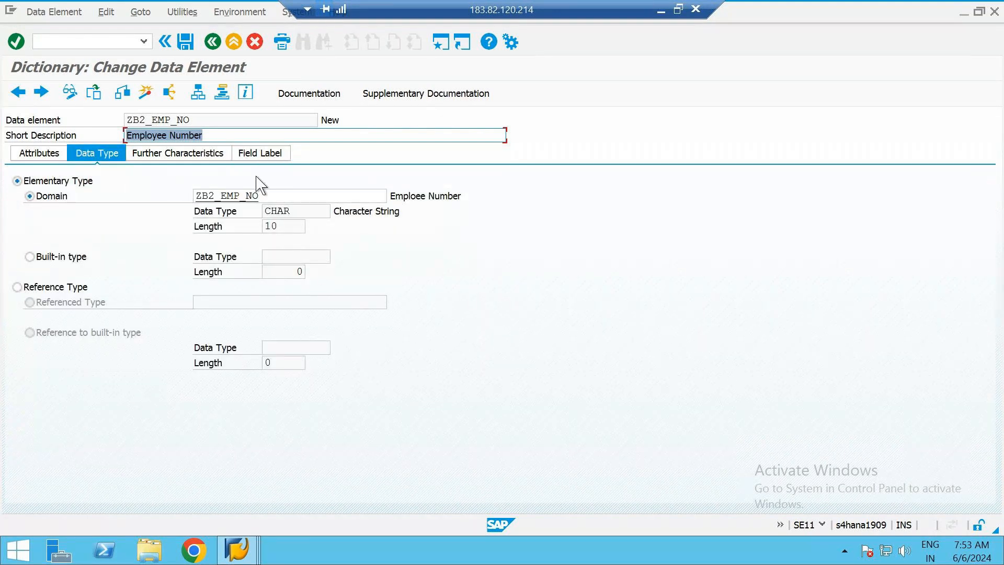
pyautogui.click(375, 124)
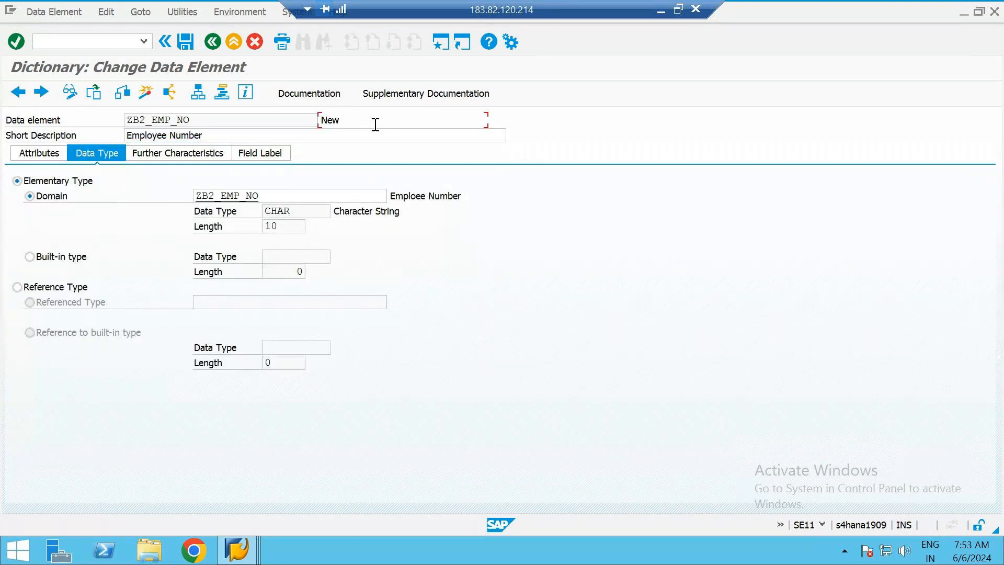
pyautogui.click(123, 92)
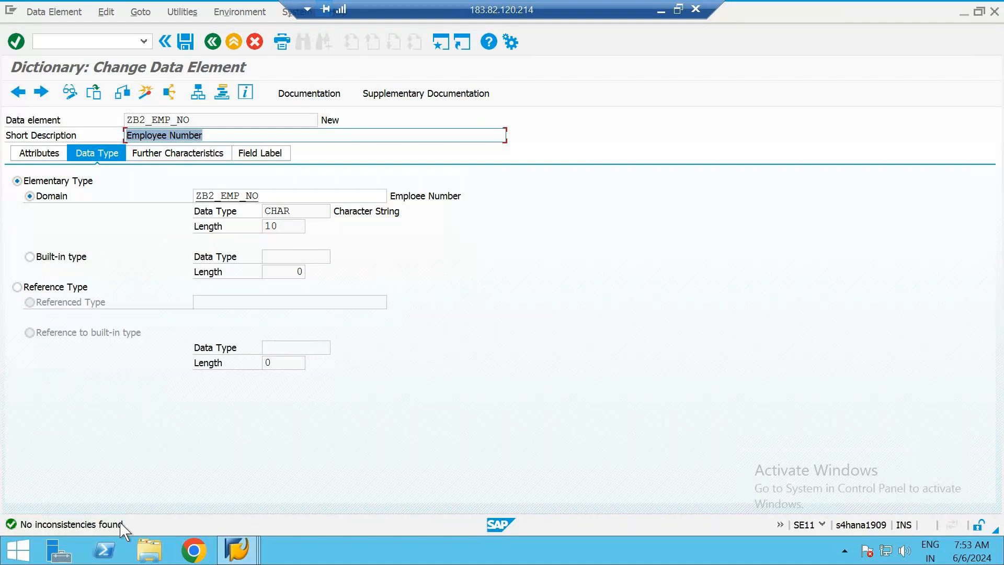
pyautogui.click(145, 93)
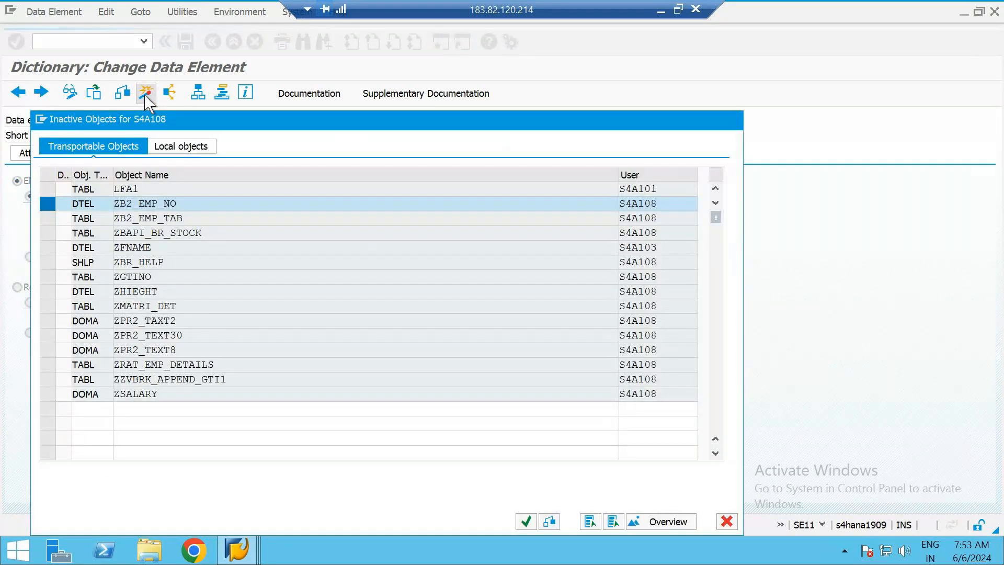
pyautogui.press('Return')
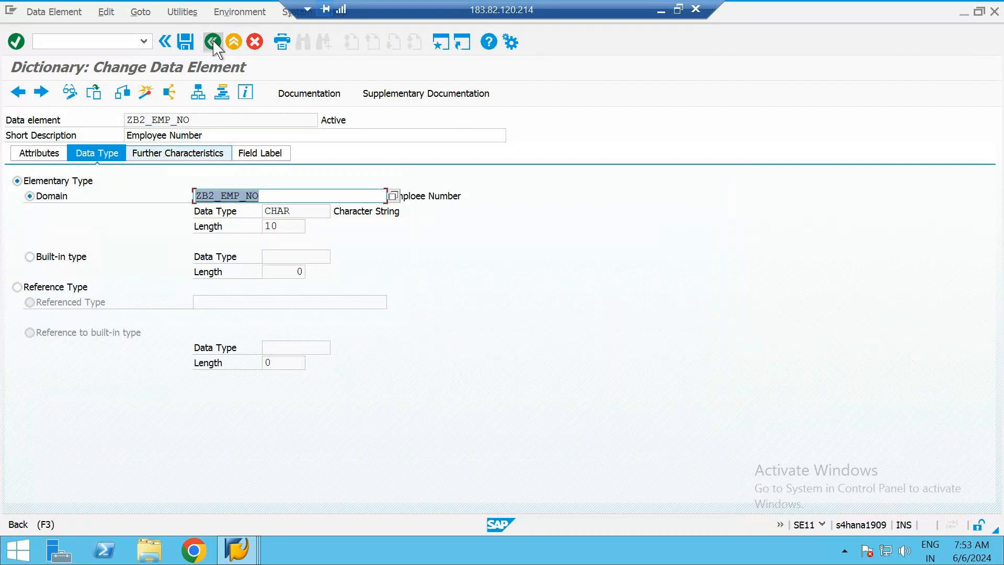
pyautogui.click(213, 42)
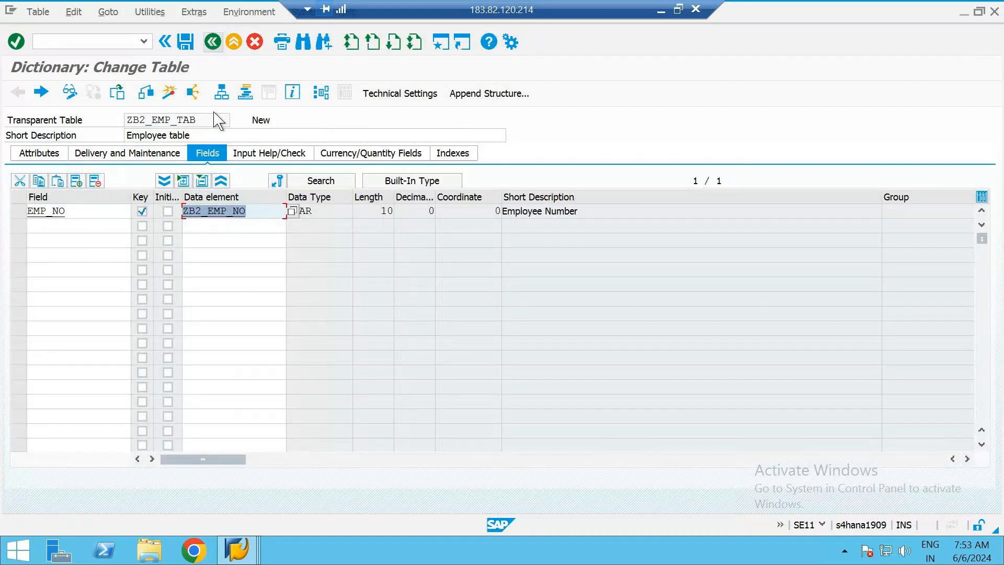
# Examine the EMP_NO field's data type, length and short description, and view its data element
pyautogui.click(314, 216)
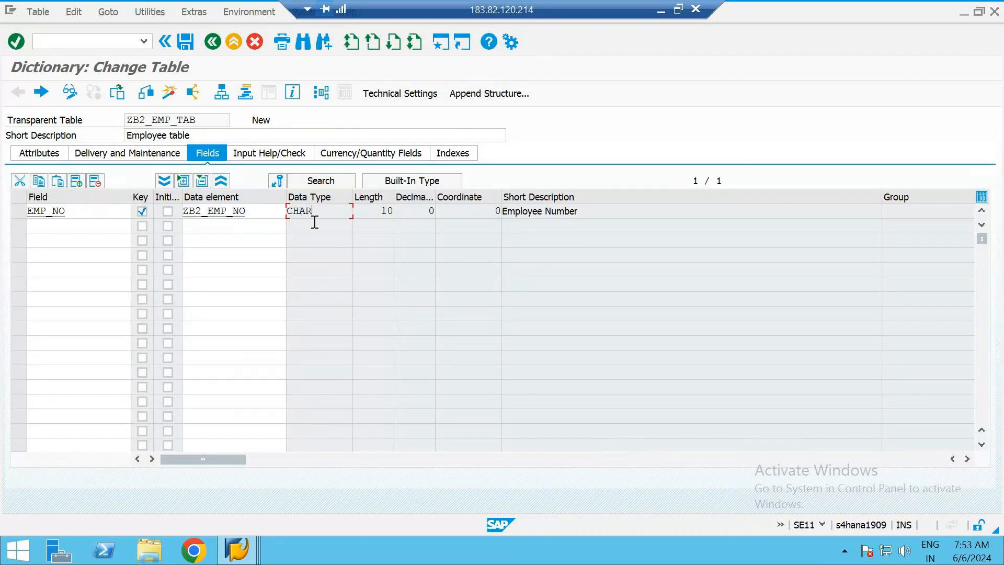
pyautogui.click(374, 215)
pyautogui.click(603, 211)
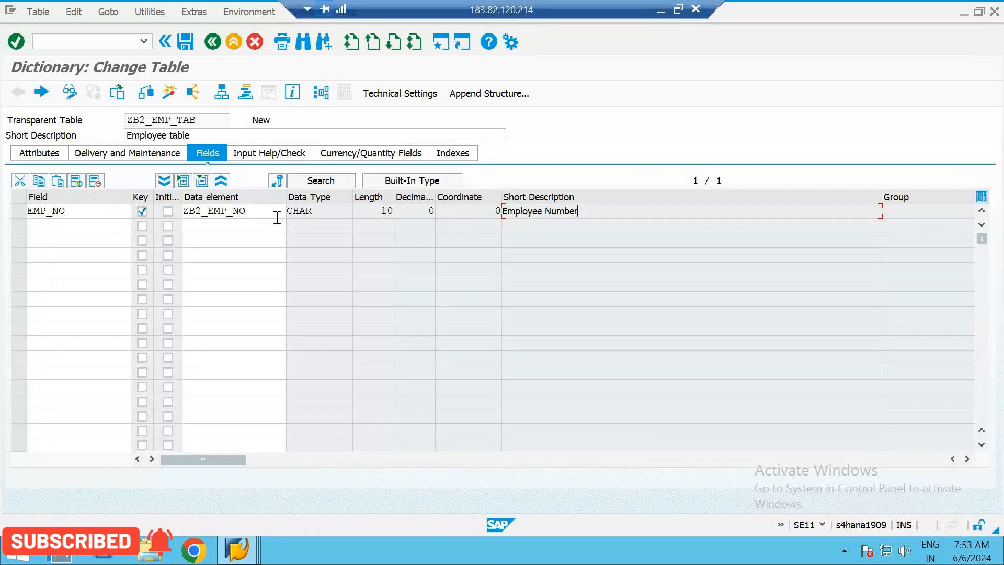
pyautogui.doubleClick(258, 213)
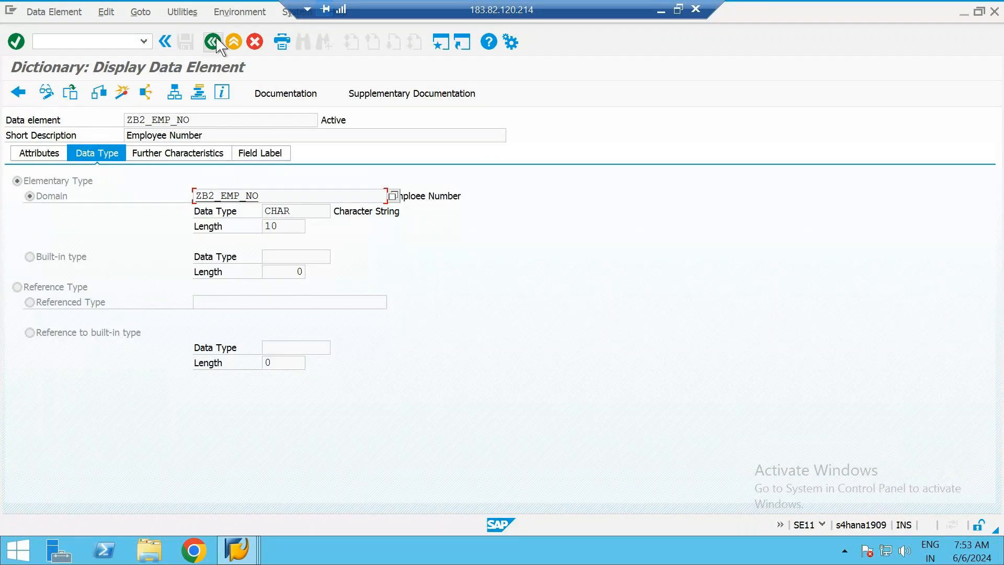
pyautogui.click(213, 42)
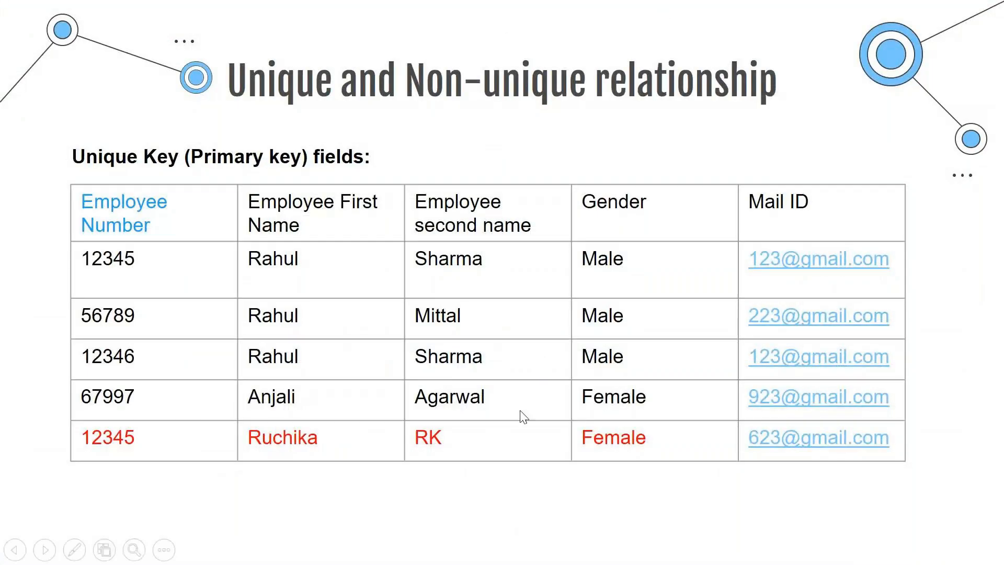
# Compare the EMP_NO field in the SAP table with the employee columns on the primary key slide, ending in the SAP table
pyautogui.hotkey('alt', 'Tab')
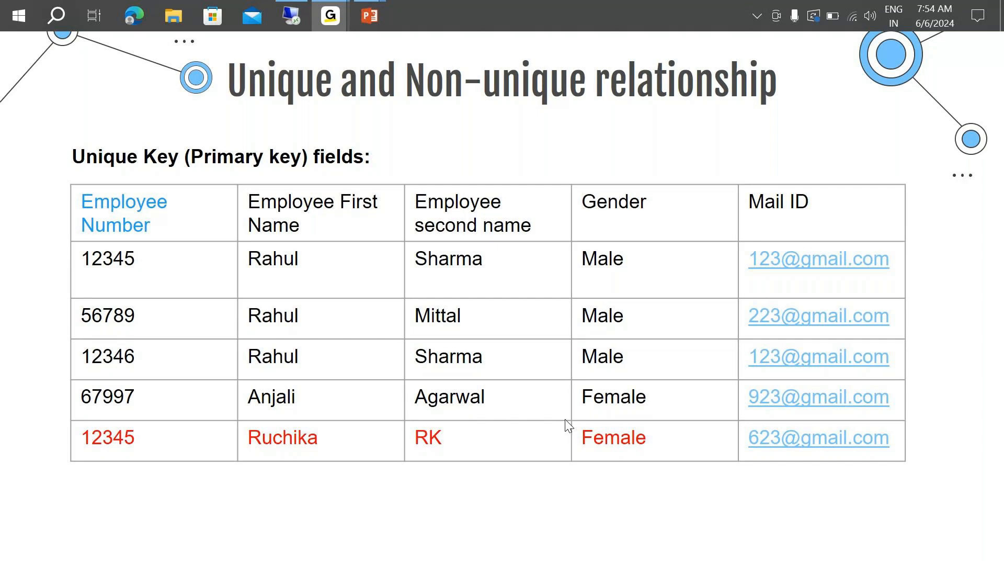
pyautogui.hotkey('alt', 'Tab')
pyautogui.hotkey('alt', 'Tab')
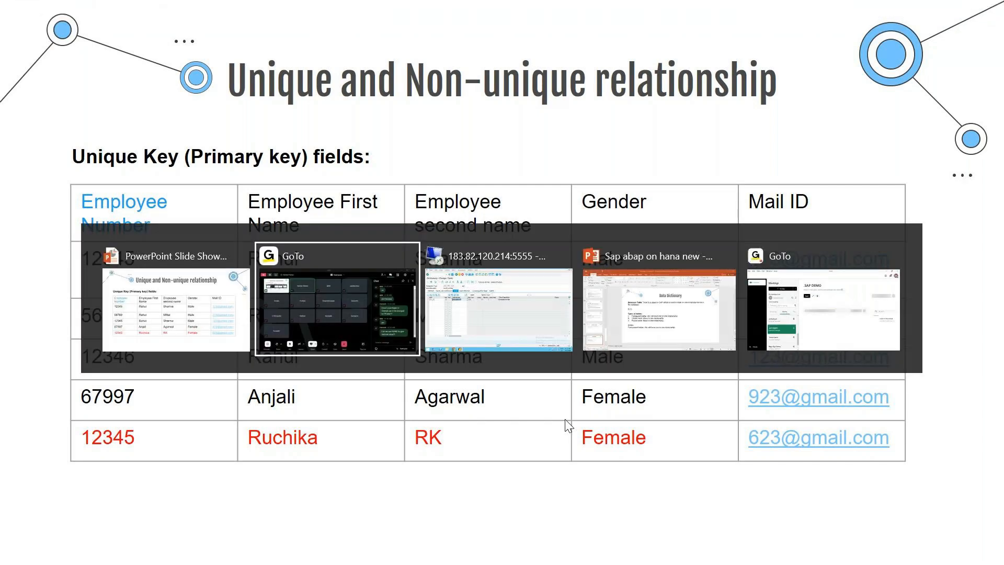
pyautogui.hotkey('alt', 'Tab')
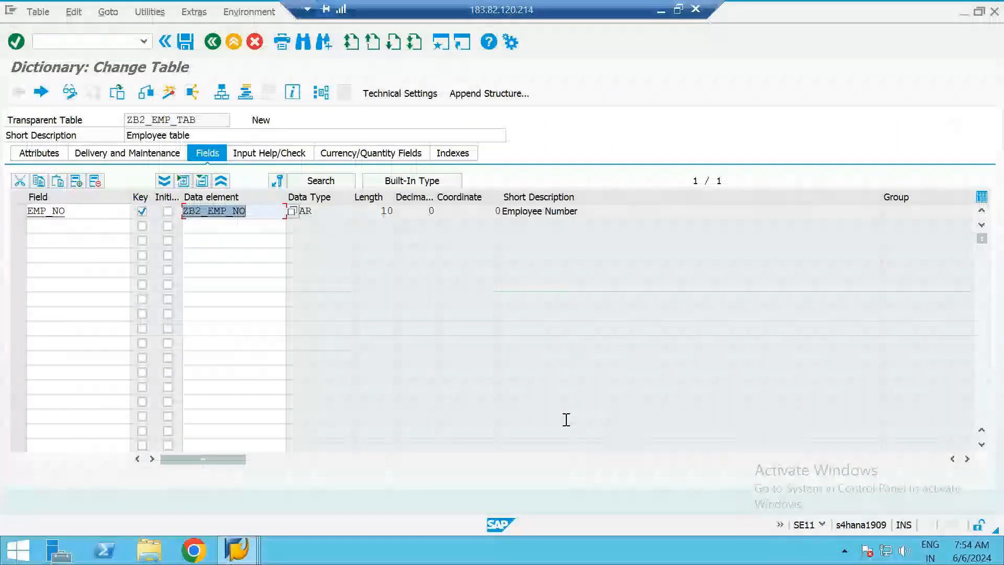
pyautogui.click(257, 210)
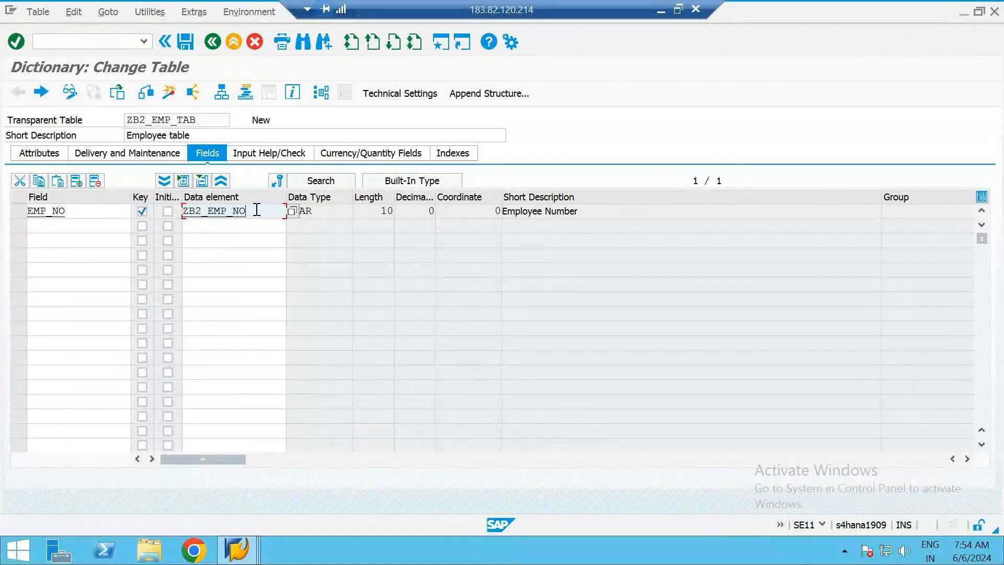
pyautogui.click(327, 213)
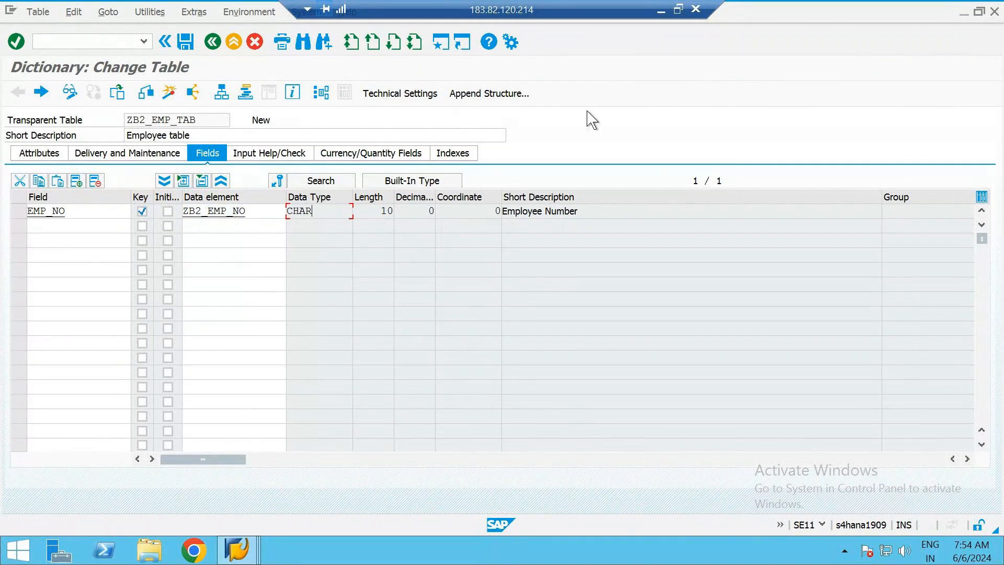
pyautogui.click(662, 12)
pyautogui.hotkey('alt', 'Tab')
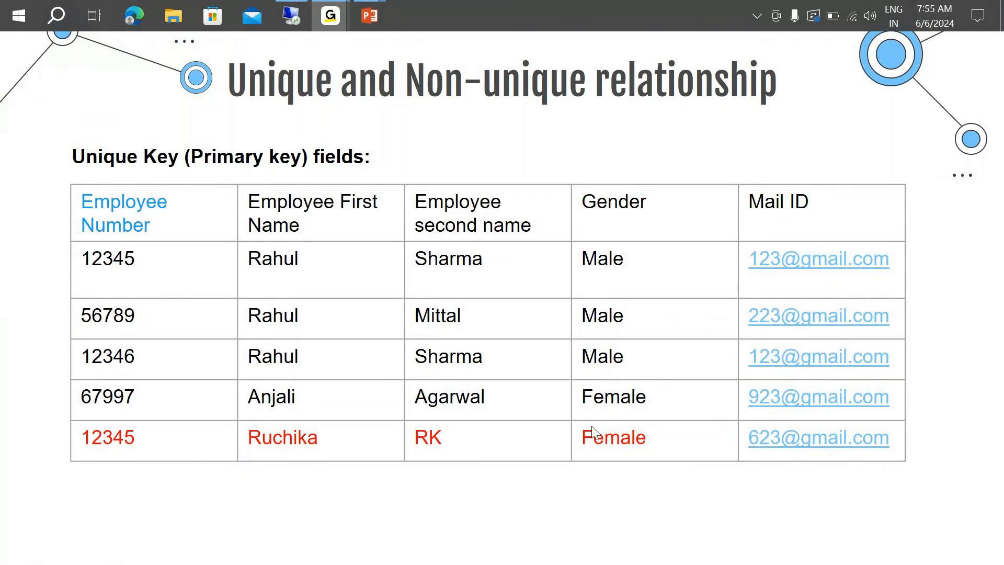
pyautogui.hotkey('alt', 'Tab')
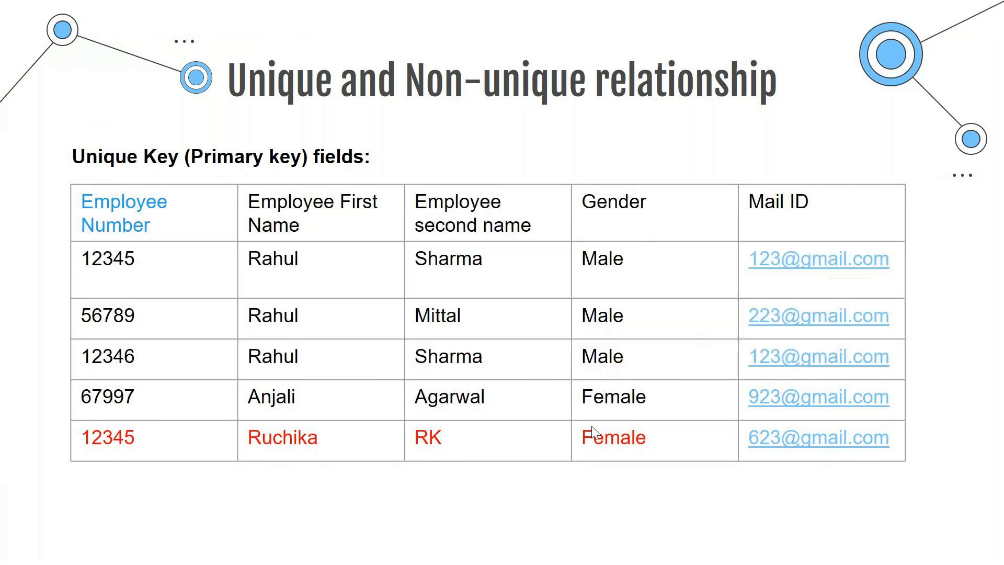
pyautogui.hotkey('alt', 'Tab')
pyautogui.press('Tab')
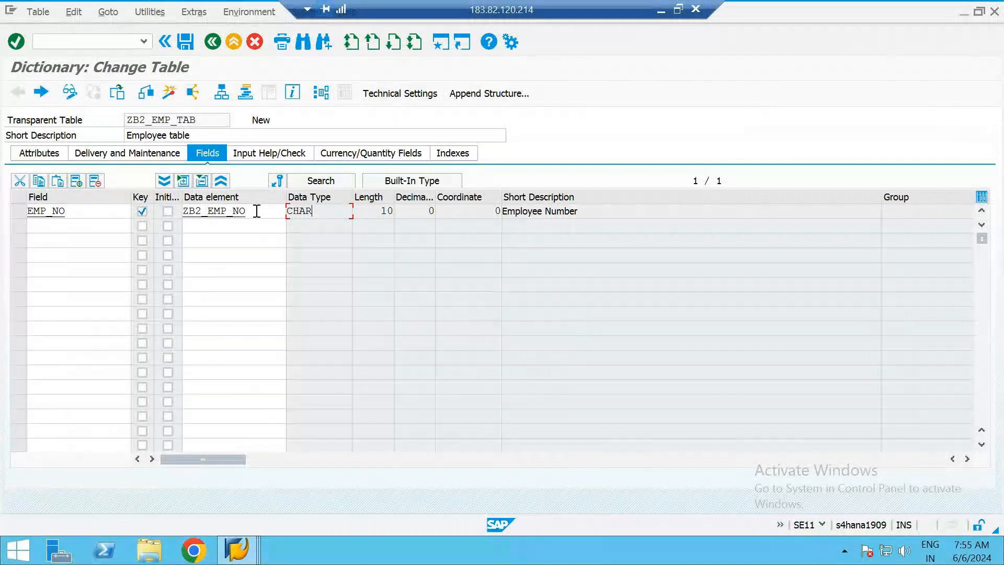
# Add a non-key field named EMP_FNAM below EMP_NO in the table ZB2_EMP_TAB
pyautogui.click(256, 211)
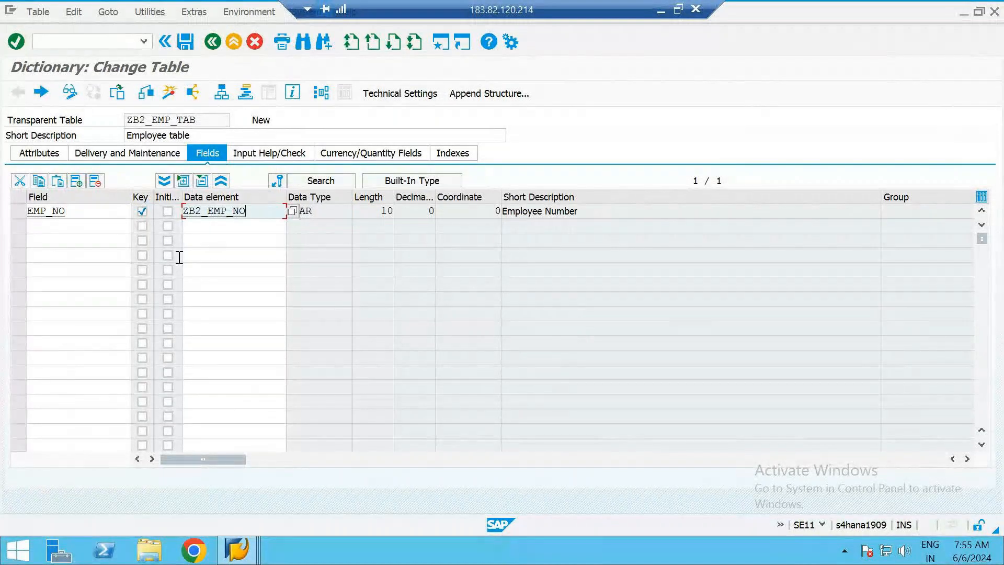
pyautogui.click(97, 227)
pyautogui.write('EM')
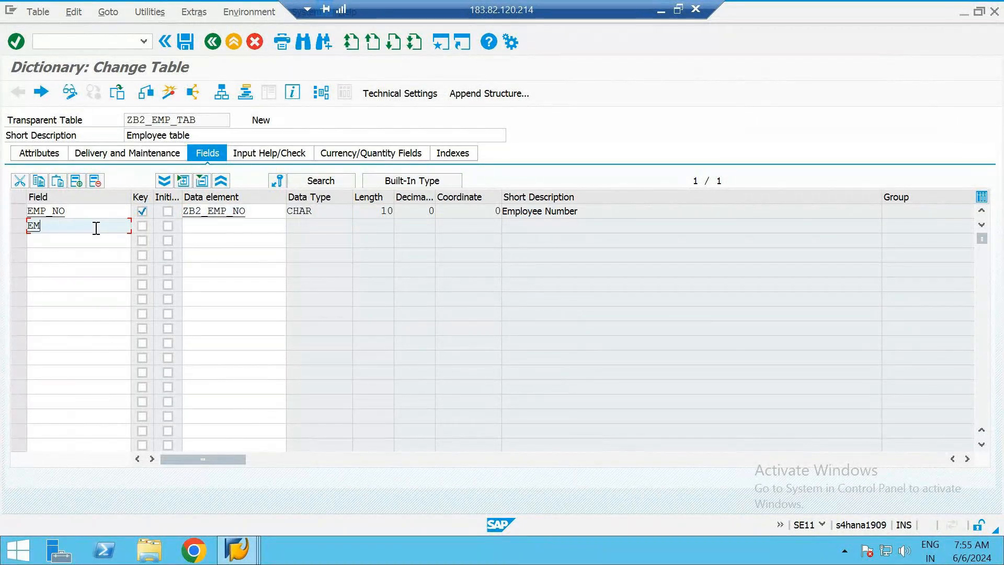
pyautogui.write('P_F')
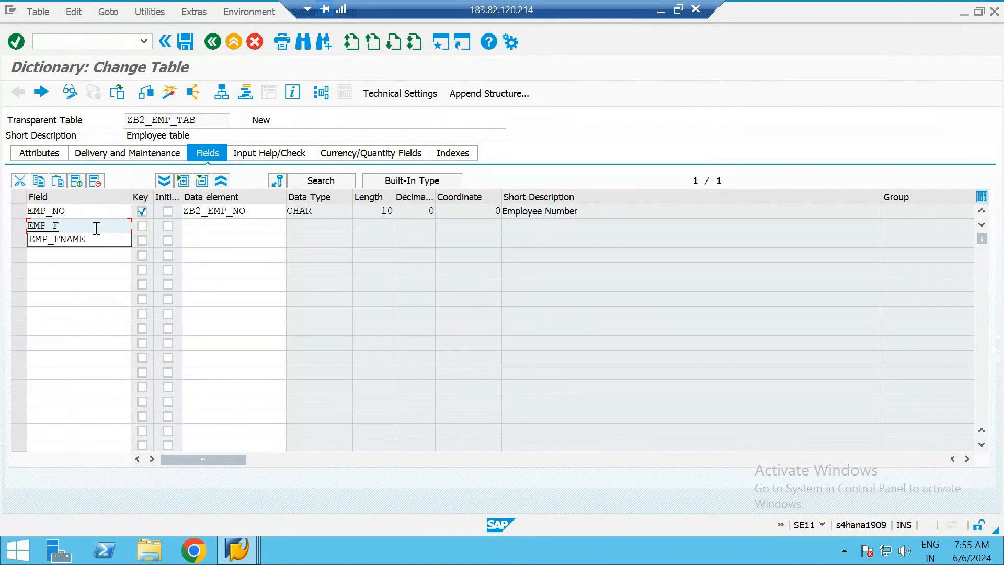
pyautogui.write('_NAM')
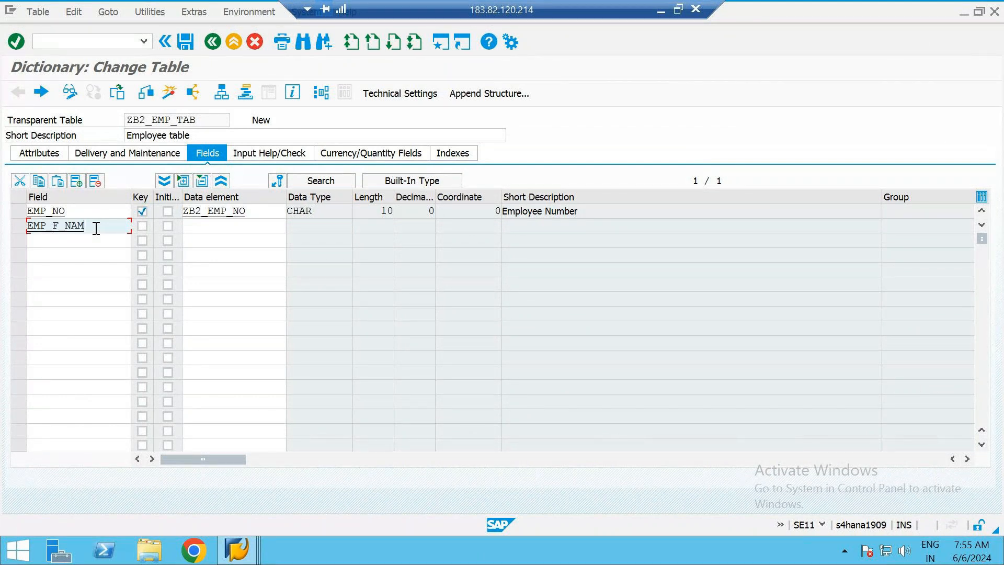
pyautogui.press('BackSpace')
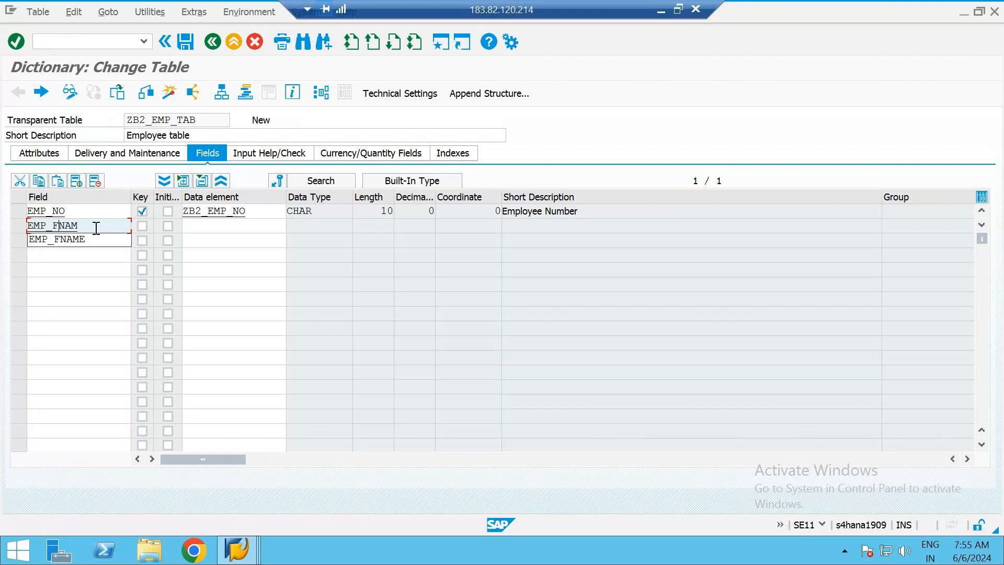
pyautogui.press('Tab')
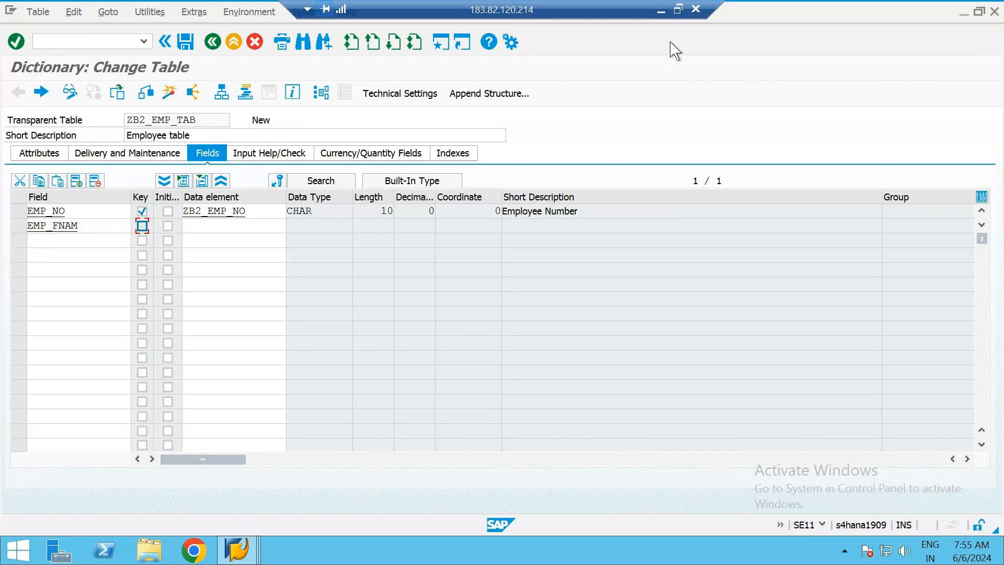
# Check the first-name column on the primary key slide, then assign data element ZB2_EMP_FNAM to the EMP_FNAM field in the SAP table
pyautogui.click(662, 10)
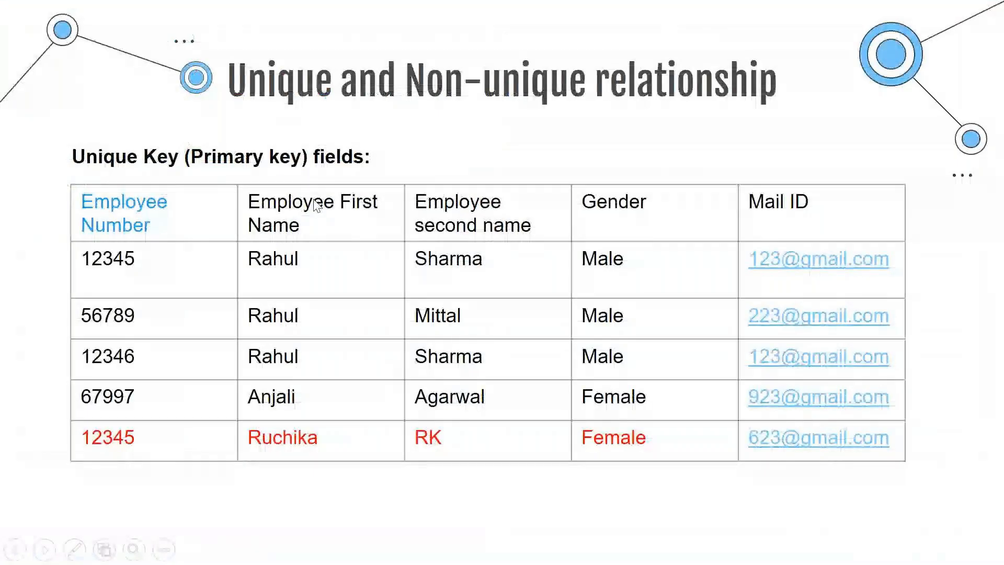
pyautogui.hotkey('alt', 'Tab')
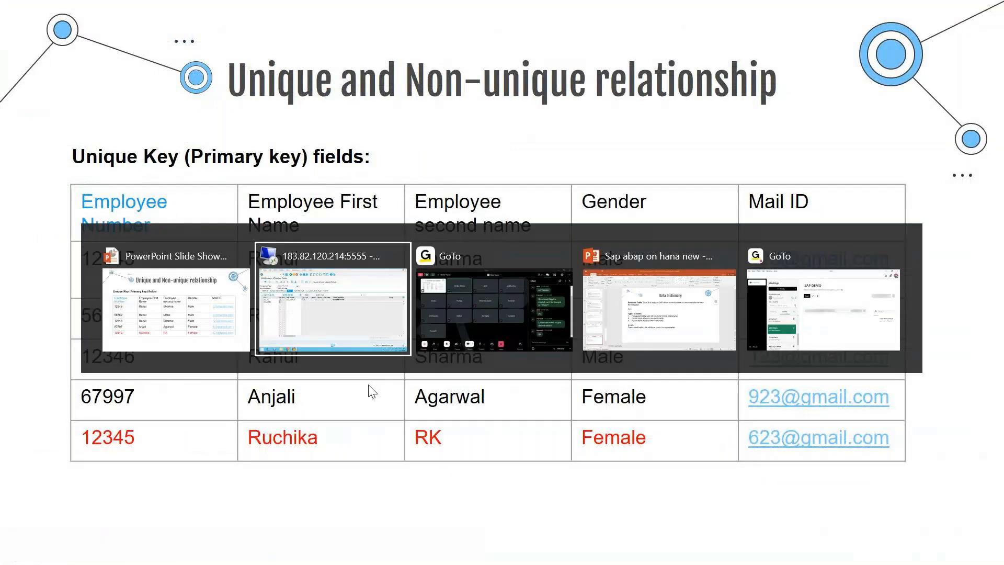
pyautogui.click(237, 227)
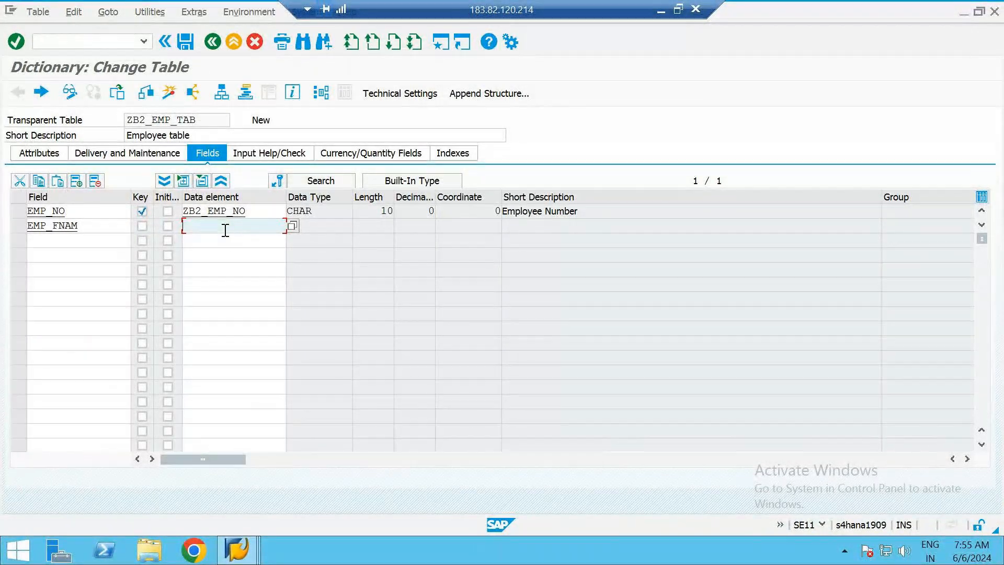
pyautogui.write('Z')
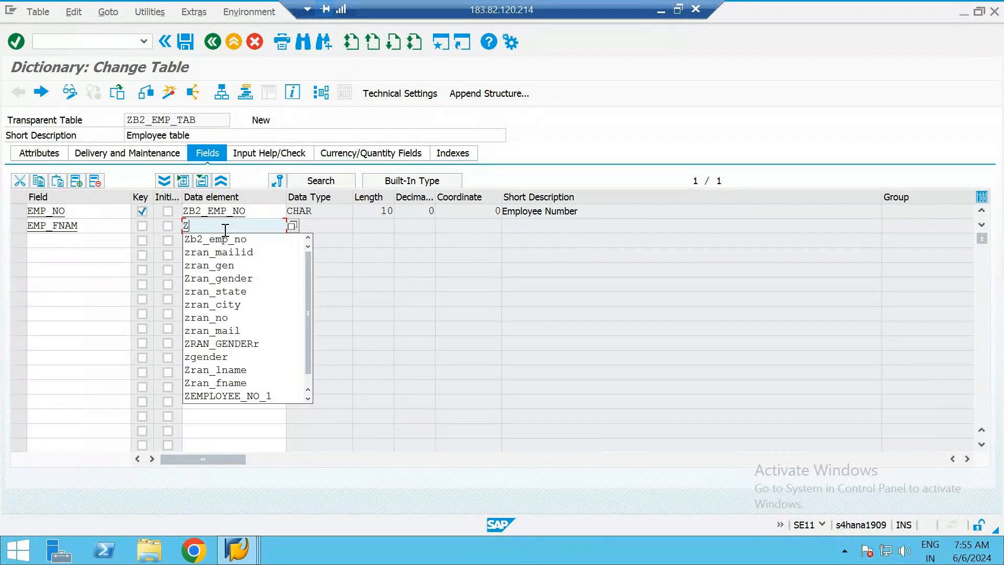
pyautogui.write('B2_E')
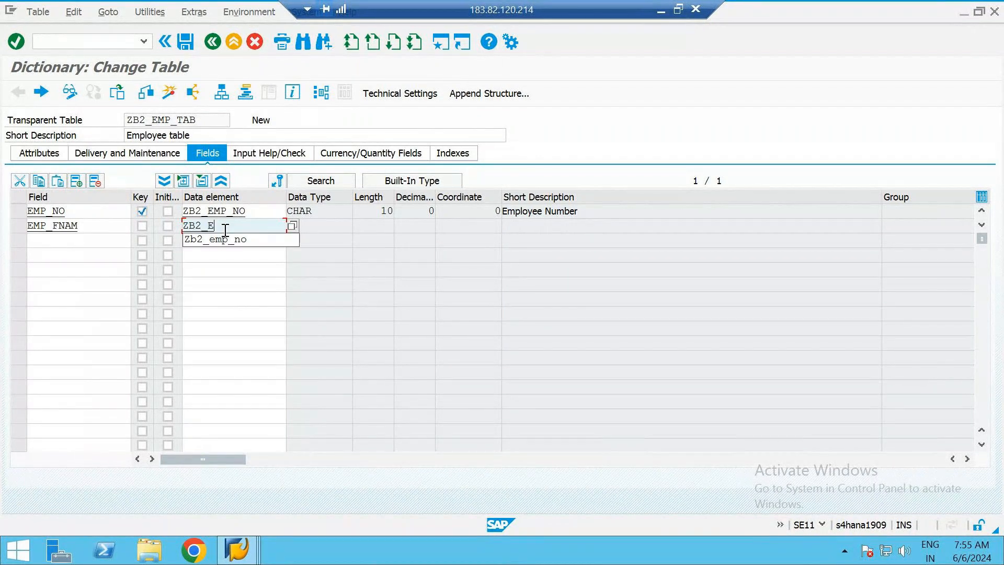
pyautogui.write('MP_FNAM')
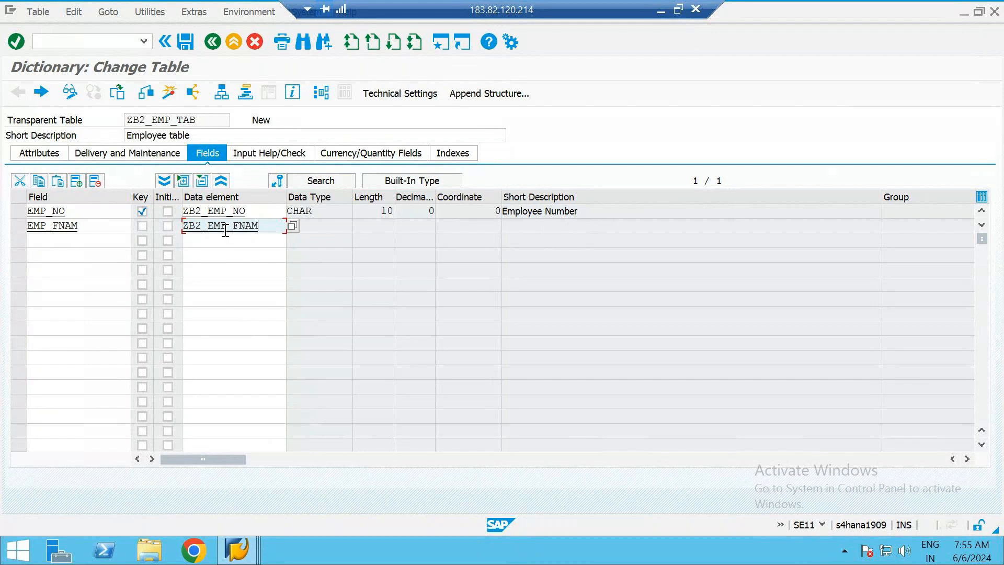
pyautogui.press('Return')
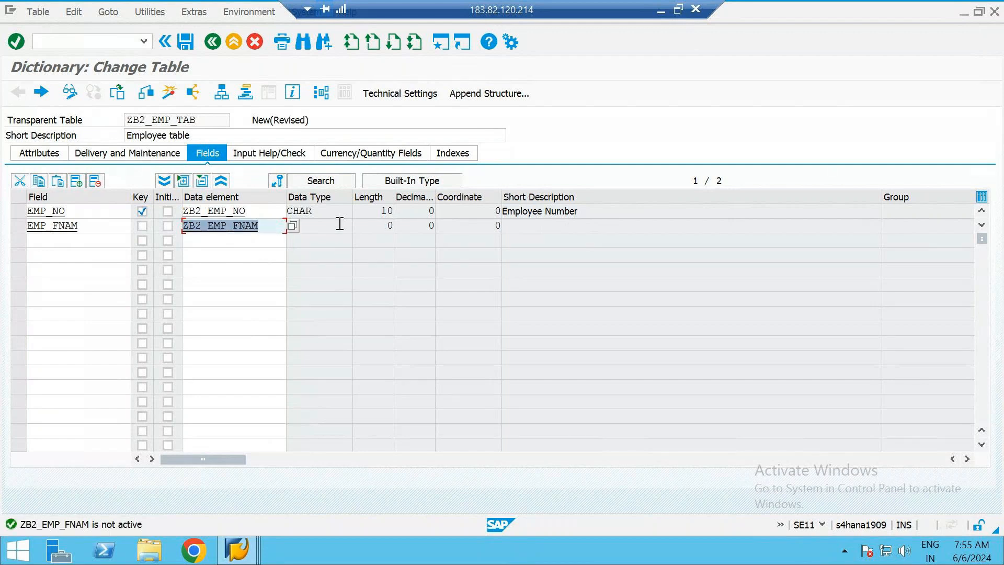
# Open the ZB2_EMP_FNAM data element from the table, saving the table changes and agreeing to create the element
pyautogui.click(340, 225)
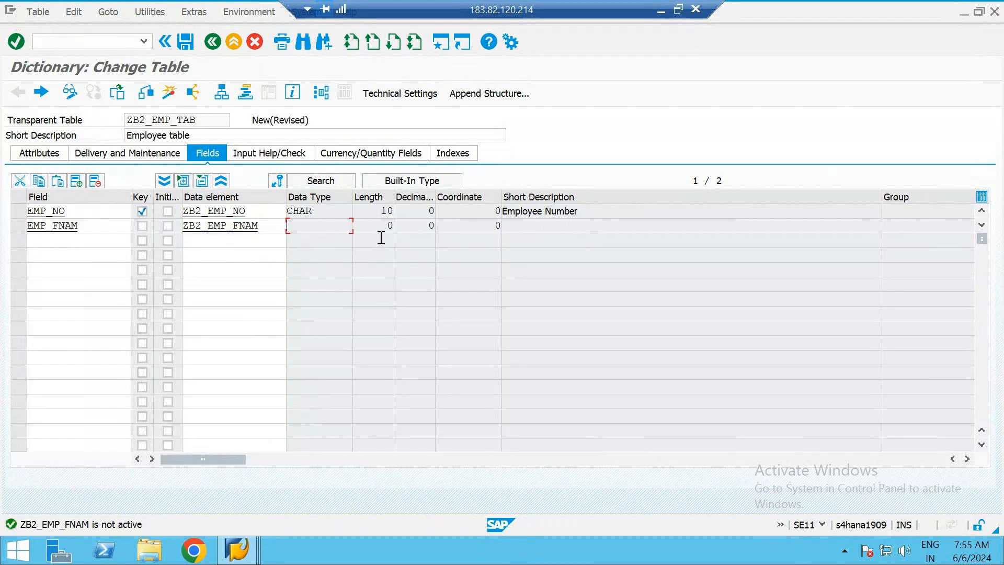
pyautogui.click(558, 226)
pyautogui.press('F3')
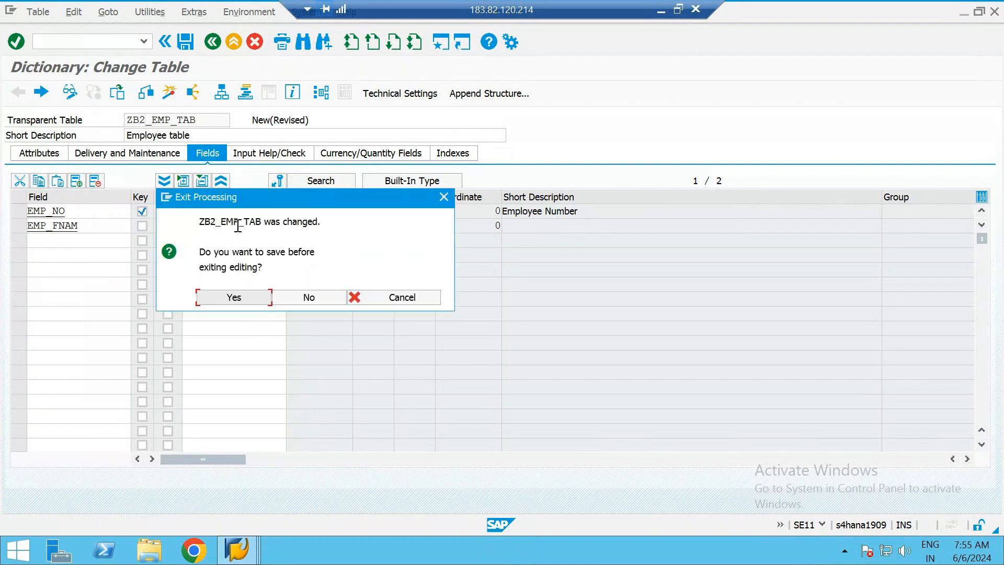
pyautogui.click(234, 297)
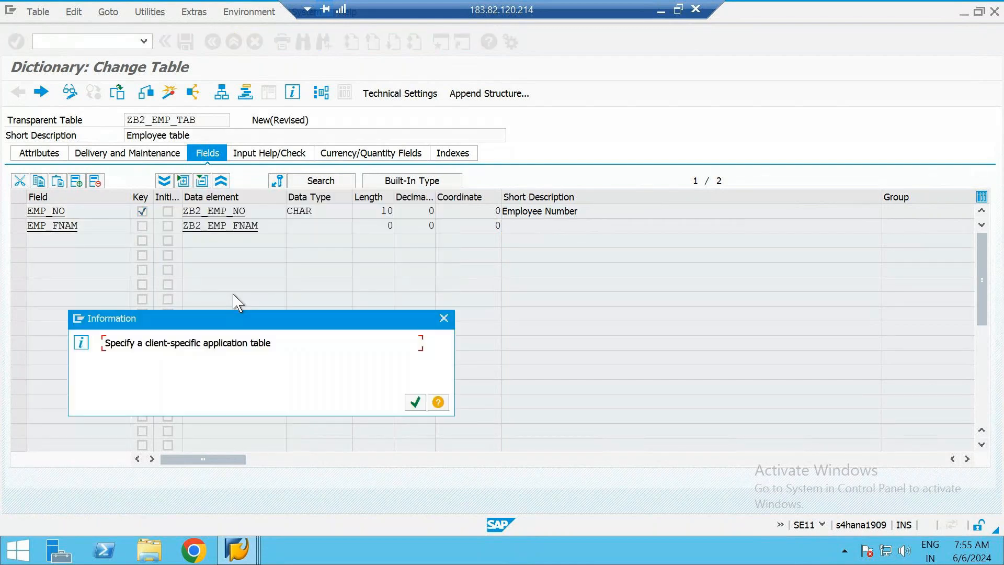
pyautogui.press('Return')
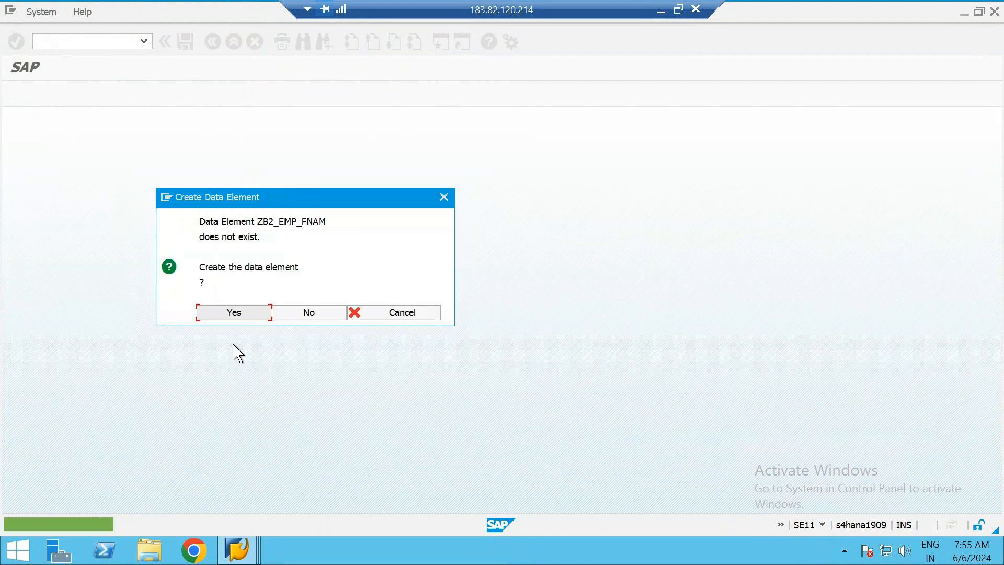
pyautogui.click(216, 312)
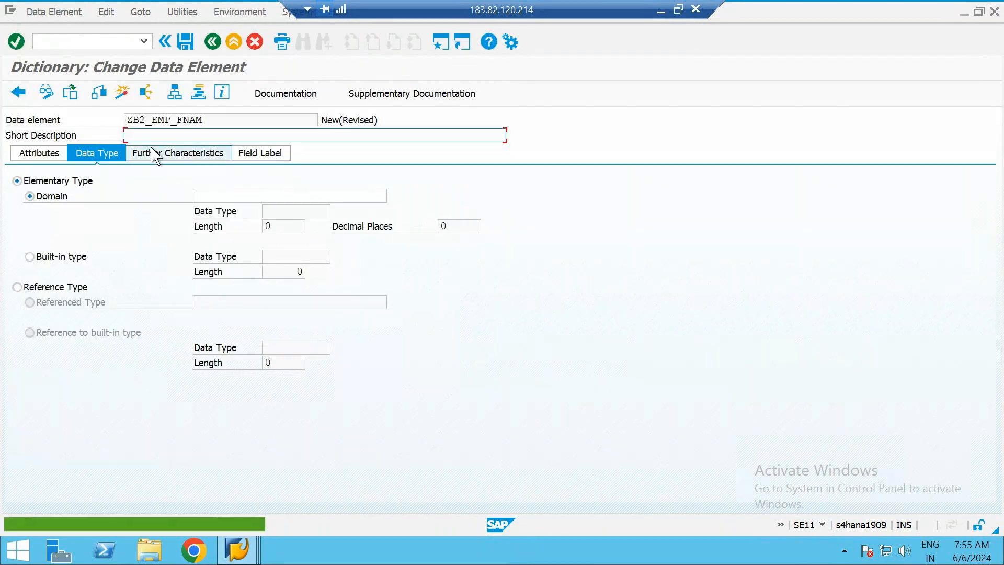
# Enter "Employee First name" as the short description of the data element ZB2_EMP_FNAM
pyautogui.click(157, 135)
pyautogui.write('Empl')
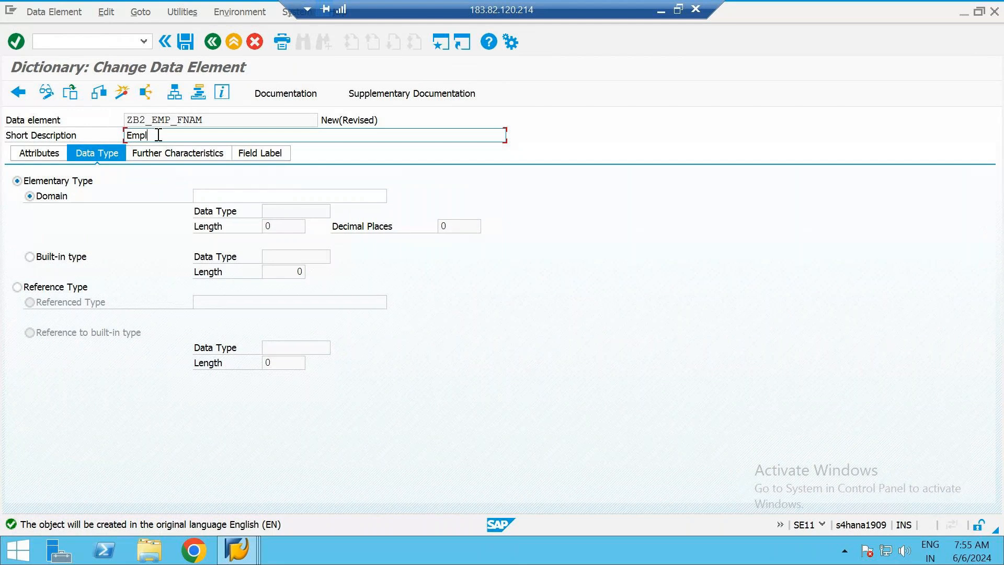
pyautogui.write('oyee First name')
# Define the data element with the built-in type CHAR and a length of 10 instead of a domain
pyautogui.click(49, 258)
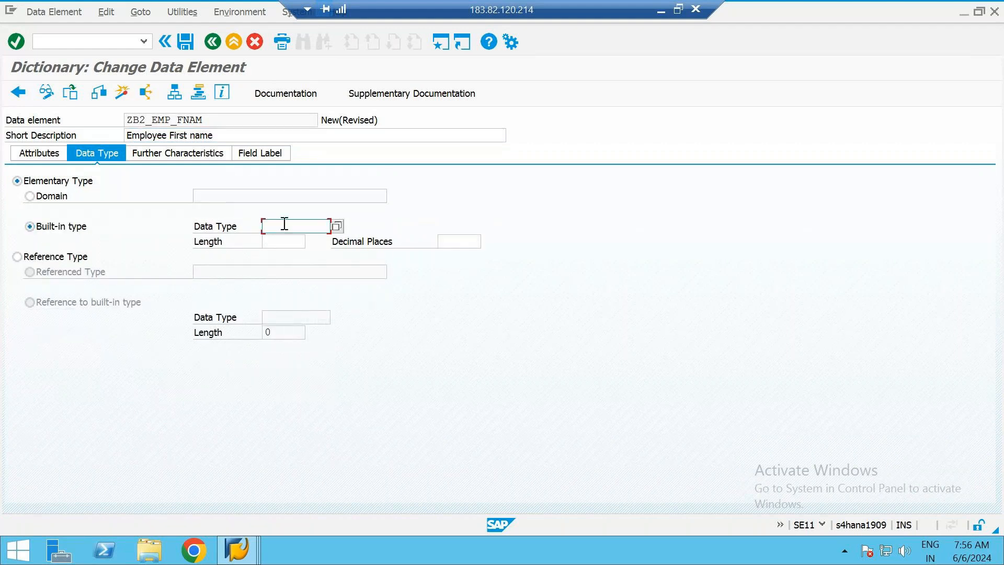
pyautogui.write('CHAR1')
pyautogui.write('0')
pyautogui.press('BackSpace')
pyautogui.press('BackSpace')
pyautogui.click(289, 242)
pyautogui.write('10')
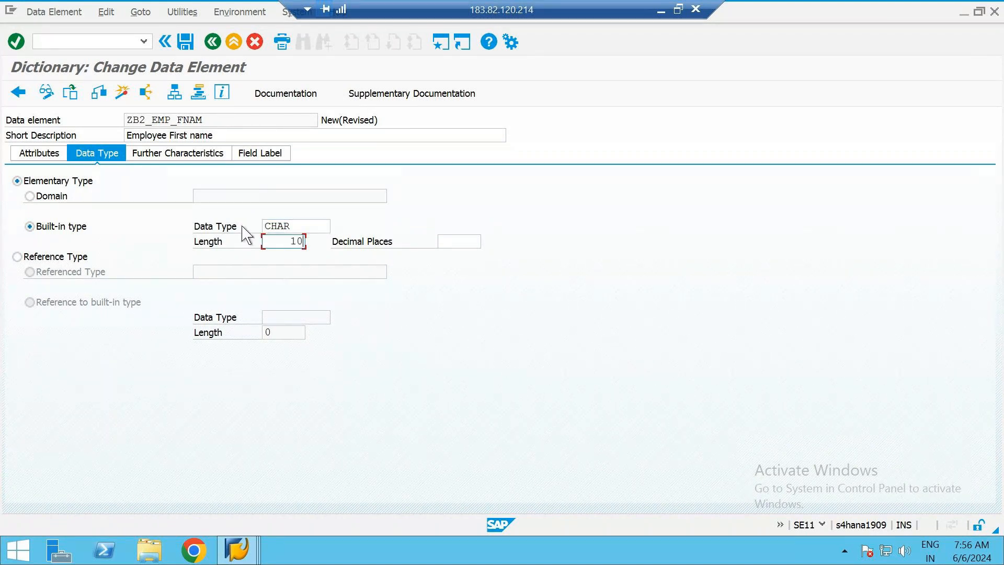
pyautogui.click(286, 244)
# Save the data element in package ZB2_ABAP under the "Employee table" workbench request, and check it for inconsistencies
pyautogui.click(99, 92)
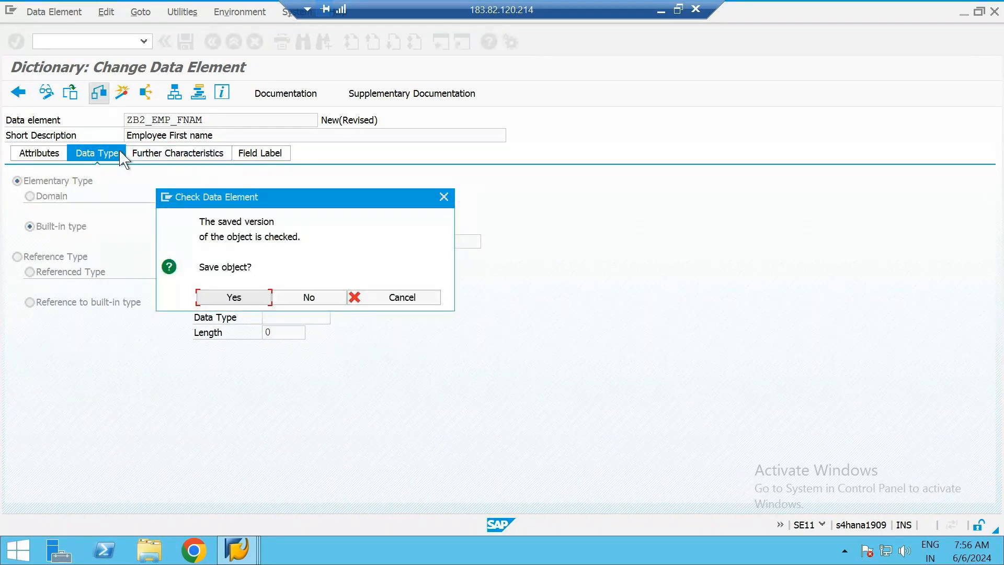
pyautogui.click(212, 300)
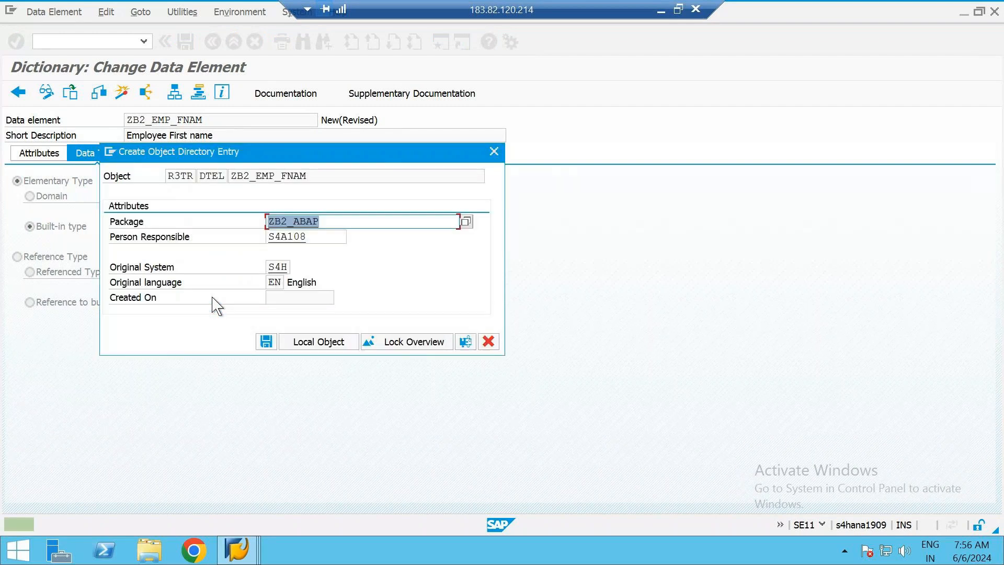
pyautogui.click(266, 342)
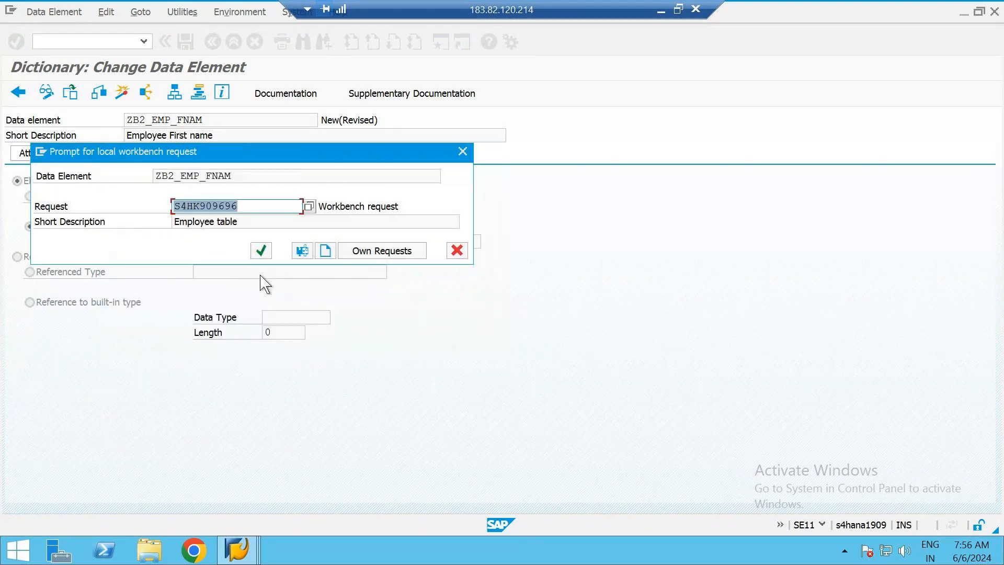
pyautogui.click(261, 252)
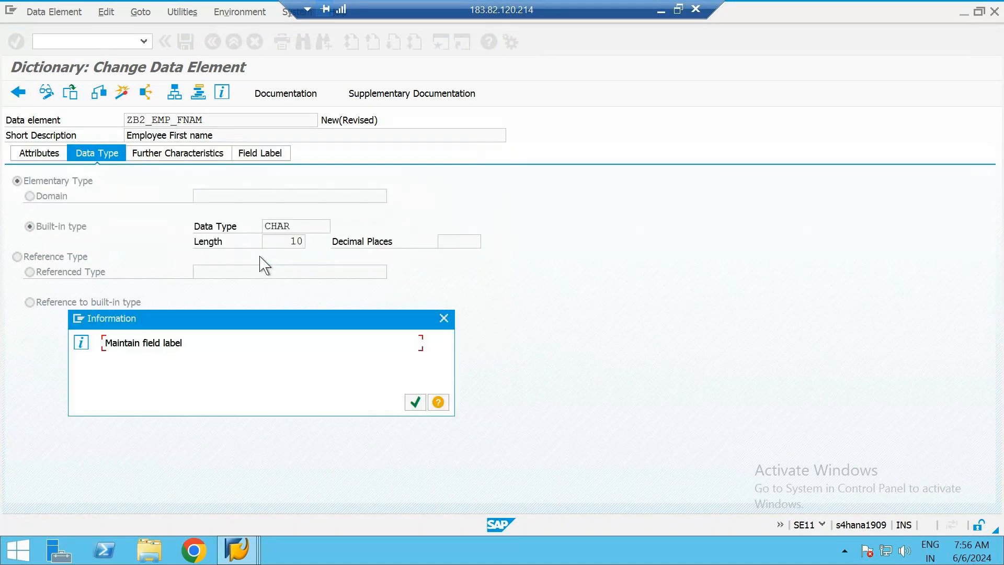
pyautogui.press('Return')
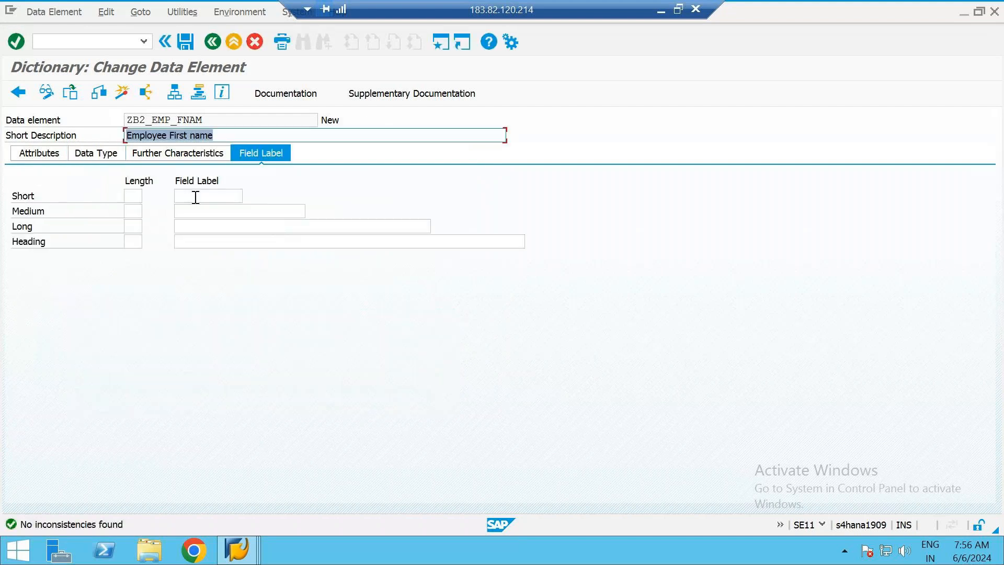
pyautogui.click(108, 156)
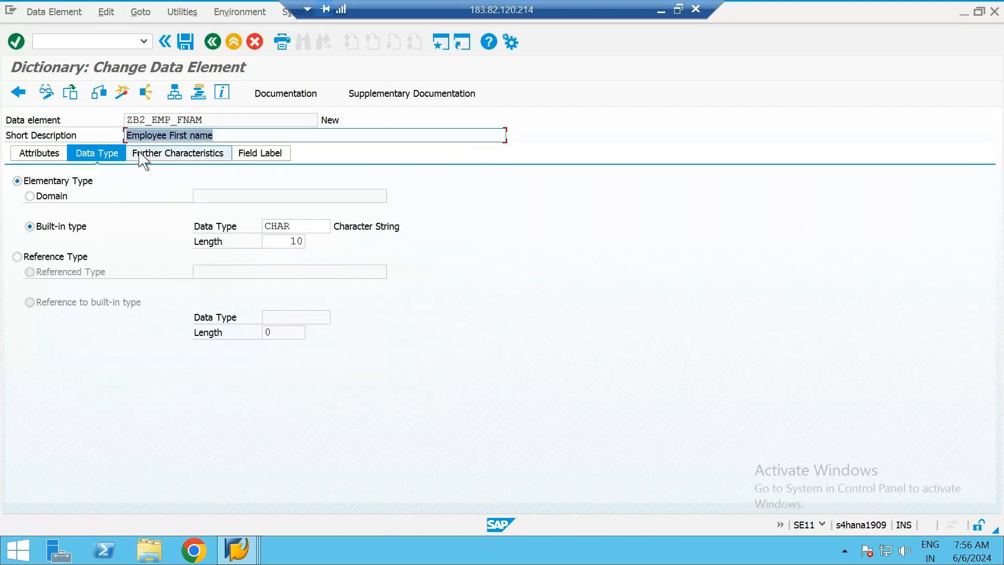
pyautogui.click(99, 93)
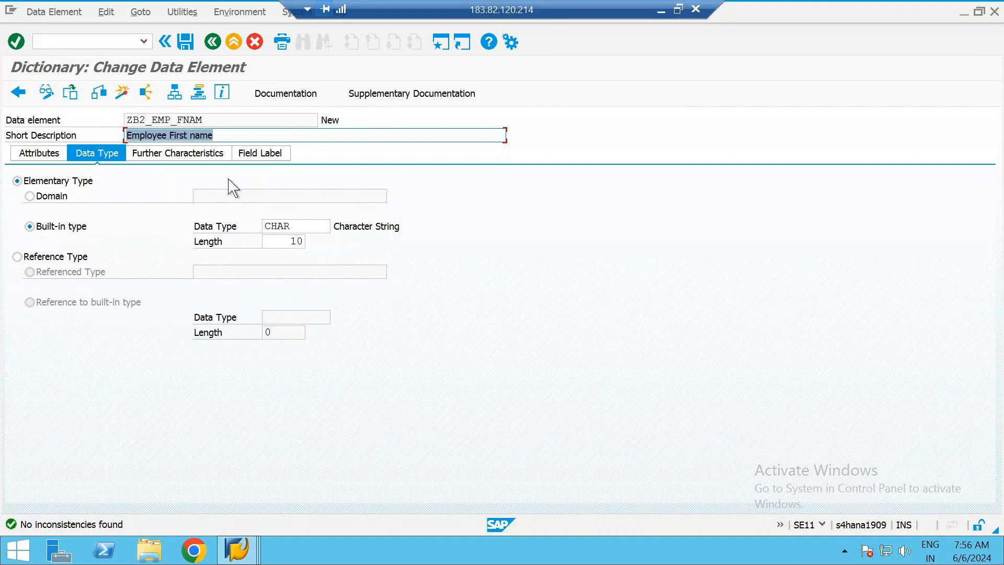
# Set the short field label of the data element ZB2_EMP_FNAM to FNAME
pyautogui.click(269, 155)
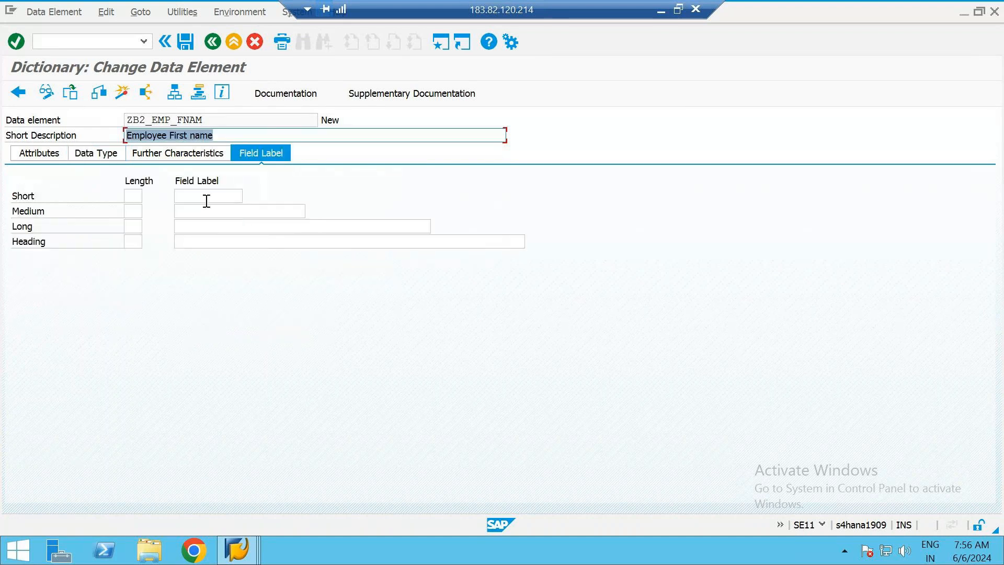
pyautogui.click(206, 201)
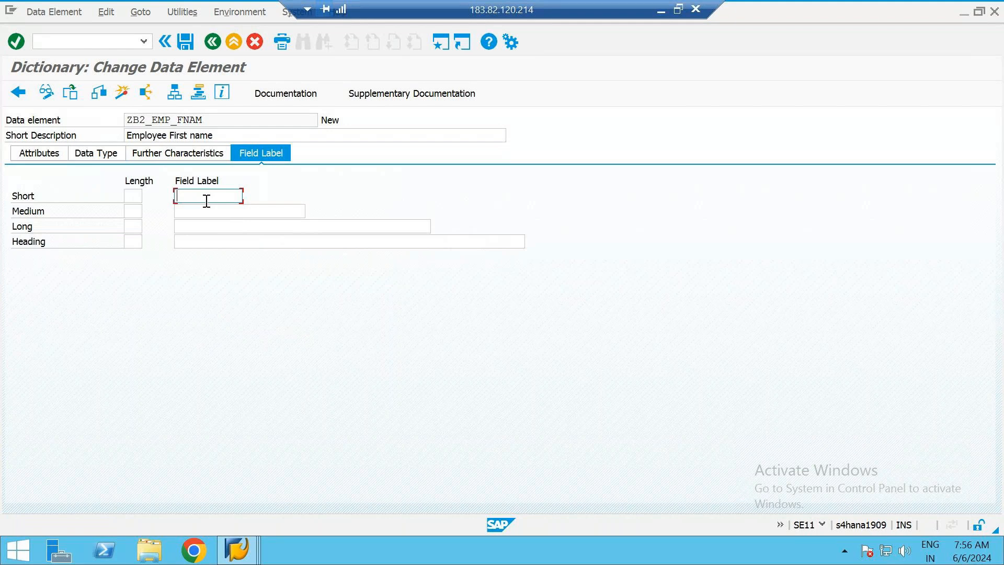
pyautogui.write('E')
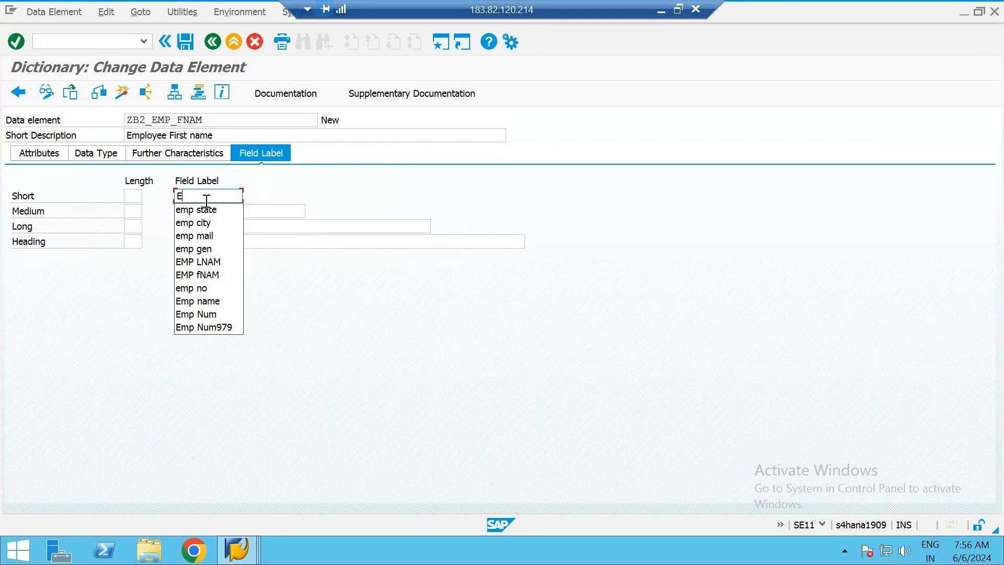
pyautogui.press('BackSpace')
pyautogui.write('F')
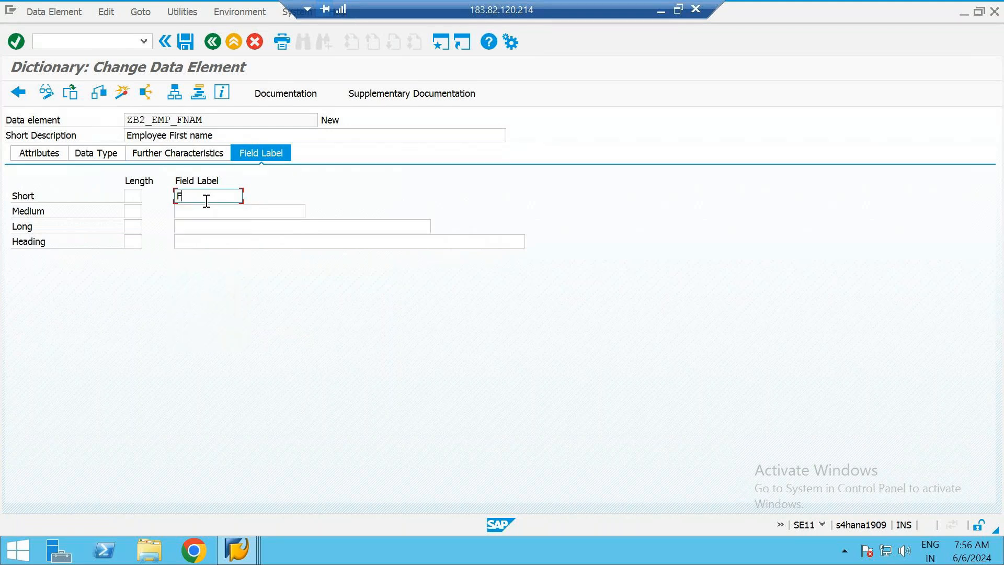
pyautogui.write('NAME')
# Fill in the medium, long and heading field labels of the data element with "First name"
pyautogui.click(218, 209)
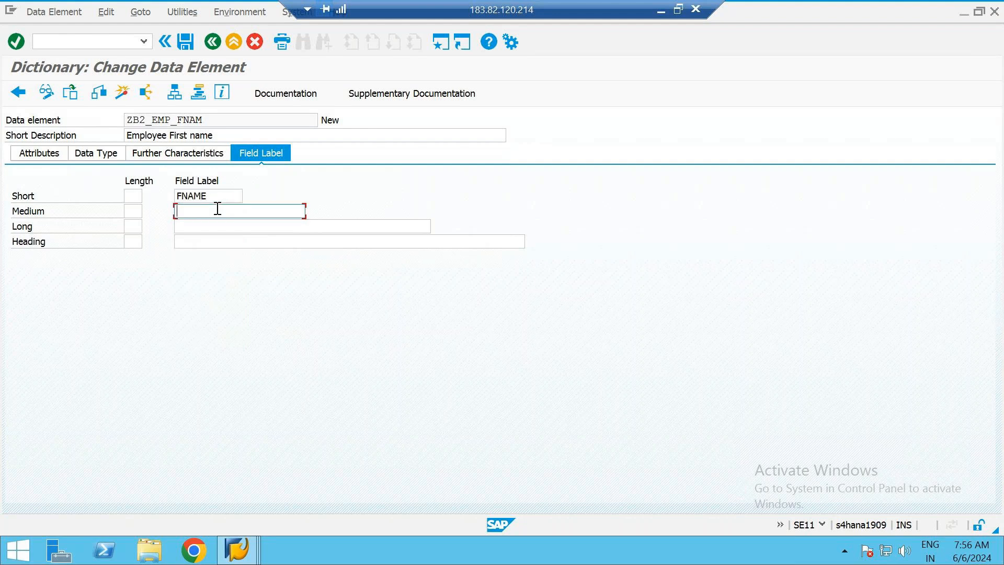
pyautogui.write('First name')
pyautogui.press('Tab')
pyautogui.write('Fir')
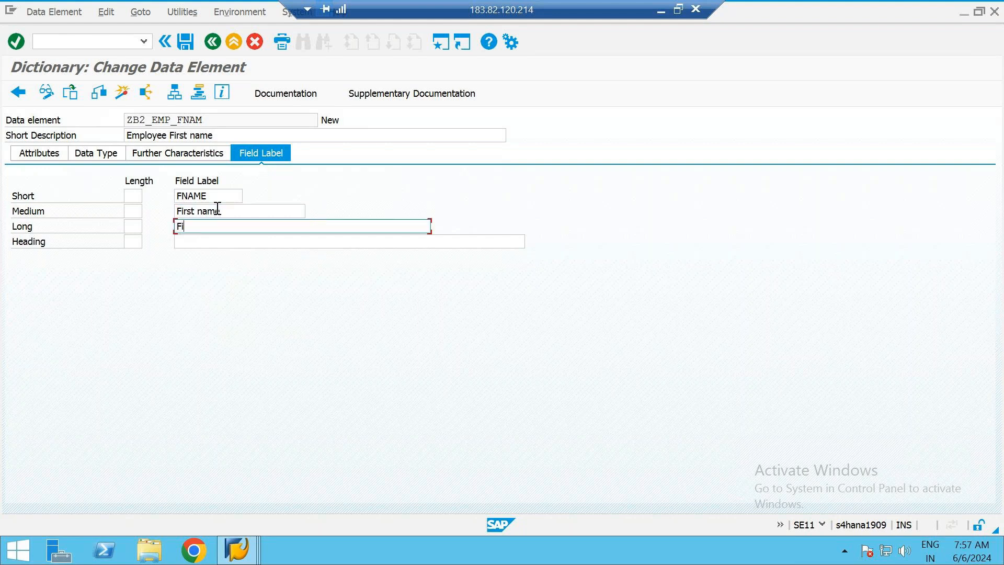
pyautogui.write('st name')
pyautogui.hotkey('shift', 'Home')
pyautogui.hotkey('ctrl', 'c')
pyautogui.press('Tab')
pyautogui.hotkey('ctrl', 'v')
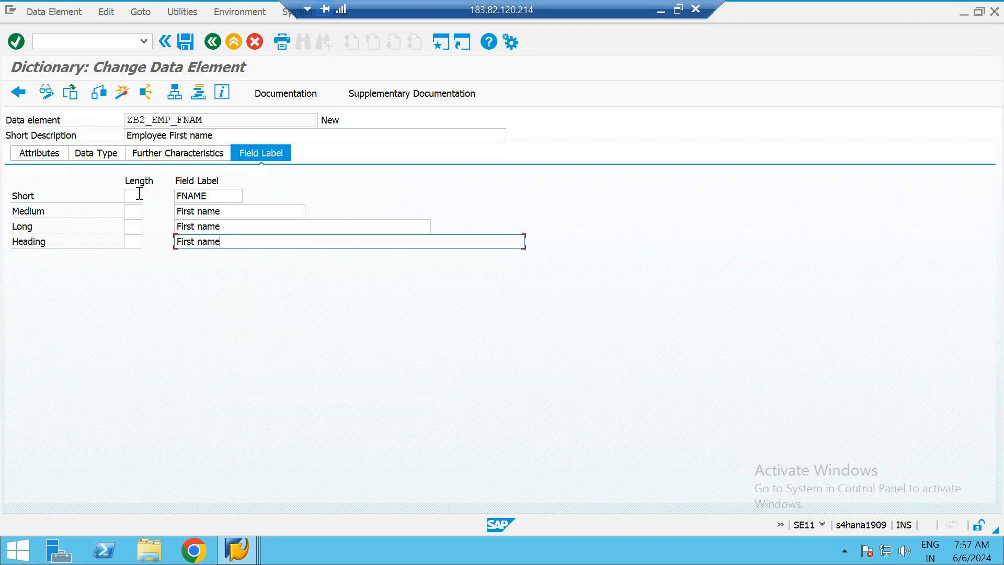
# Save and check the data element ZB2_EMP_FNAM with its field labels, then activate it and return to the table
pyautogui.press('Return')
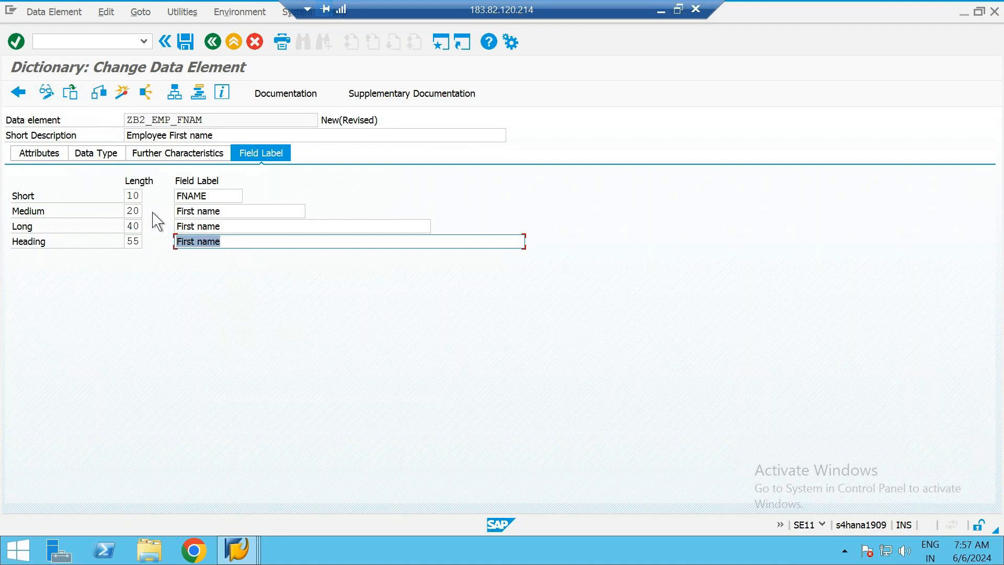
pyautogui.click(101, 95)
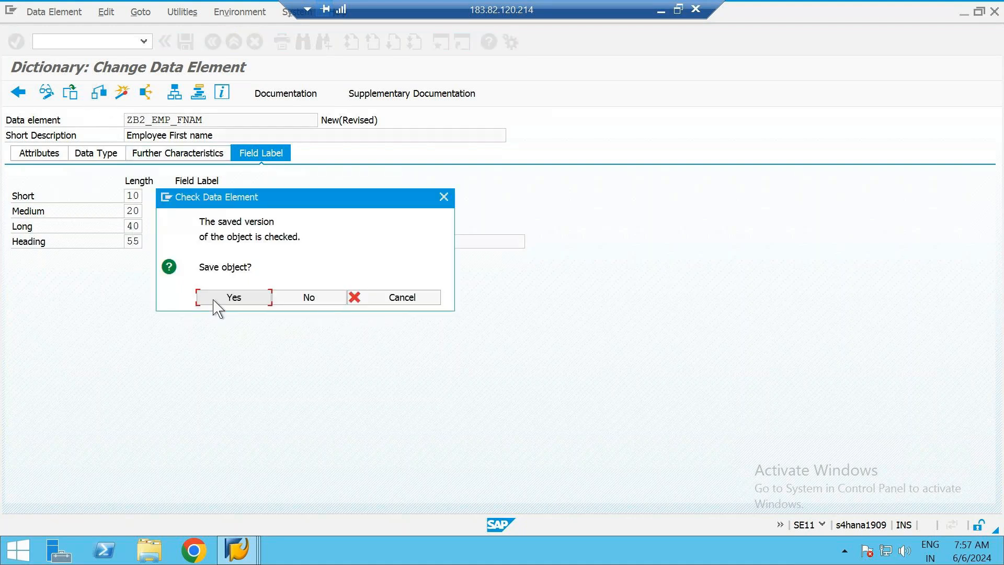
pyautogui.click(216, 306)
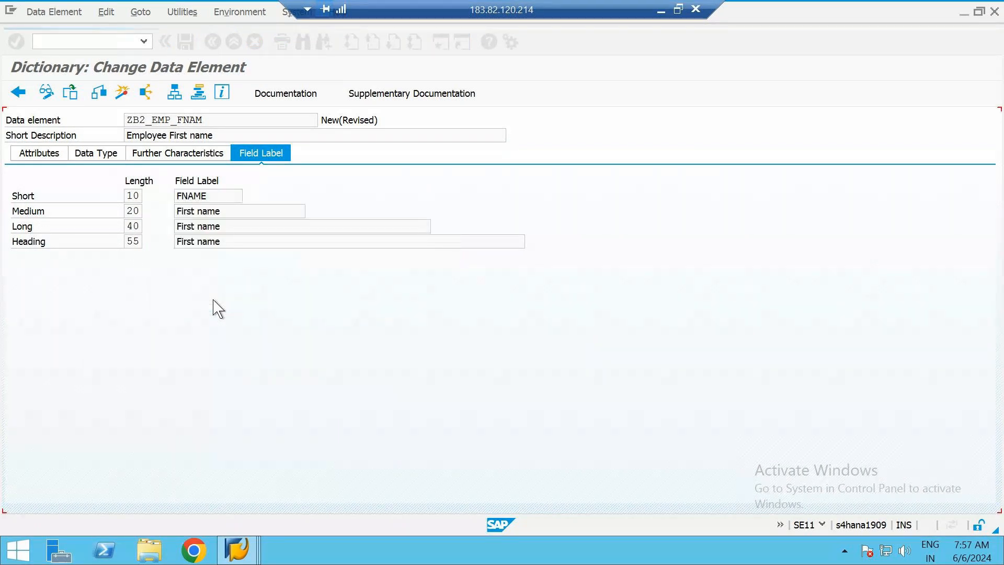
pyautogui.click(122, 92)
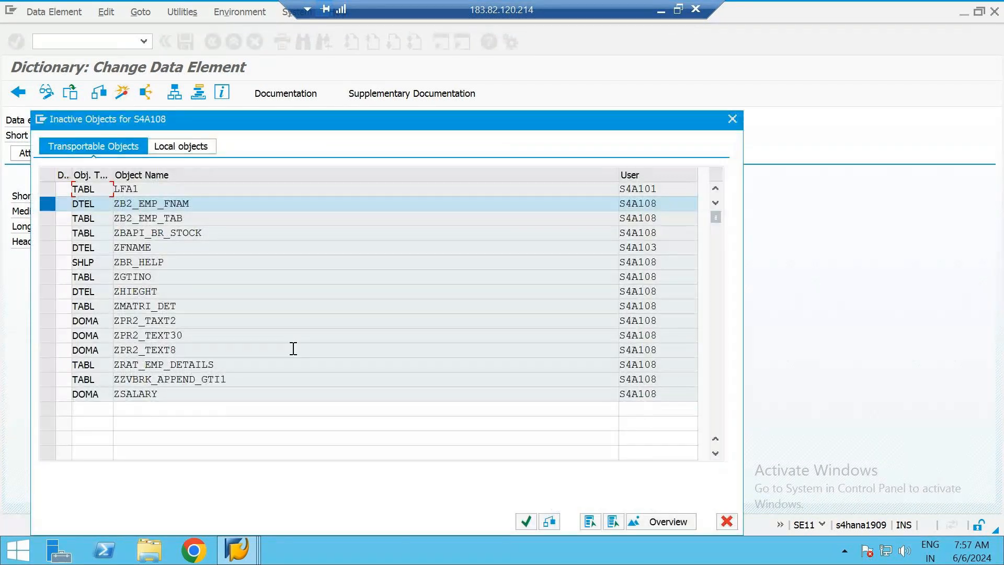
pyautogui.press('Return')
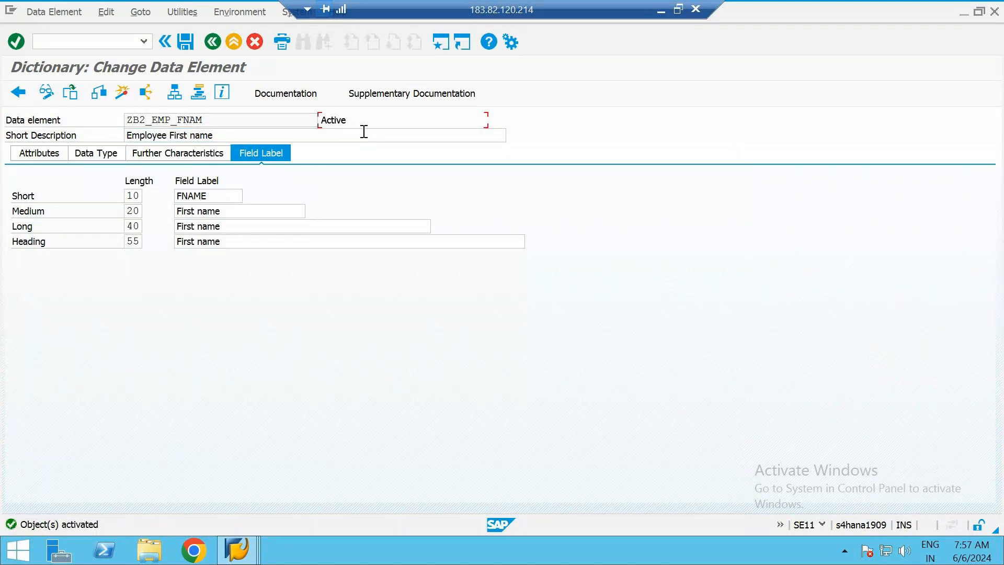
pyautogui.click(212, 41)
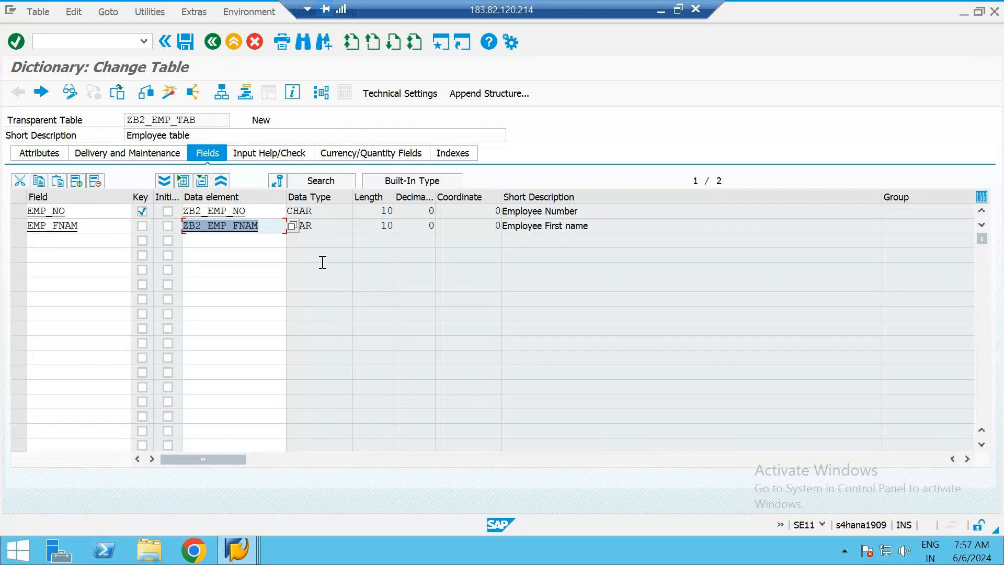
# Examine the data type and length of the EMP_FNAM field in the table and in its data element definition
pyautogui.click(319, 227)
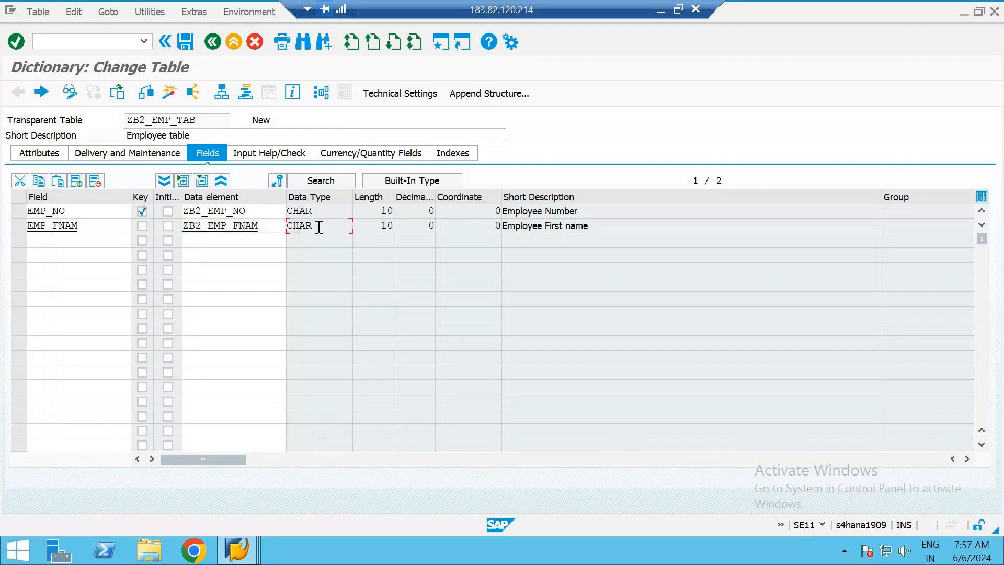
pyautogui.click(366, 228)
pyautogui.doubleClick(245, 229)
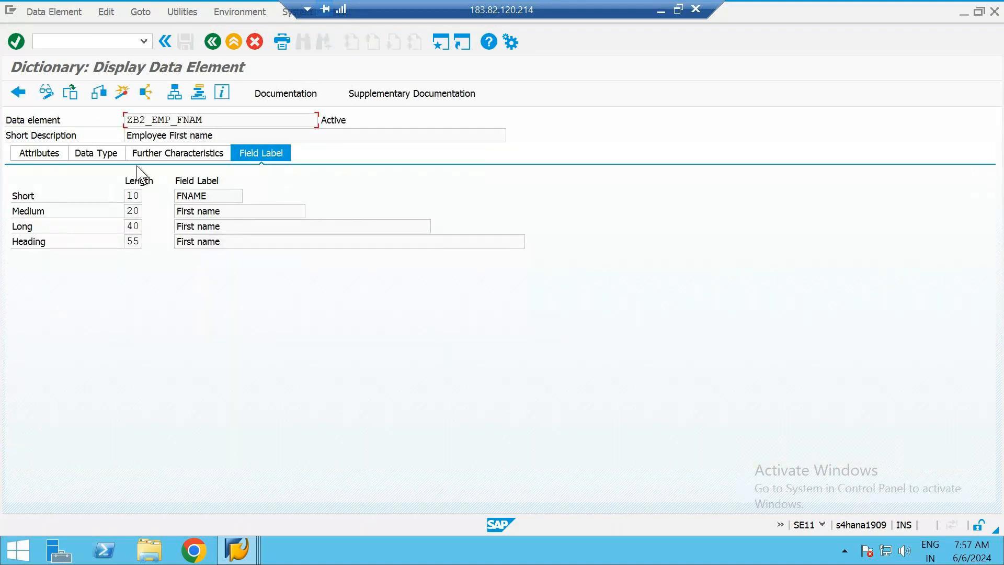
pyautogui.click(104, 157)
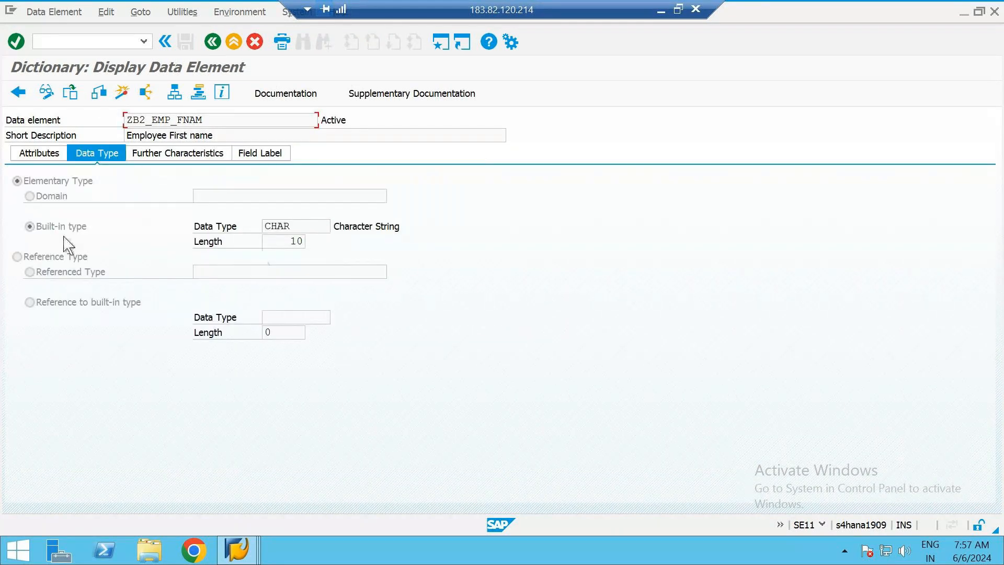
pyautogui.click(294, 228)
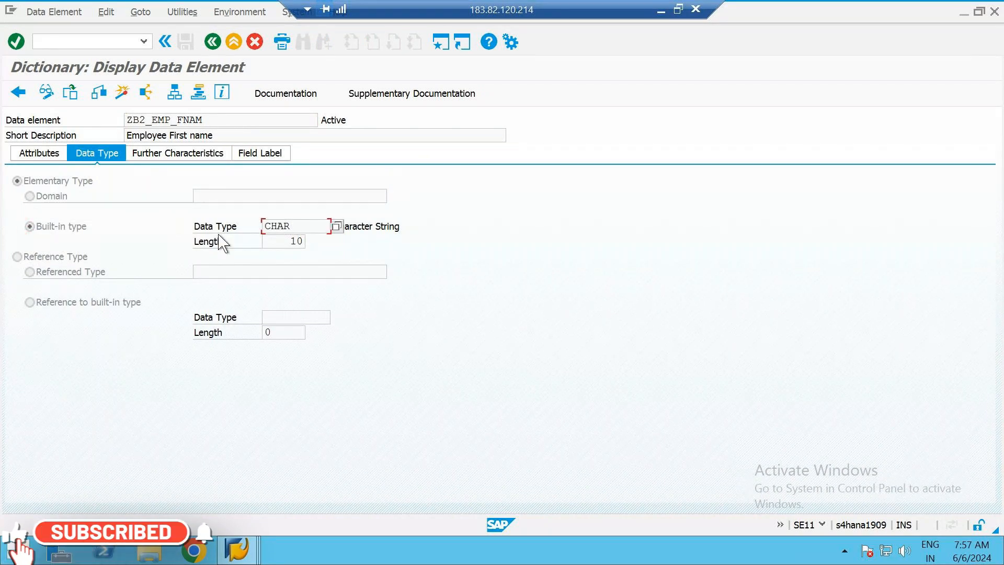
pyautogui.click(292, 241)
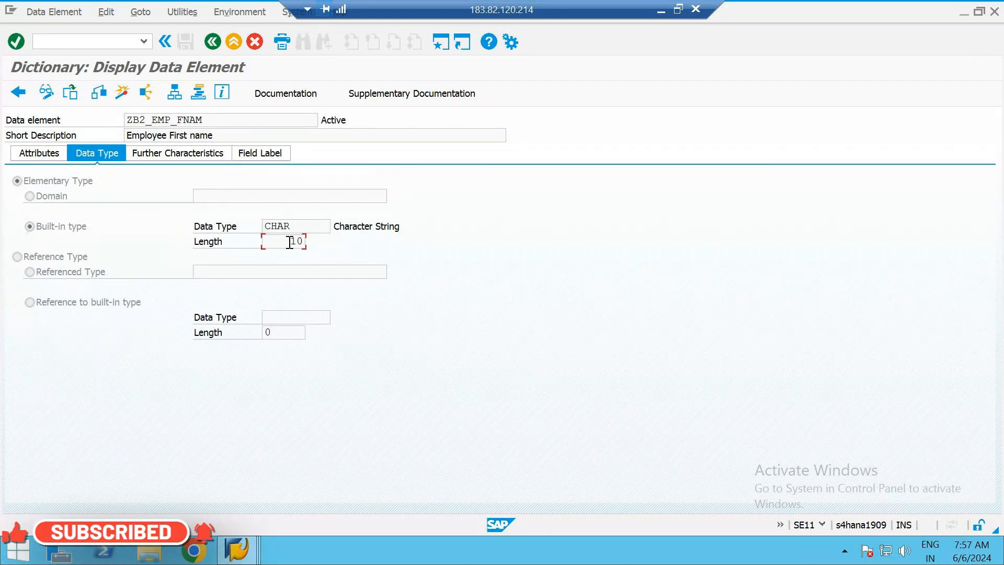
pyautogui.click(213, 42)
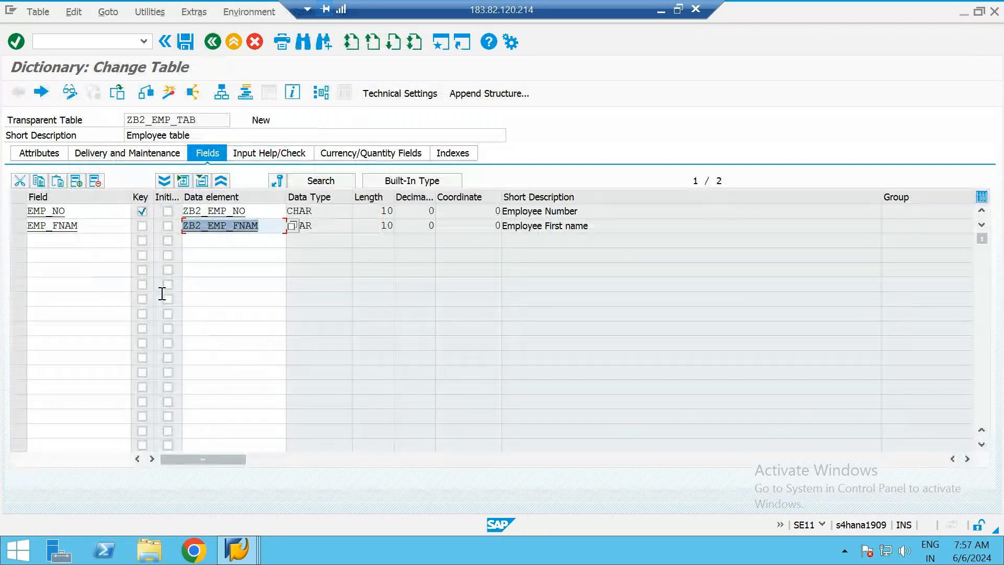
# Add a field named EMP_LNAM below EMP_FNAM in the table ZB2_EMP_TAB
pyautogui.click(60, 237)
pyautogui.write('EMP_')
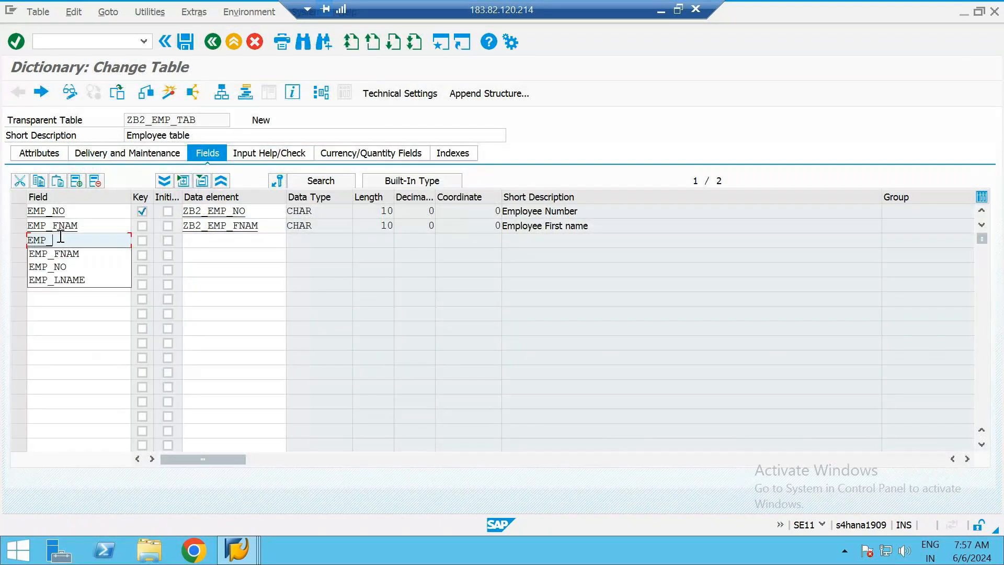
pyautogui.write('LNAME')
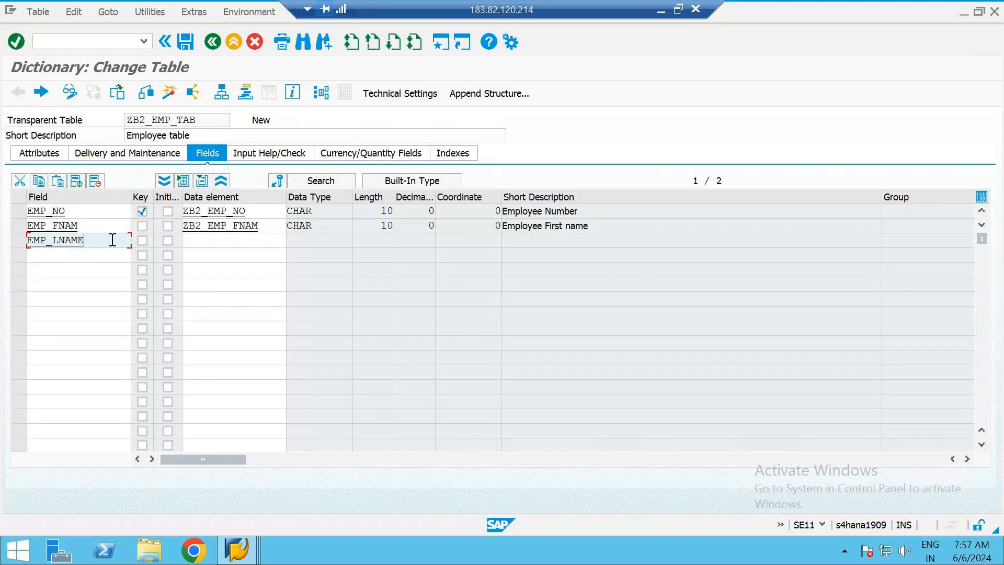
pyautogui.press('BackSpace')
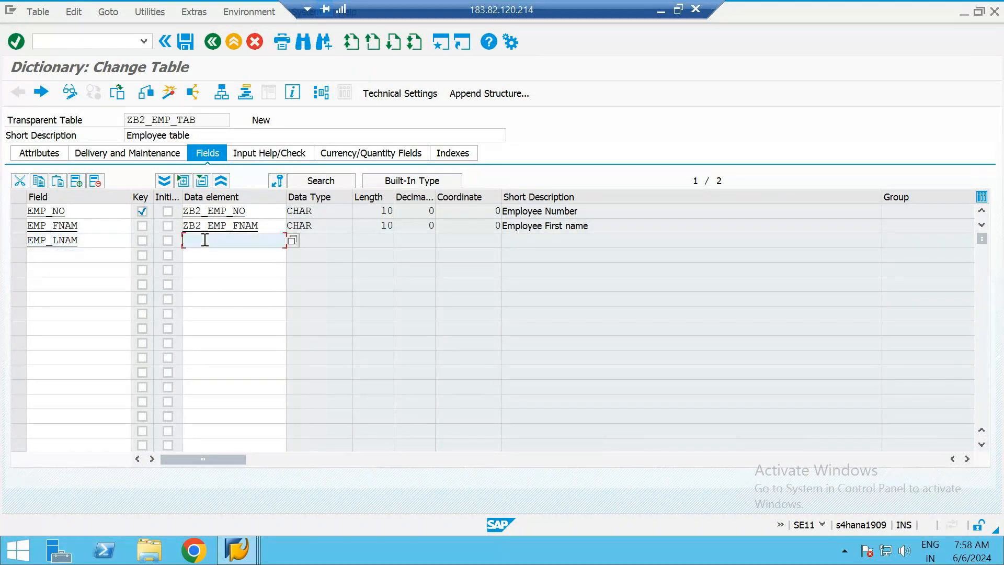
# Assign the data element name ZB2_EMP_LNAM to the field EMP_LNAM
pyautogui.write('ZB2')
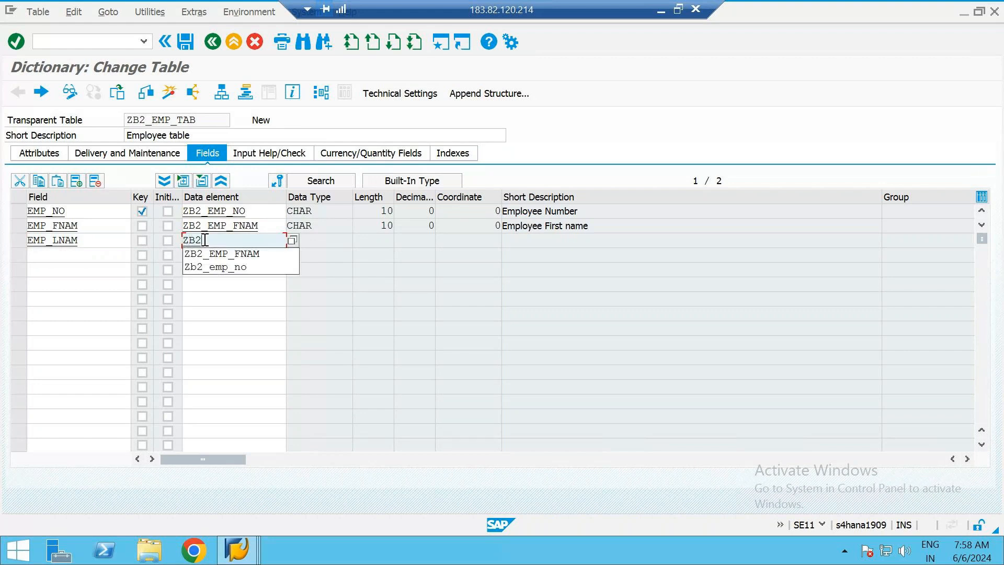
pyautogui.write('_EMP_LNAM')
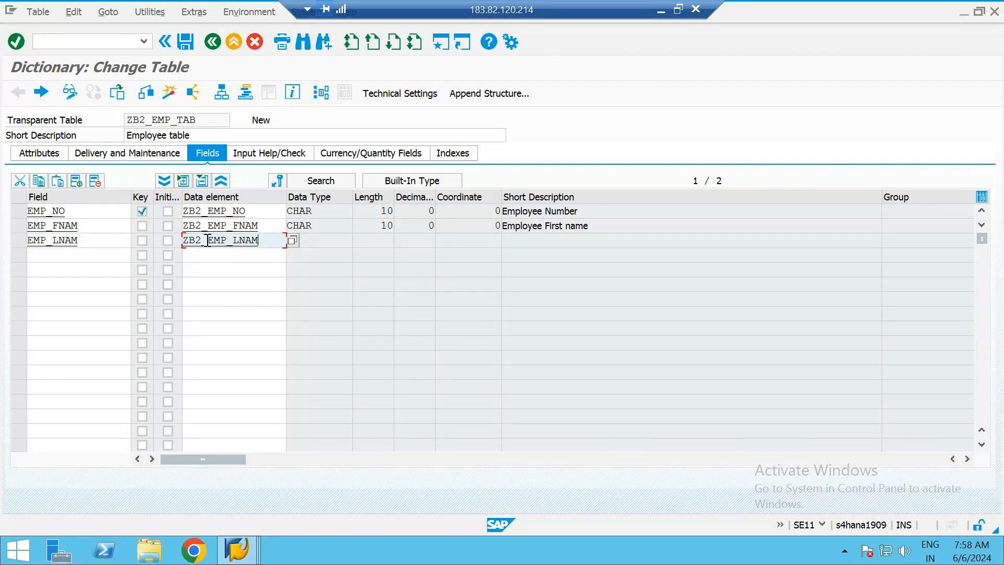
# Save the table and create the data element ZB2_EMP_LNAM with the short description "Employee last name"
pyautogui.press('F3')
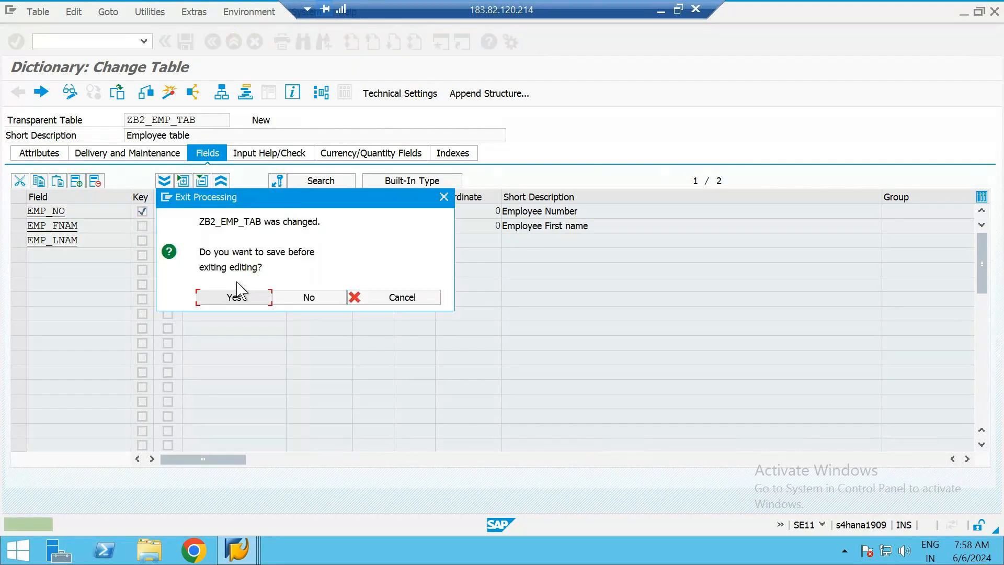
pyautogui.click(241, 293)
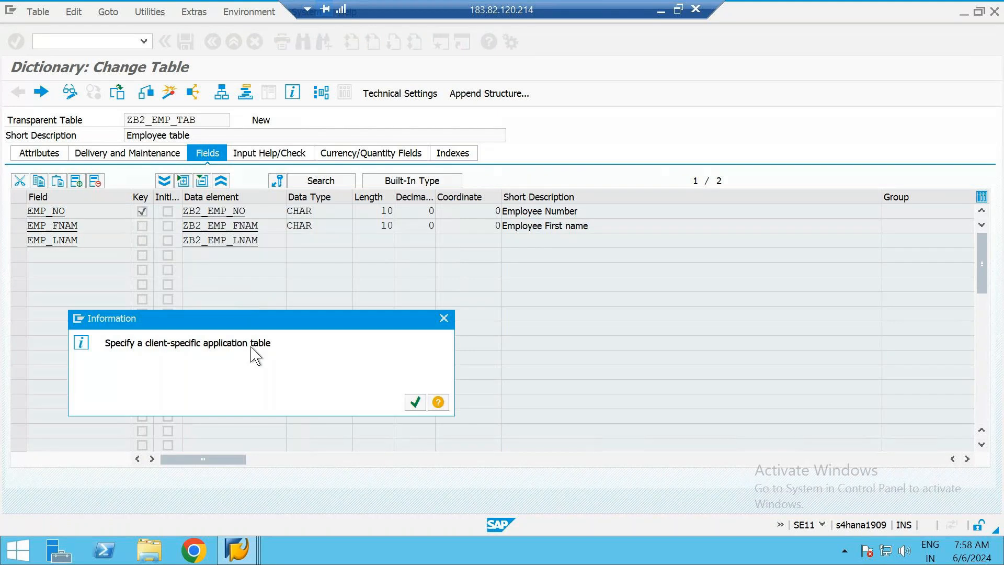
pyautogui.press('Return')
pyautogui.click(232, 312)
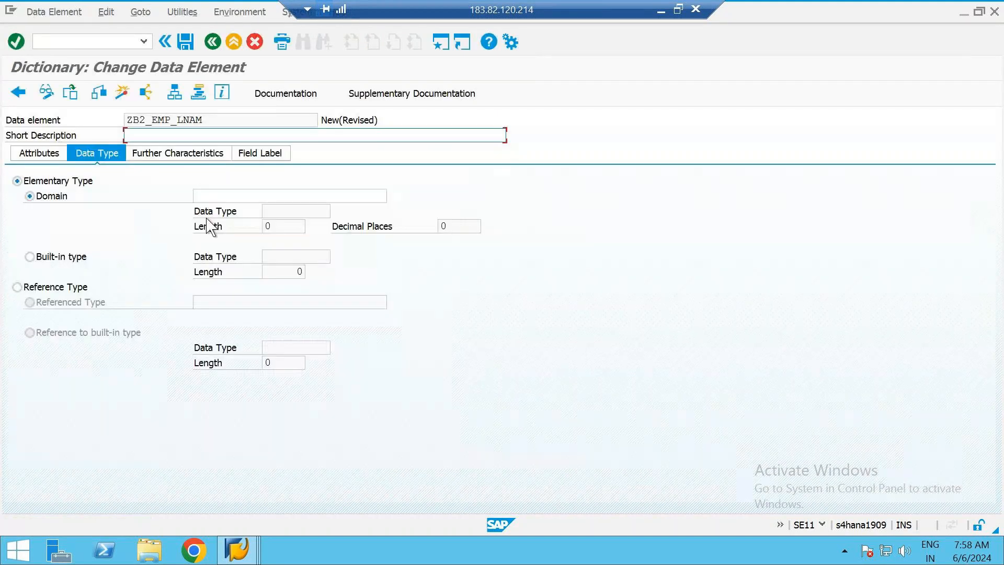
pyautogui.write('Emp')
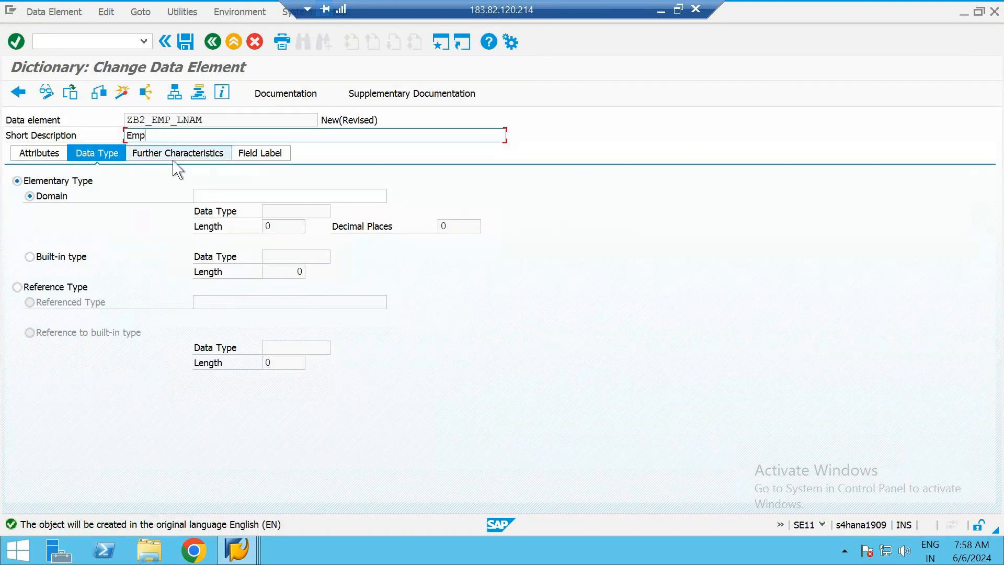
pyautogui.write('loyee last name')
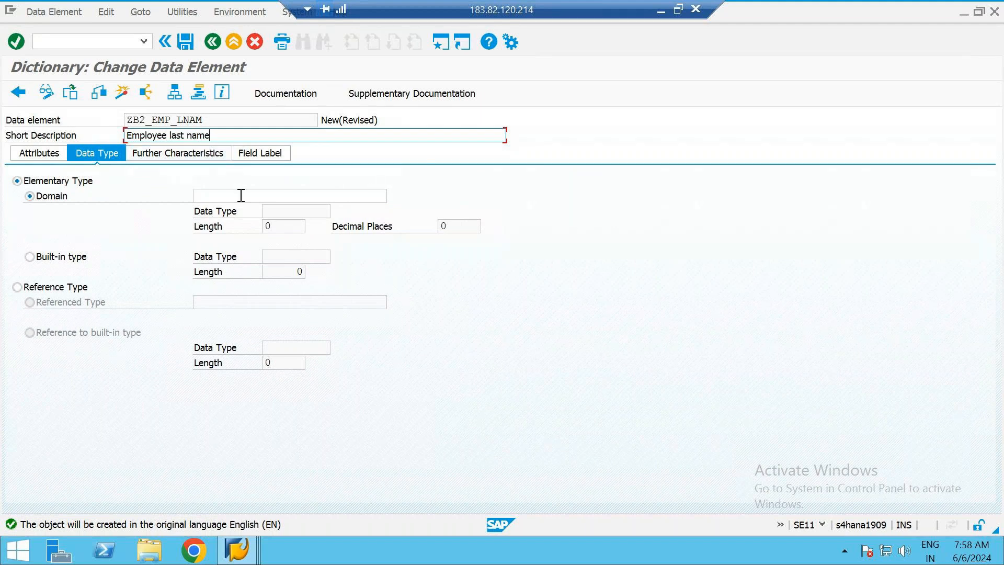
# Copy the data element's name ZB2_EMP_LNAM into its domain field
pyautogui.click(244, 198)
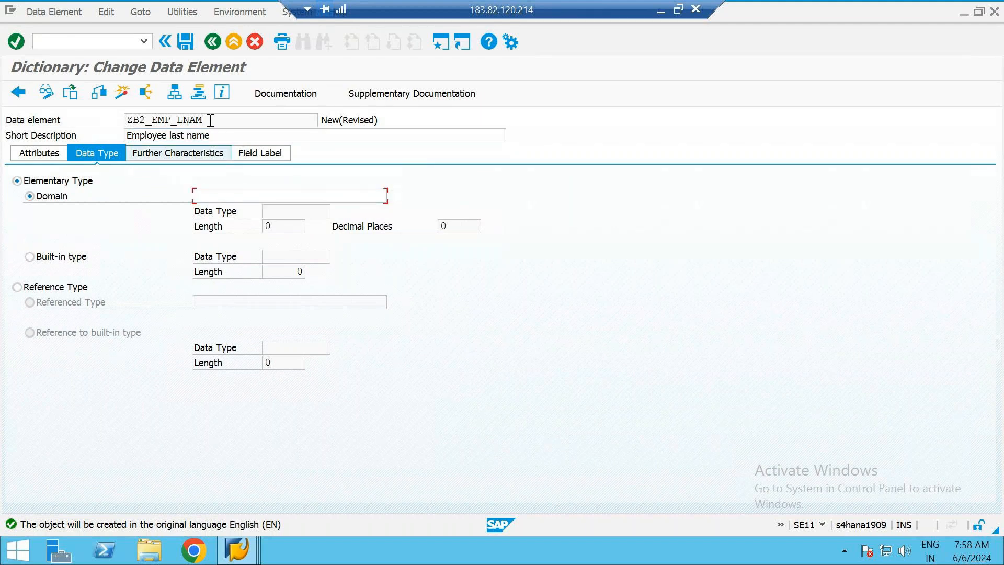
pyautogui.moveTo(211, 120); pyautogui.dragTo(91, 128)
pyautogui.hotkey('ctrl', 'c')
pyautogui.click(247, 195)
pyautogui.hotkey('ctrl', 'v')
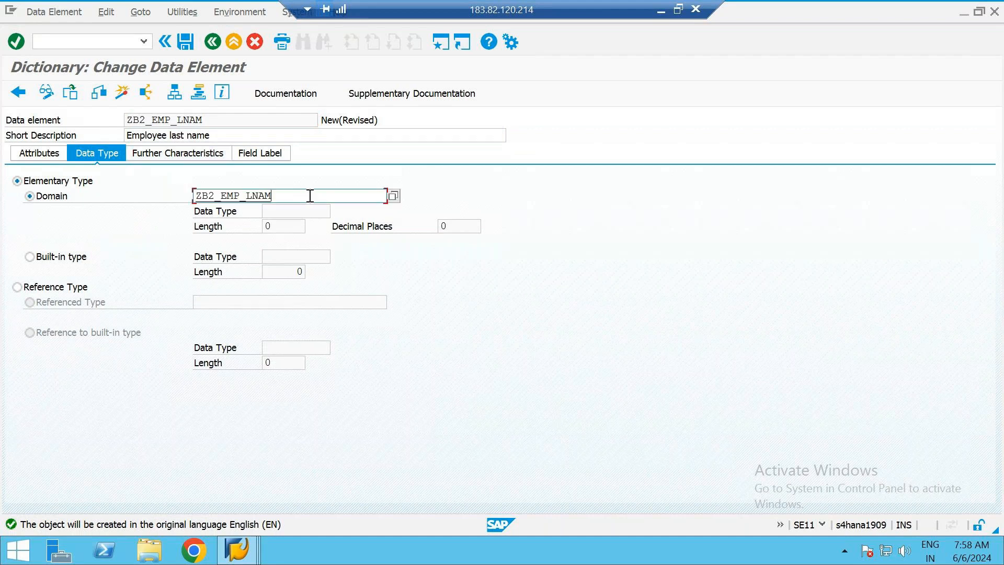
# Save the data element in package ZB2_ABAP under the "Employee table" workbench request and start creating the domain ZB2_EMP_LNAM
pyautogui.press('F3')
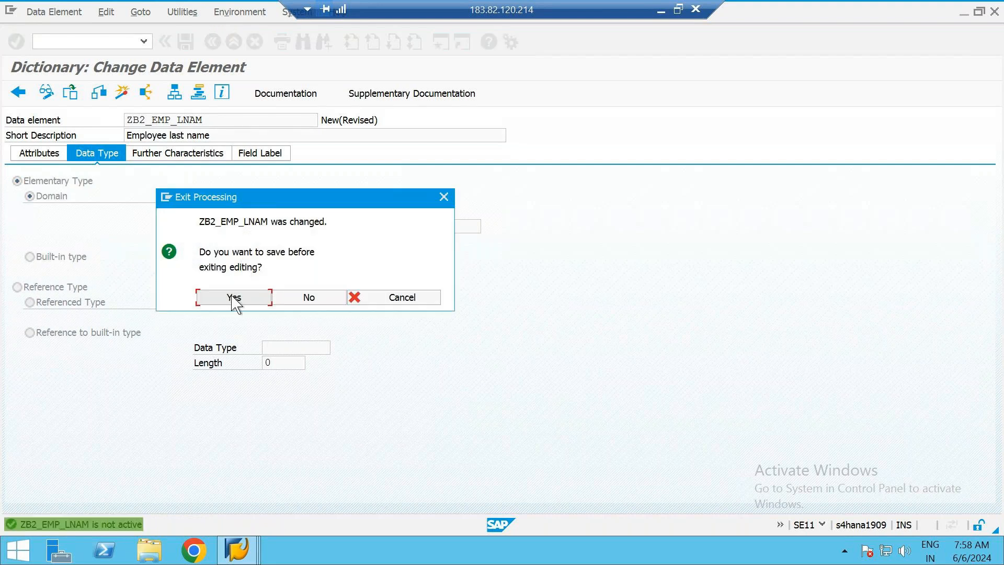
pyautogui.click(234, 297)
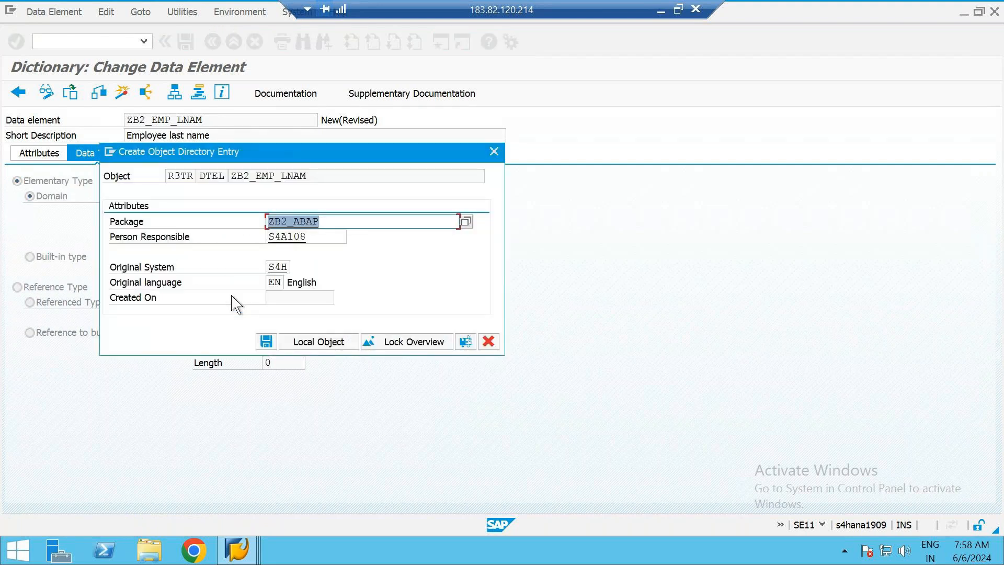
pyautogui.press('Return')
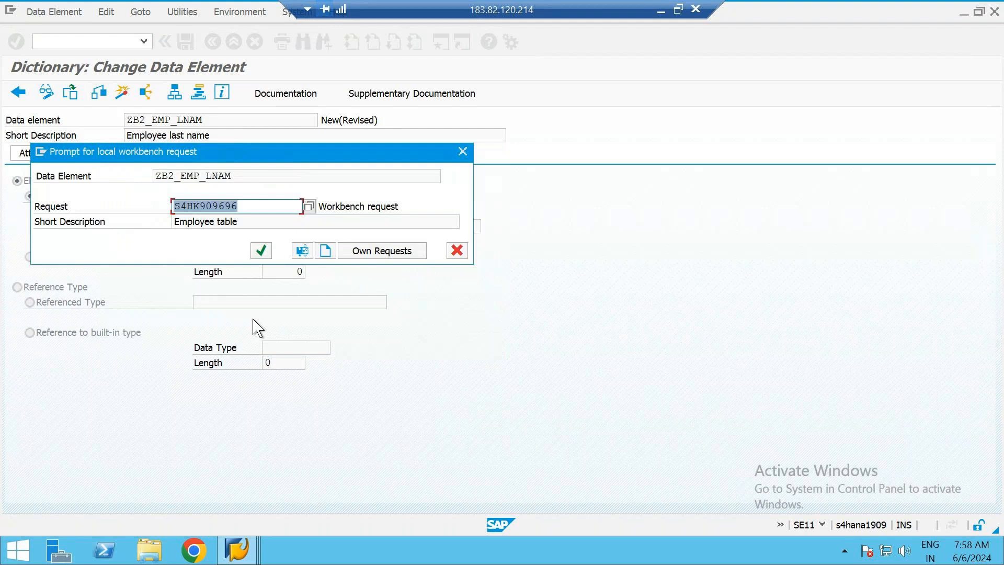
pyautogui.click(261, 251)
pyautogui.click(222, 317)
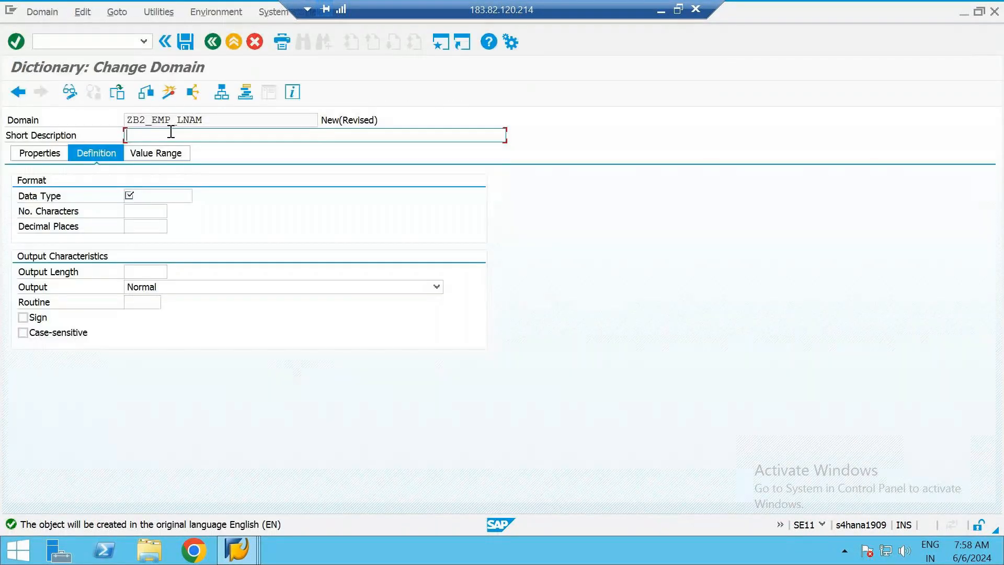
# Give the domain the short description "Employee last name" and the data type CHAR
pyautogui.write('Employee last name')
pyautogui.click(136, 193)
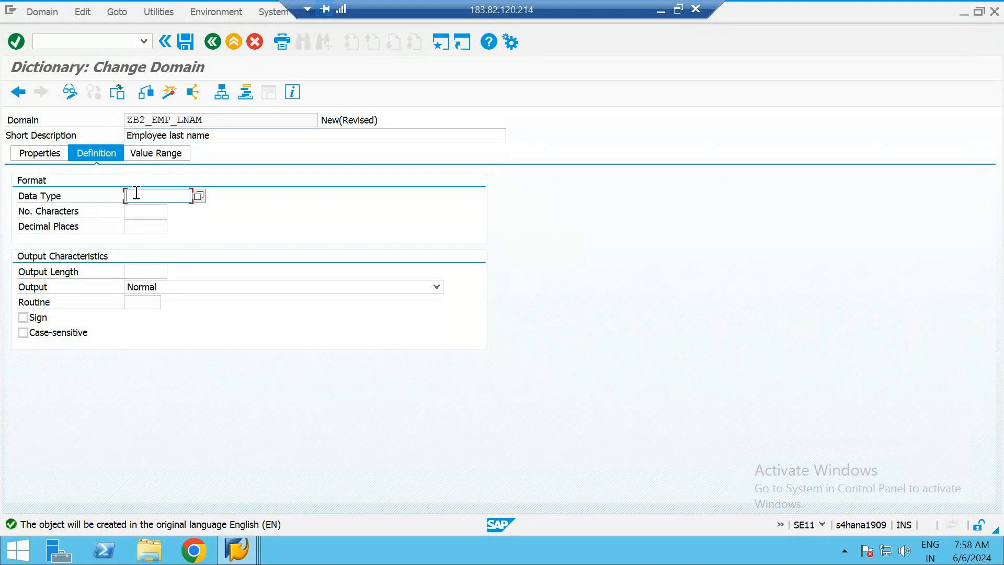
pyautogui.write('CHAR1')
pyautogui.press('BackSpace')
# Set the domain's number of characters to 10 and make it case-sensitive
pyautogui.press('Tab')
pyautogui.write('1-')
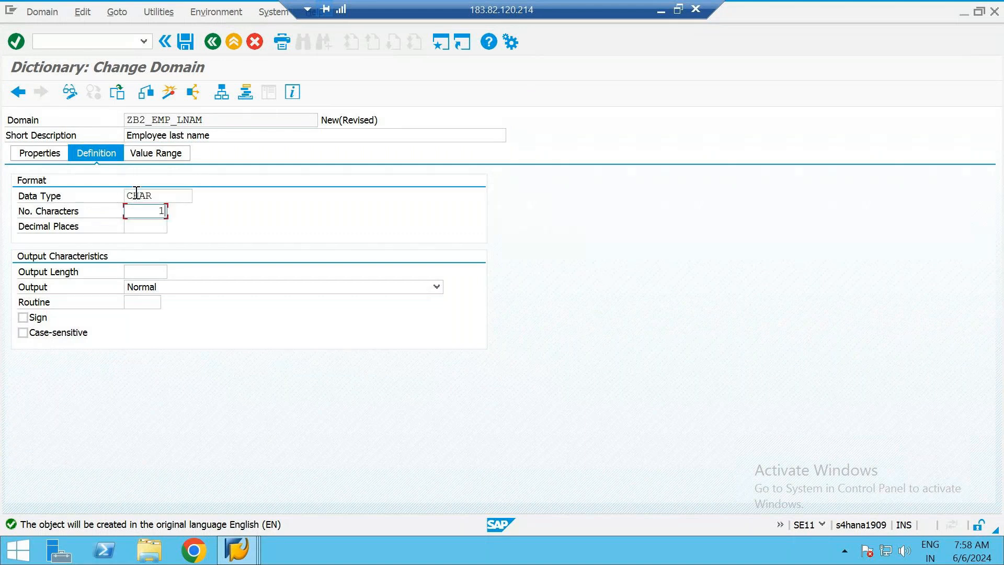
pyautogui.press('BackSpace')
pyautogui.press('BackSpace')
pyautogui.write('10')
pyautogui.click(50, 335)
pyautogui.click(227, 120)
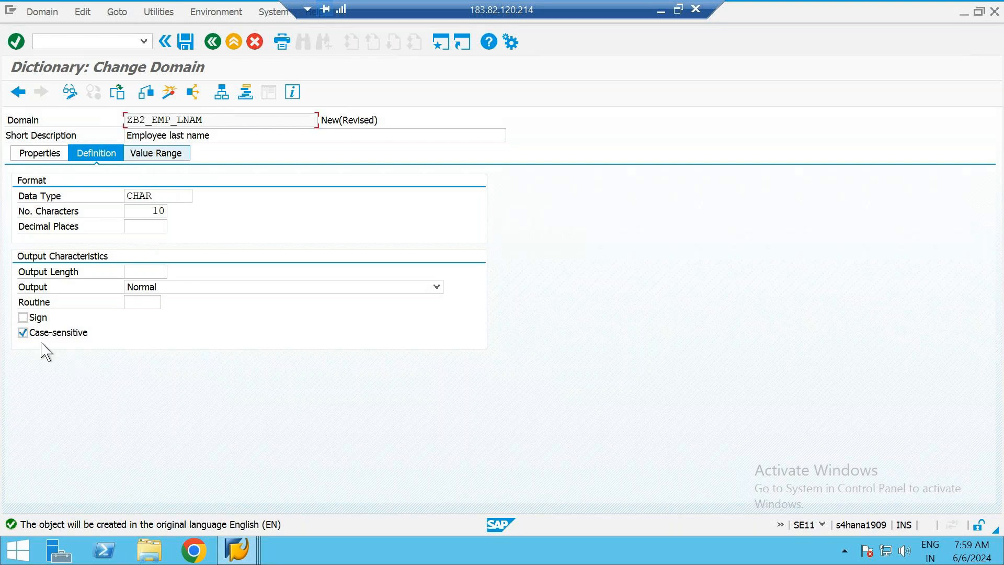
# Save the domain under the "Employee table" workbench request and check it for inconsistencies
pyautogui.click(146, 92)
pyautogui.click(227, 296)
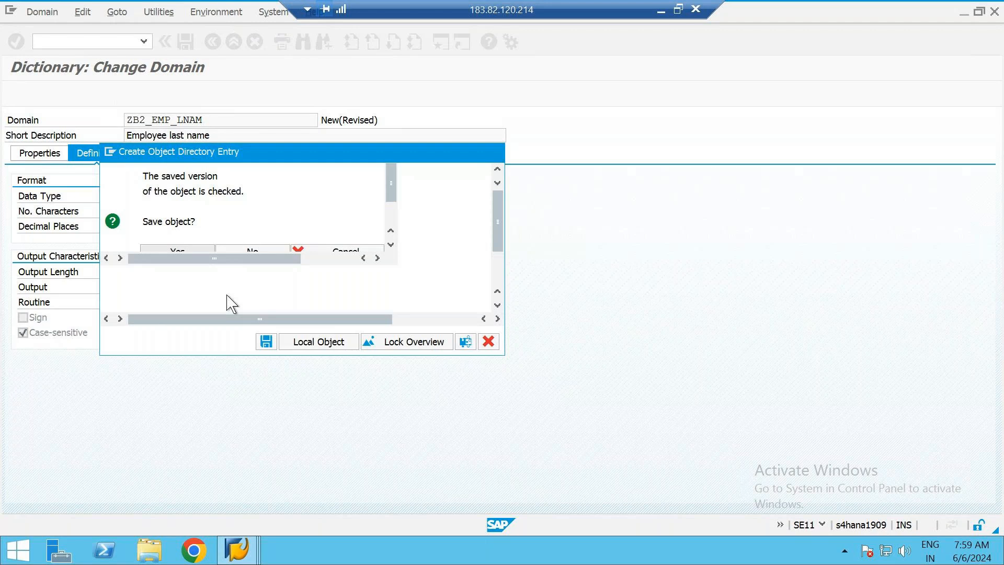
pyautogui.click(266, 341)
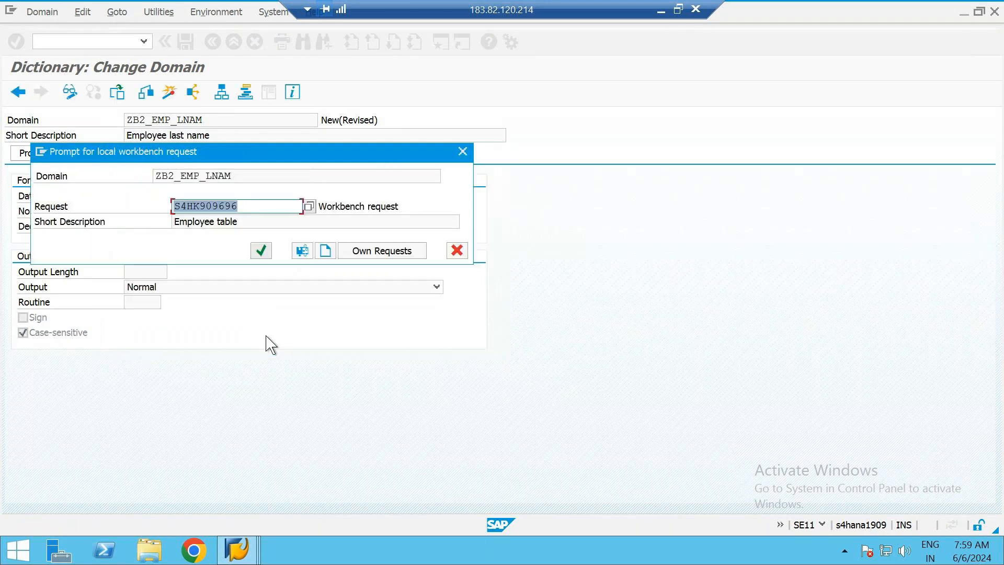
pyautogui.click(264, 253)
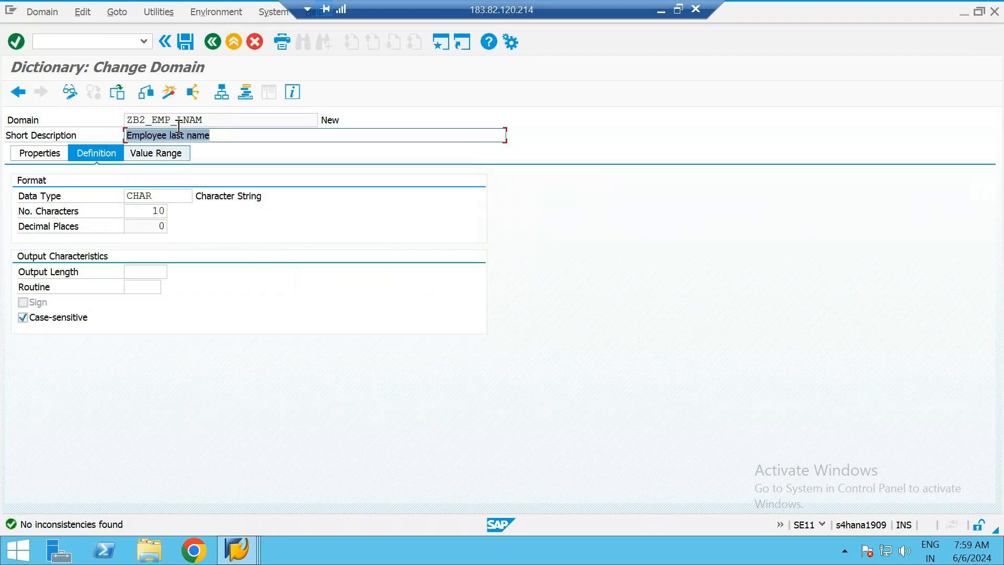
# Activate the domain ZB2_EMP_LNAM and return to its data element
pyautogui.click(169, 93)
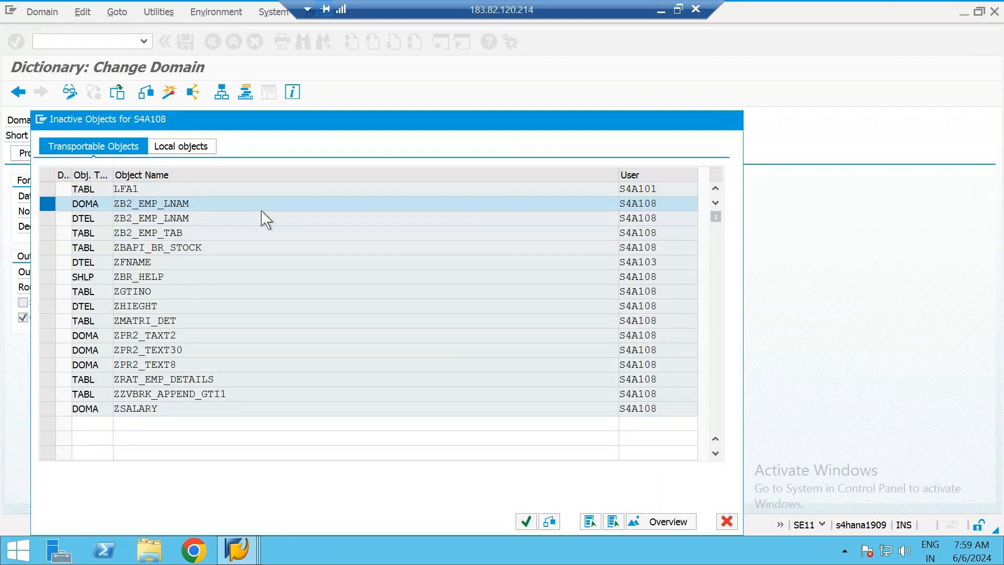
pyautogui.press('Return')
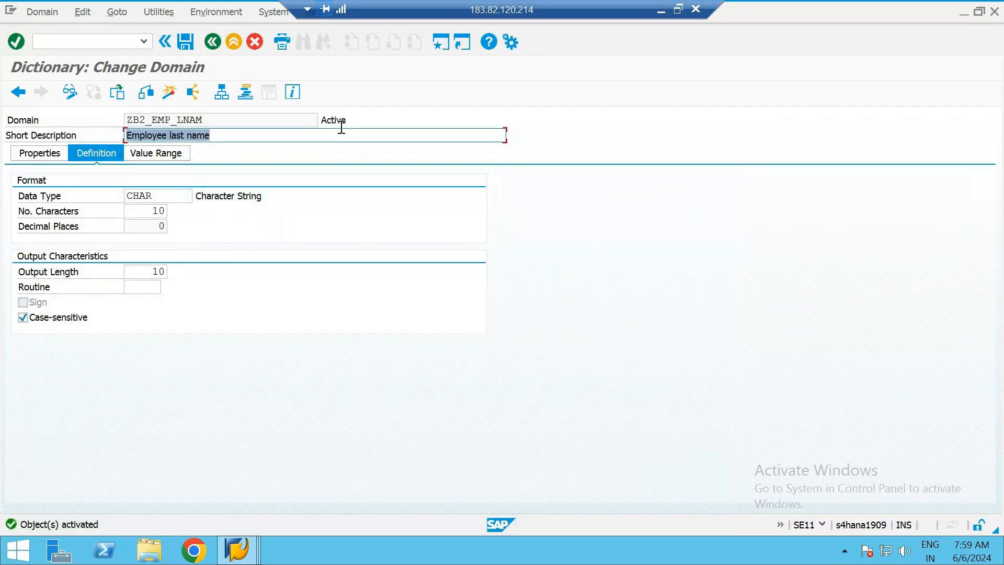
pyautogui.click(340, 124)
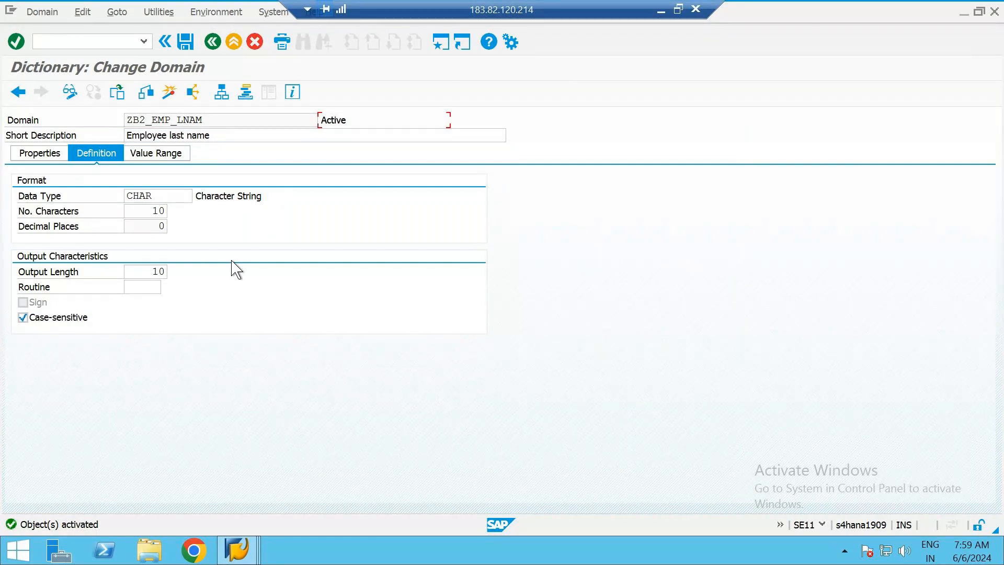
pyautogui.click(247, 119)
pyautogui.click(358, 122)
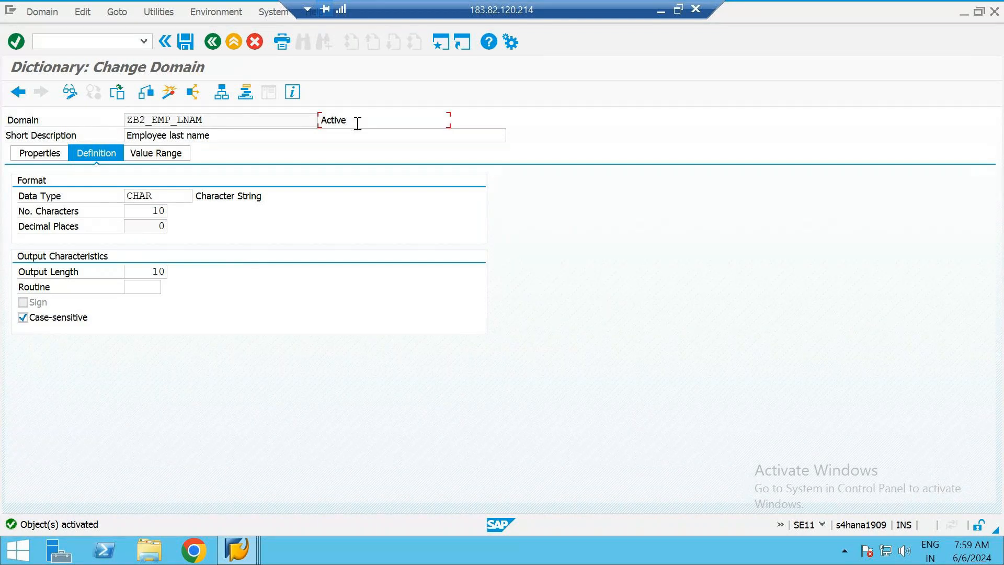
pyautogui.click(213, 42)
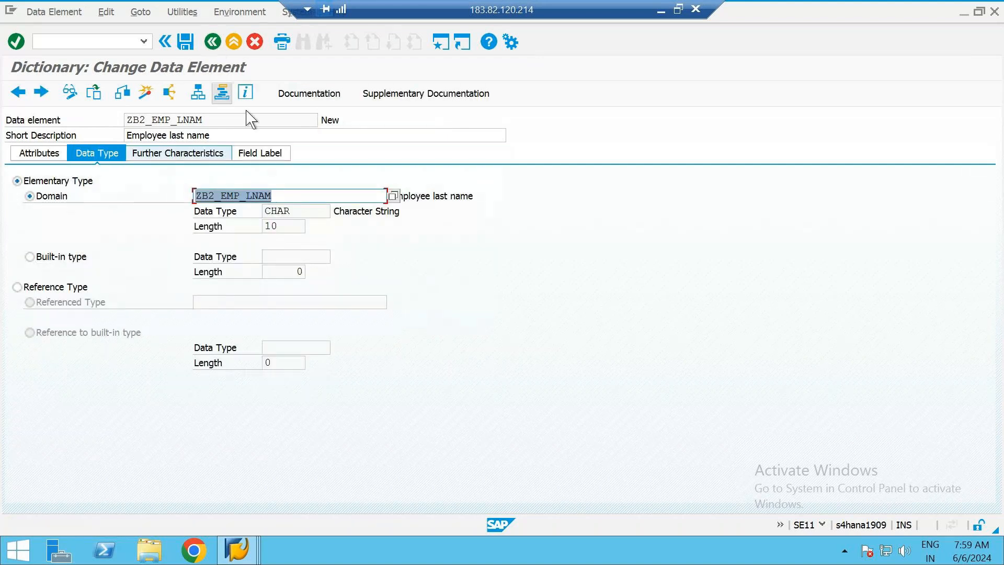
# Activate the data element ZB2_EMP_LNAM and return to the fields of table ZB2_EMP_TAB
pyautogui.click(133, 129)
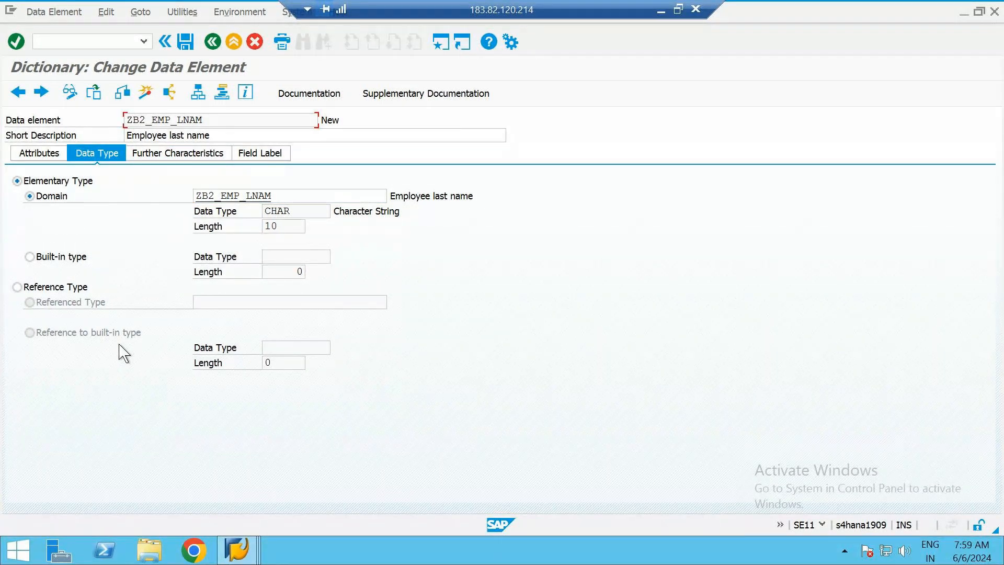
pyautogui.click(146, 93)
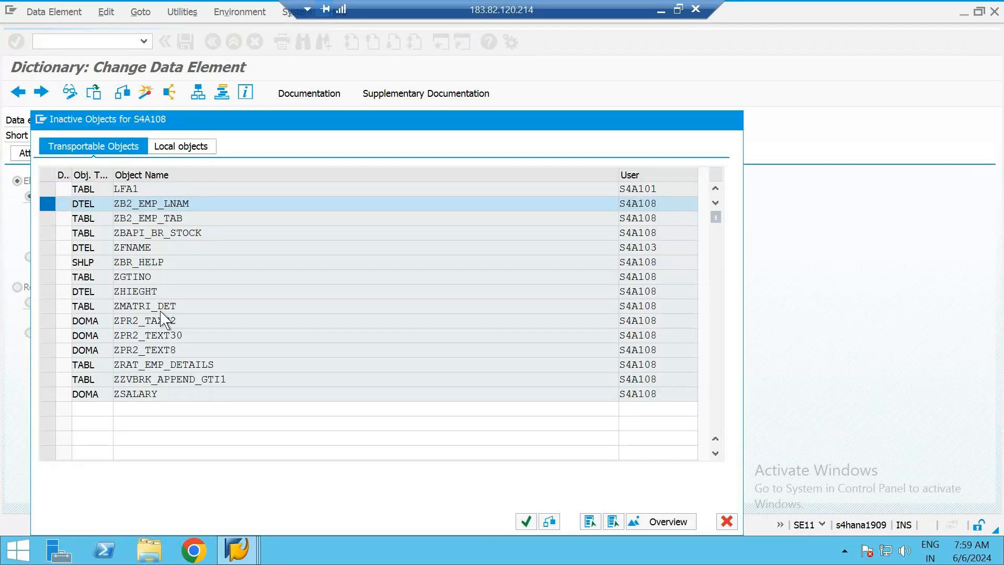
pyautogui.press('Return')
pyautogui.click(211, 44)
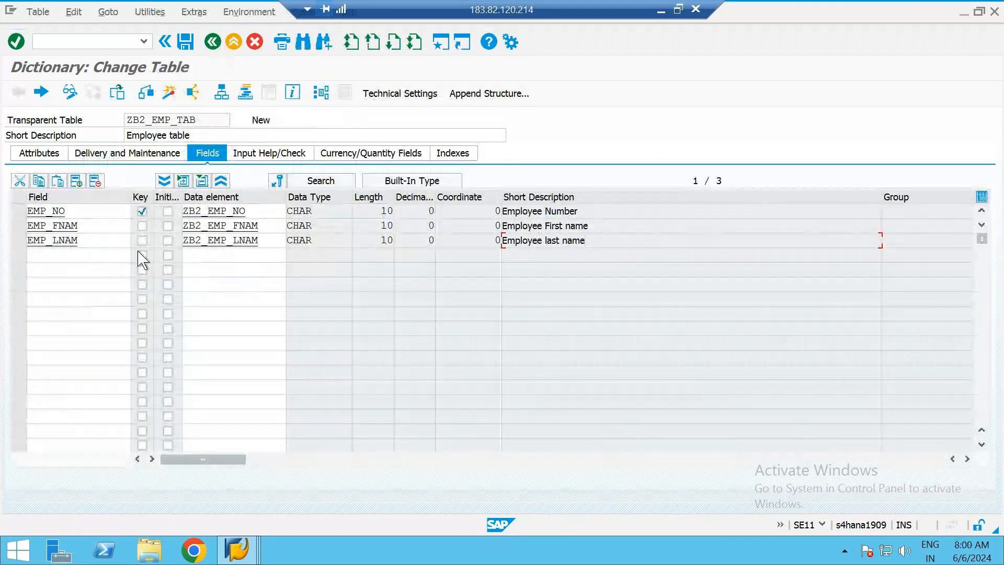
# Add the field EMP_GENDER with the data element CHAR10 below EMP_LNAM
pyautogui.click(73, 261)
pyautogui.write('EMP_')
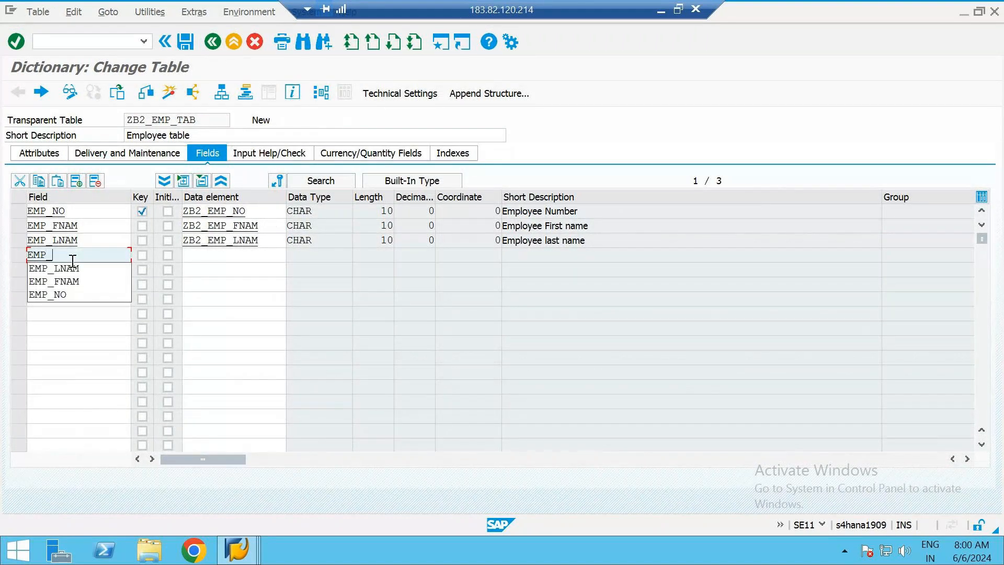
pyautogui.write('GEN')
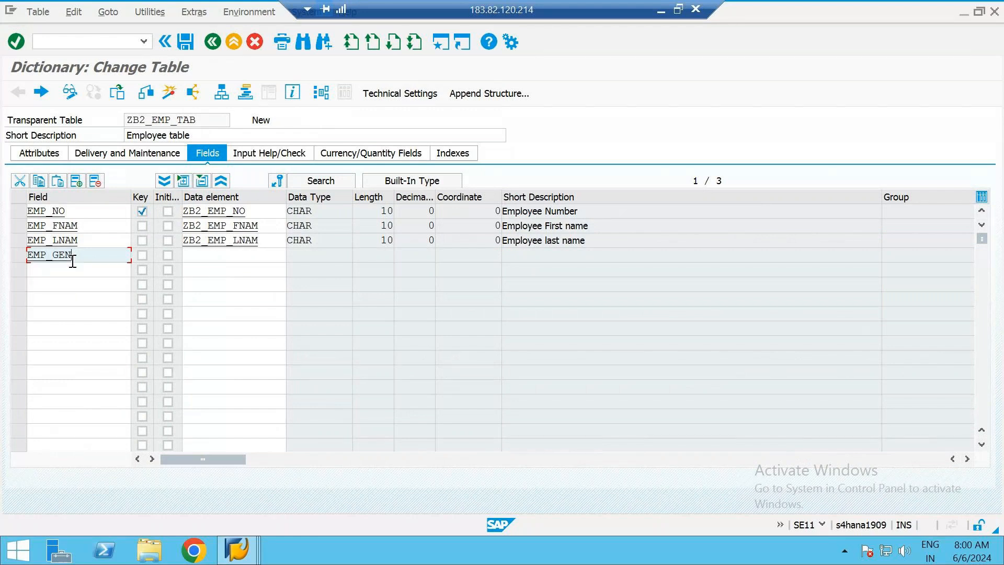
pyautogui.write('DER')
pyautogui.press('Tab')
pyautogui.press('Tab')
pyautogui.press('Tab')
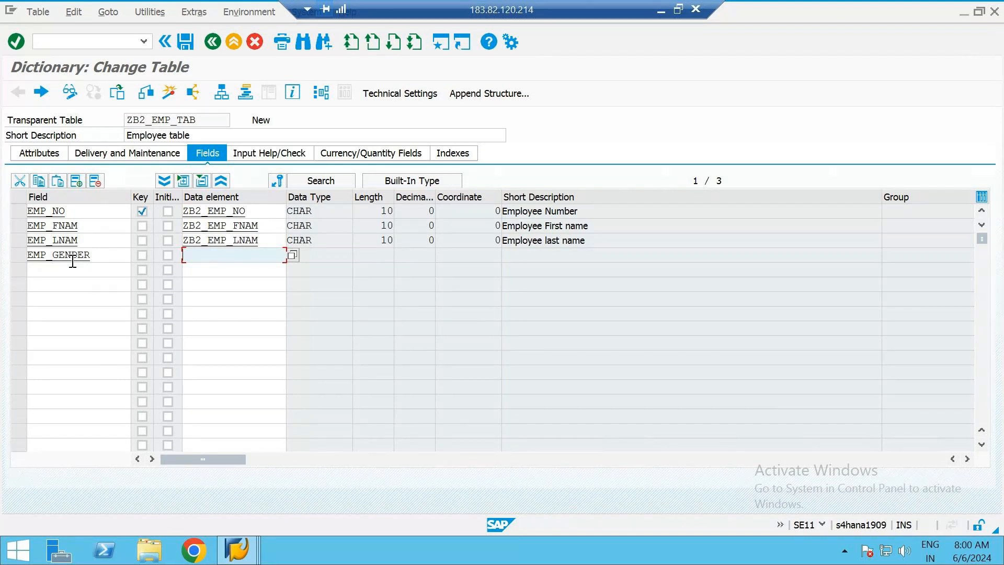
pyautogui.write('CHAR')
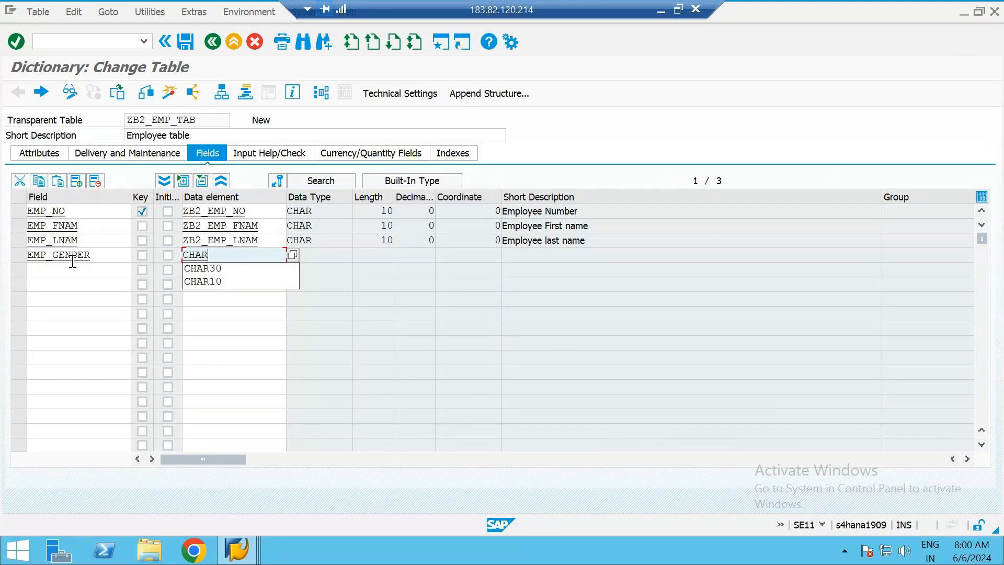
pyautogui.write('10')
pyautogui.press('Return')
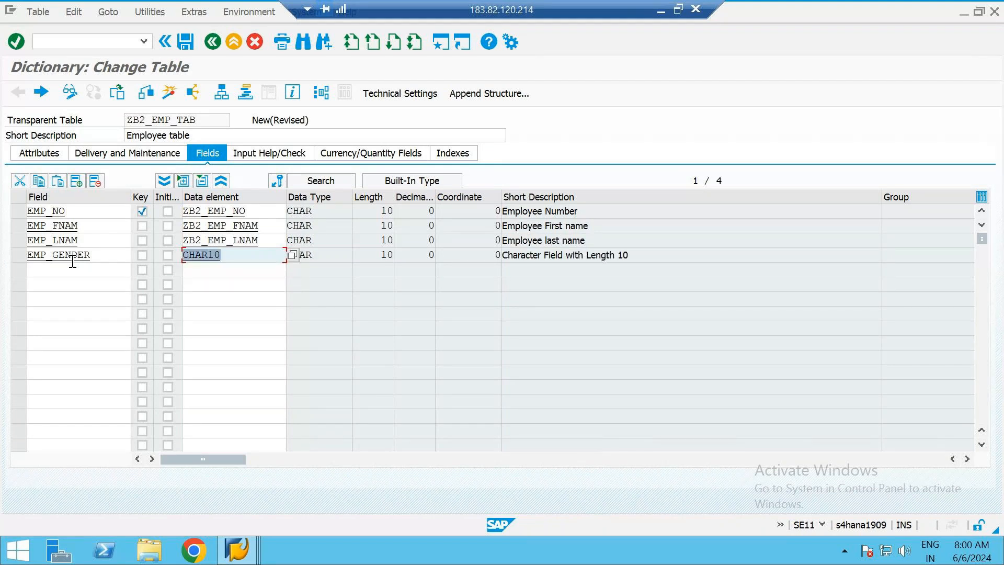
# Change the data element of the EMP_GENDER field to CHAR6
pyautogui.click(260, 271)
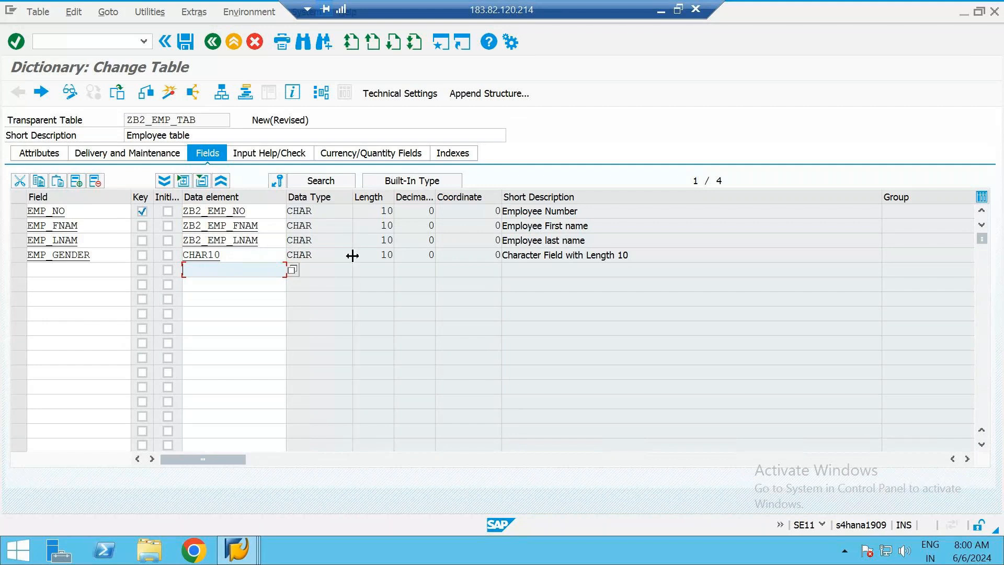
pyautogui.click(224, 256)
pyautogui.press('BackSpace')
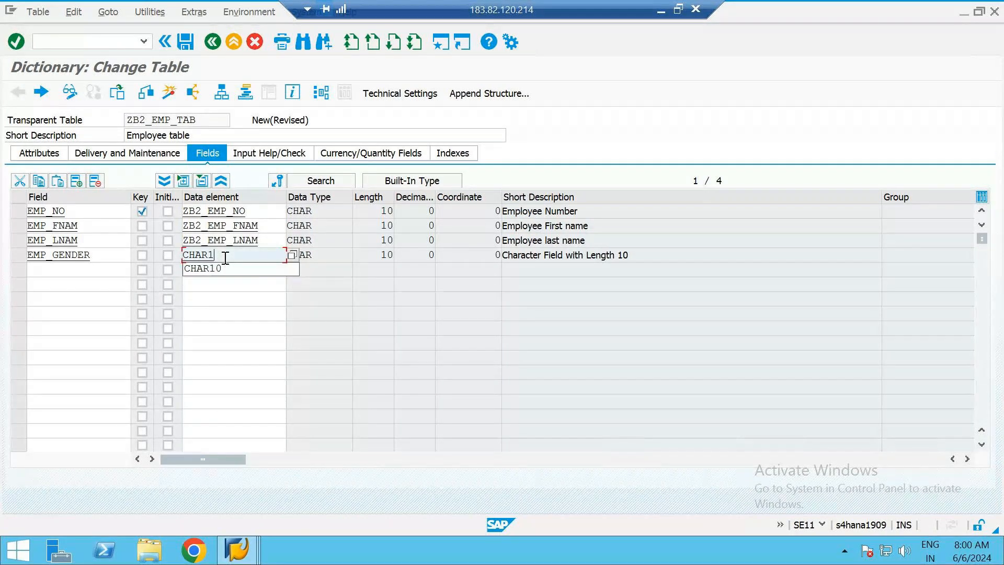
pyautogui.press('BackSpace')
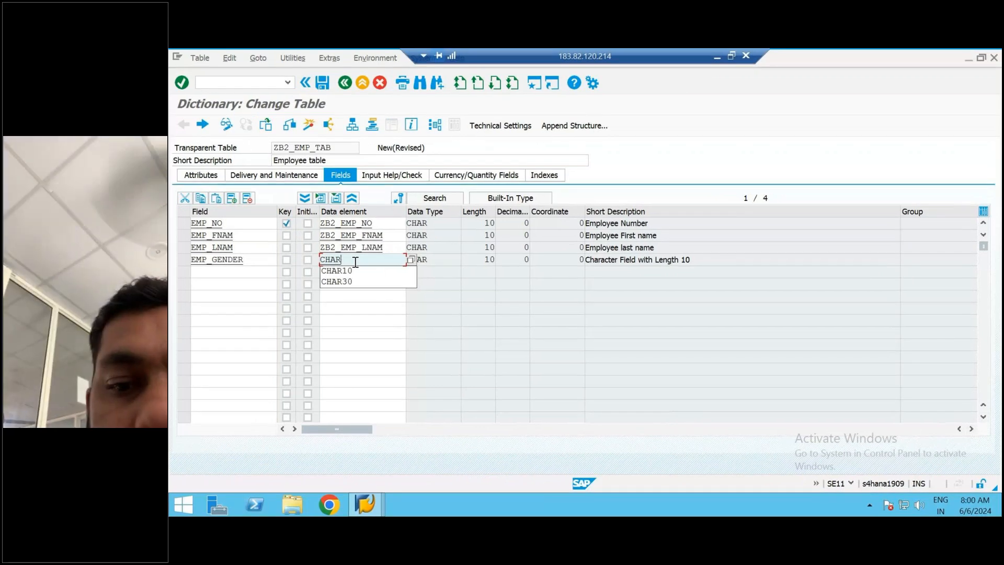
pyautogui.write('6')
pyautogui.press('Return')
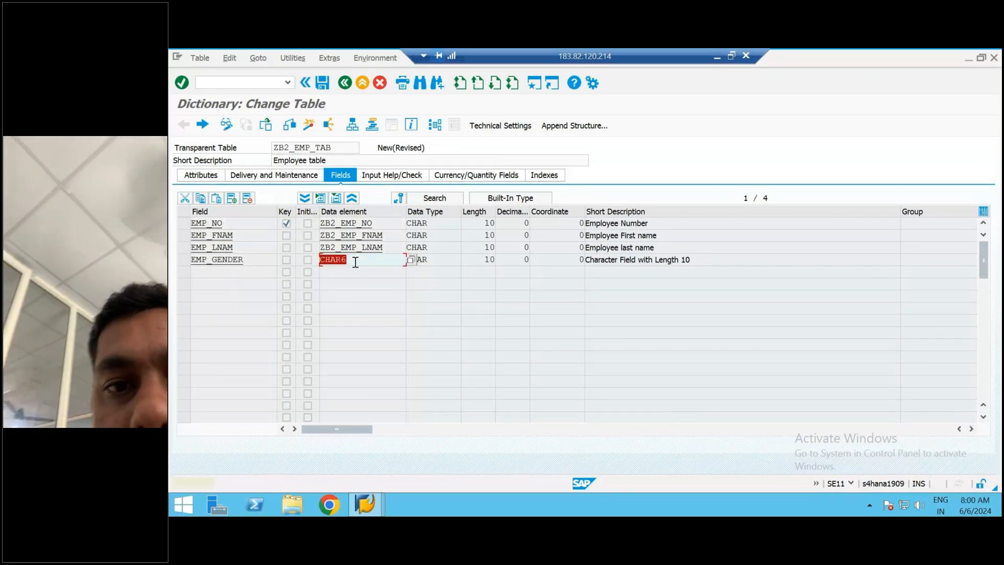
pyautogui.press('Return')
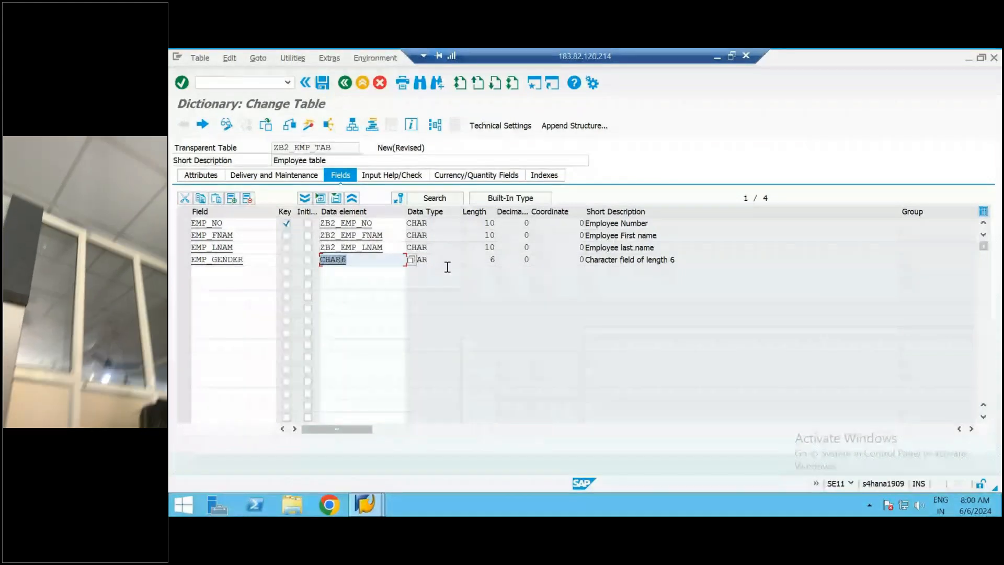
pyautogui.click(448, 267)
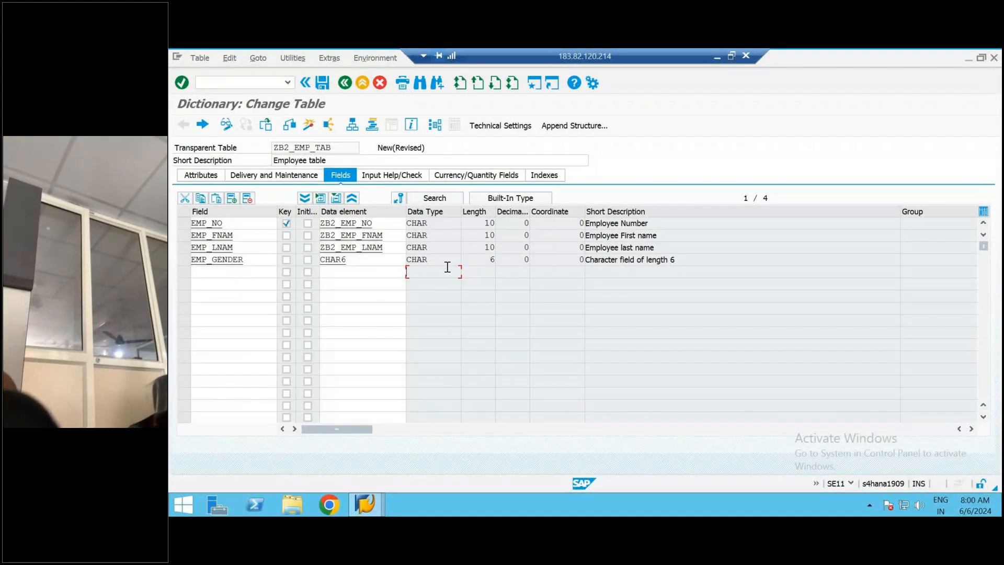
pyautogui.click(706, 259)
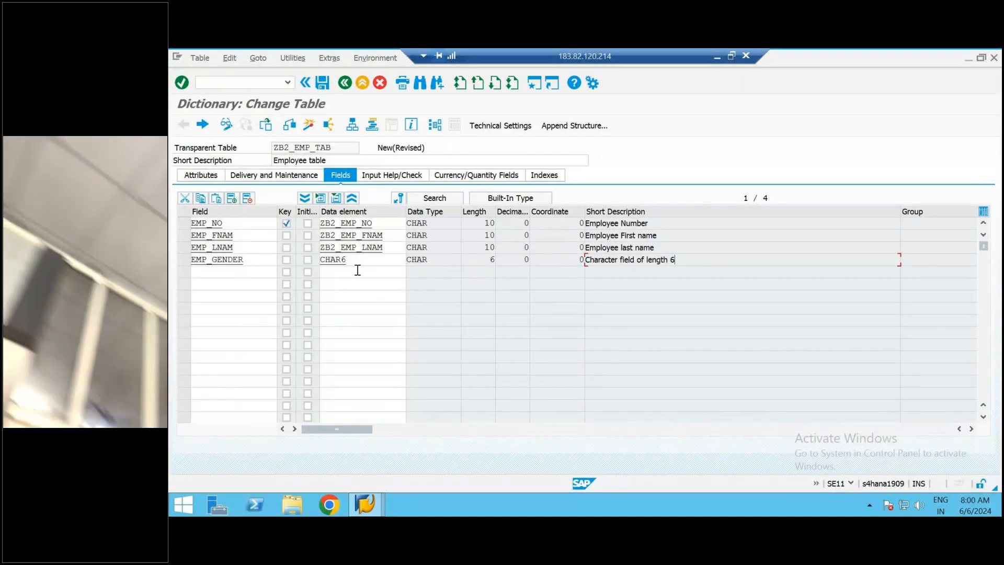
# Try the data element CHAR1 for EMP_GENDER and set it back to CHAR6
pyautogui.click(358, 264)
pyautogui.press('BackSpace')
pyautogui.write('1')
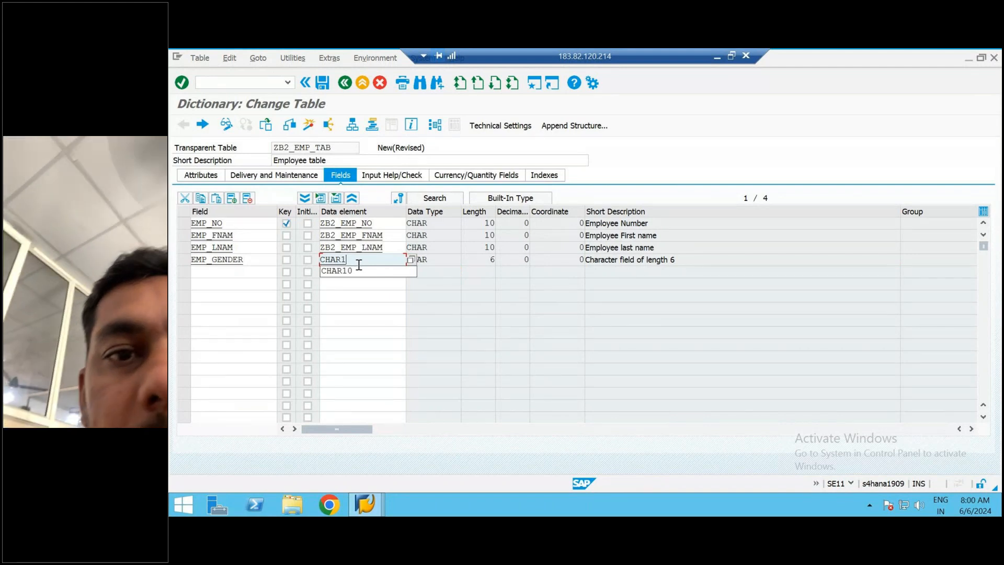
pyautogui.press('Return')
pyautogui.press('Return')
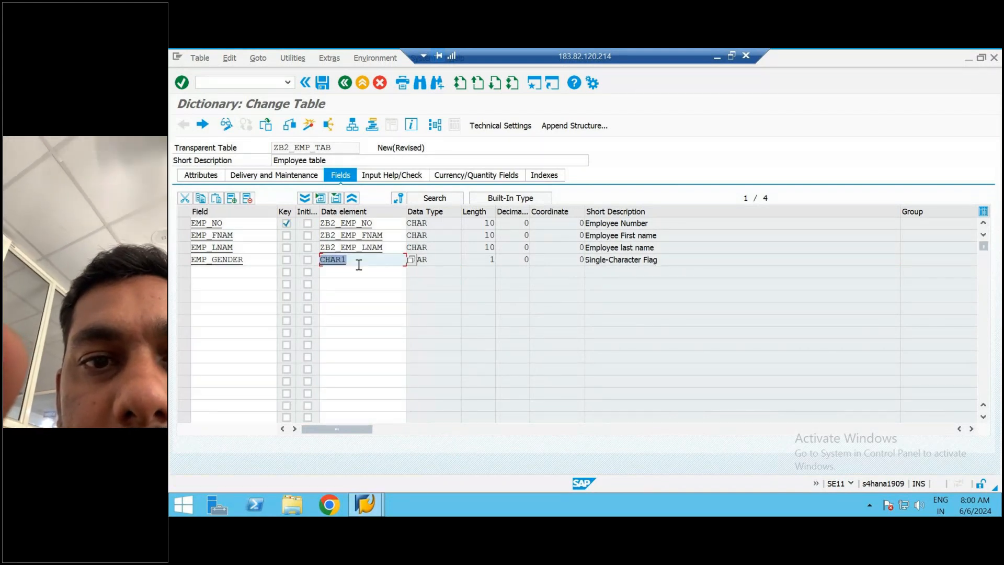
pyautogui.press('BackSpace')
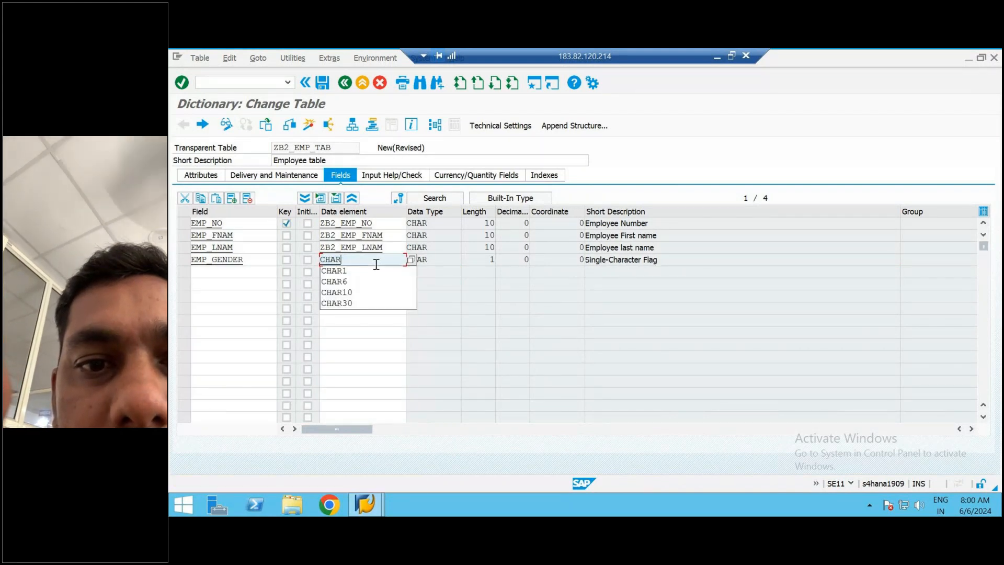
pyautogui.write('6')
pyautogui.press('Return')
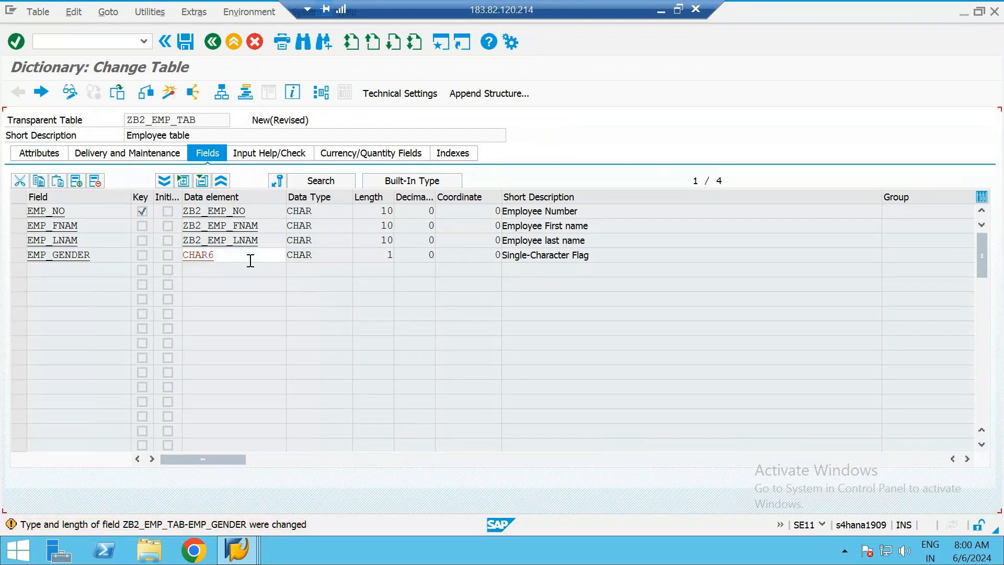
pyautogui.press('Return')
# Add the field EMP_MAIL with the data element CHAR20 below EMP_GENDER
pyautogui.click(96, 271)
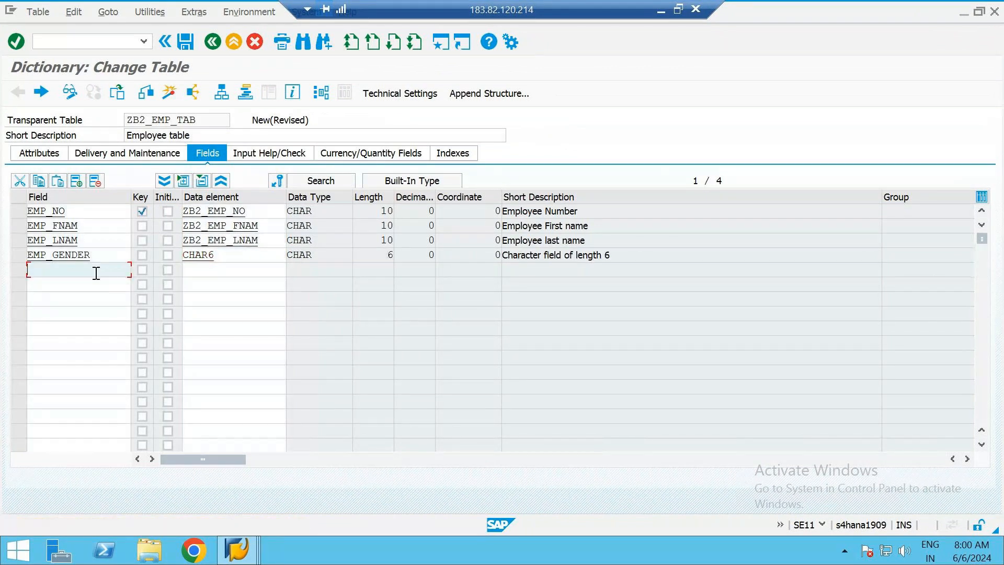
pyautogui.write('EMP_')
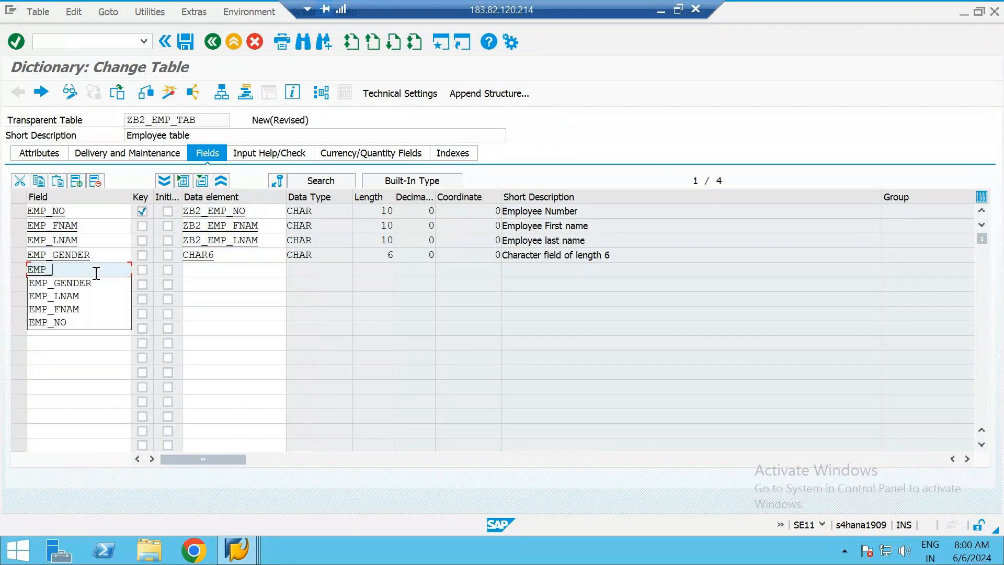
pyautogui.write('MAIL')
pyautogui.press('Tab')
pyautogui.press('Tab')
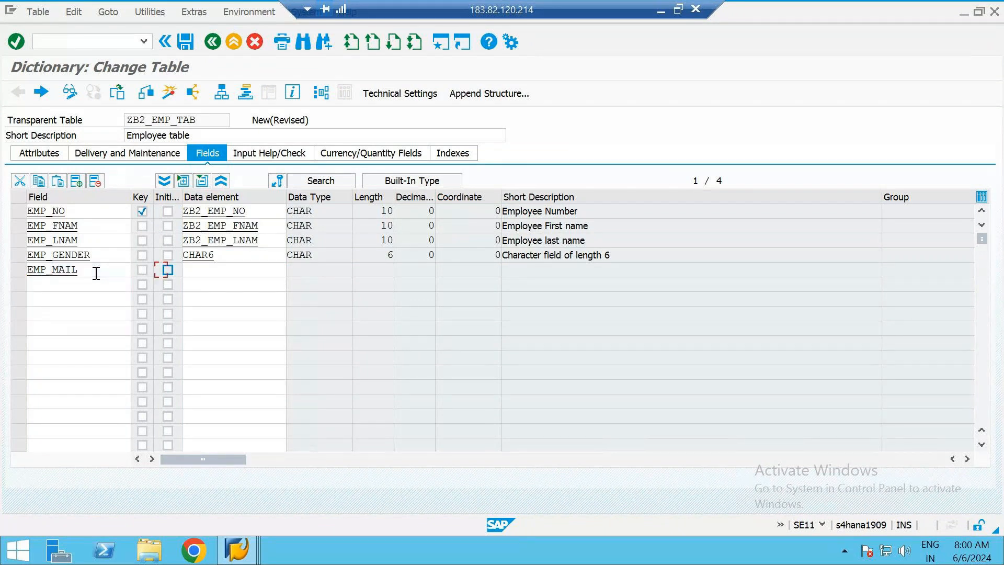
pyautogui.press('Tab')
pyautogui.write('char20')
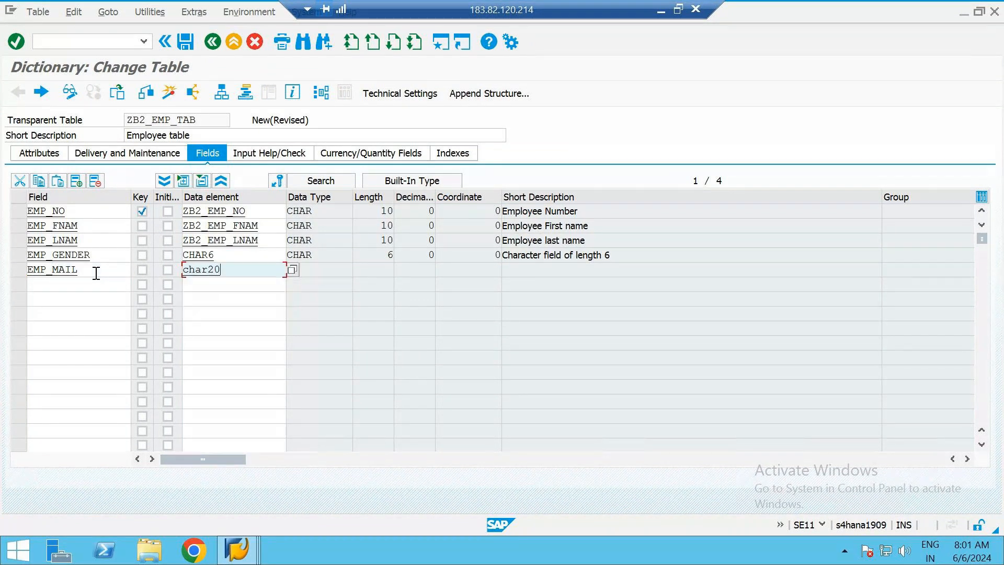
pyautogui.press('Return')
pyautogui.click(327, 274)
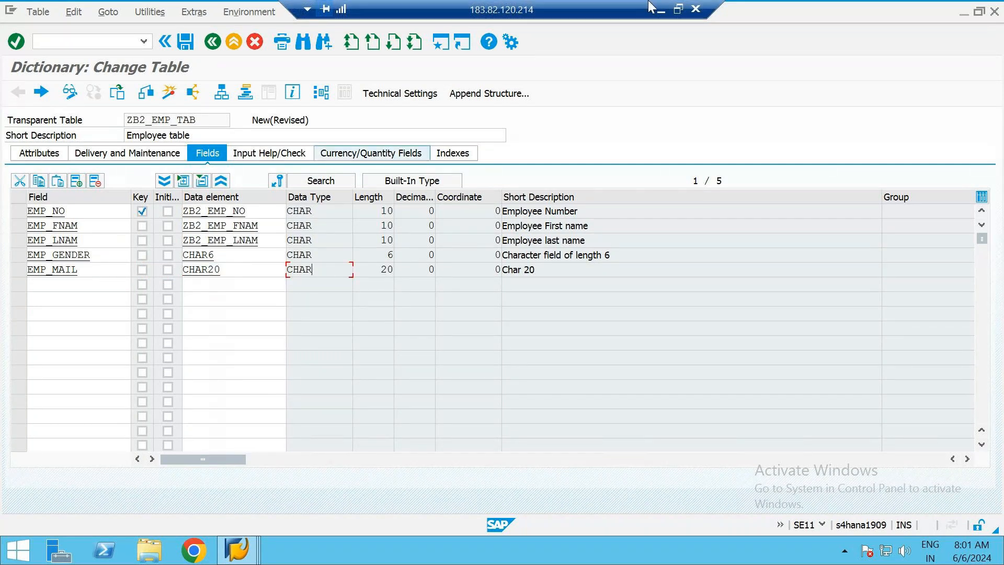
# Save the table and examine the field labels of the data elements ZB2_EMP_NO and ZB2_EMP_FNAM
pyautogui.click(660, 13)
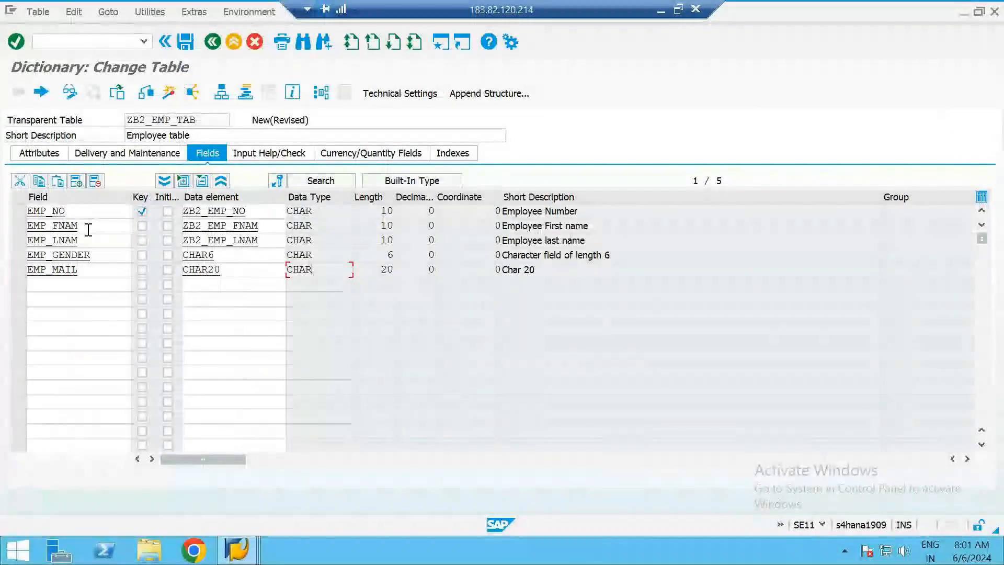
pyautogui.click(266, 211)
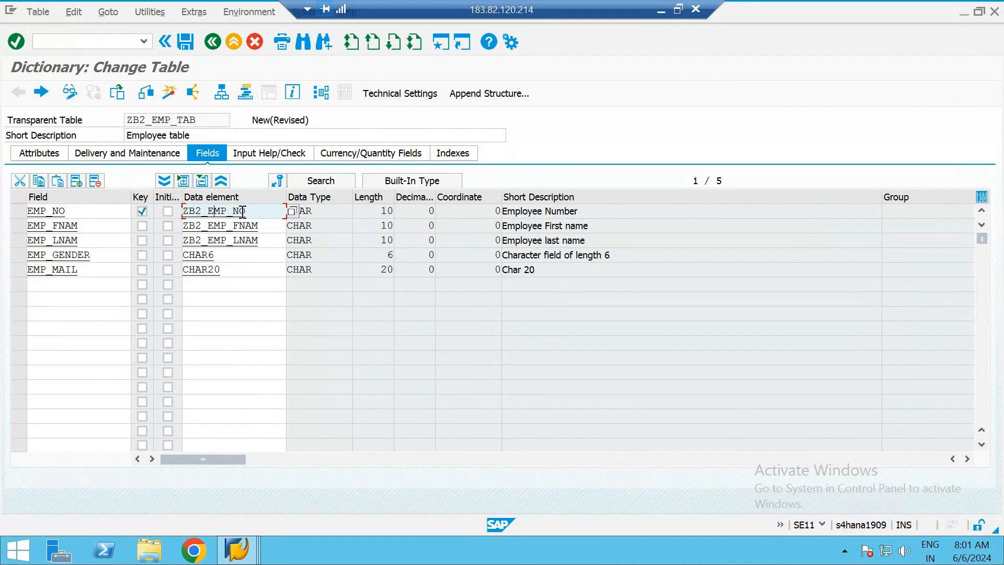
pyautogui.press('F3')
pyautogui.click(234, 297)
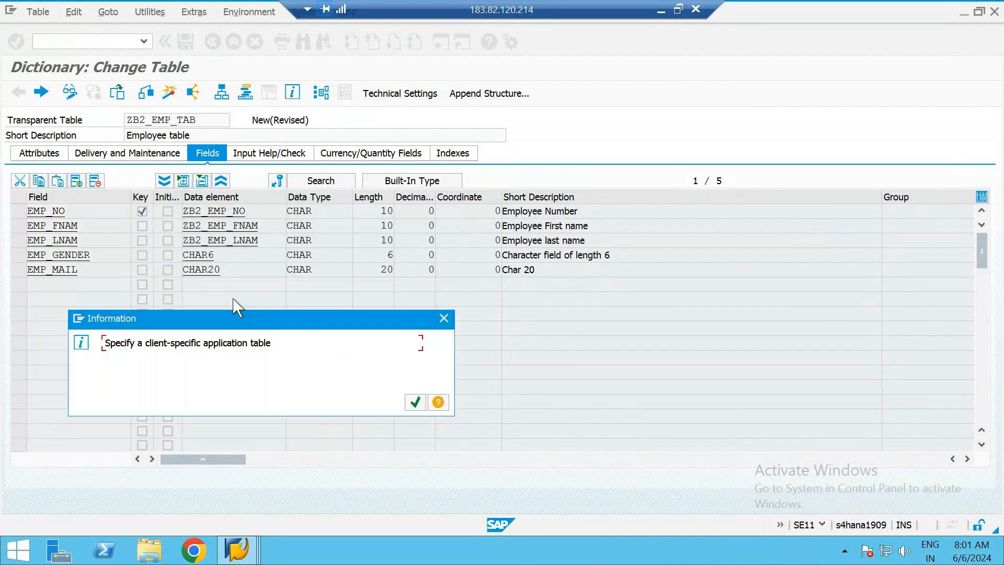
pyautogui.press('Return')
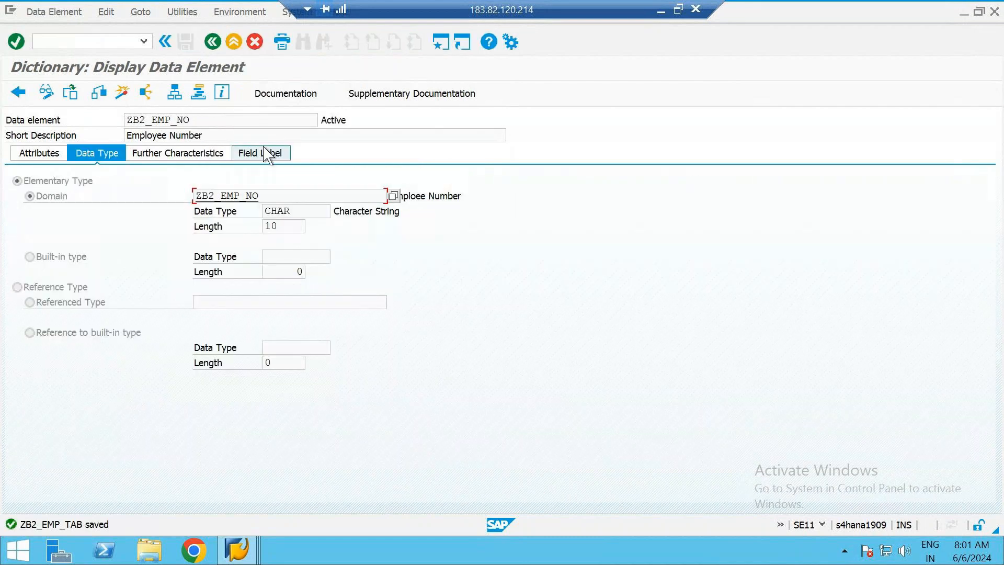
pyautogui.click(266, 153)
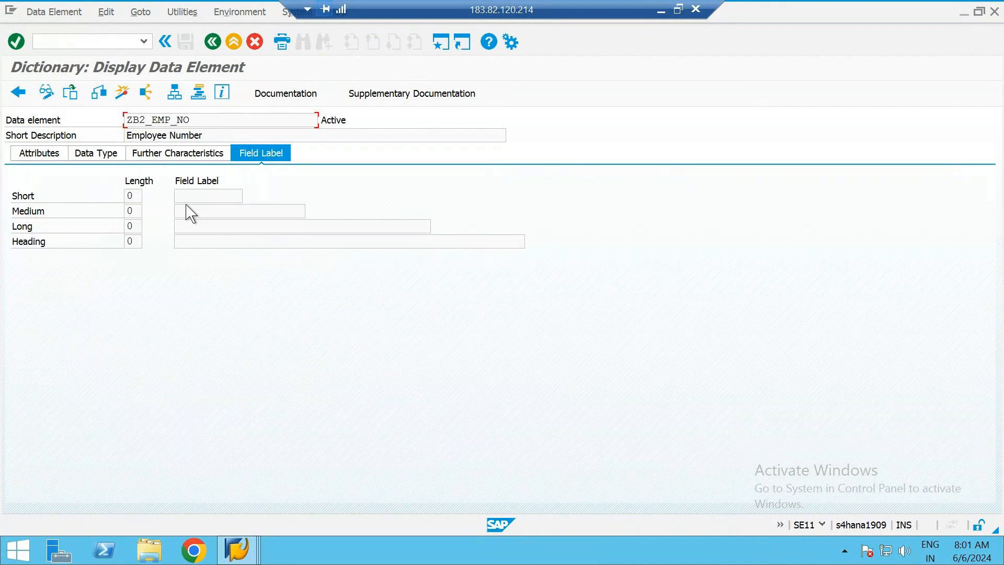
pyautogui.click(213, 42)
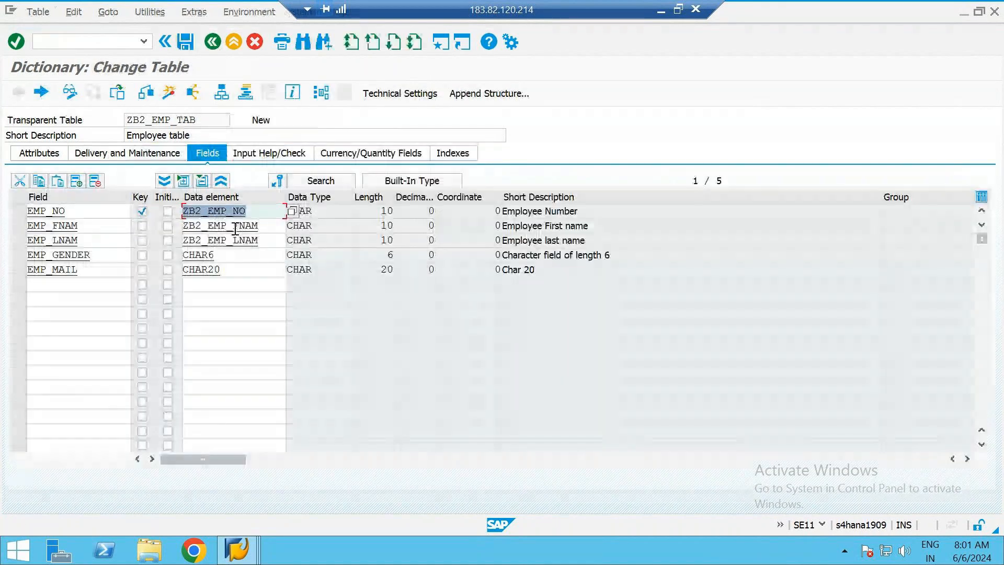
pyautogui.doubleClick(230, 226)
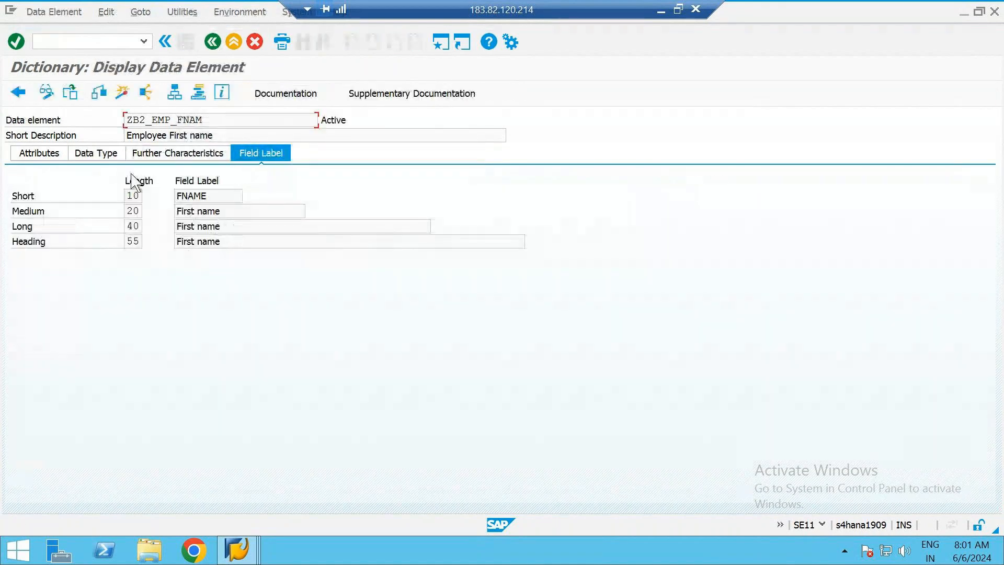
# Examine the data type definition of the data element ZB2_EMP_FNAM and return to the table
pyautogui.click(94, 156)
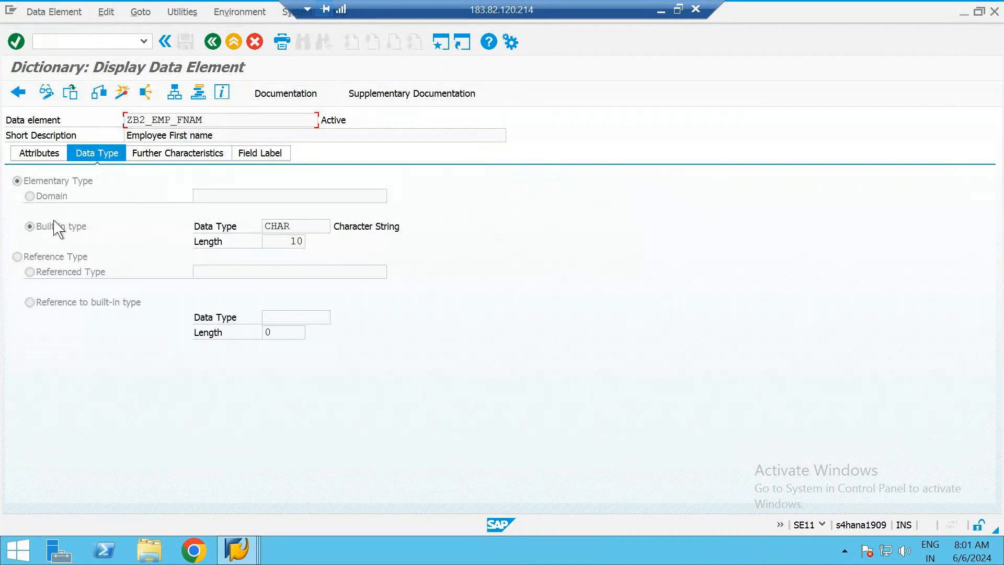
pyautogui.click(77, 222)
pyautogui.click(295, 238)
pyautogui.click(301, 224)
pyautogui.click(212, 42)
# Open the data element ZB2_EMP_LNAM, check its field labels and data type, and switch it to change mode
pyautogui.doubleClick(209, 227)
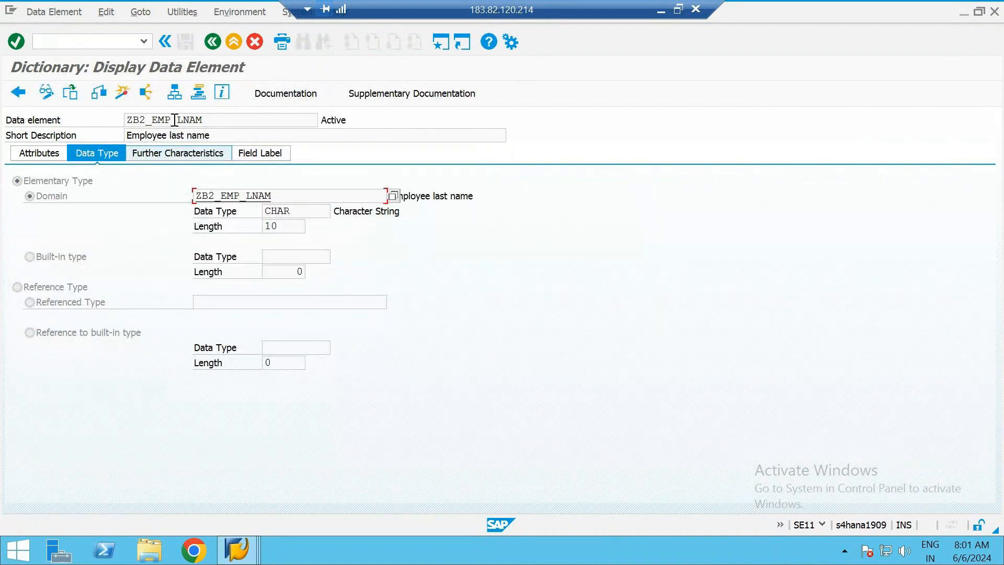
pyautogui.click(261, 153)
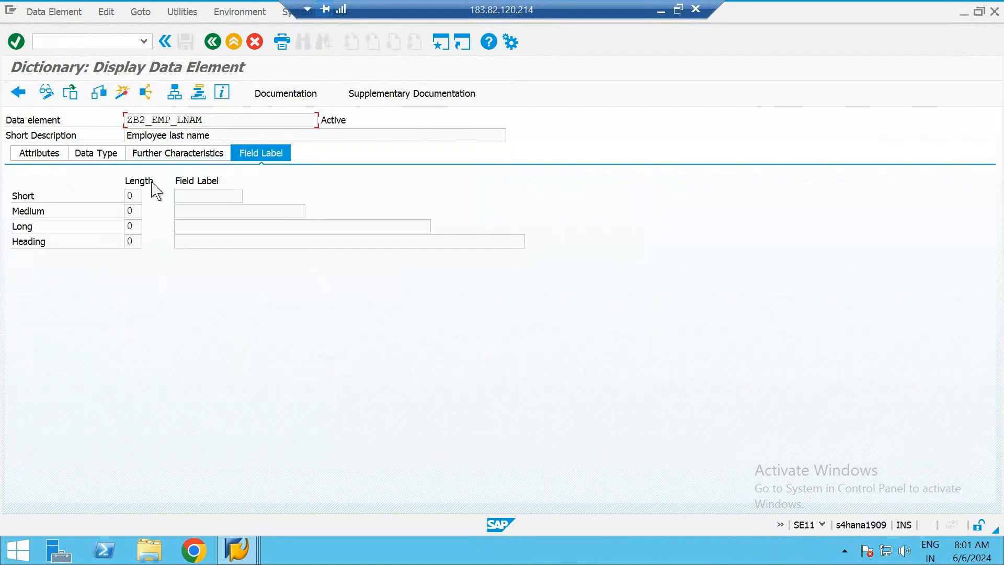
pyautogui.click(89, 166)
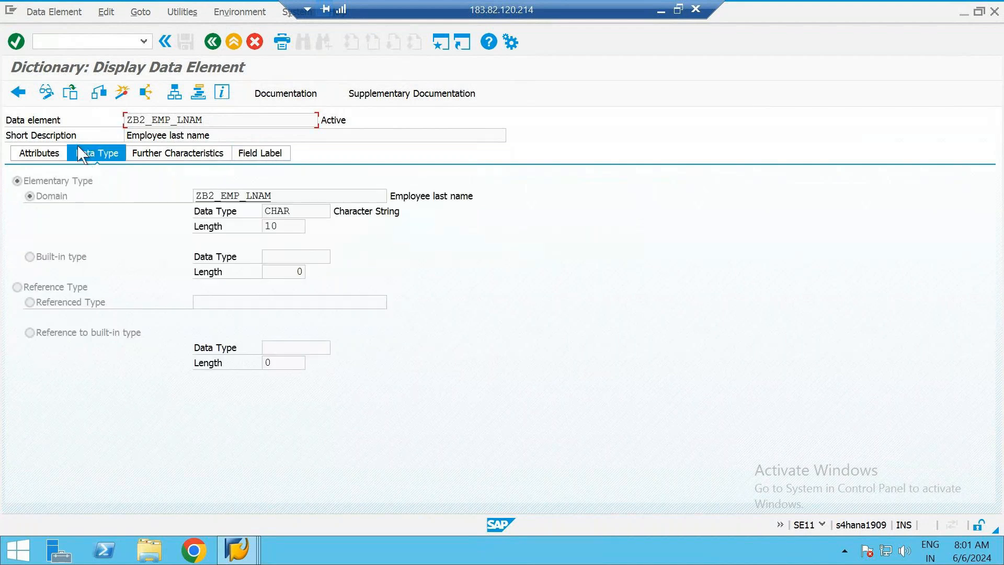
pyautogui.click(47, 90)
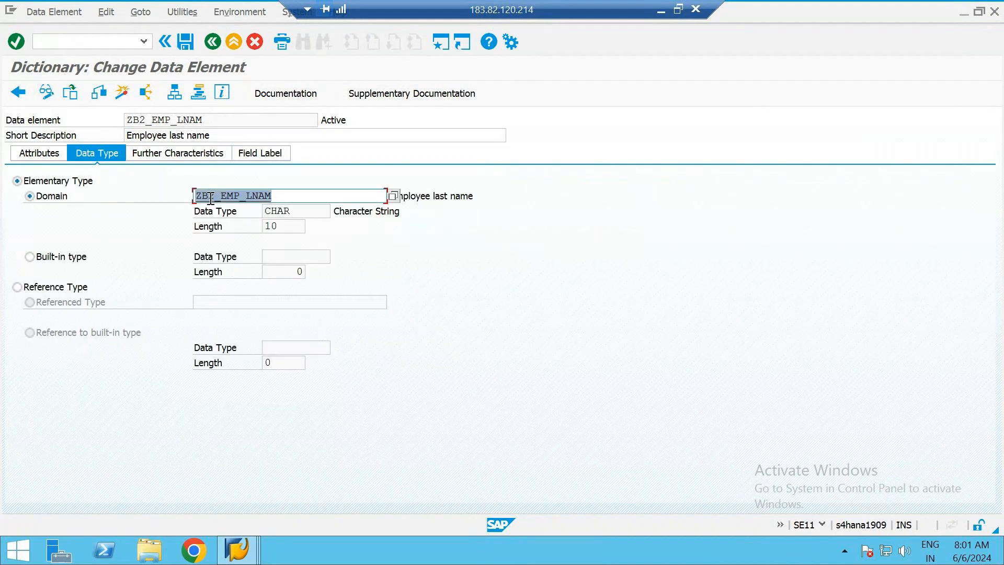
# Enter "Last name" as the short, medium, long and heading field labels of ZB2_EMP_LNAM and activate the data element
pyautogui.click(247, 153)
pyautogui.click(192, 196)
pyautogui.write('Last name')
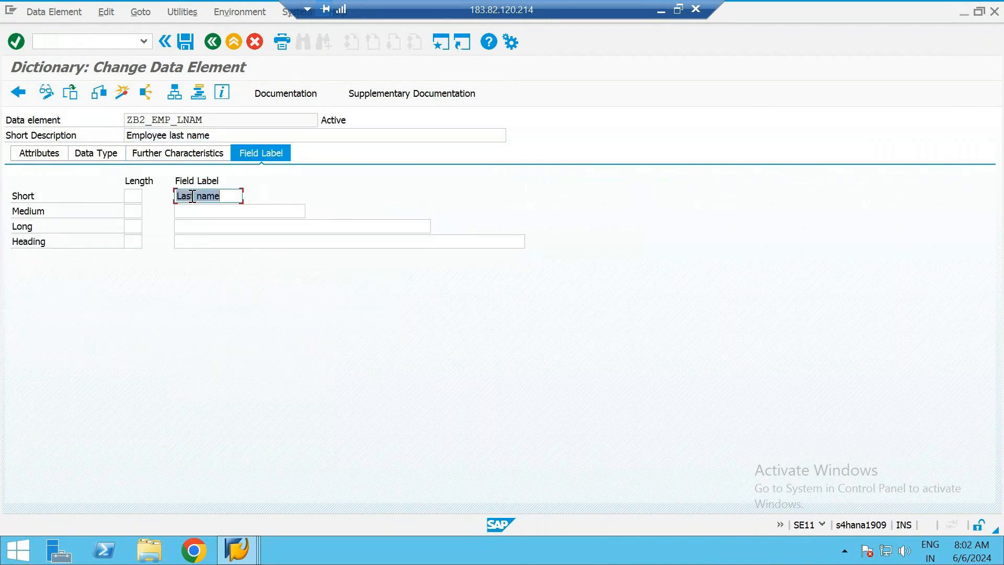
pyautogui.press('Tab')
pyautogui.write('Last name')
pyautogui.press('Tab')
pyautogui.write('Last name')
pyautogui.press('Tab')
pyautogui.write('Last name')
pyautogui.press('Return')
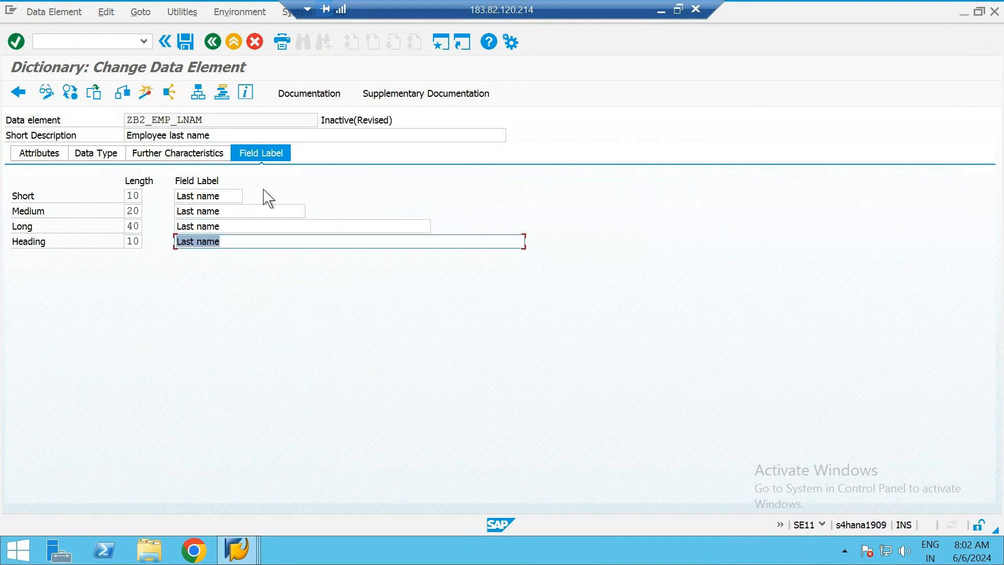
pyautogui.click(144, 92)
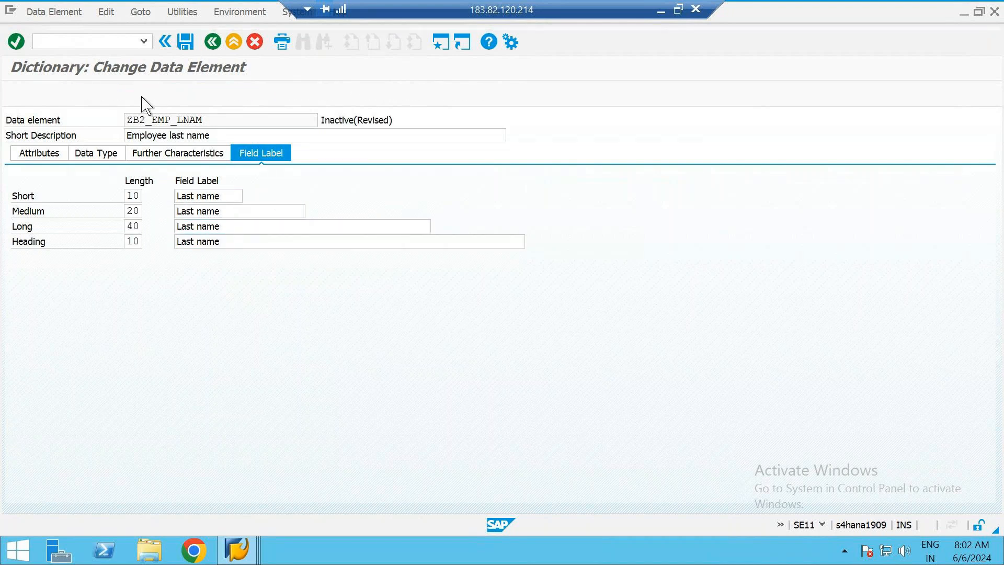
pyautogui.press('Return')
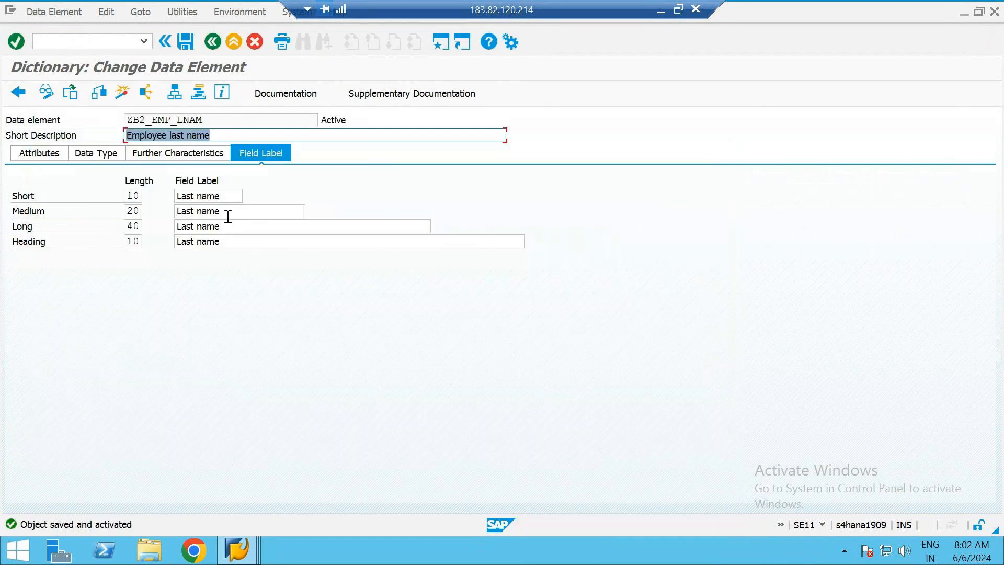
# Examine the data type and domain definition behind ZB2_EMP_LNAM and return to the table's field list
pyautogui.click(106, 154)
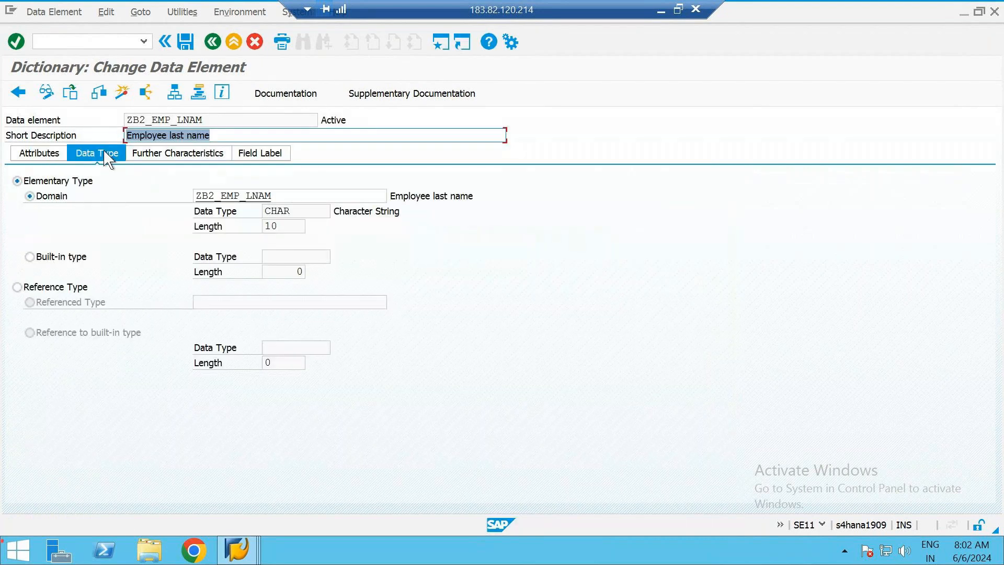
pyautogui.doubleClick(262, 197)
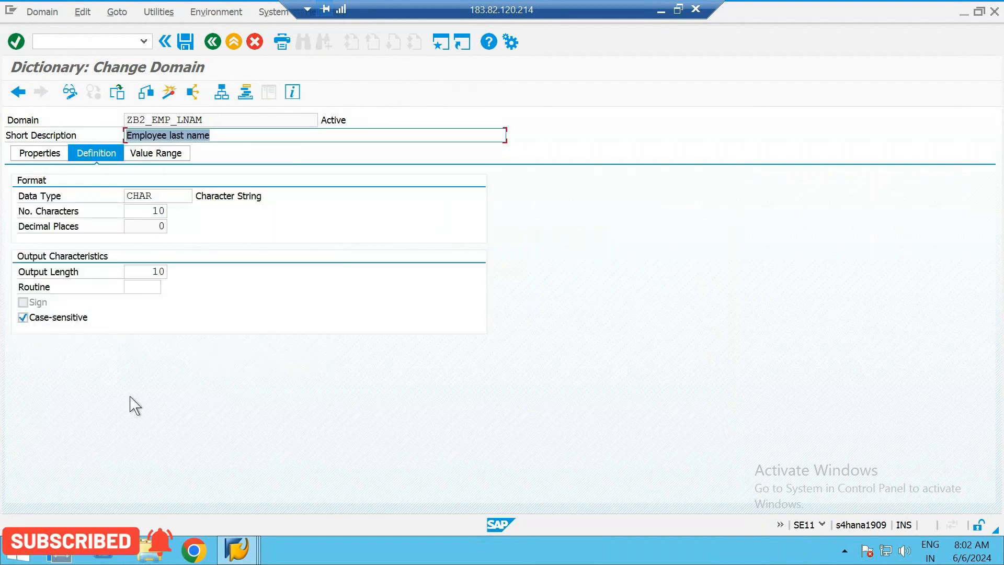
pyautogui.click(214, 43)
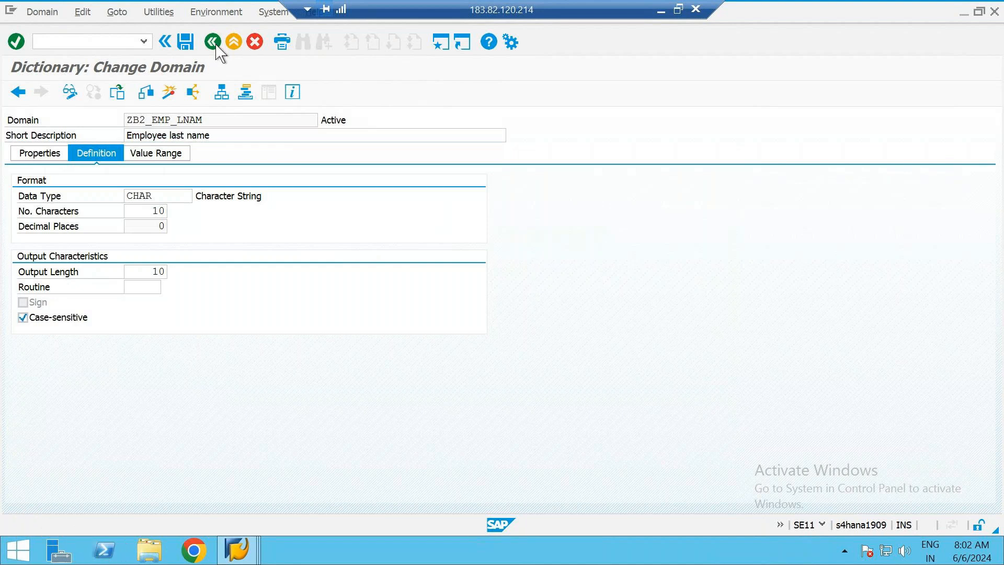
pyautogui.click(213, 43)
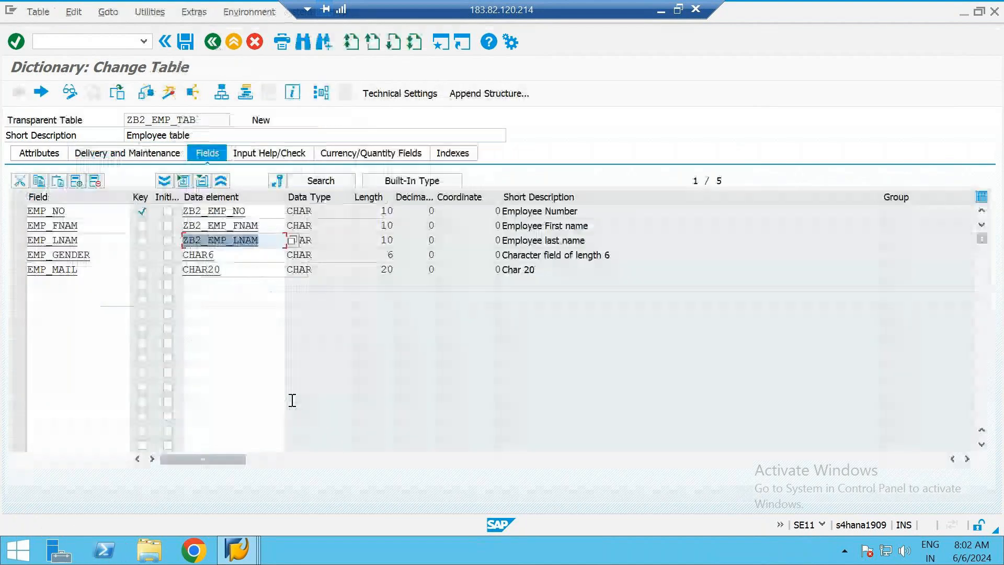
# Switch to the slide "Unique and Non-unique relationship" to review the employee table's fields, and return to the SAP table
pyautogui.click(250, 279)
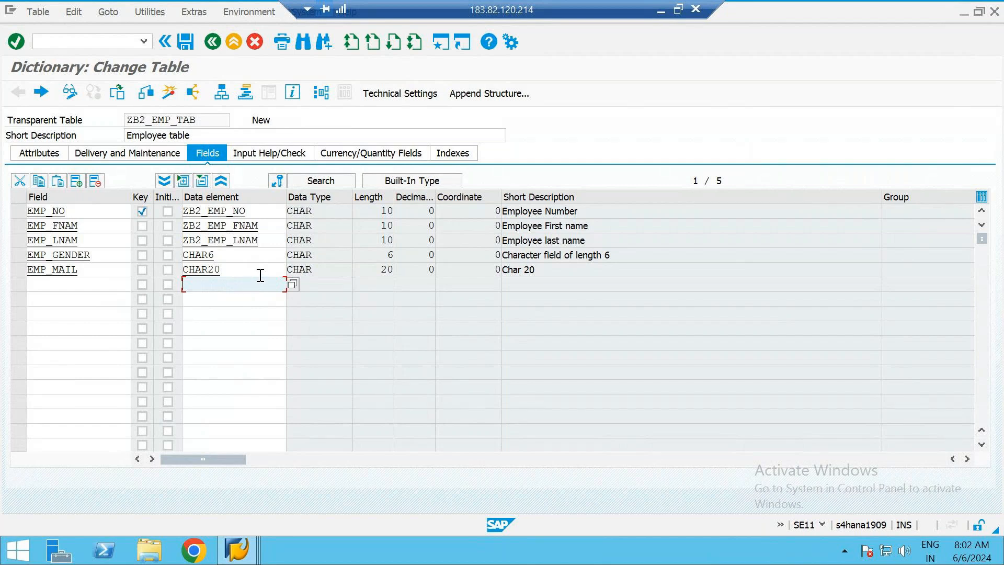
pyautogui.click(661, 11)
pyautogui.hotkey('alt', 'Tab')
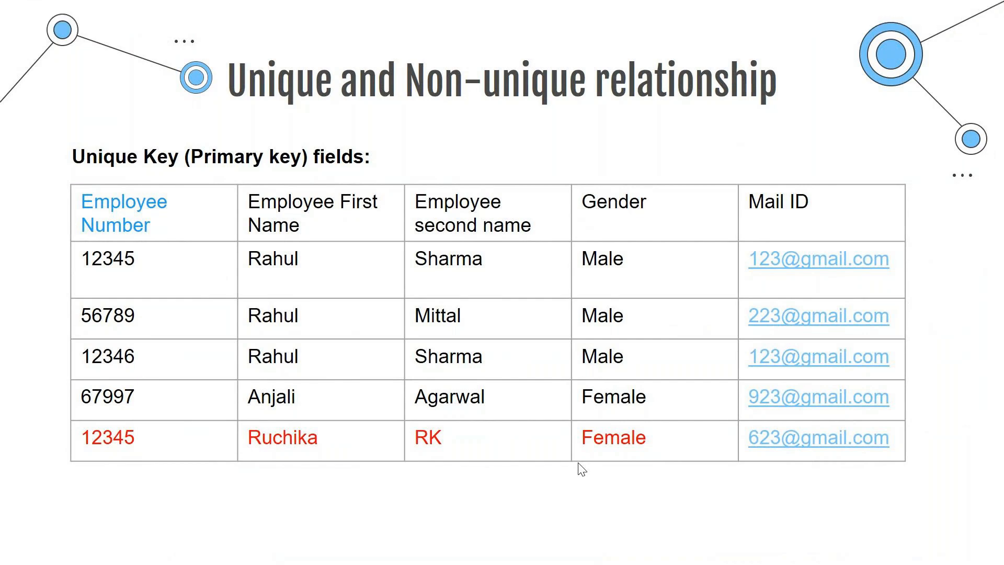
pyautogui.hotkey('alt', 'Tab')
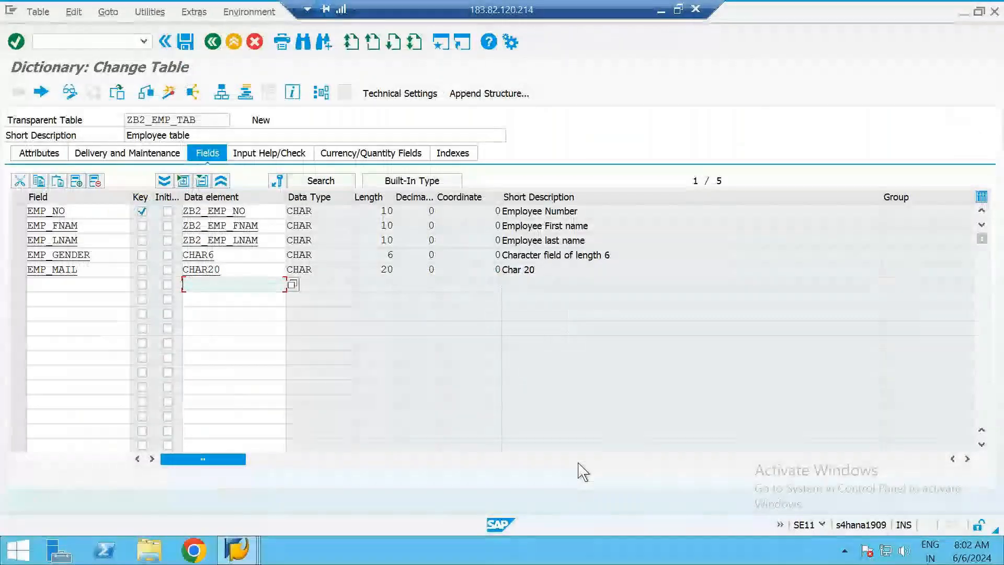
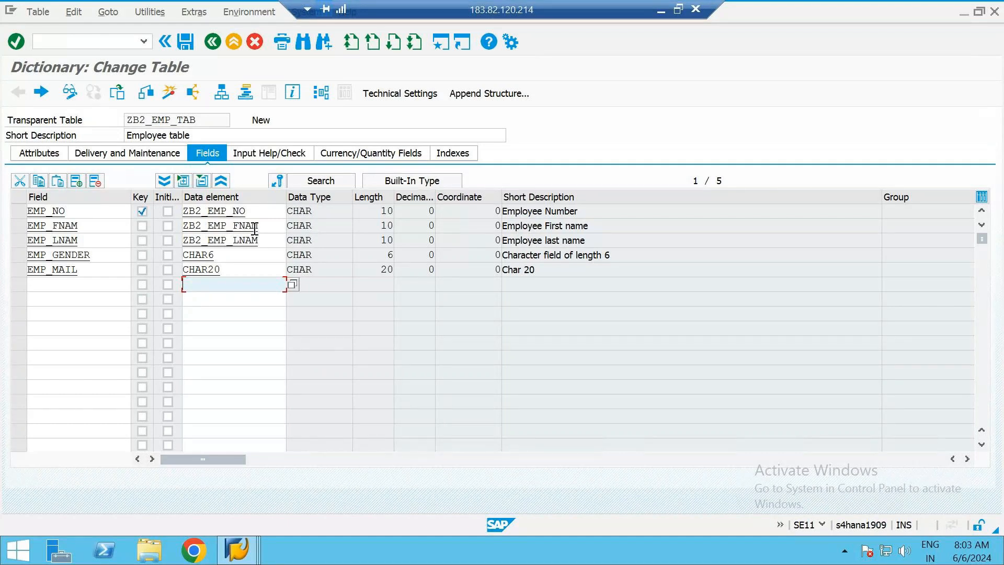
# Run a consistency check on table ZB2_EMP_TAB, review the check log and return to the field list
pyautogui.click(270, 120)
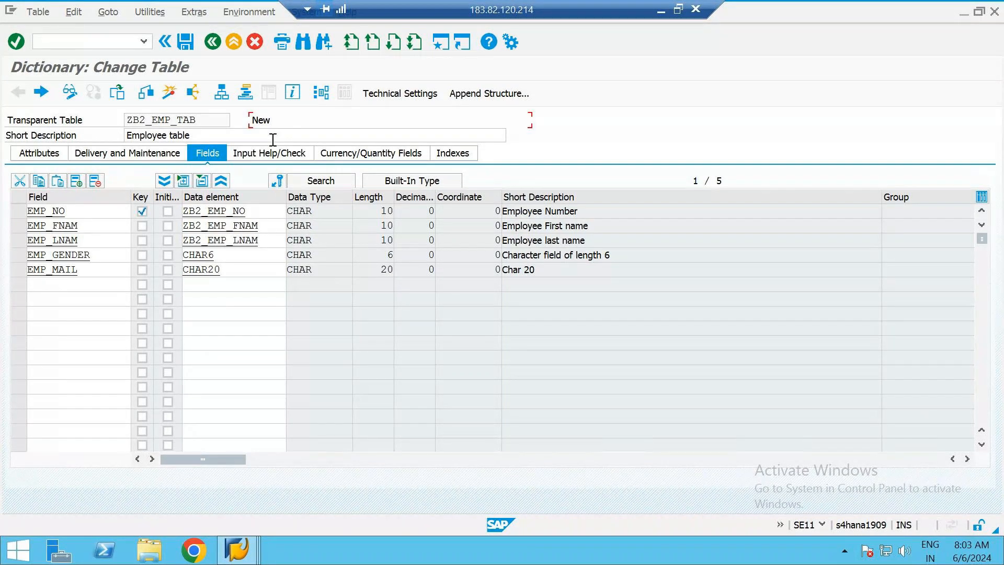
pyautogui.click(146, 94)
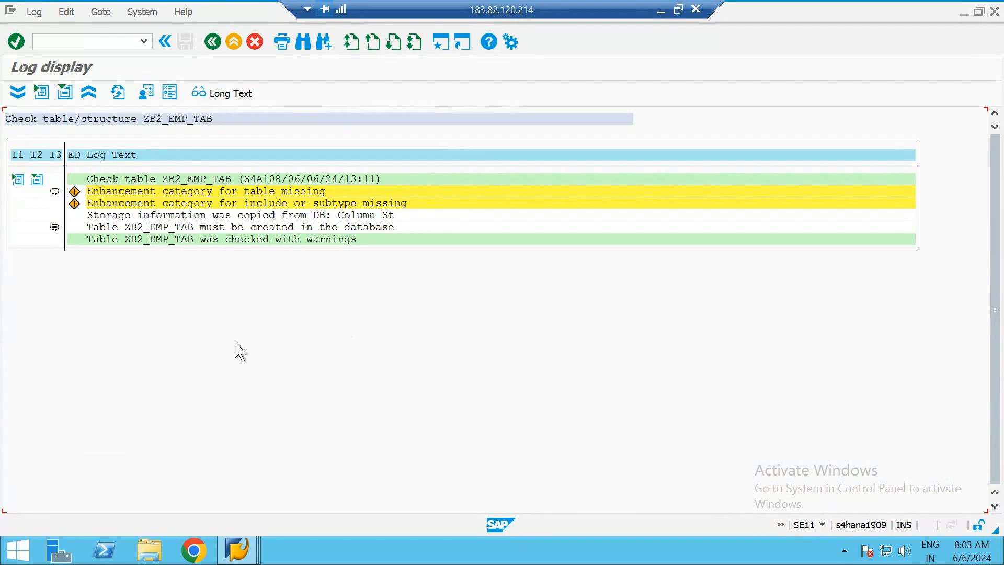
pyautogui.click(213, 42)
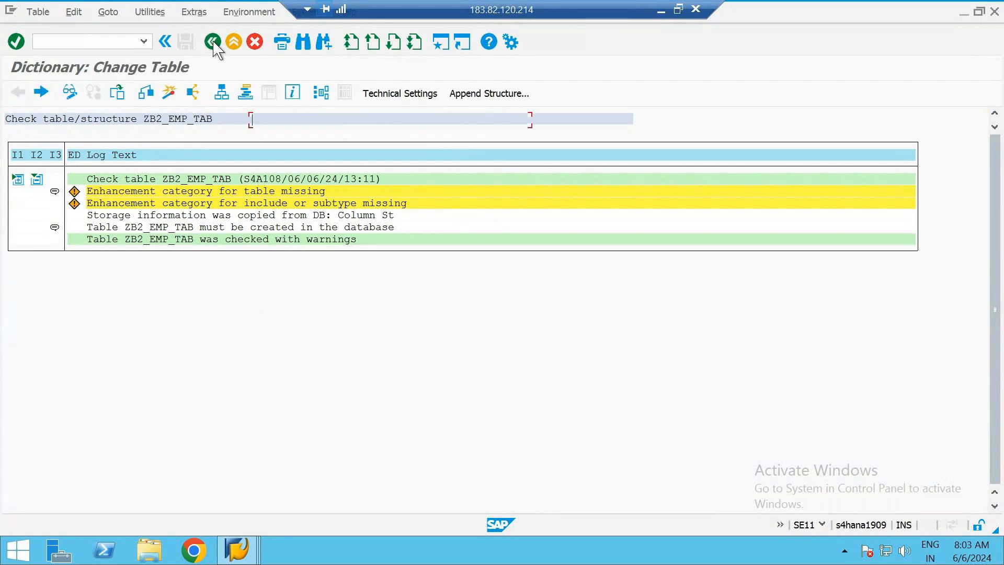
# Try to activate table ZB2_EMP_TAB without maintained technical settings, and cancel the activation
pyautogui.click(169, 94)
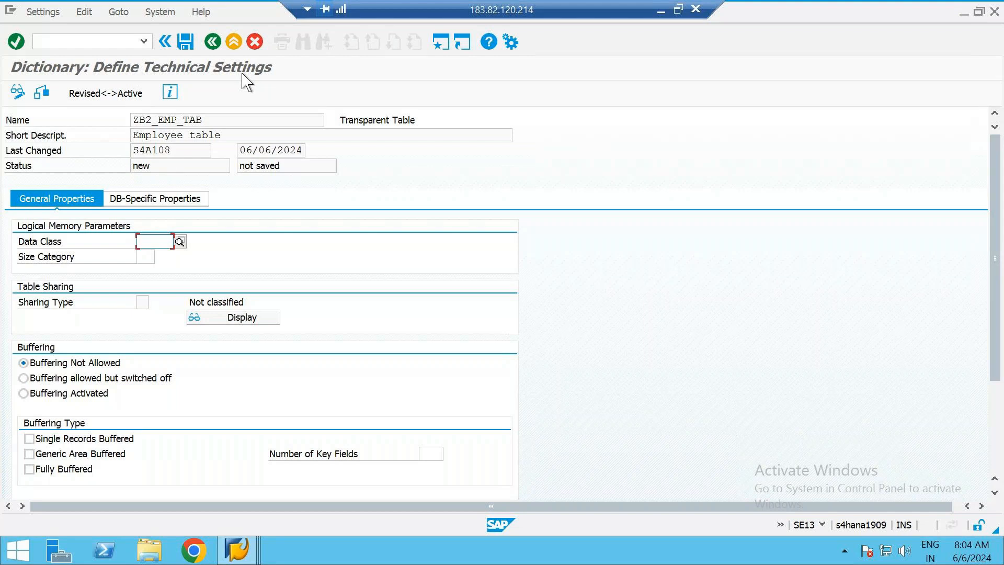
pyautogui.click(234, 42)
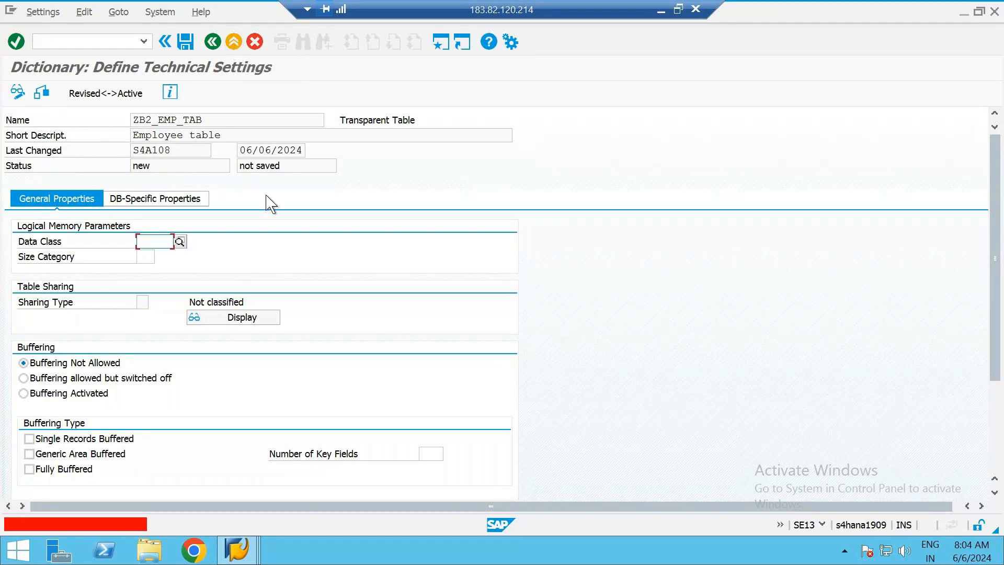
pyautogui.click(255, 43)
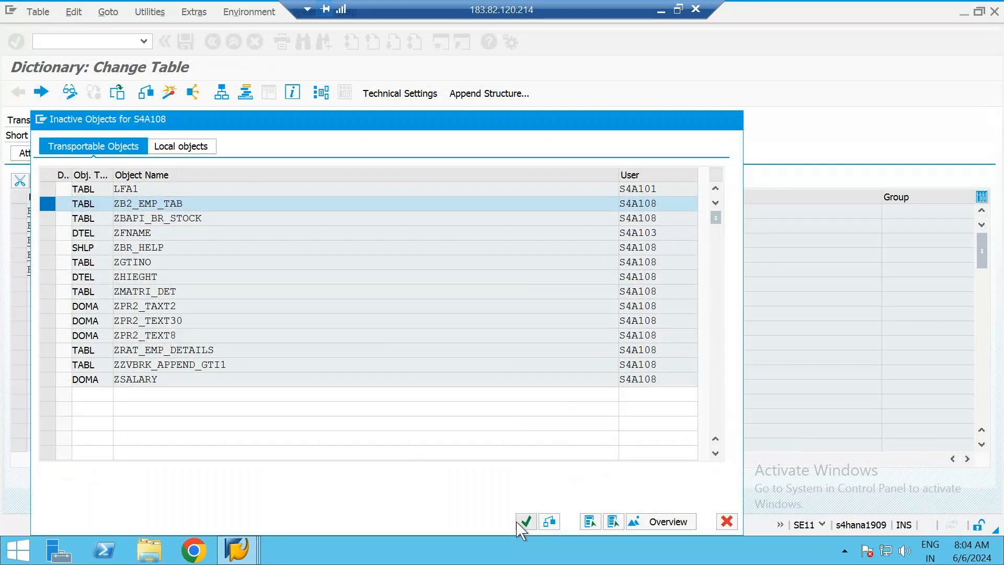
pyautogui.click(525, 522)
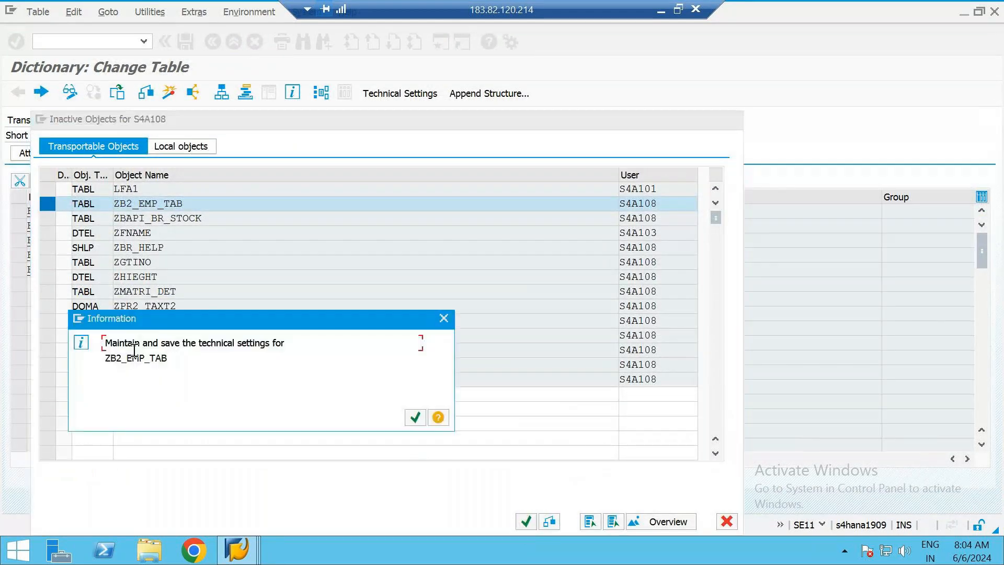
pyautogui.click(416, 419)
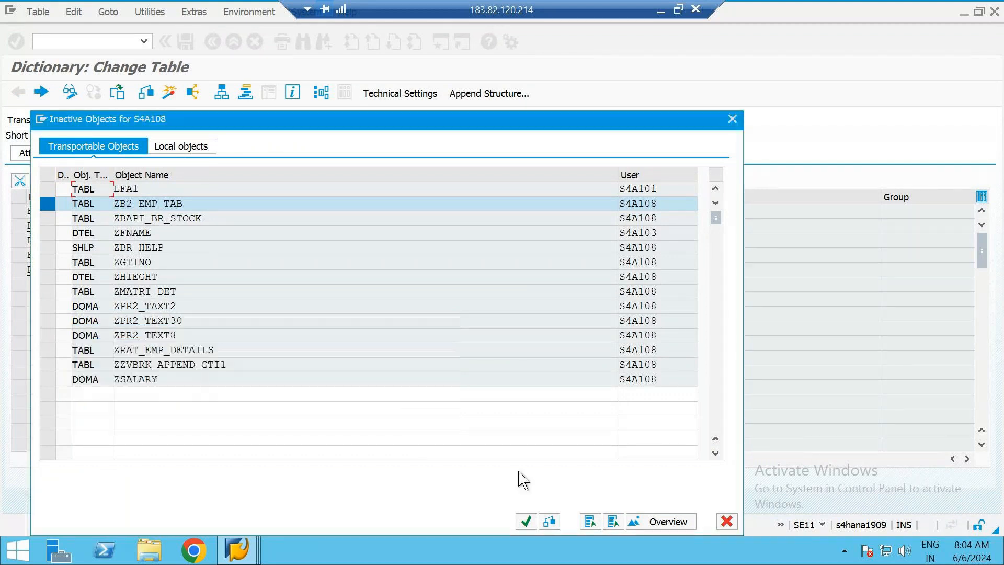
pyautogui.click(526, 522)
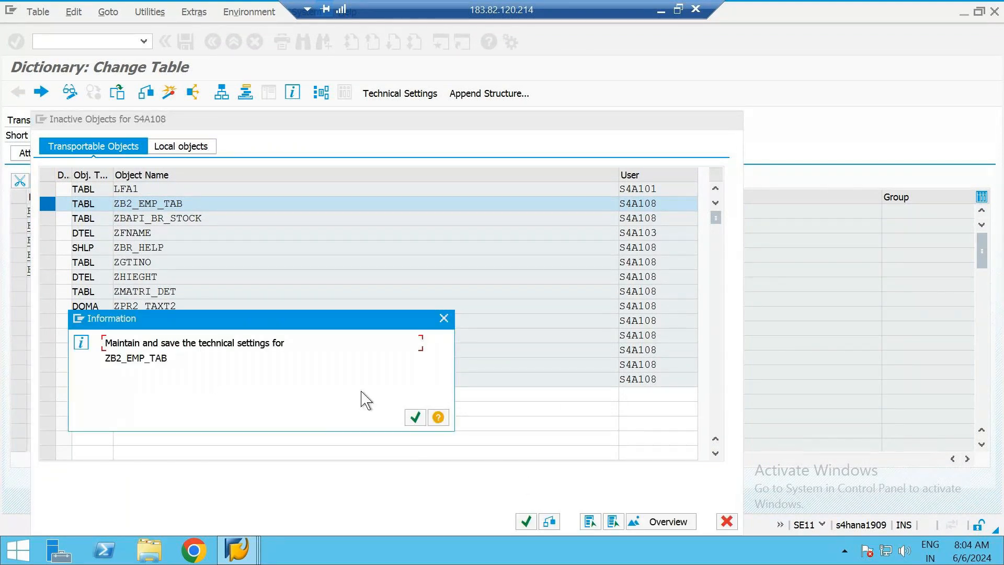
pyautogui.click(416, 417)
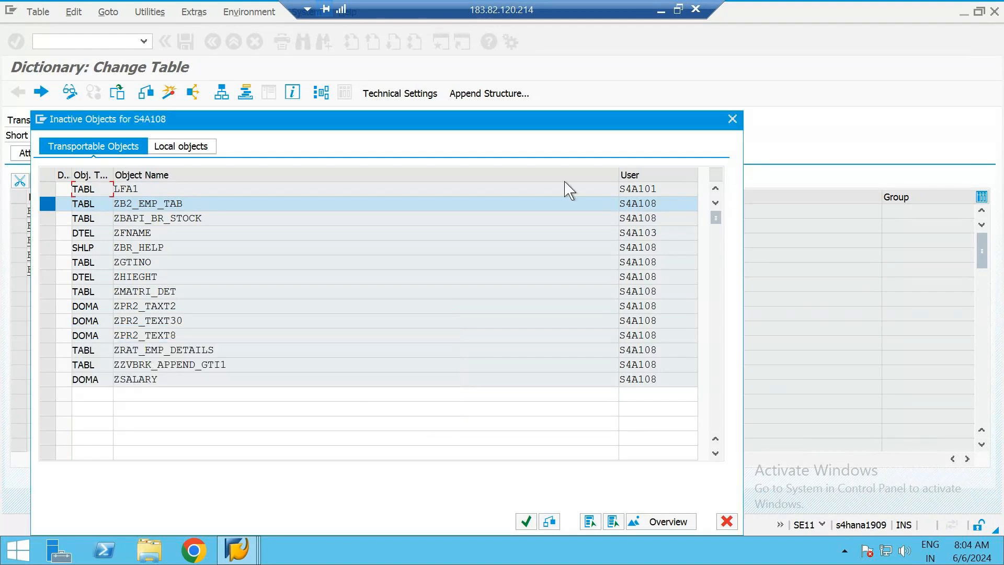
pyautogui.click(732, 120)
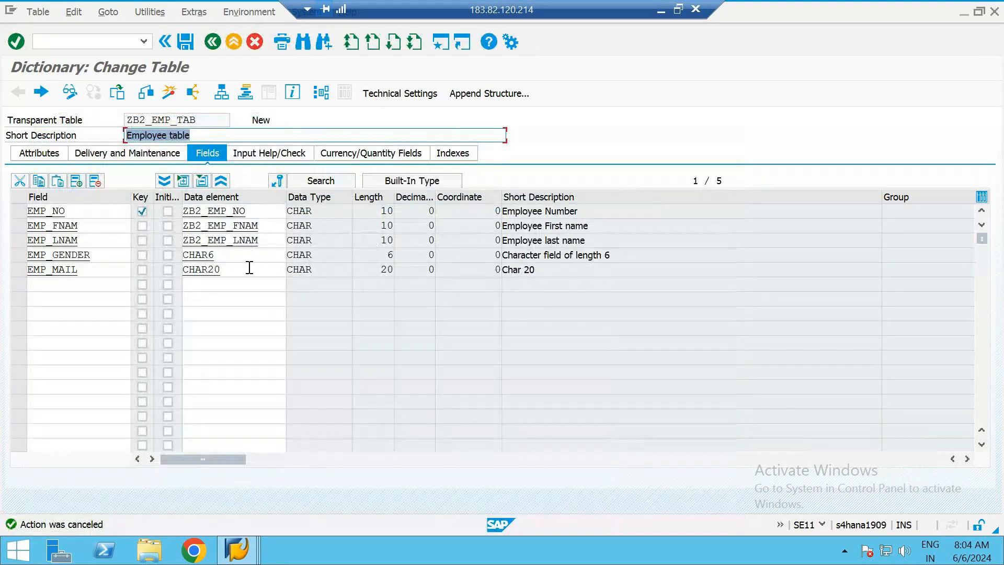
# Open the technical settings of ZB2_EMP_TAB and choose data class APPL1 from the possible entries
pyautogui.click(234, 256)
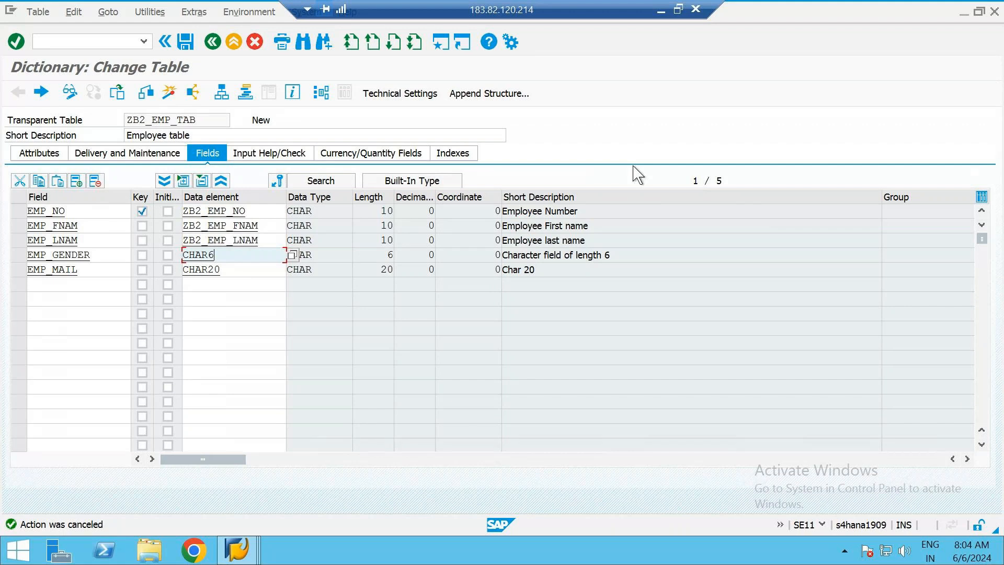
pyautogui.click(264, 216)
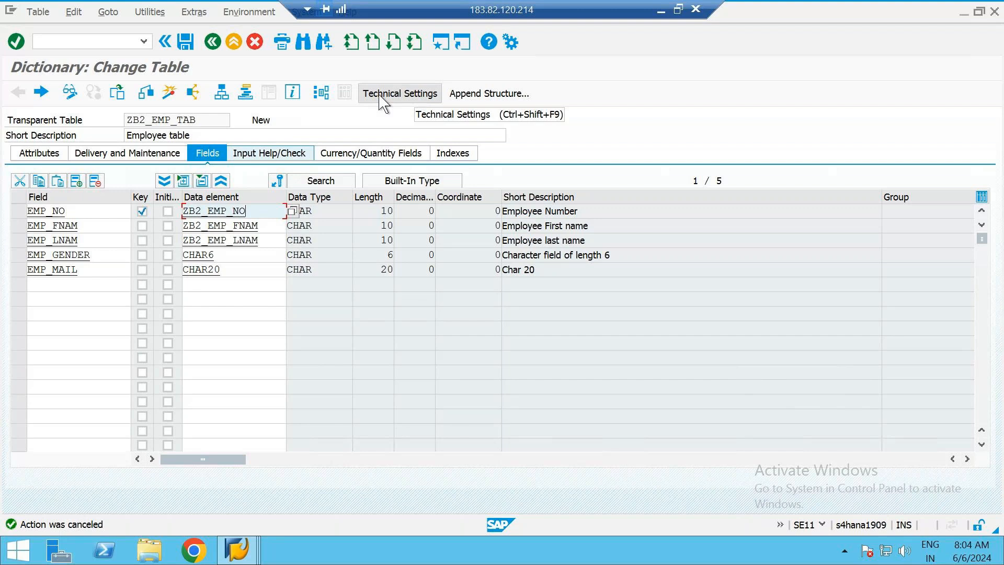
pyautogui.click(391, 99)
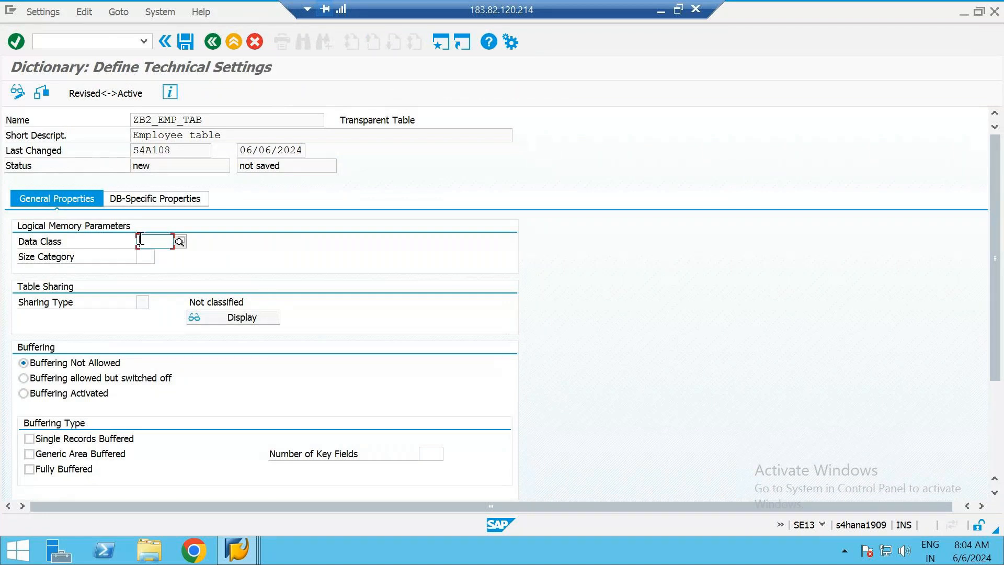
pyautogui.click(181, 242)
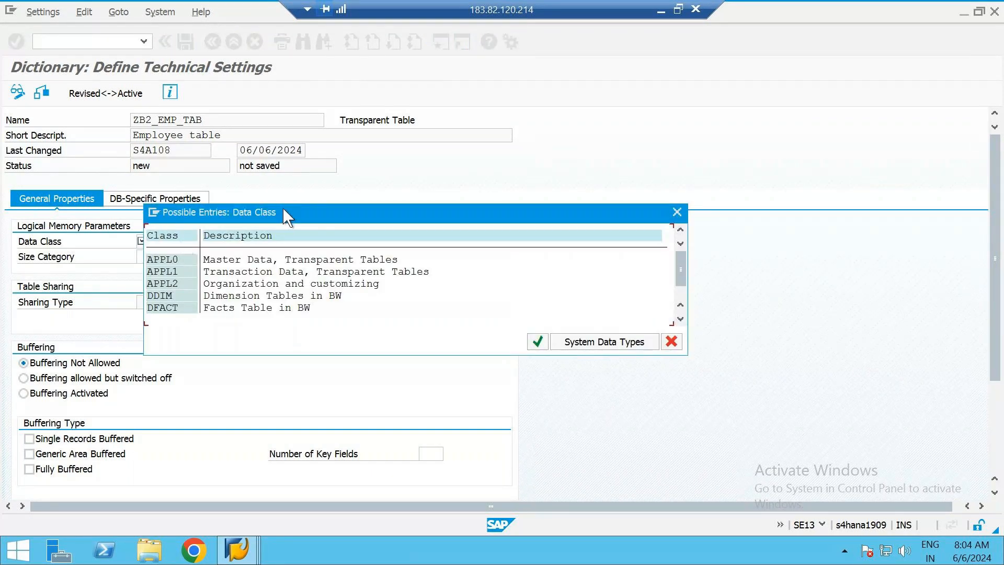
pyautogui.moveTo(285, 214); pyautogui.dragTo(357, 177)
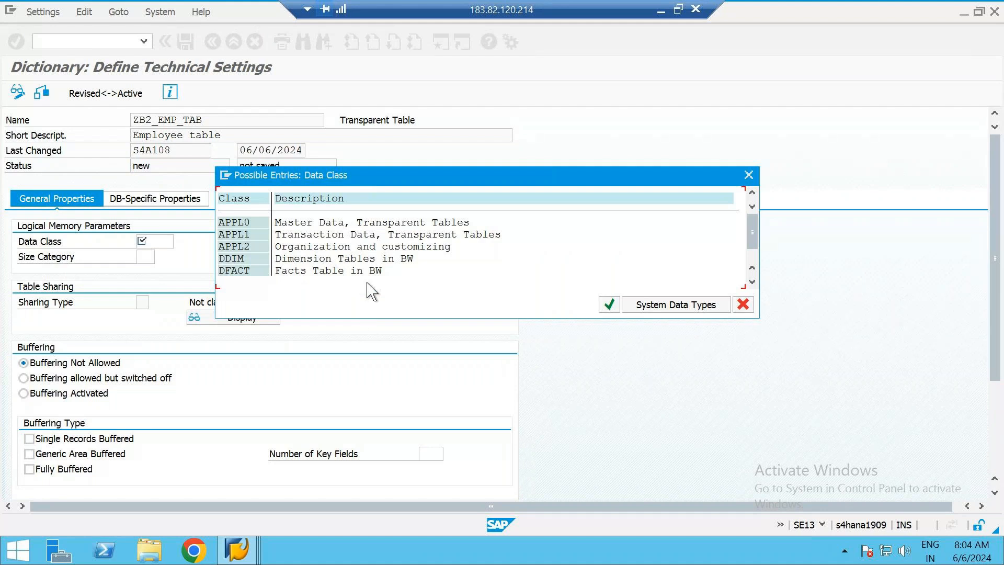
pyautogui.click(232, 234)
pyautogui.click(233, 235)
pyautogui.doubleClick(232, 235)
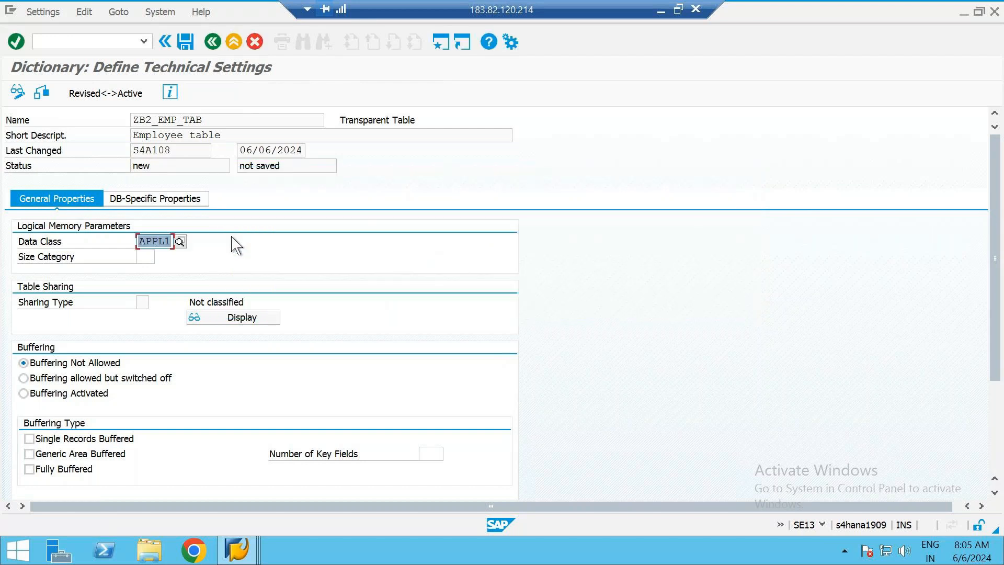
# Choose size category 0, for 0 to 5,400 expected data records, in the table's technical settings
pyautogui.click(147, 256)
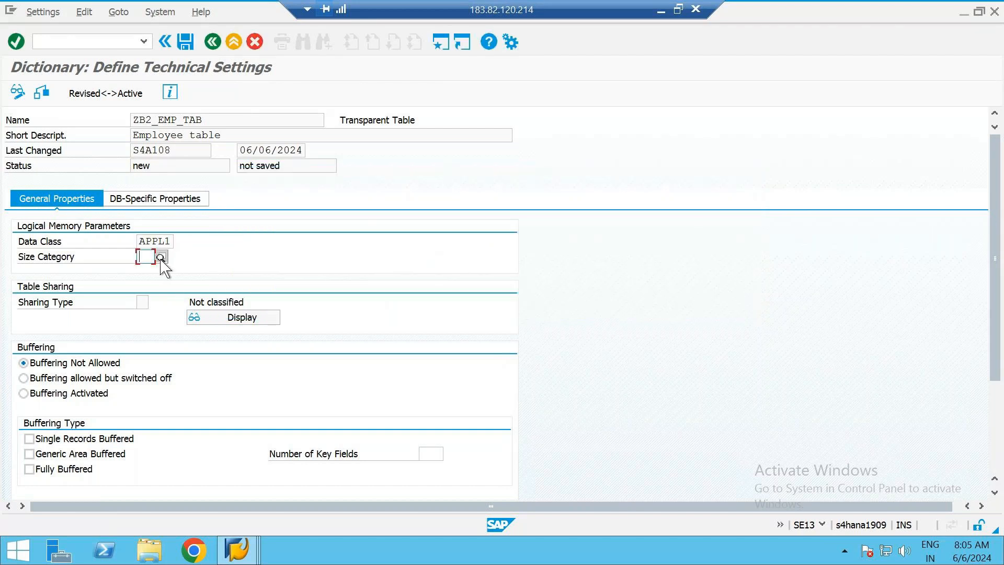
pyautogui.click(161, 258)
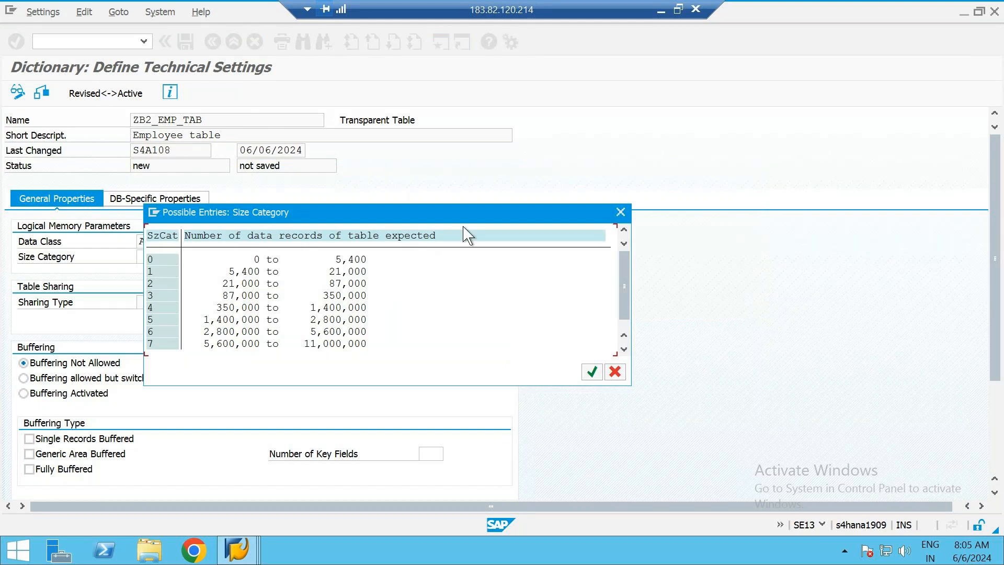
pyautogui.moveTo(433, 213); pyautogui.dragTo(539, 272)
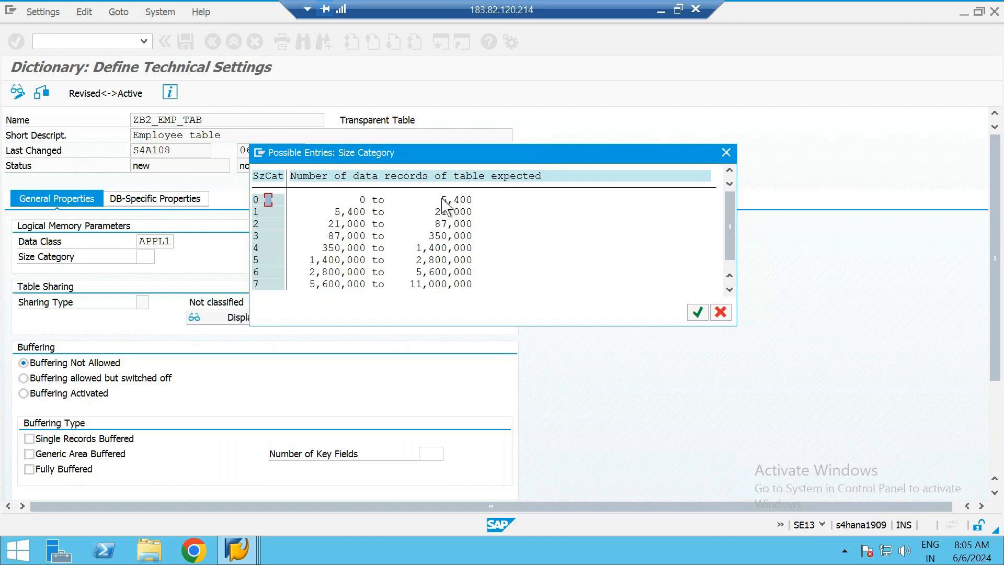
pyautogui.click(476, 200)
pyautogui.click(258, 199)
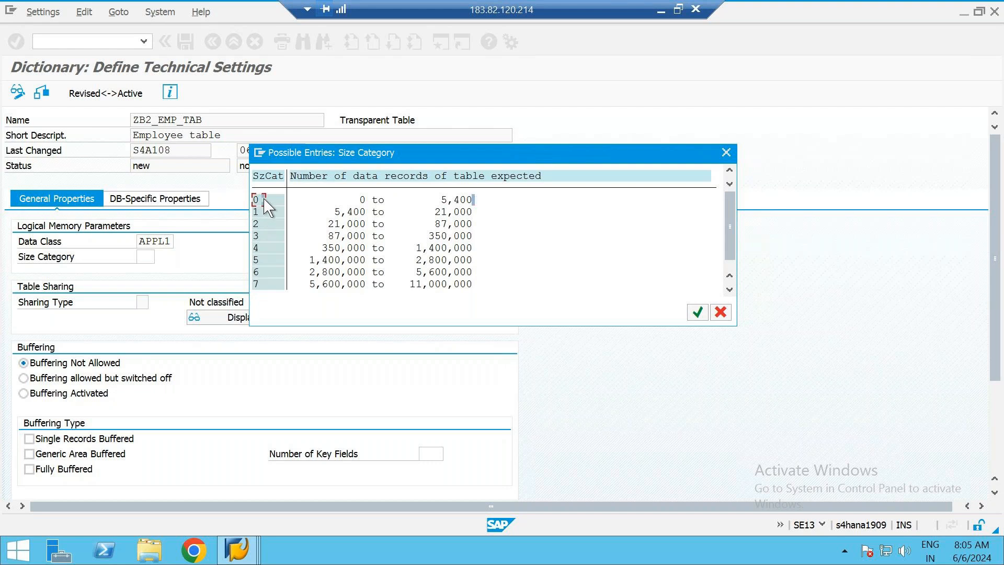
pyautogui.click(482, 200)
pyautogui.click(444, 201)
pyautogui.click(260, 212)
pyautogui.click(274, 200)
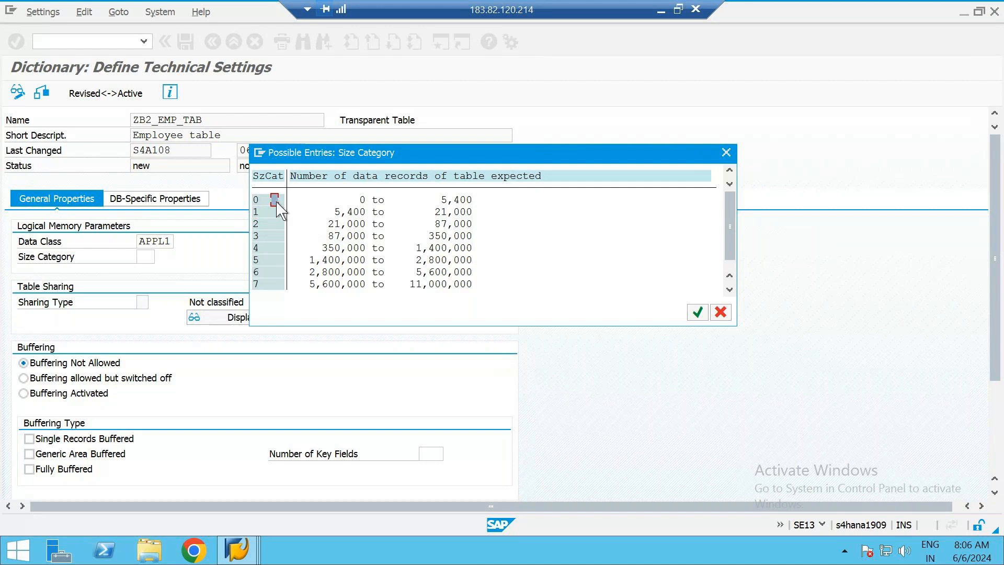
pyautogui.click(440, 200)
pyautogui.click(273, 200)
pyautogui.doubleClick(273, 201)
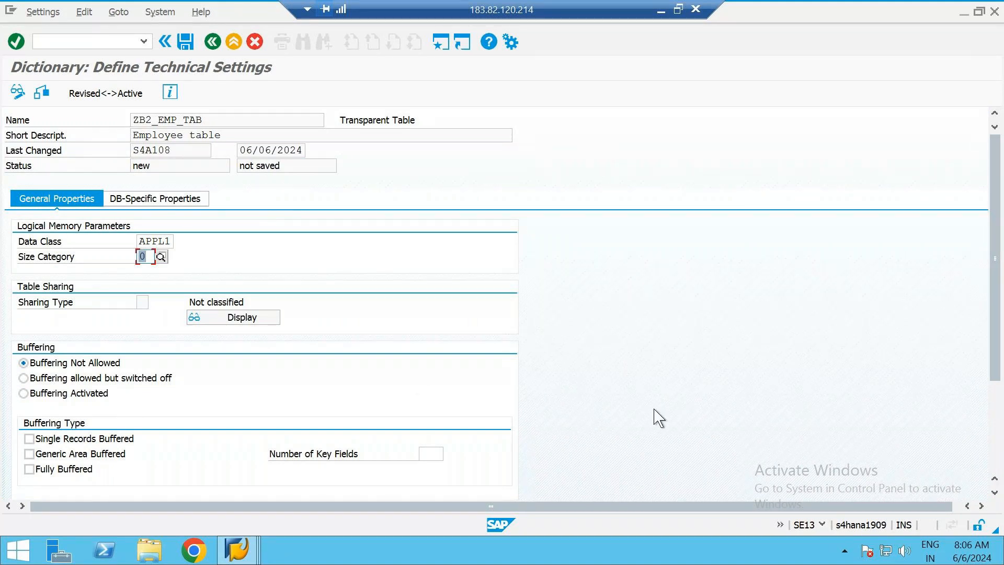
# Review the buffering and change-logging options, save the technical settings and return to the table's field list
pyautogui.scroll(-5, 659, 418)
pyautogui.scroll(-1, 658, 418)
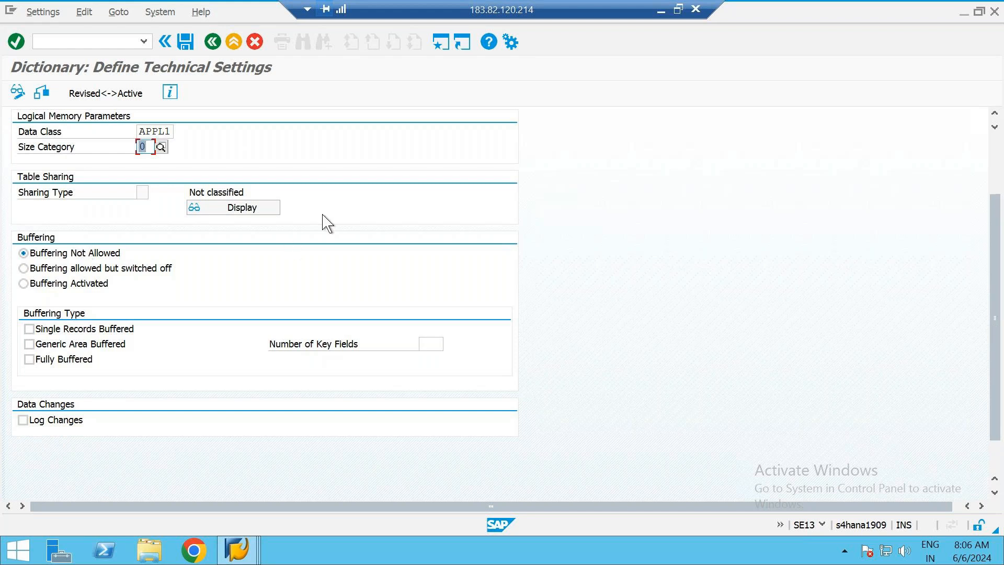
pyautogui.scroll(3, 327, 223)
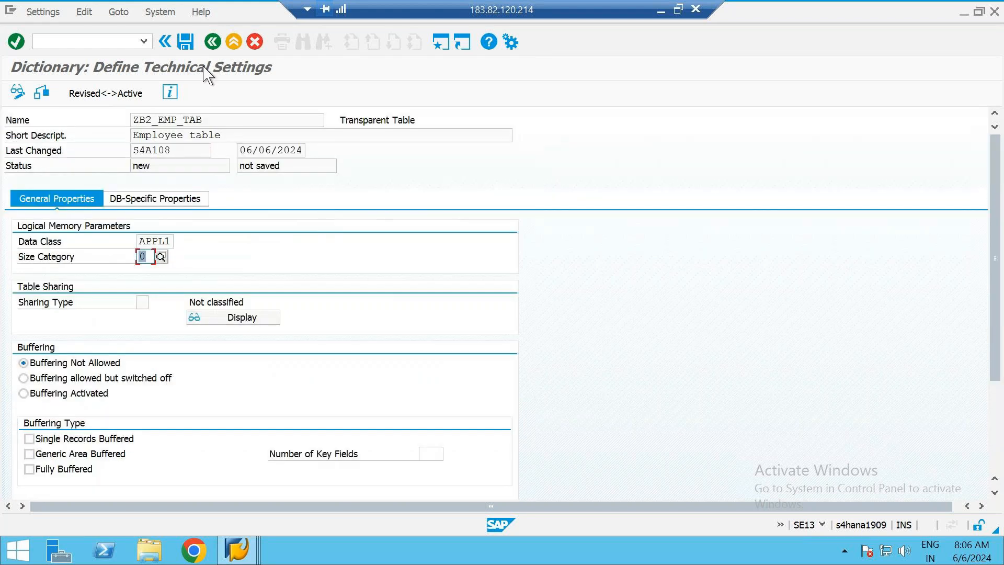
pyautogui.click(186, 43)
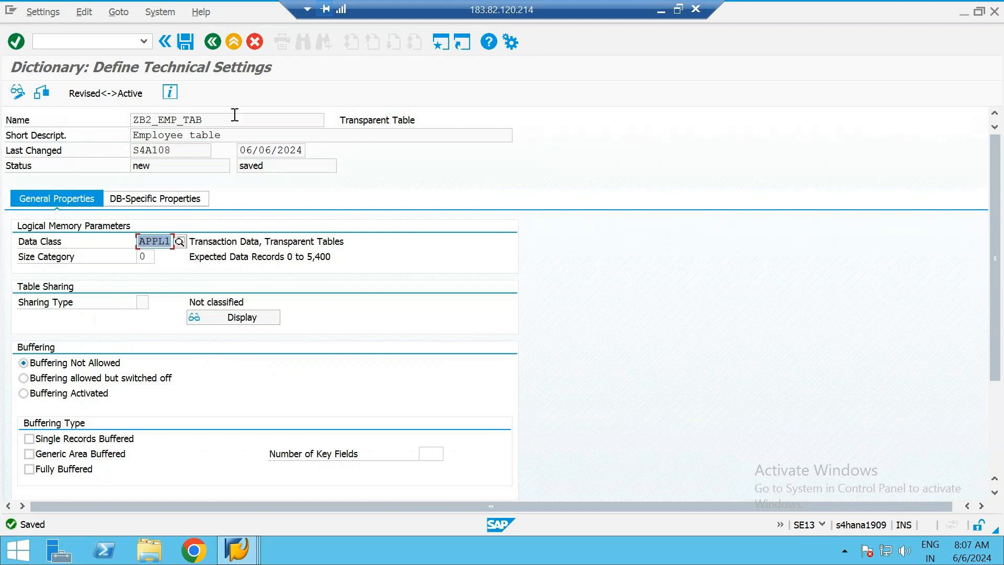
pyautogui.click(212, 42)
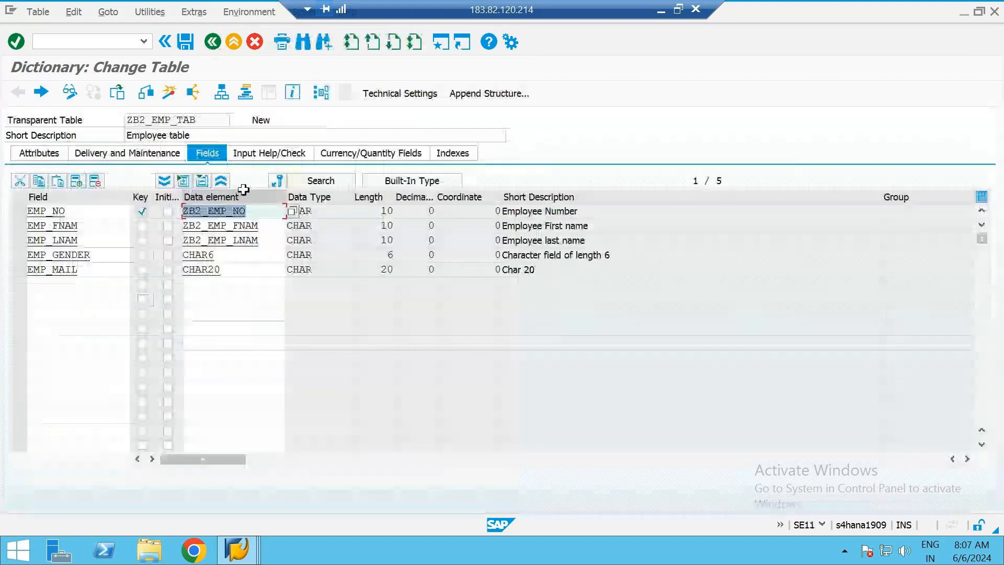
# Activate table ZB2_EMP_TAB, review the warnings in the activation log and return to the table definition
pyautogui.click(170, 93)
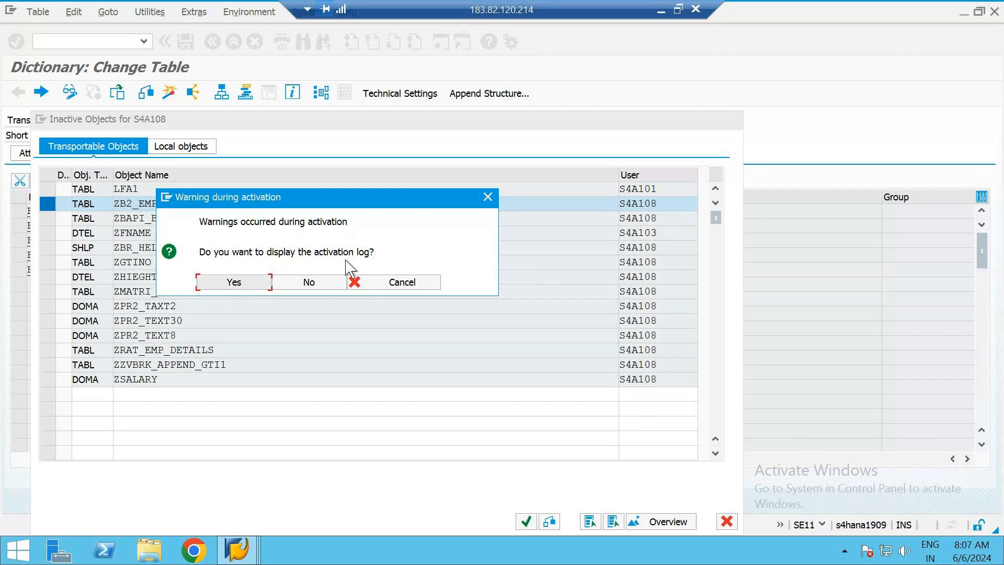
pyautogui.click(234, 284)
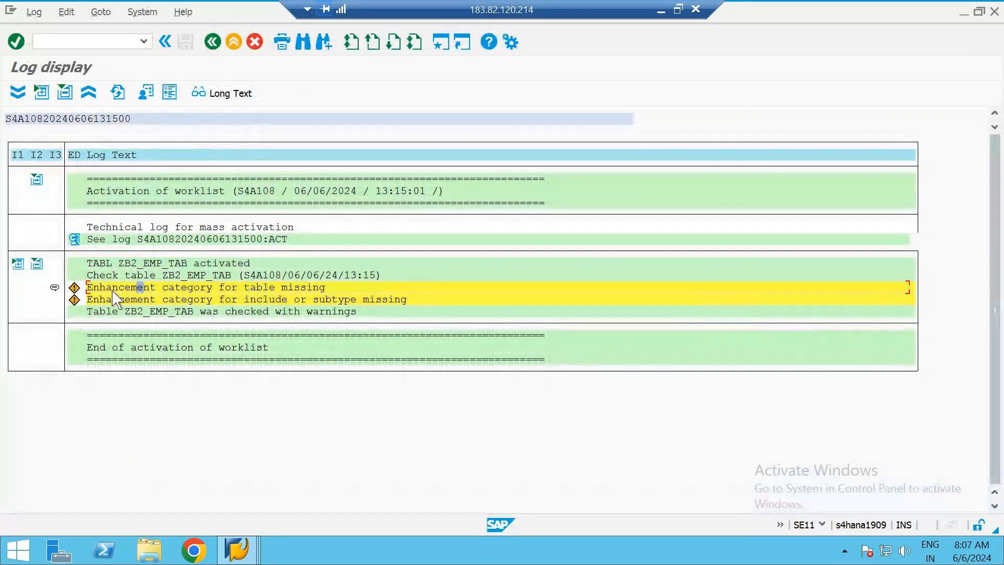
pyautogui.click(321, 300)
pyautogui.doubleClick(322, 299)
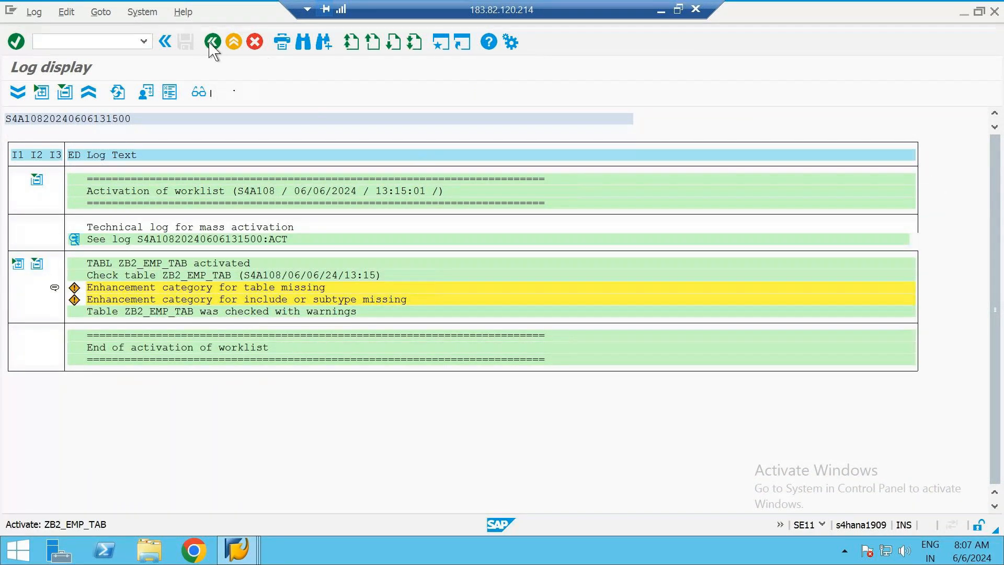
pyautogui.click(213, 42)
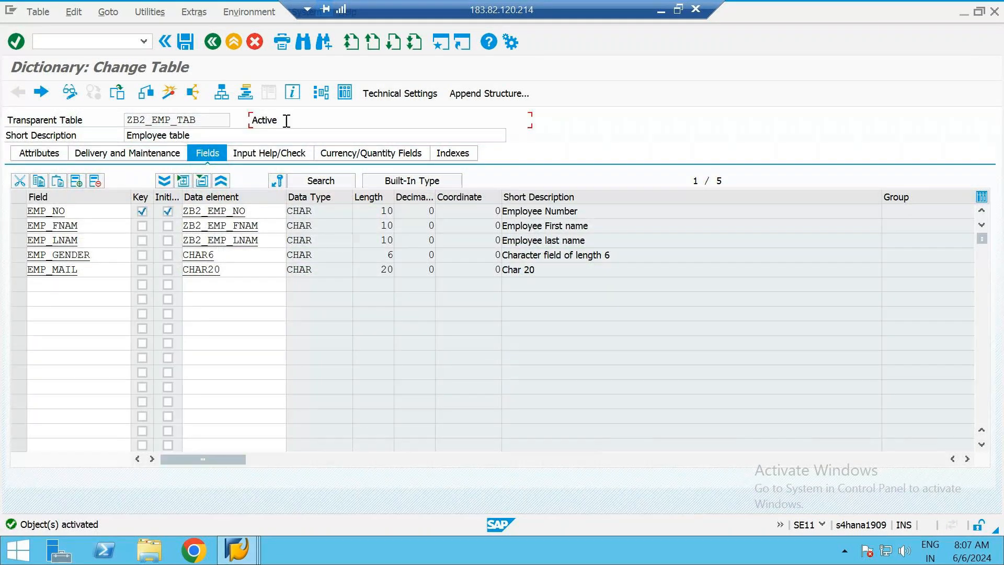
pyautogui.doubleClick(287, 121)
pyautogui.click(288, 120)
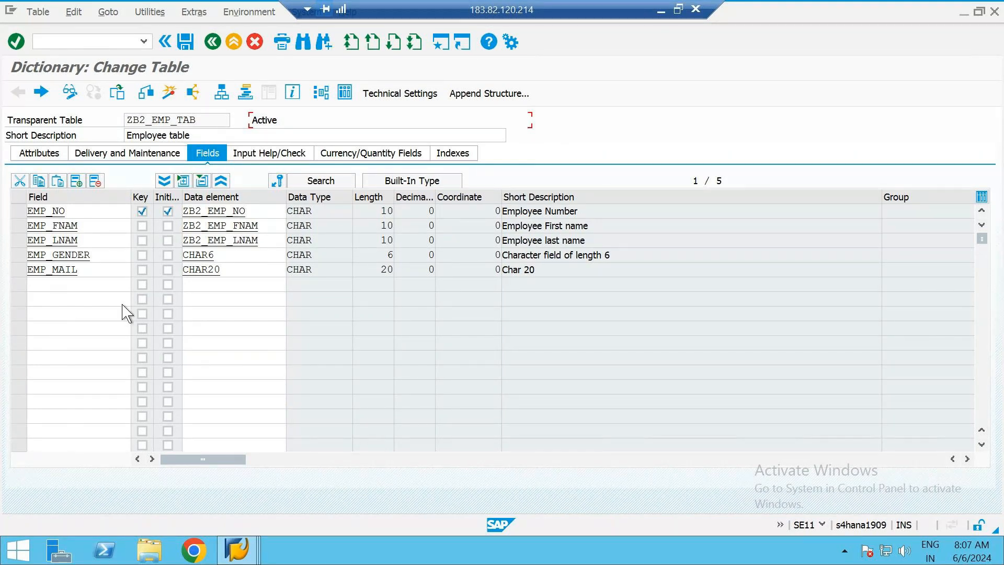
pyautogui.scroll(-2, 124, 309)
pyautogui.scroll(2, 124, 303)
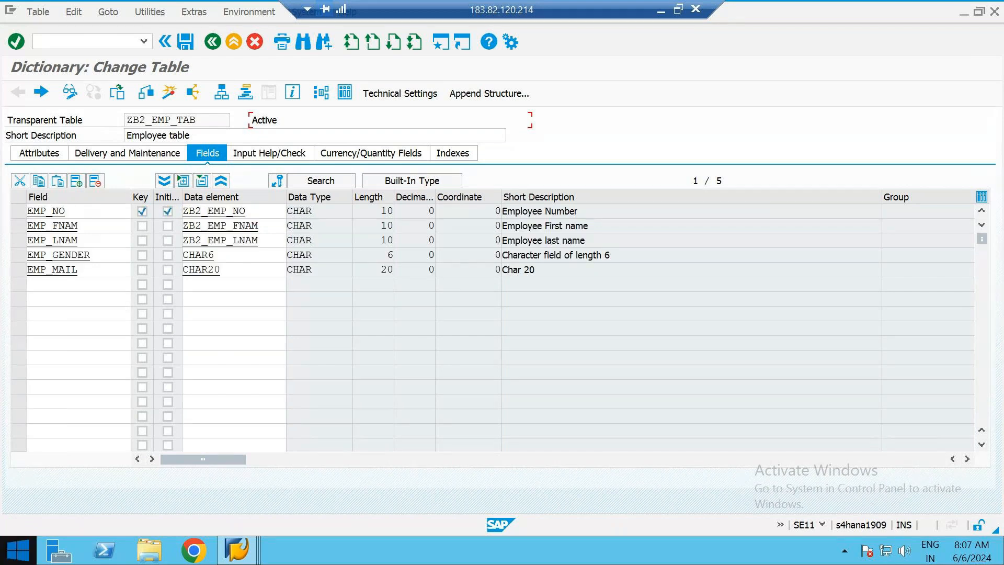
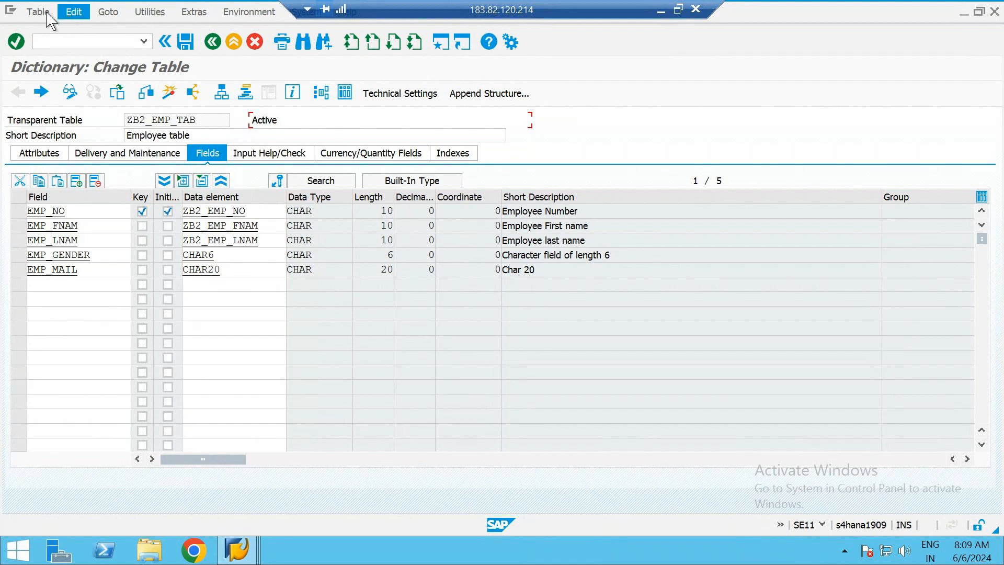
pyautogui.click(148, 15)
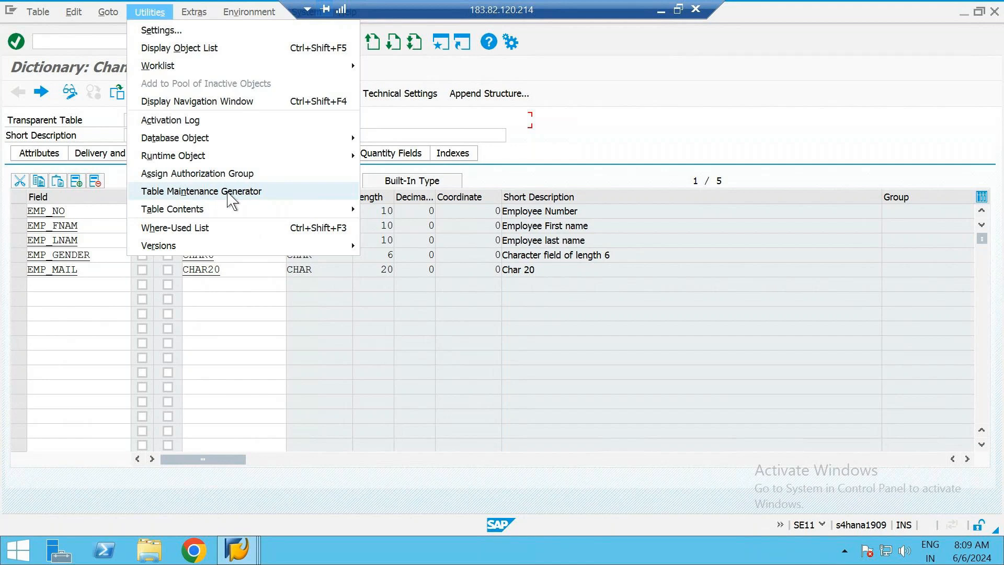
pyautogui.click(286, 195)
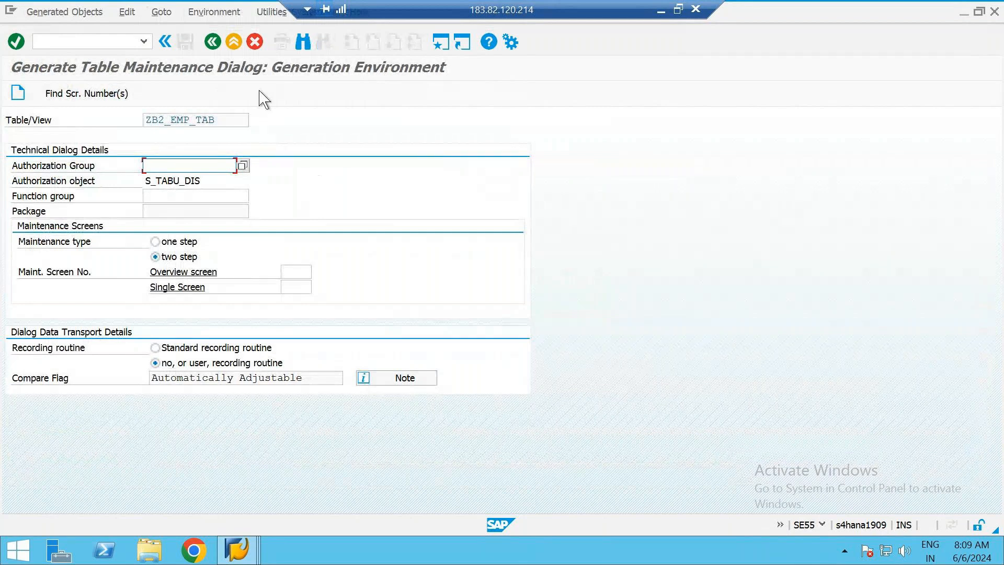
pyautogui.click(213, 42)
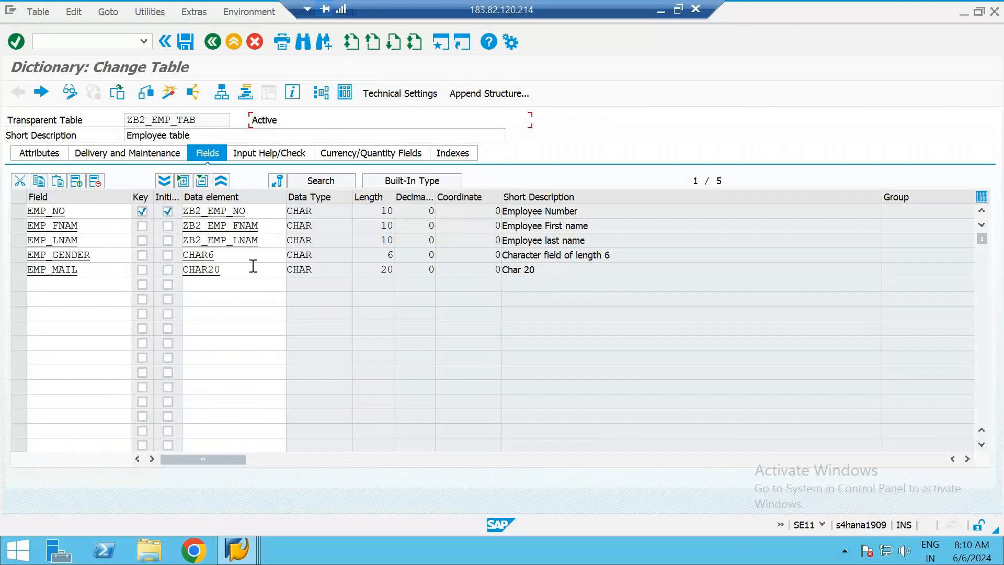
# Open the table maintenance generator for ZB2_EMP_TAB and choose authorization group &NC& from the possible entries
pyautogui.click(151, 15)
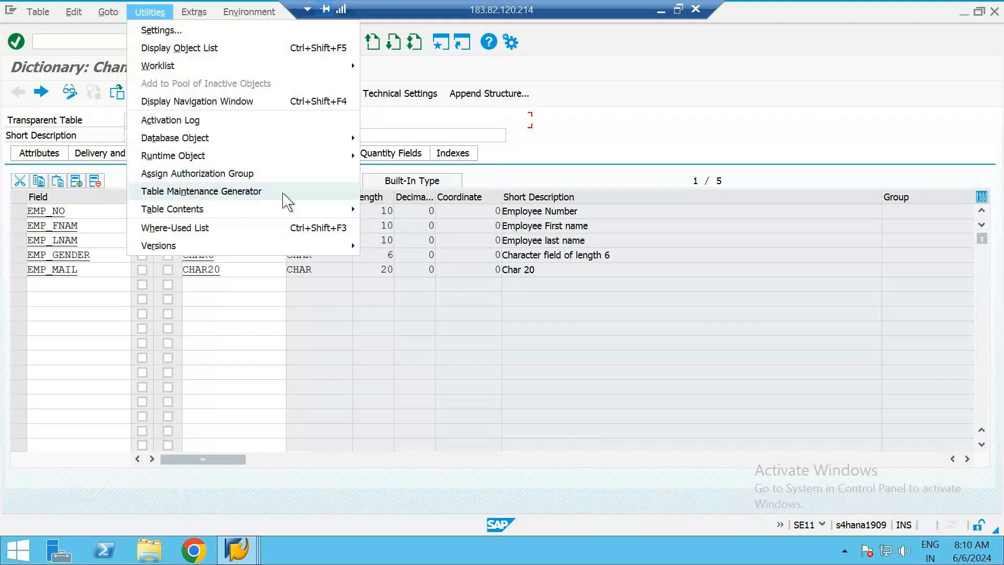
pyautogui.click(283, 194)
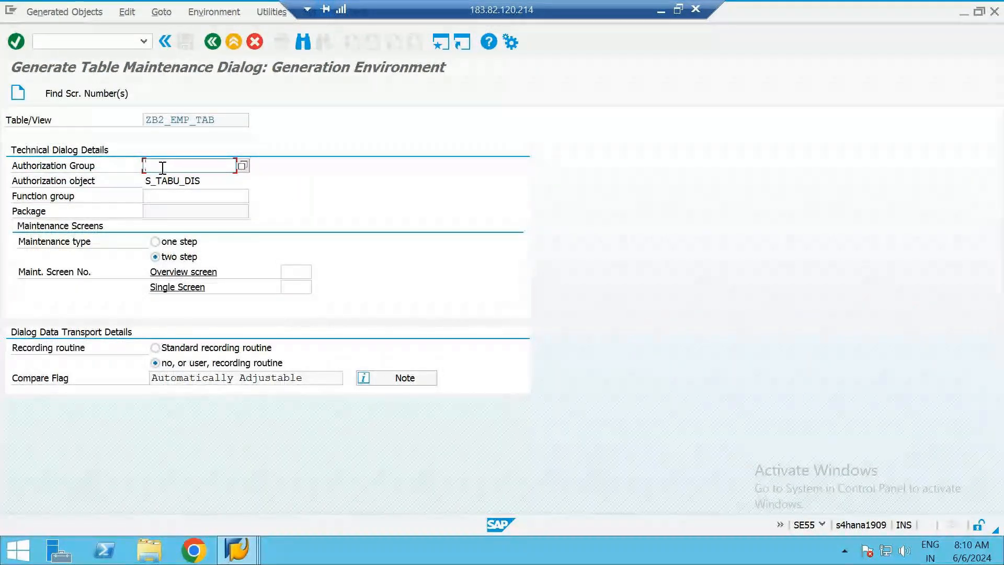
pyautogui.click(242, 167)
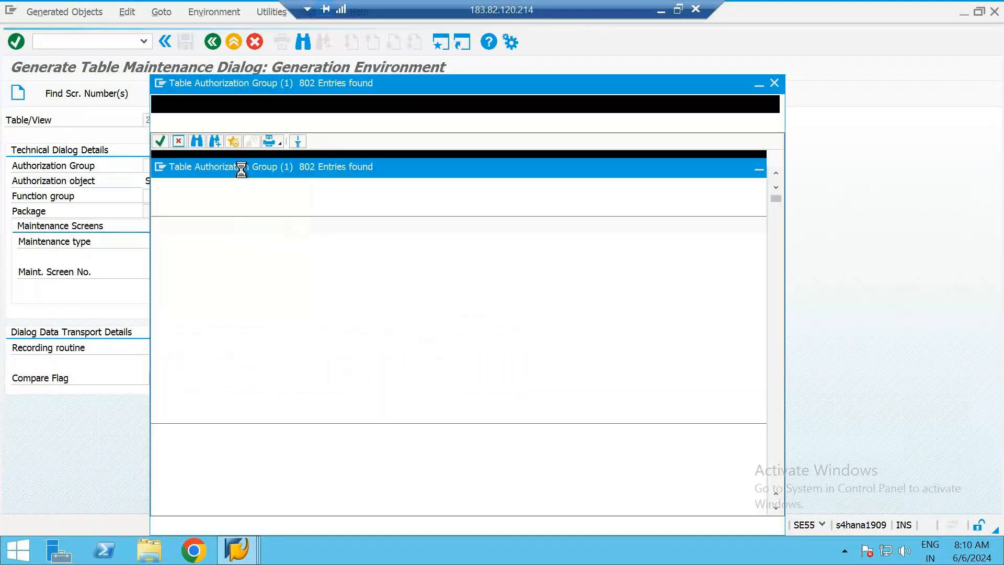
pyautogui.doubleClick(212, 243)
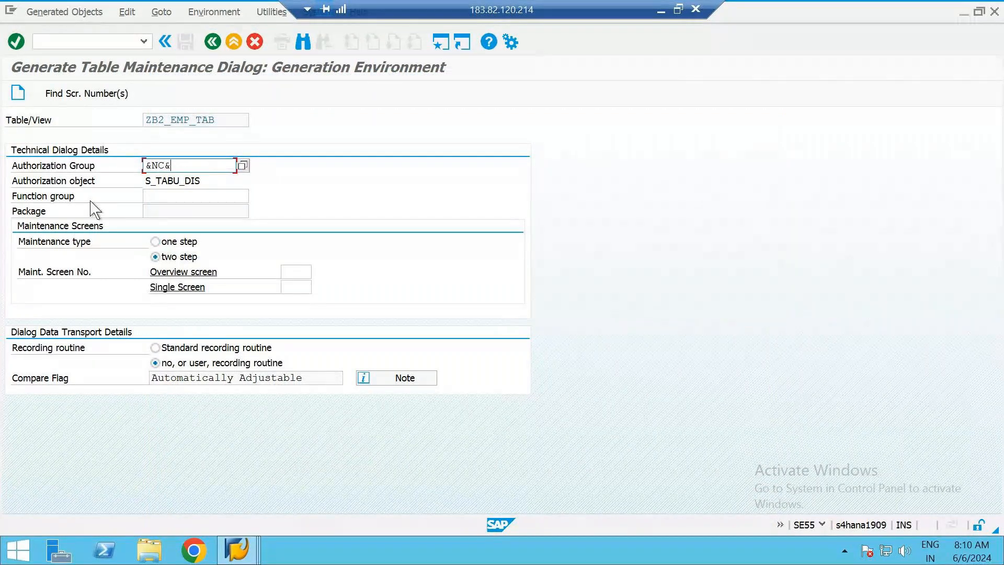
# Copy the table name ZB2_EMP_TAB into the function group of the maintenance dialog
pyautogui.click(159, 198)
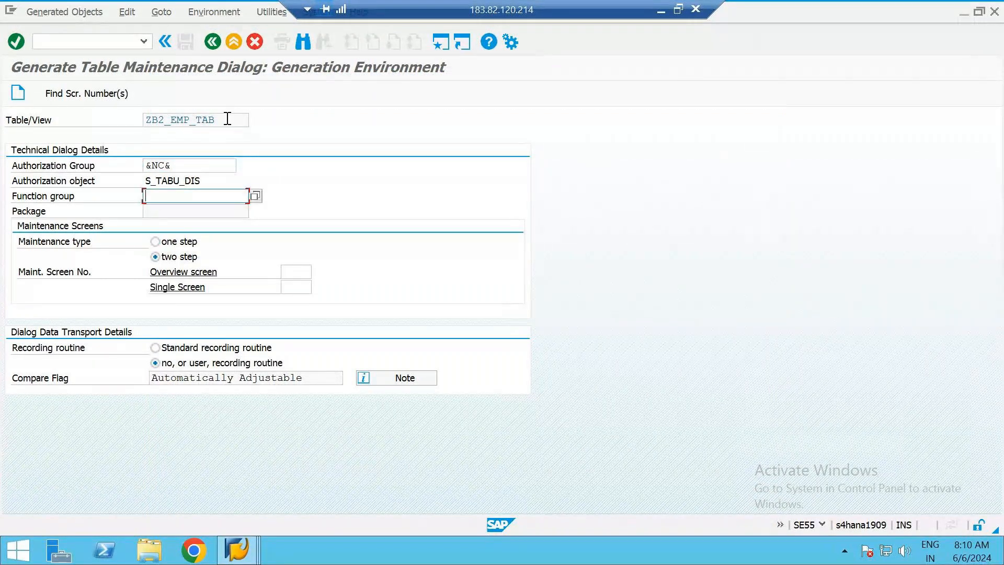
pyautogui.moveTo(227, 119); pyautogui.dragTo(127, 121)
pyautogui.hotkey('ctrl', 'c')
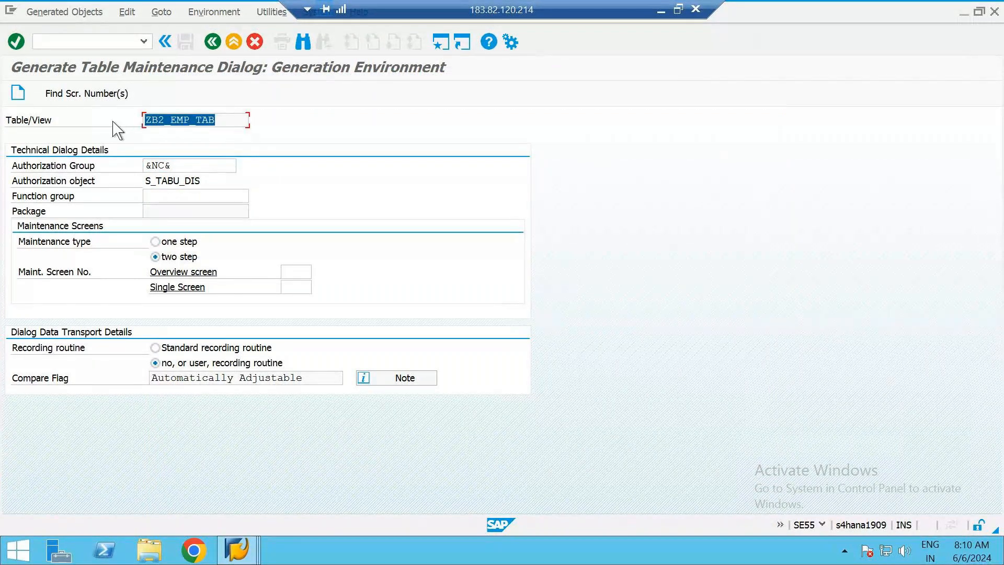
pyautogui.click(185, 196)
pyautogui.hotkey('ctrl', 'v')
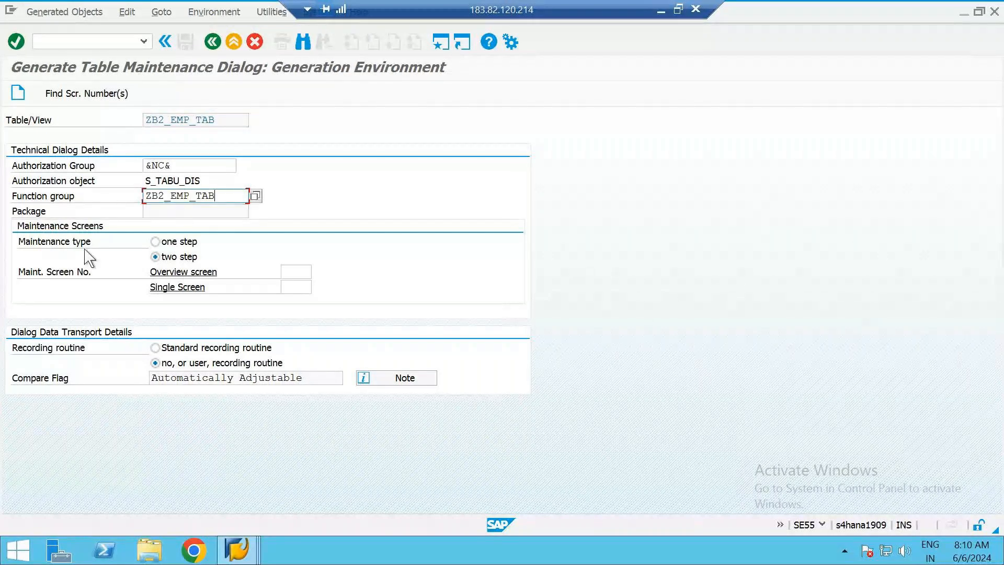
# Set the maintenance type to one step and the overview screen number to 1
pyautogui.click(156, 242)
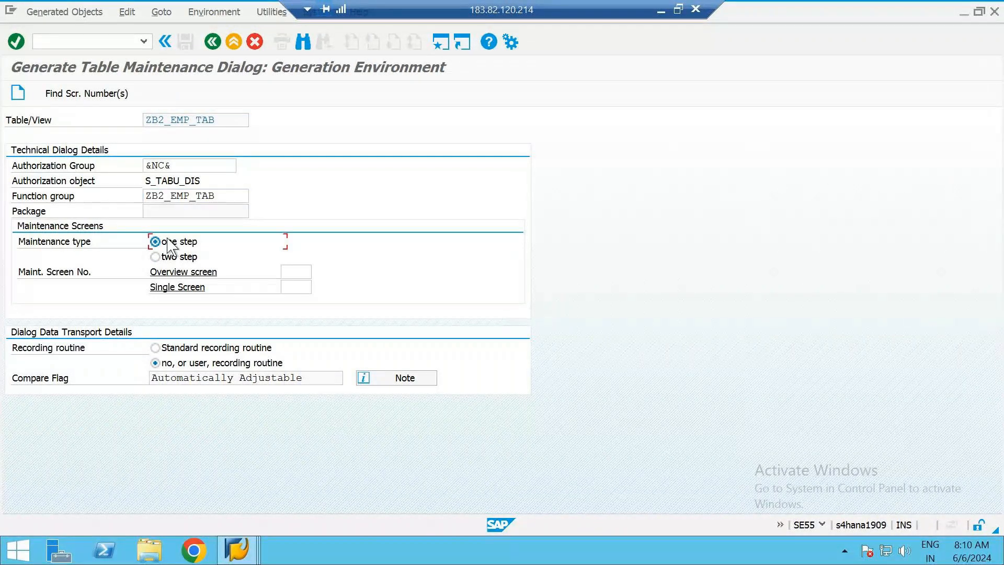
pyautogui.click(291, 272)
pyautogui.write('1')
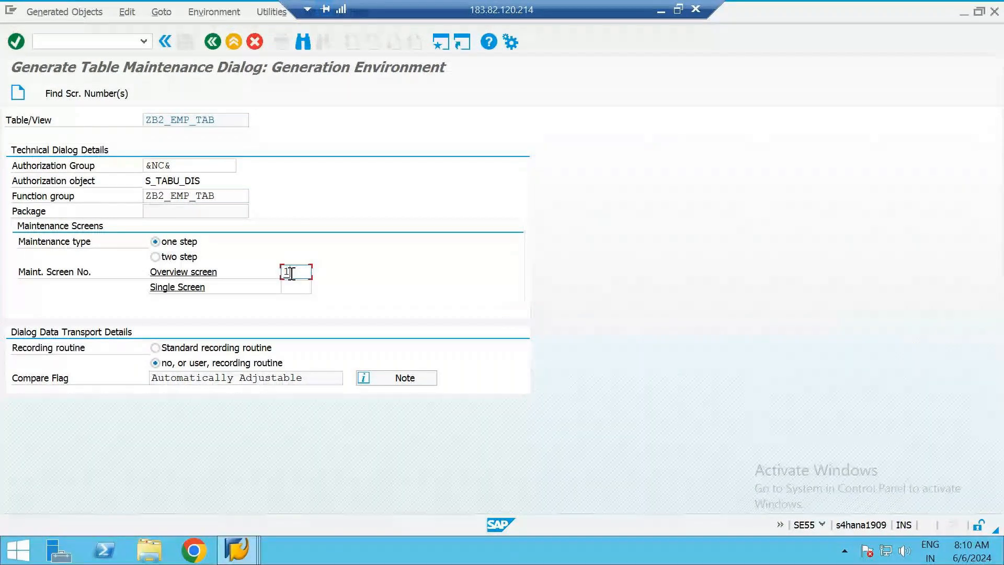
# Compare the recording routine options, select the standard recording routine and review the authorization group and overview screen entries
pyautogui.click(156, 348)
pyautogui.click(191, 364)
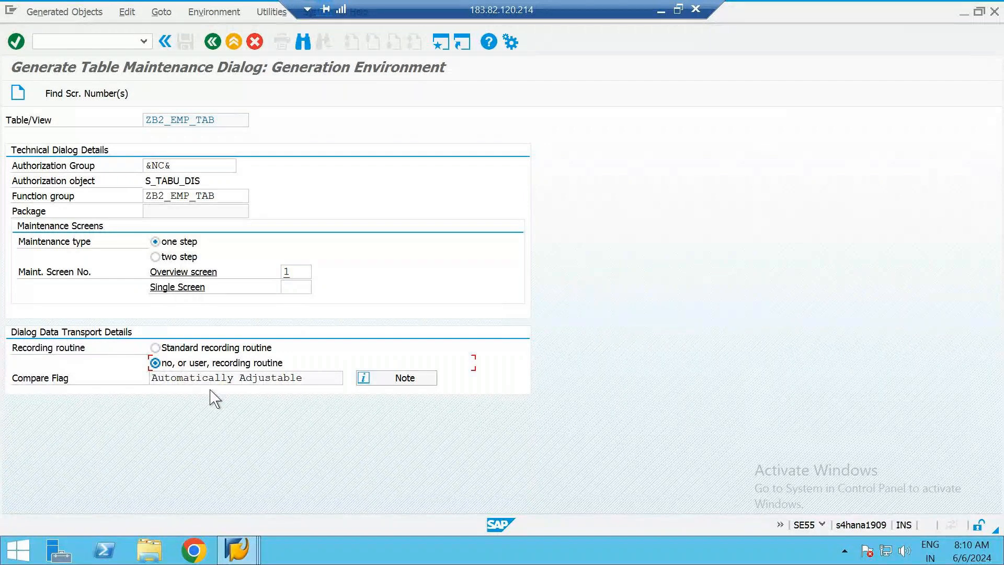
pyautogui.click(179, 350)
pyautogui.click(186, 368)
pyautogui.click(183, 349)
pyautogui.click(190, 166)
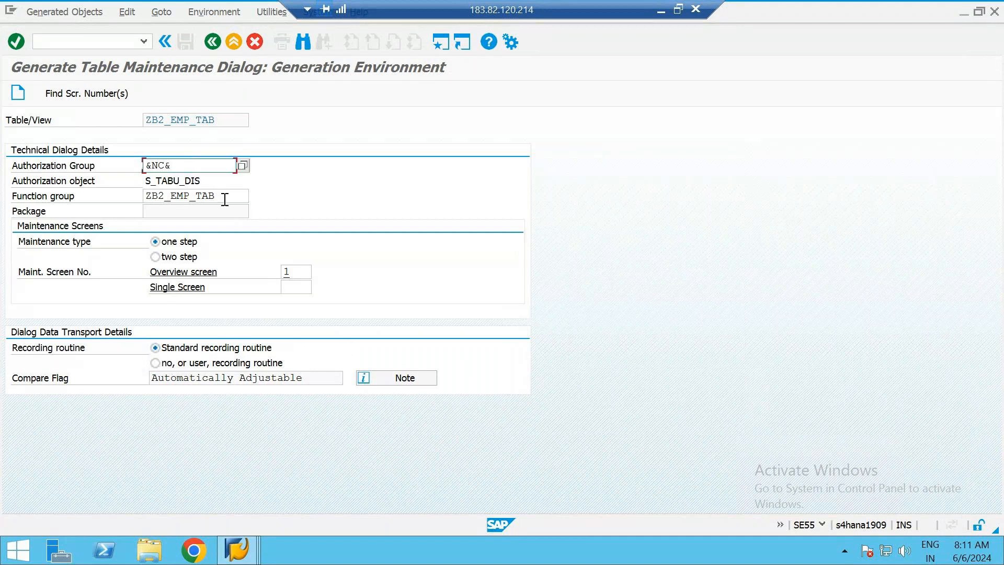
pyautogui.click(295, 274)
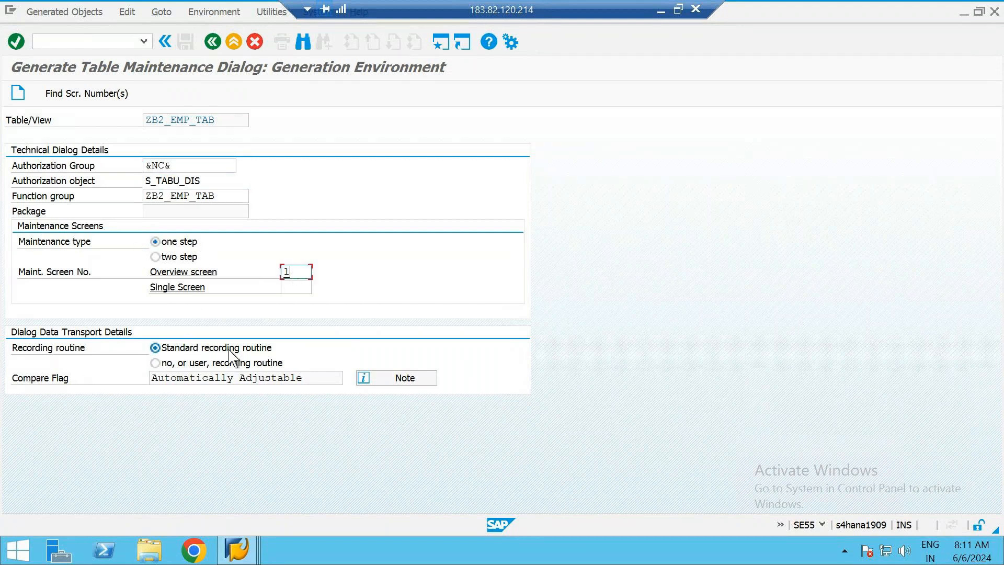
# Create the maintenance dialog in package ZB2_ABAP with the proposed "Employee table" workbench request, and return to the table definition
pyautogui.click(19, 94)
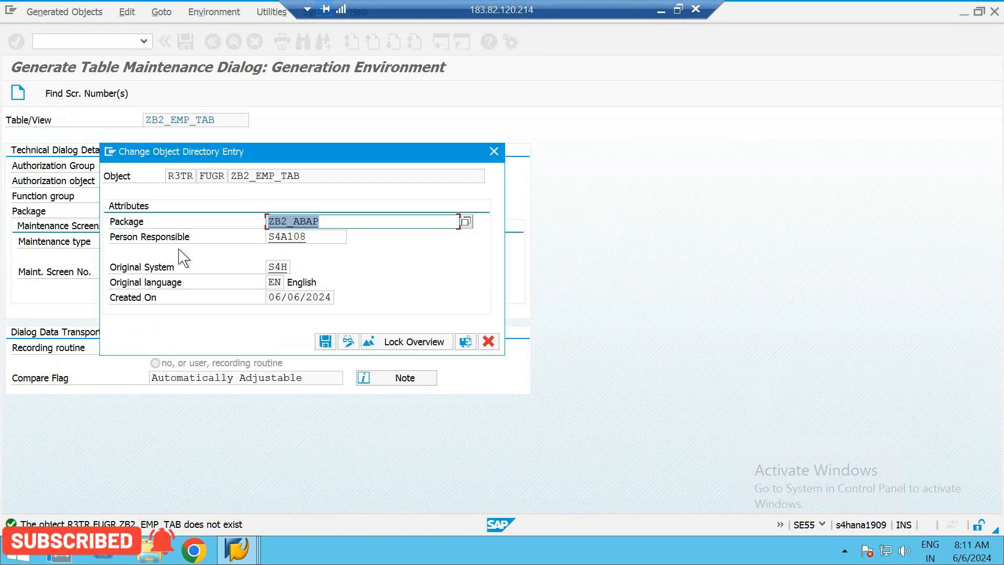
pyautogui.click(322, 341)
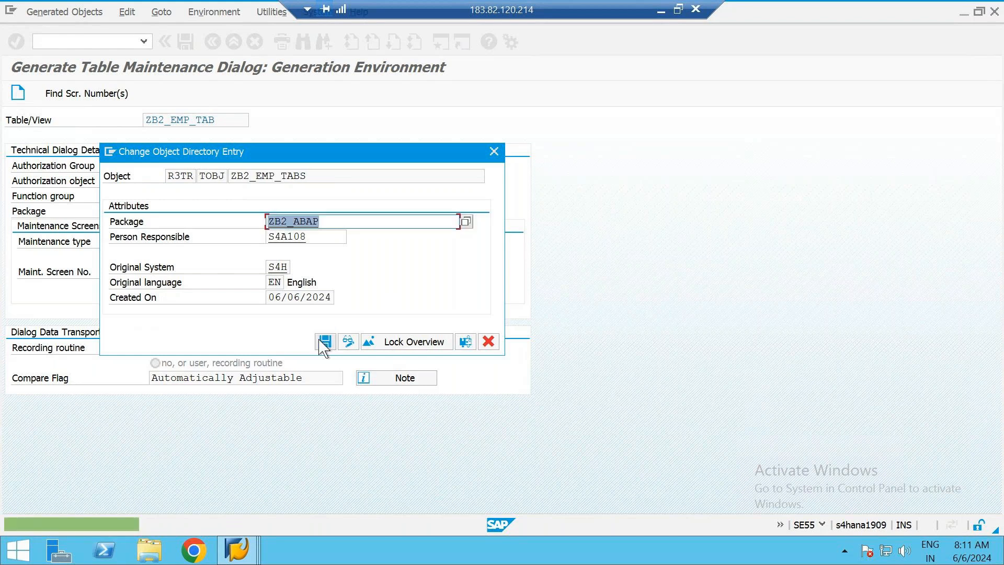
pyautogui.click(324, 341)
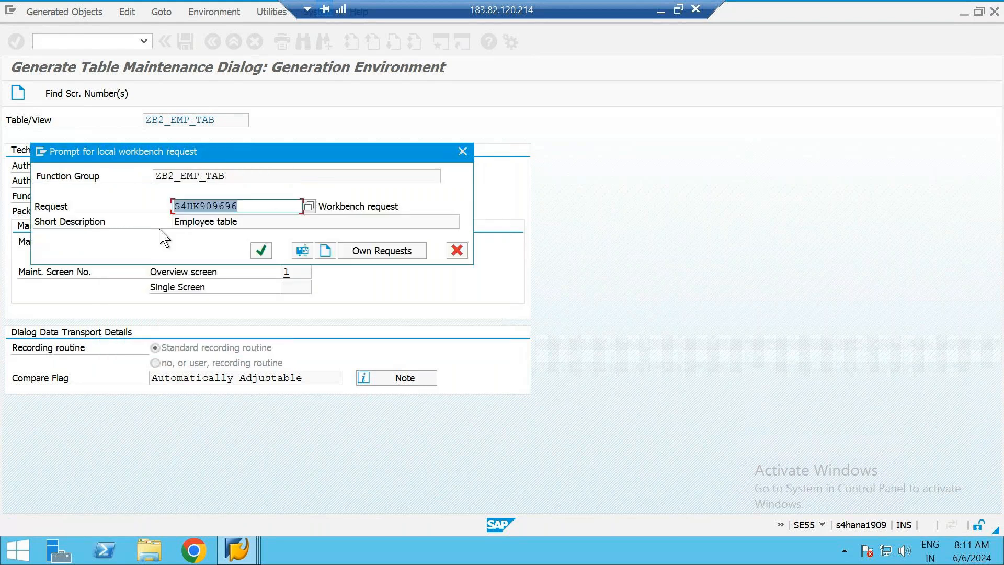
pyautogui.click(263, 252)
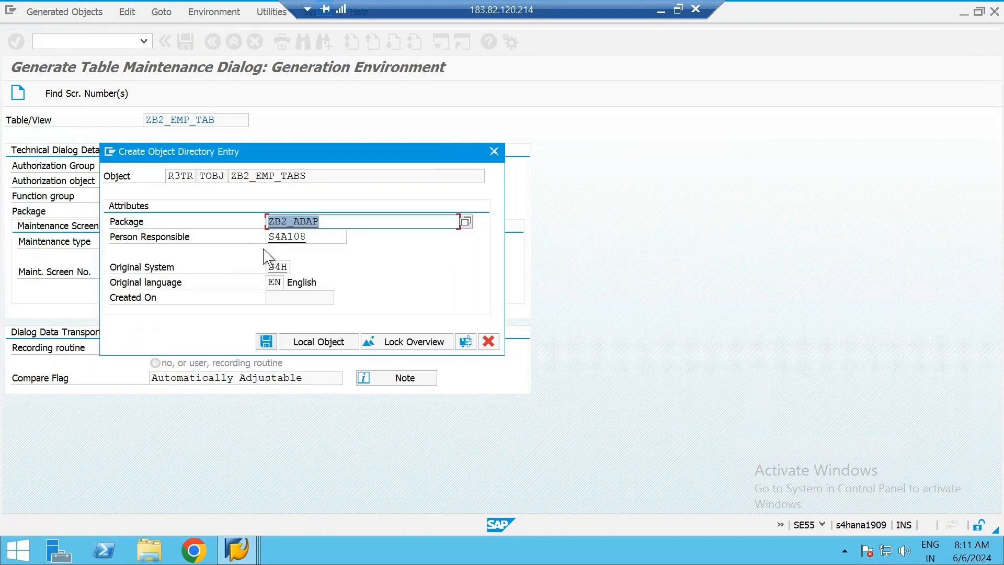
pyautogui.click(266, 341)
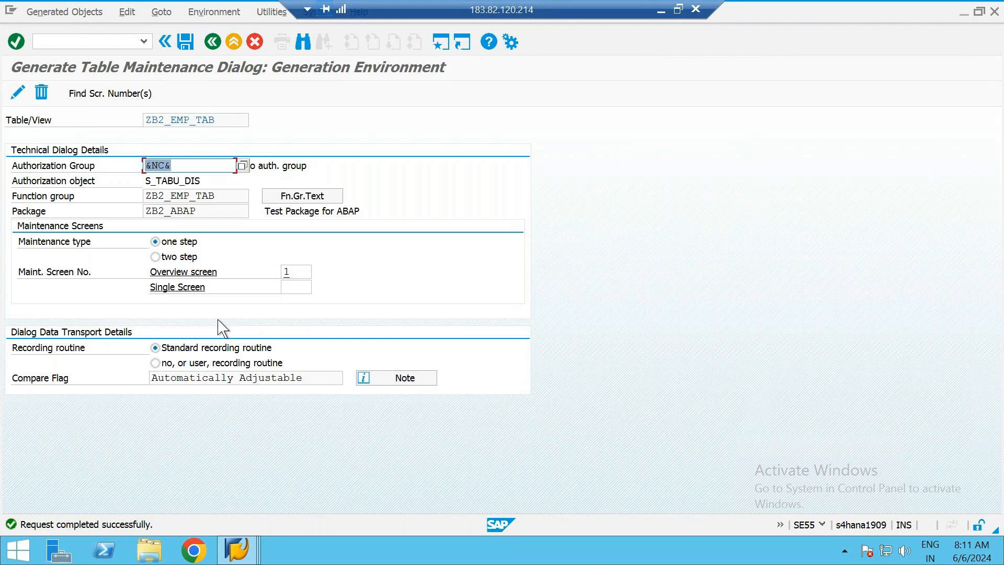
pyautogui.click(209, 43)
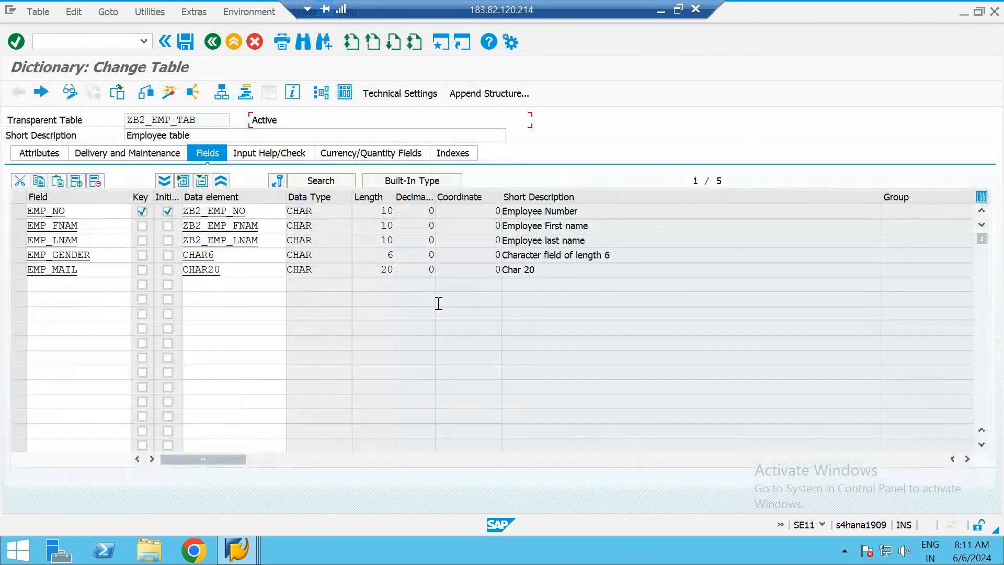
# Switch to the slide with the employee sample records to review it, and return to the field list of ZB2_EMP_TAB
pyautogui.click(661, 11)
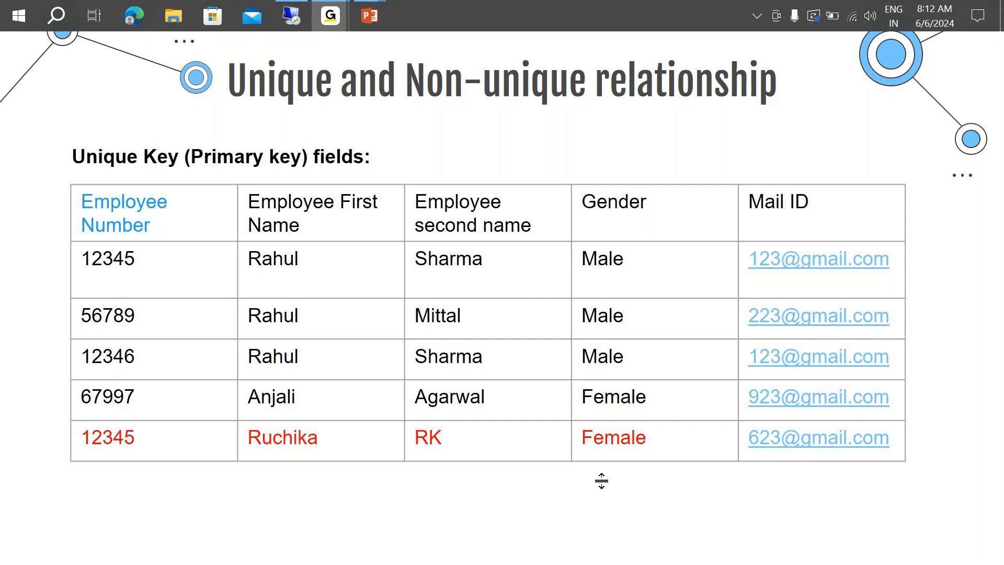
pyautogui.hotkey('alt', 'Tab')
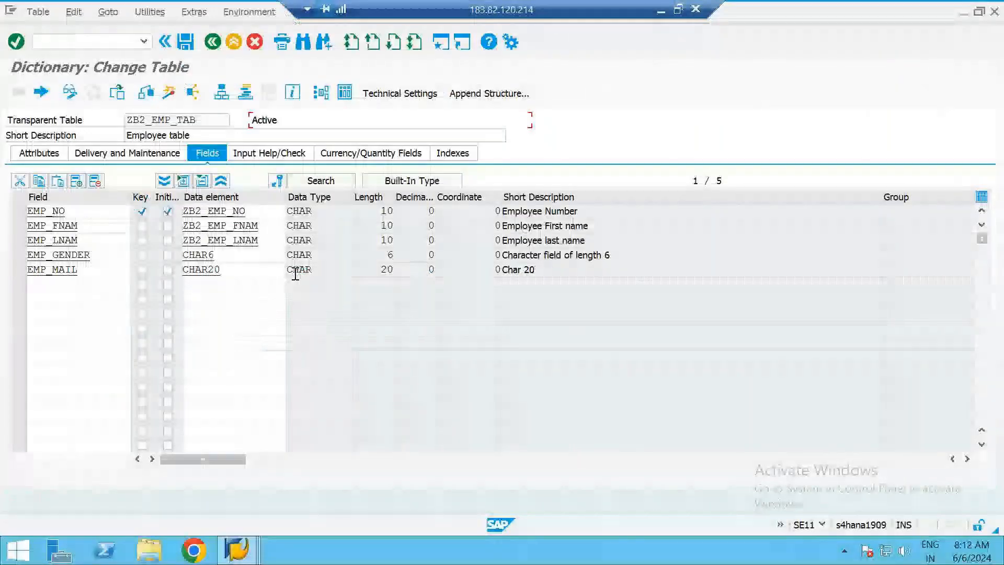
pyautogui.click(243, 269)
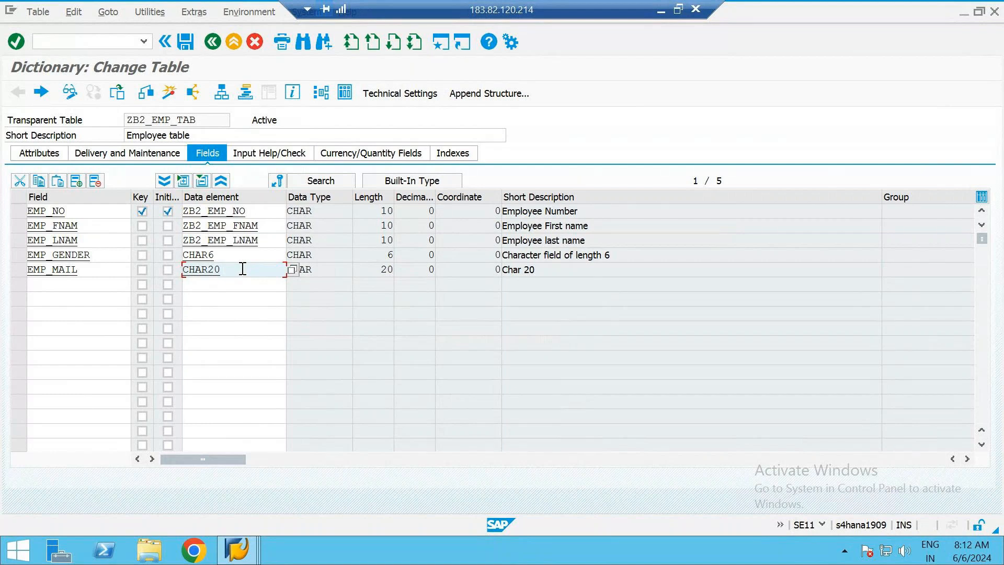
# Open transaction SM30 in a new session with the command /osm30
pyautogui.click(93, 39)
pyautogui.write('/o')
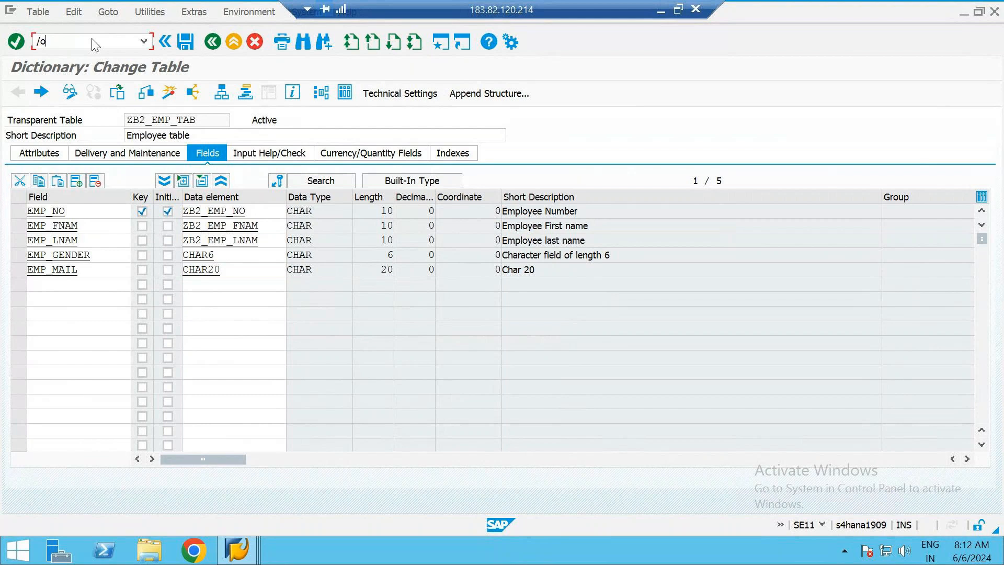
pyautogui.write('sm30')
pyautogui.hotkey('shift', 'Home')
pyautogui.write('/')
pyautogui.hotkey('shift', 'Left')
pyautogui.hotkey('shift', 'Left')
pyautogui.press('Right')
pyautogui.hotkey('shift', 'Right')
pyautogui.hotkey('shift', 'Right')
pyautogui.press('End')
pyautogui.hotkey('shift', 'Left')
pyautogui.hotkey('shift', 'Left')
pyautogui.hotkey('shift', 'Left')
pyautogui.hotkey('shift', 'Left')
pyautogui.press('Right')
pyautogui.press('Return')
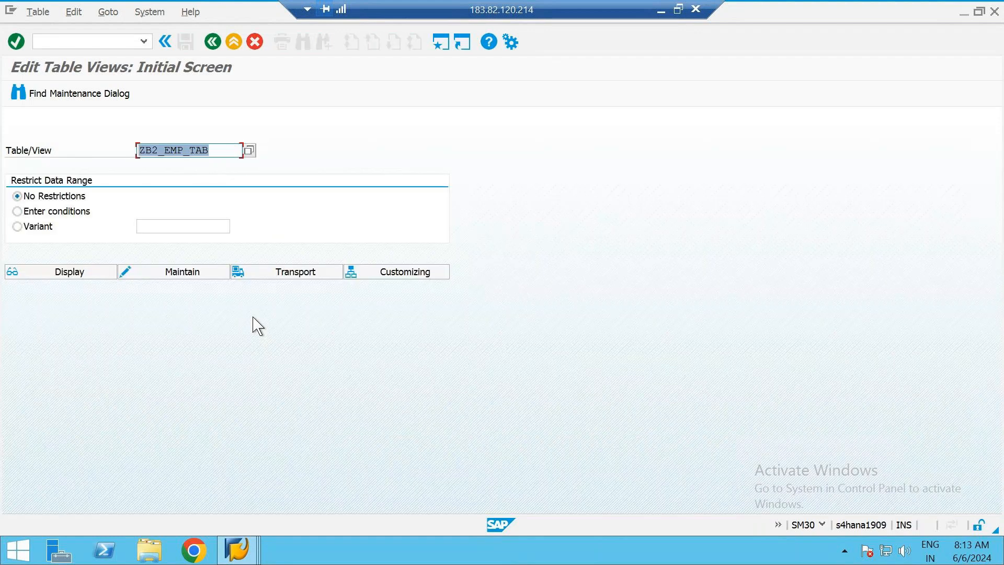
# Open table ZB2_EMP_TAB for maintenance without data restrictions and acknowledge the cross-client notice
pyautogui.click(41, 155)
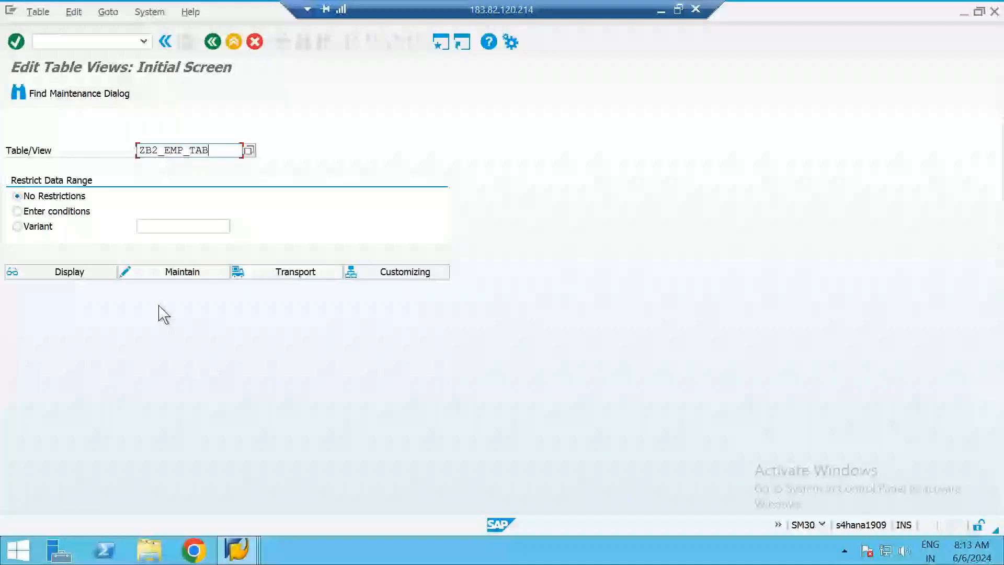
pyautogui.click(182, 272)
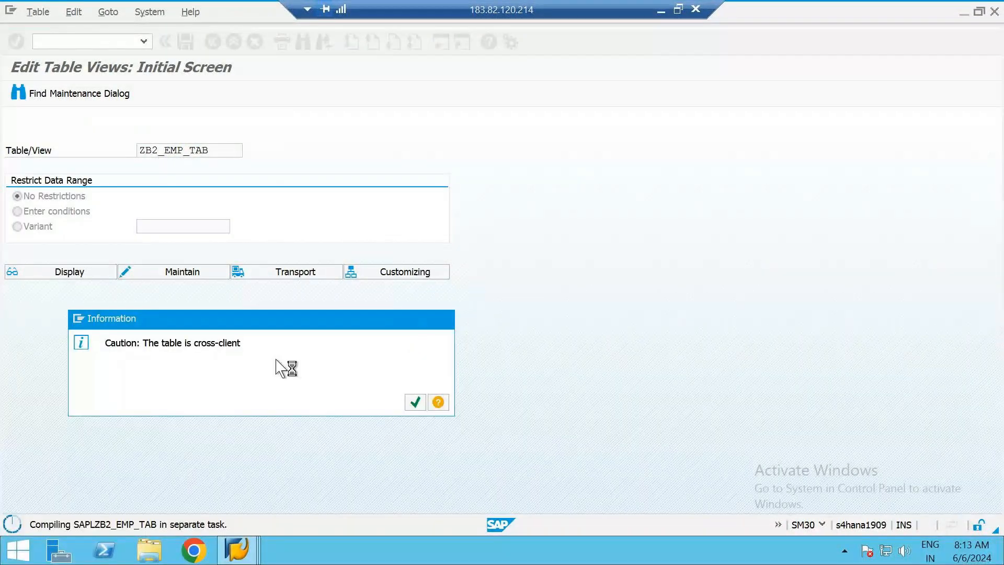
pyautogui.press('Return')
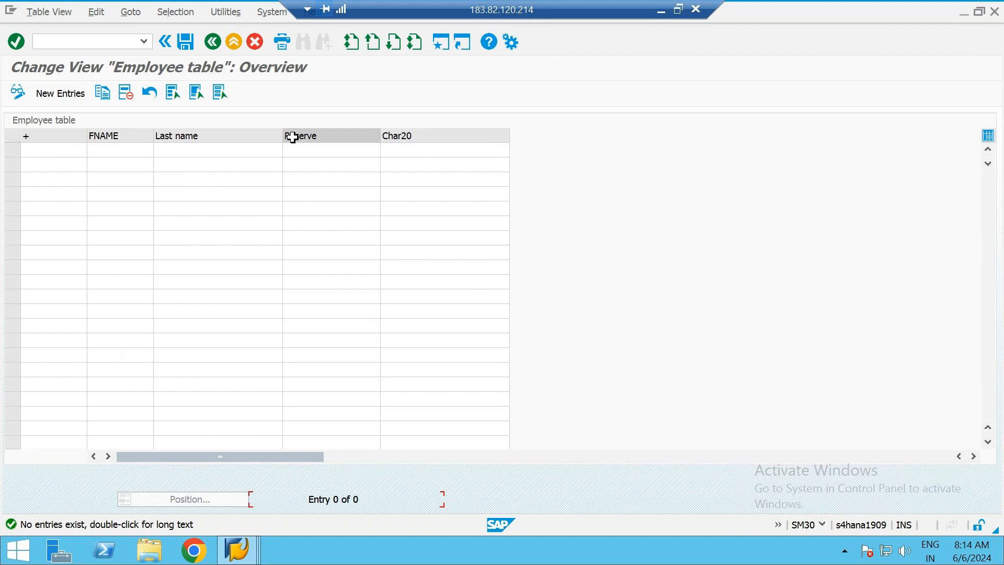
# Return to the ZB2_EMP_TAB definition, review the gender field's data element and open data element ZB2_EMP_NO of field EMP_NO
pyautogui.hotkey('alt', 'Tab')
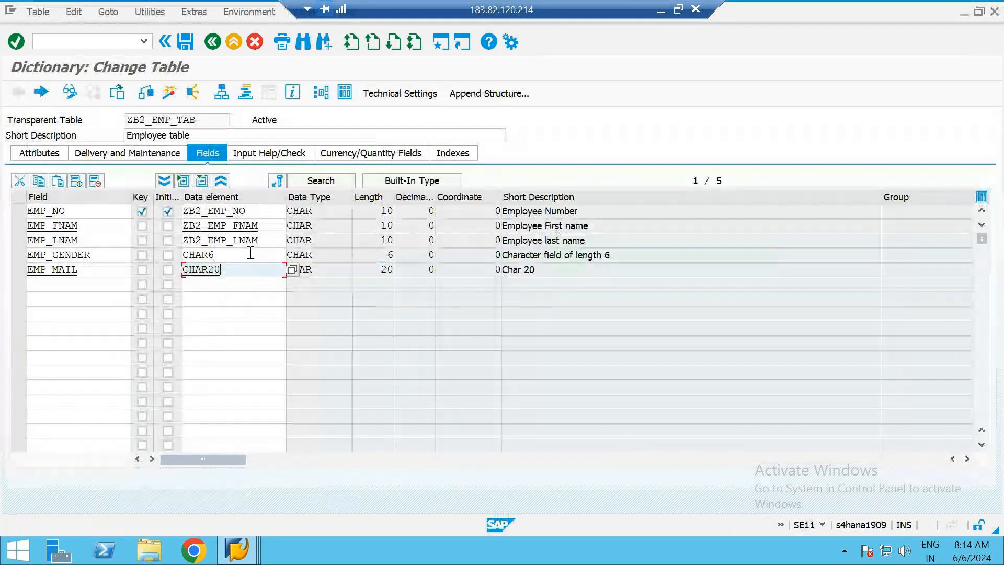
pyautogui.click(250, 254)
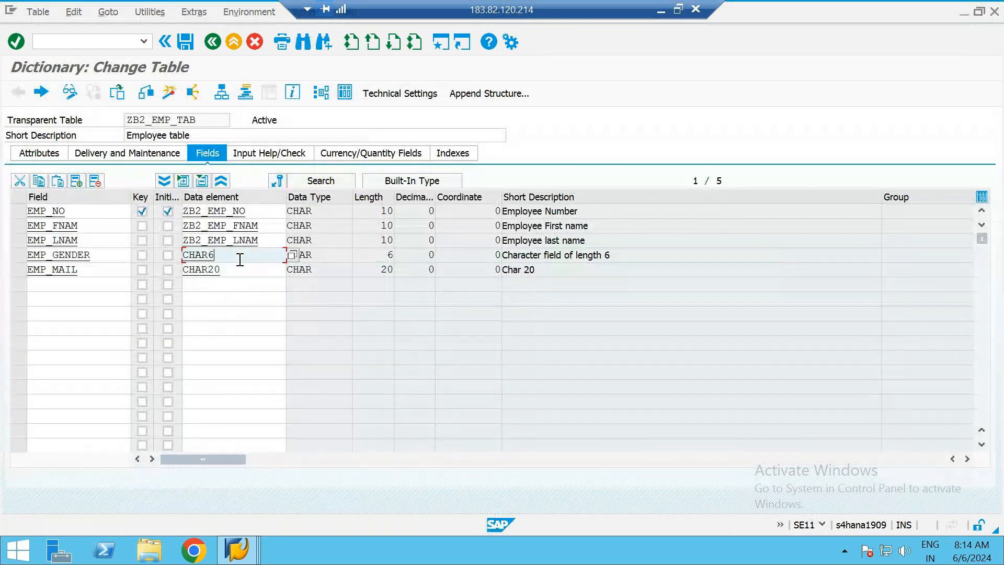
pyautogui.click(92, 259)
pyautogui.moveTo(92, 260); pyautogui.dragTo(18, 261)
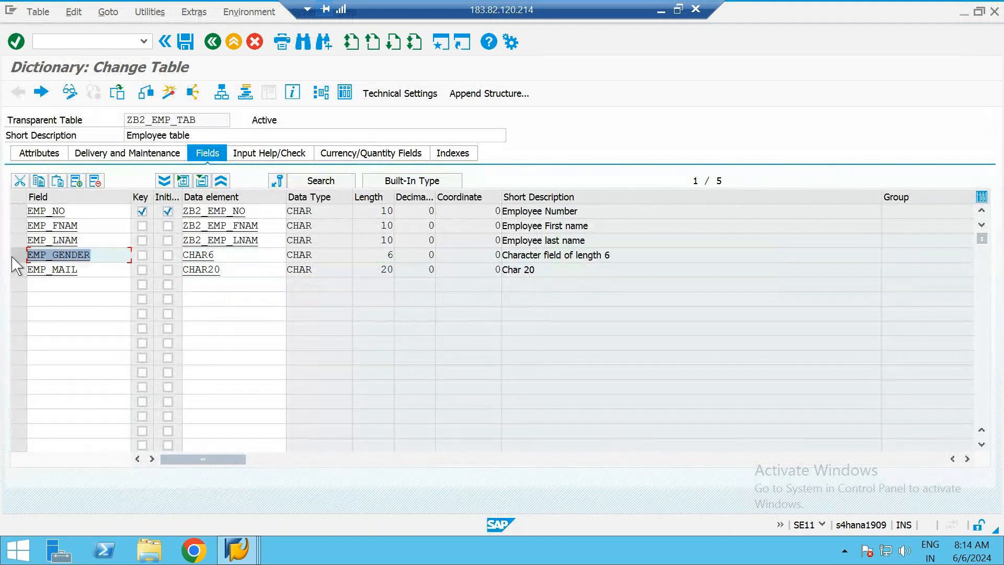
pyautogui.click(235, 255)
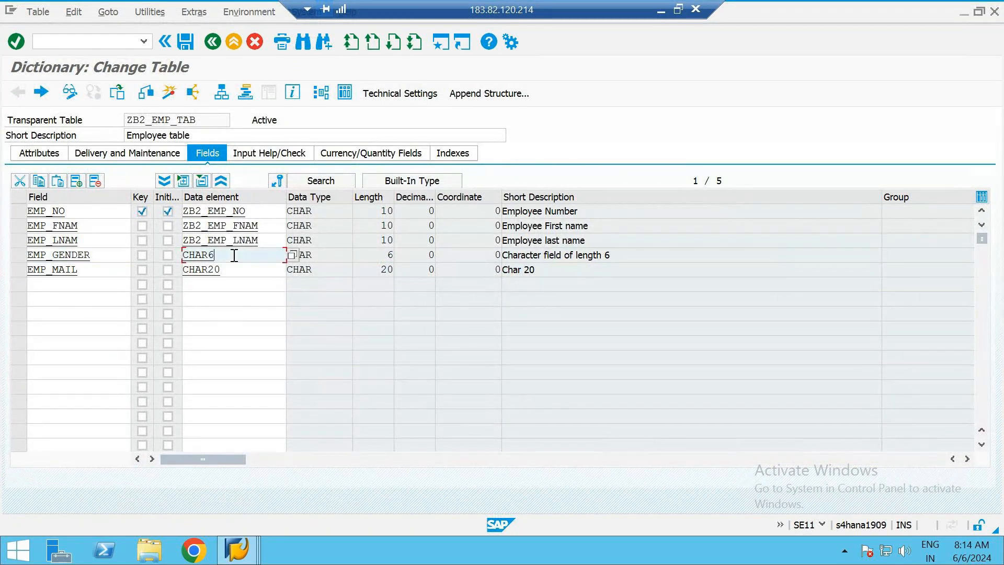
pyautogui.click(224, 212)
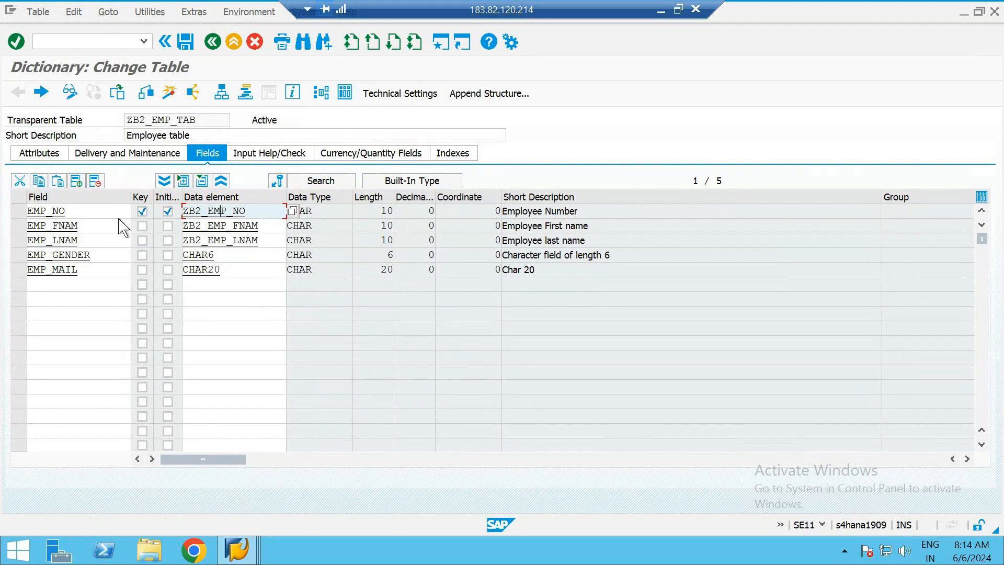
pyautogui.doubleClick(241, 211)
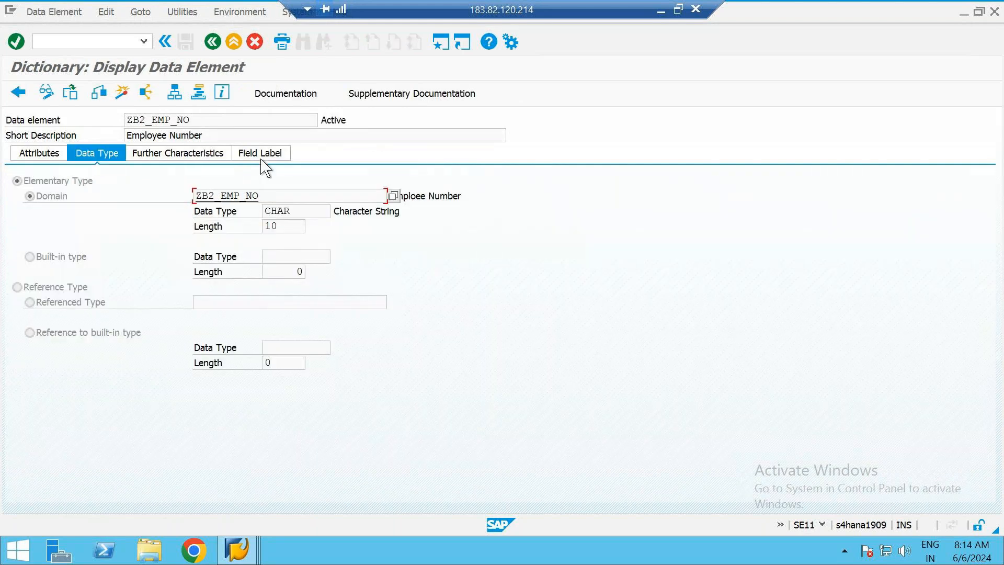
# Compare the field labels of data element ZB2_EMP_NO with the first column heading of the SM30 maintenance view, and return to the table's field list
pyautogui.click(262, 153)
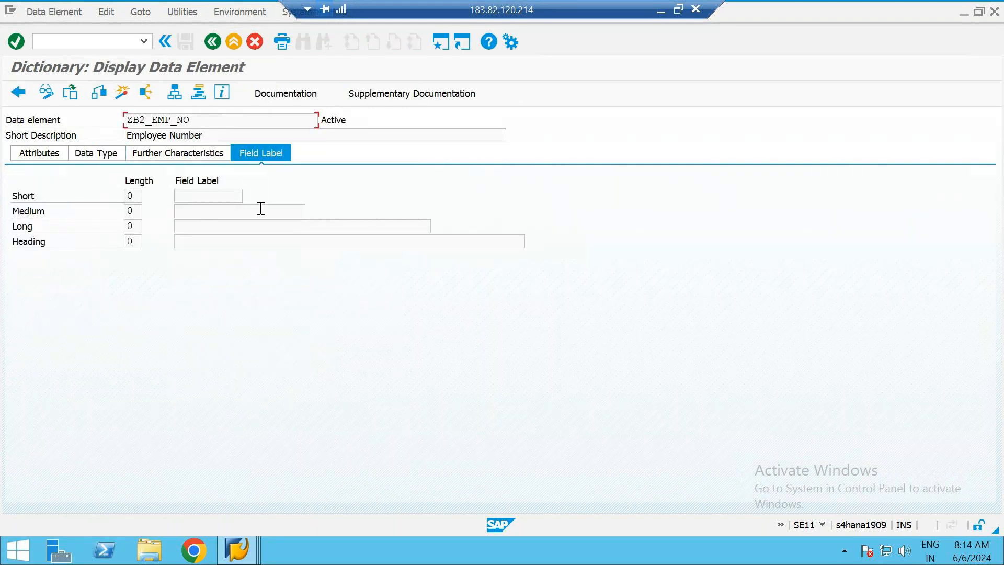
pyautogui.hotkey('alt', 'Tab')
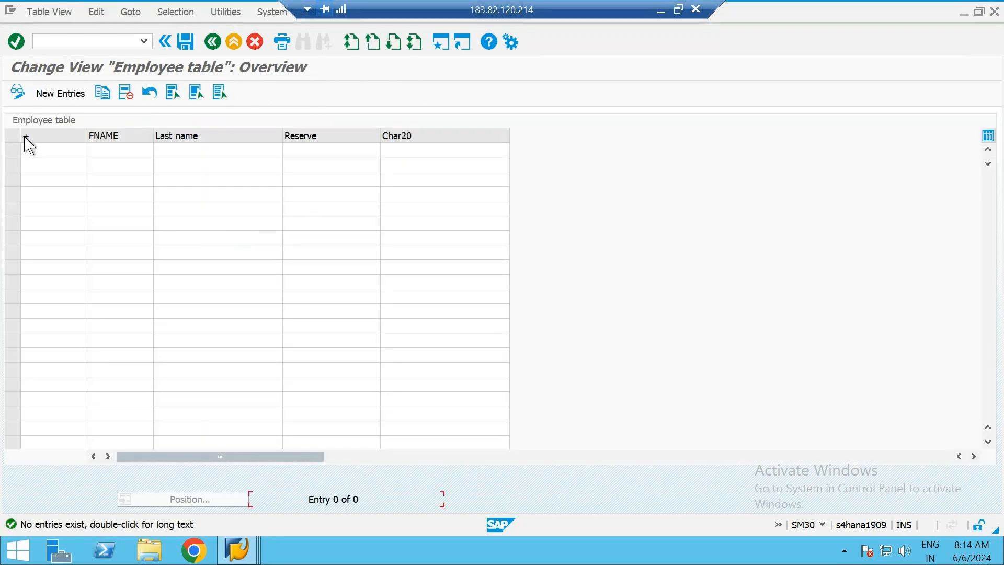
pyautogui.hotkey('alt', 'Tab')
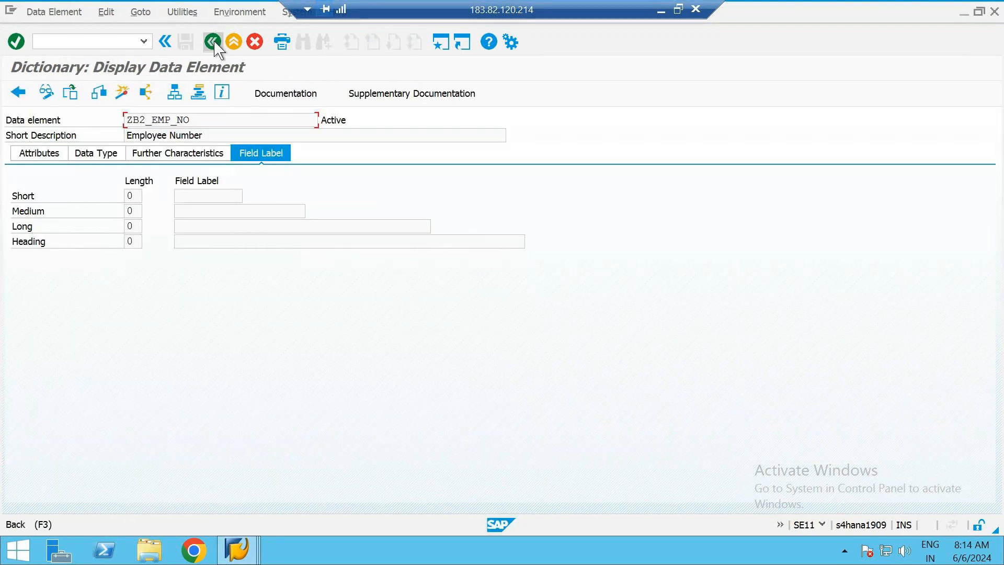
pyautogui.click(213, 42)
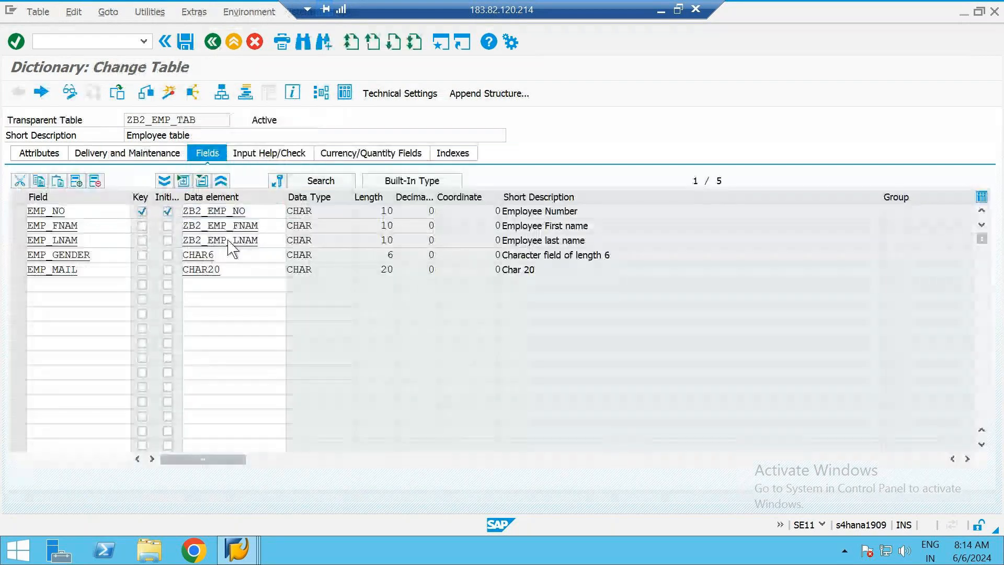
# Compare the field labels of data element ZB2_EMP_LNAM with the Last name column of the maintenance view, and return to the field list
pyautogui.doubleClick(230, 239)
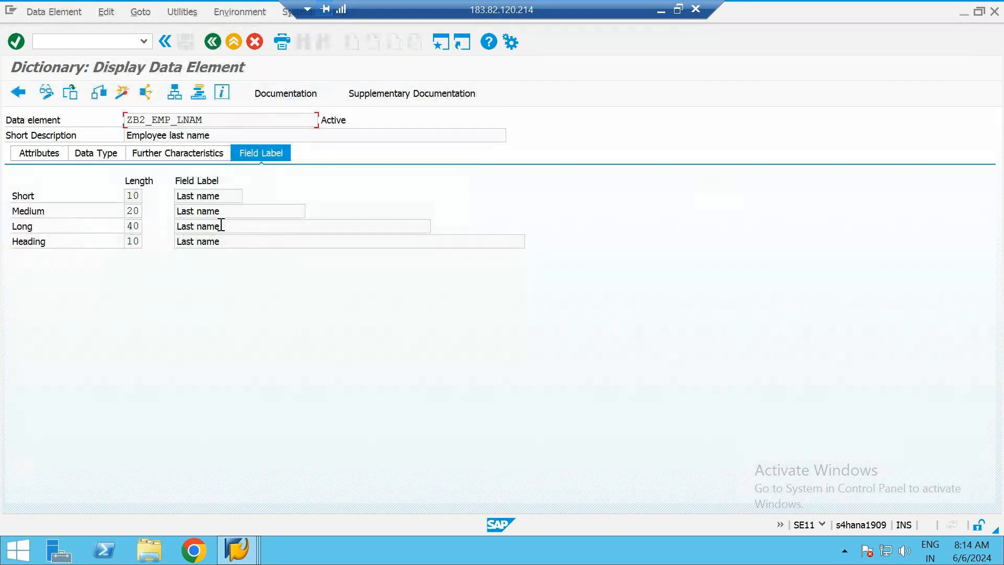
pyautogui.hotkey('alt', 'Tab')
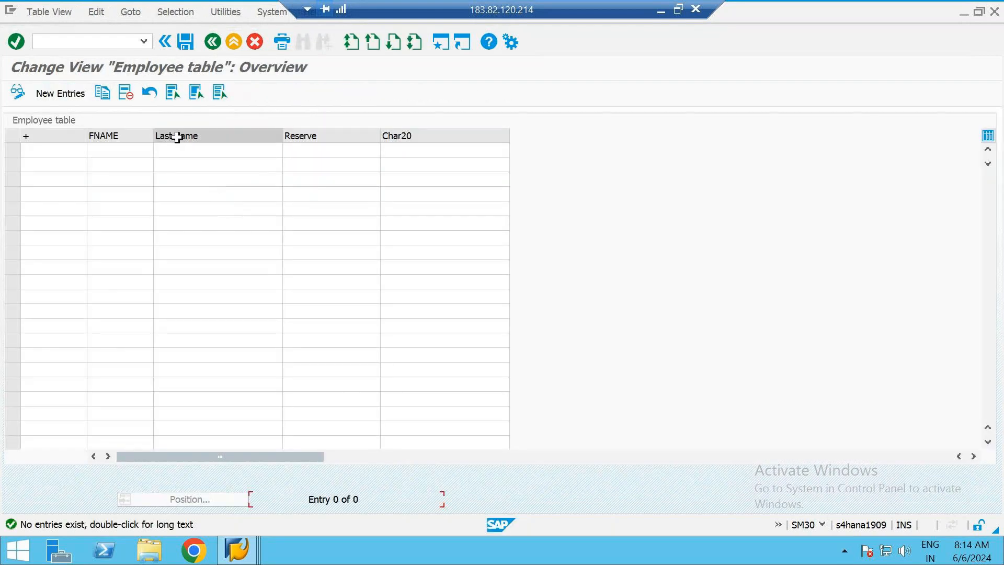
pyautogui.hotkey('alt', 'Tab')
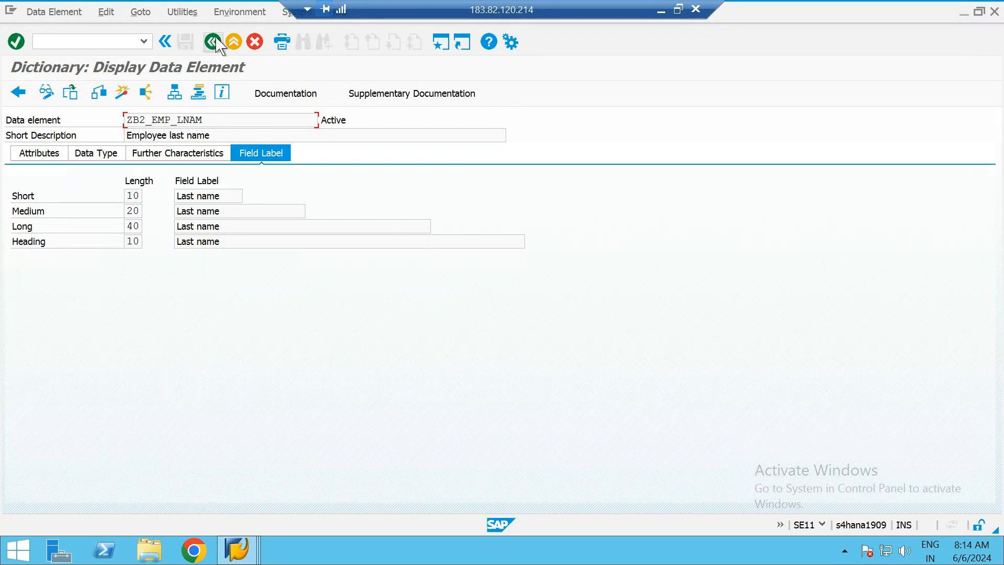
pyautogui.click(213, 42)
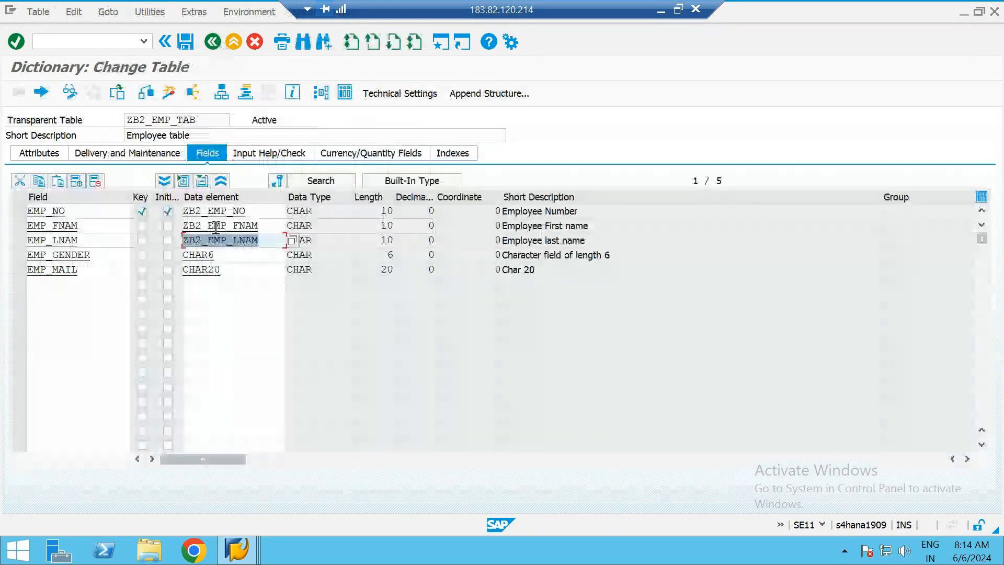
# Examine the field labels of data element ZB2_EMP_FNAM against the FNAME column in SM30, testing a wider column and restoring its width
pyautogui.doubleClick(216, 228)
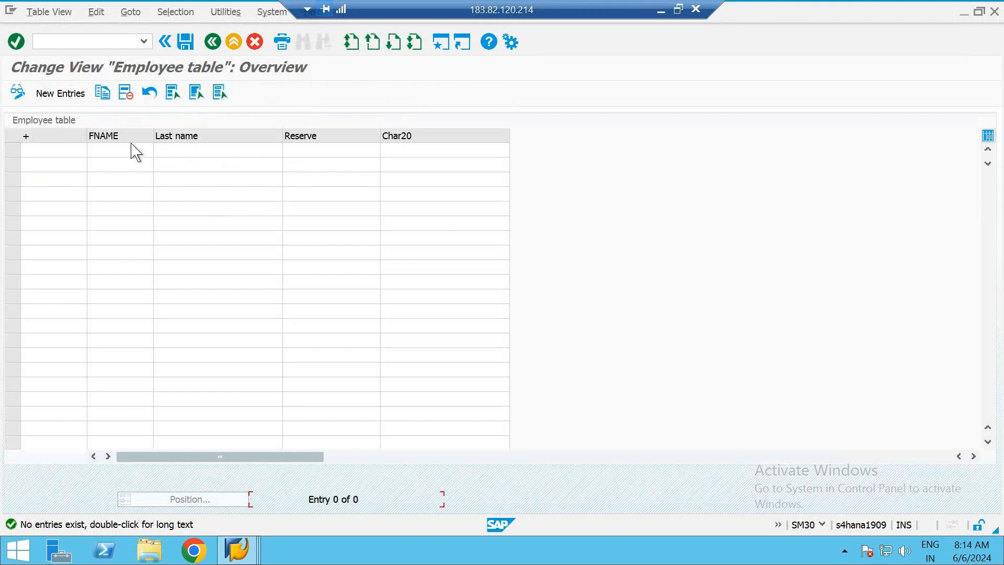
pyautogui.moveTo(153, 137); pyautogui.dragTo(247, 137)
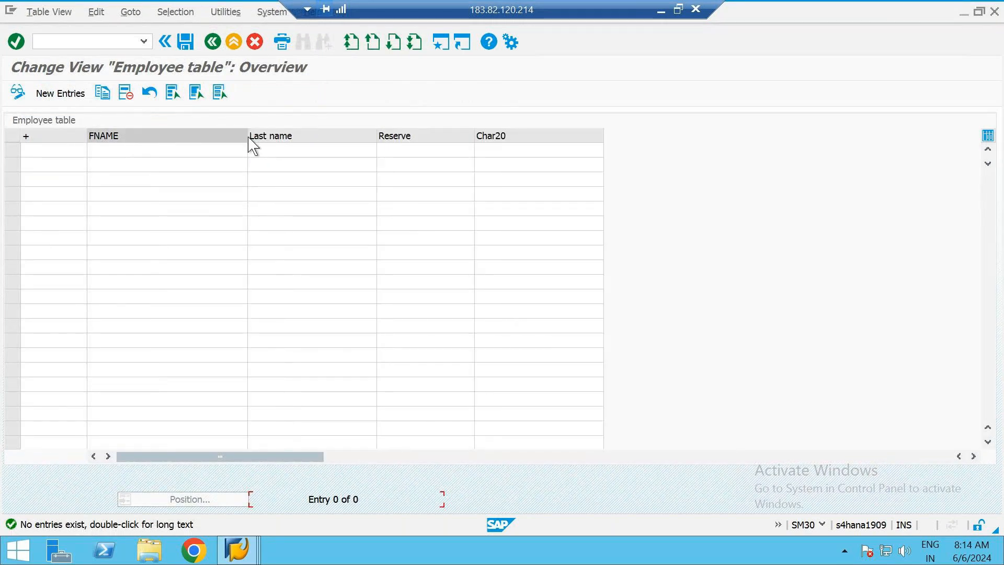
pyautogui.moveTo(247, 137); pyautogui.dragTo(153, 137)
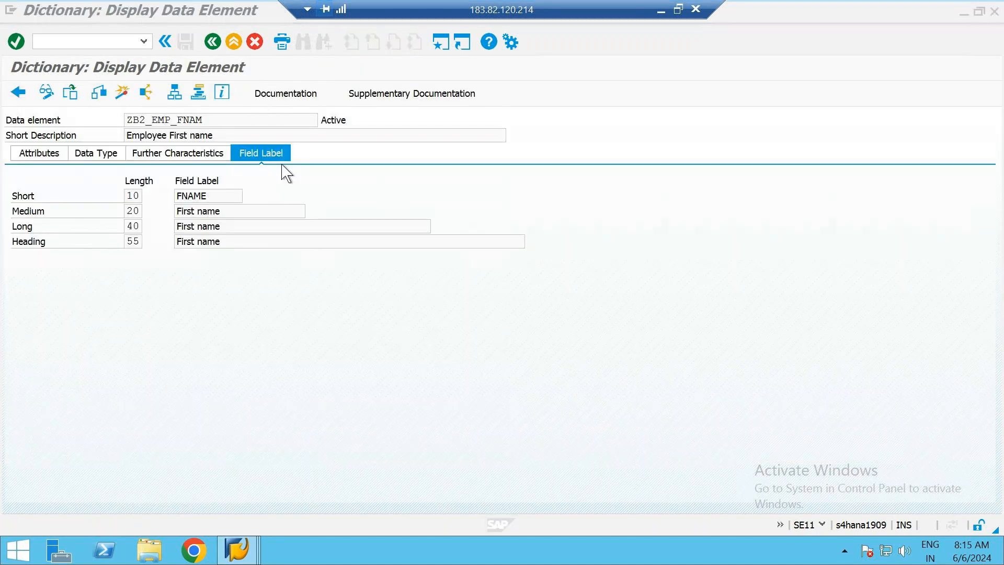
pyautogui.click(269, 212)
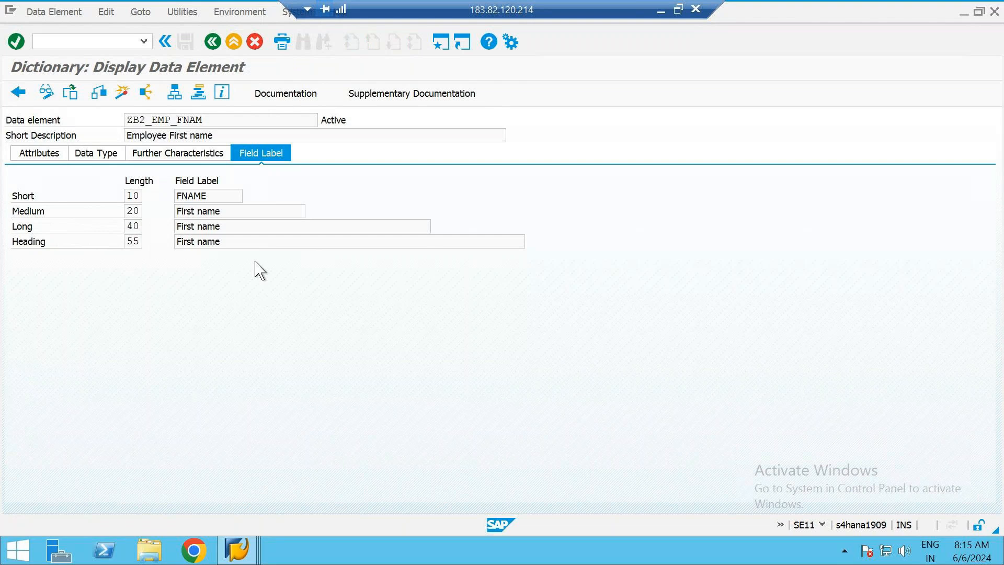
pyautogui.click(236, 239)
pyautogui.click(221, 199)
pyautogui.moveTo(222, 197); pyautogui.dragTo(165, 203)
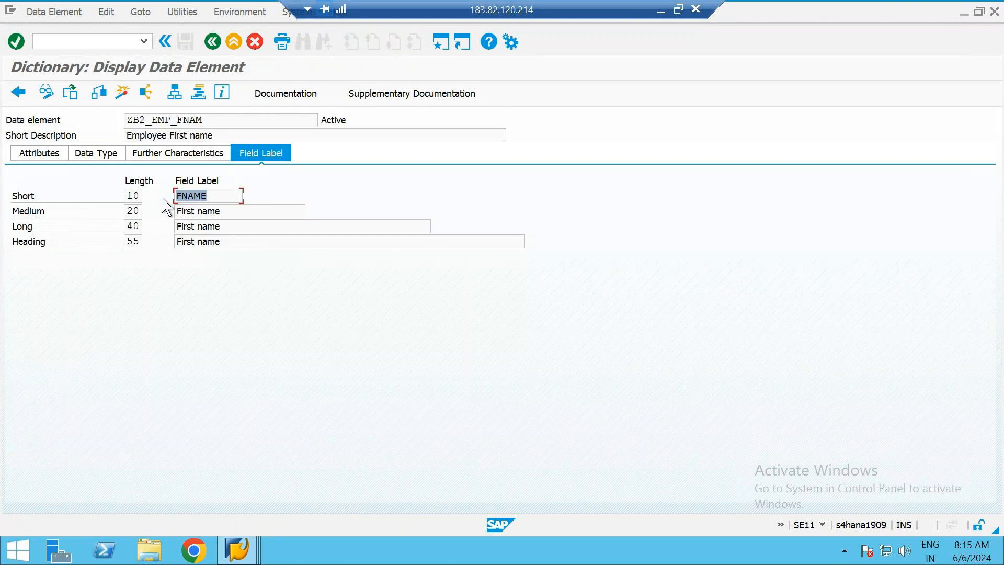
pyautogui.click(224, 196)
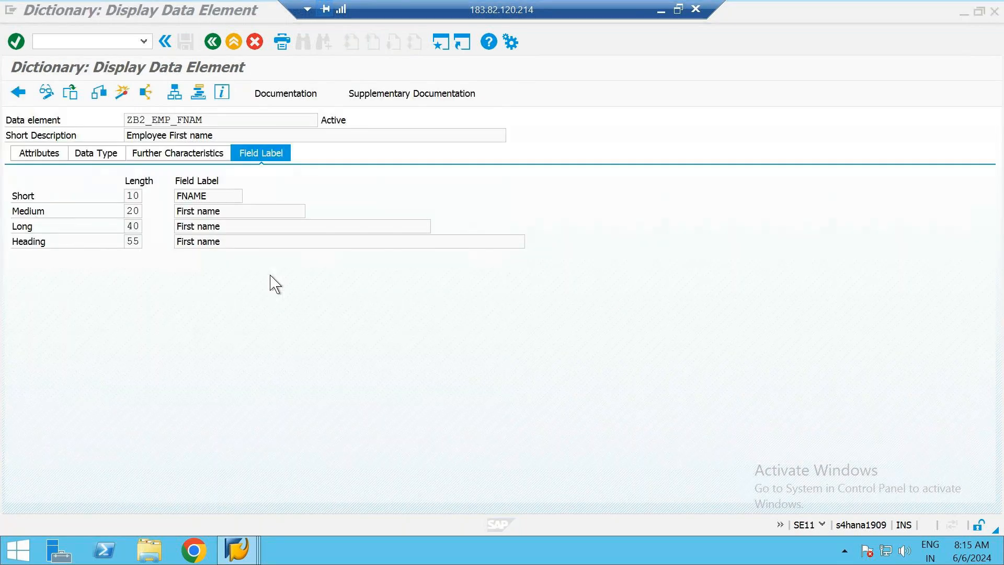
pyautogui.click(212, 42)
# Compare the gender and mail columns of the maintenance view with the data elements in the ZB2_EMP_TAB field list
pyautogui.click(246, 270)
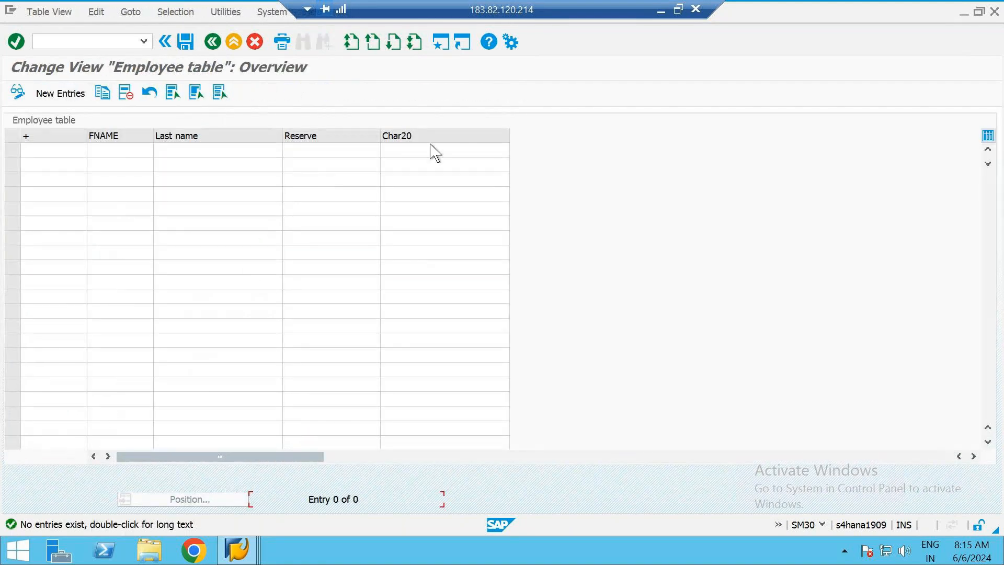
pyautogui.click(372, 457)
pyautogui.click(156, 457)
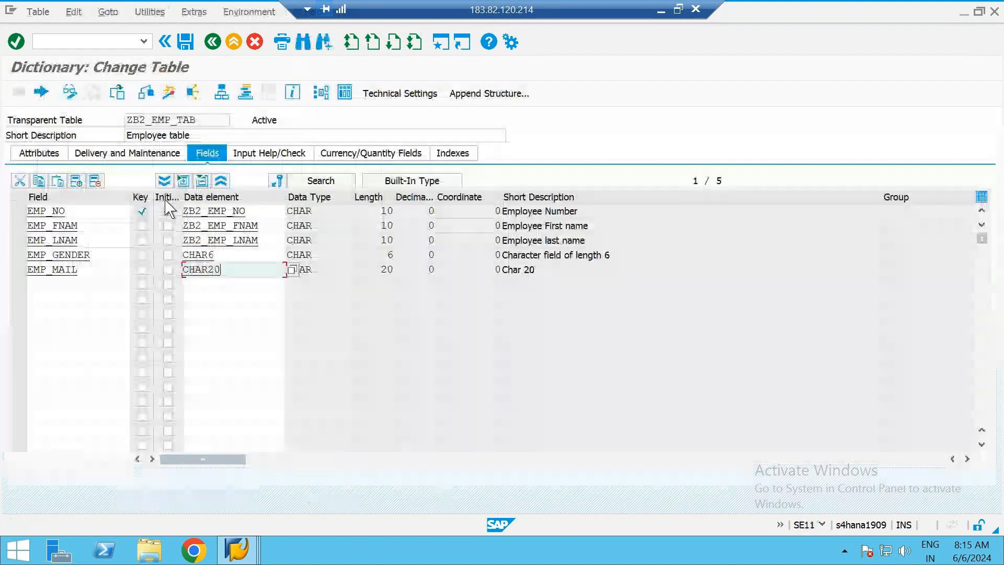
pyautogui.click(259, 309)
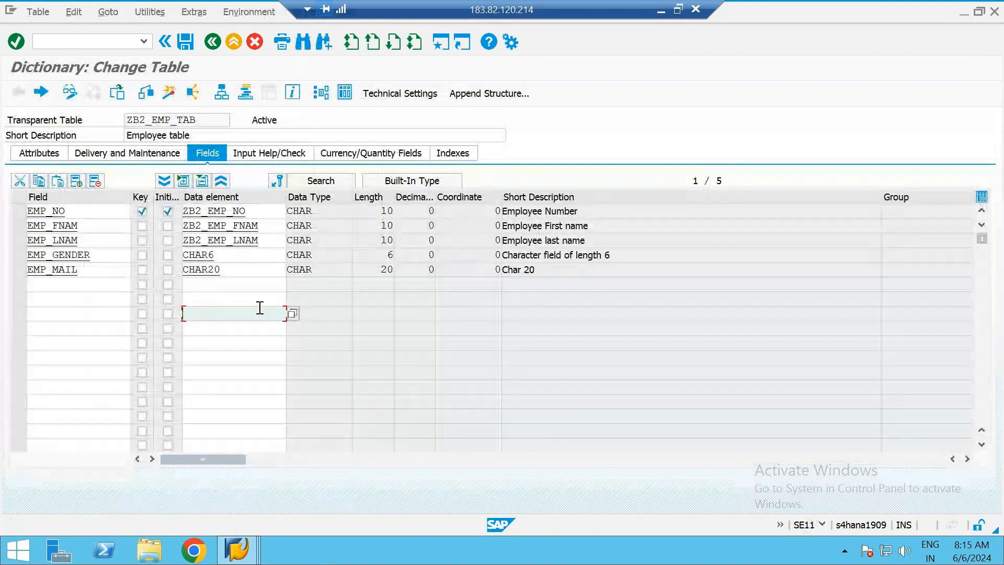
pyautogui.click(235, 251)
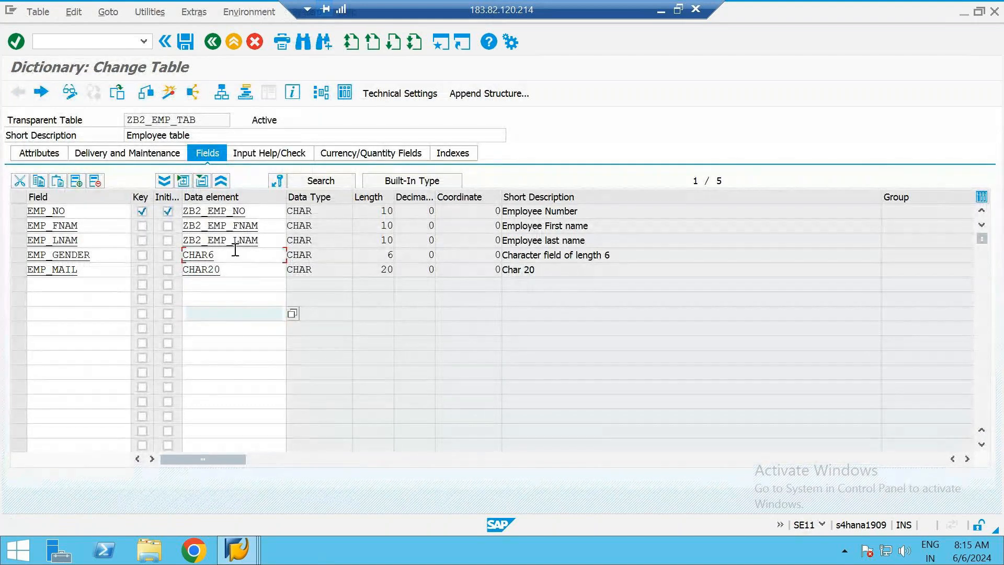
# Open data element ZB2_EMP_NO of field EMP_NO in change mode and set its short field label to "Emp no"
pyautogui.click(262, 213)
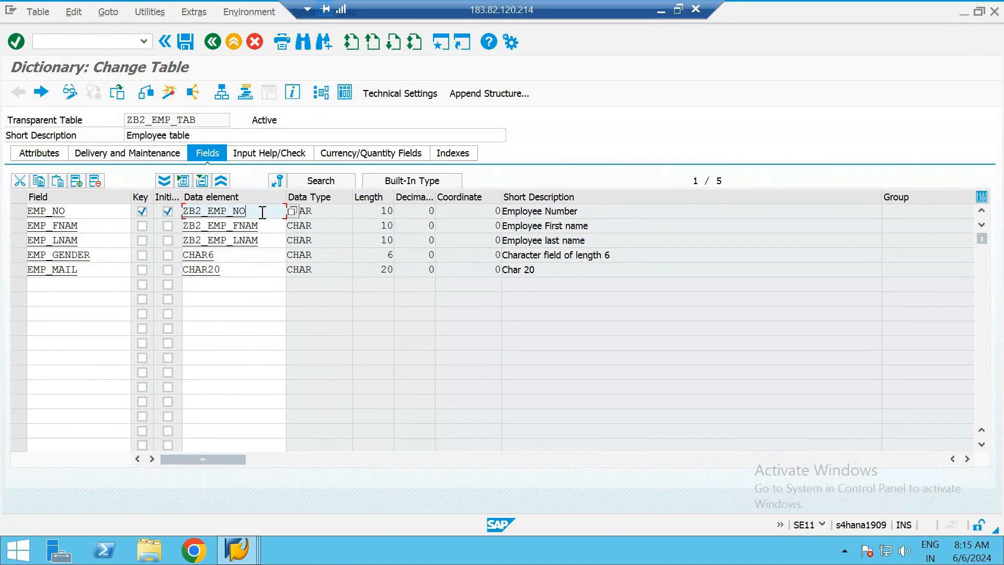
pyautogui.doubleClick(203, 213)
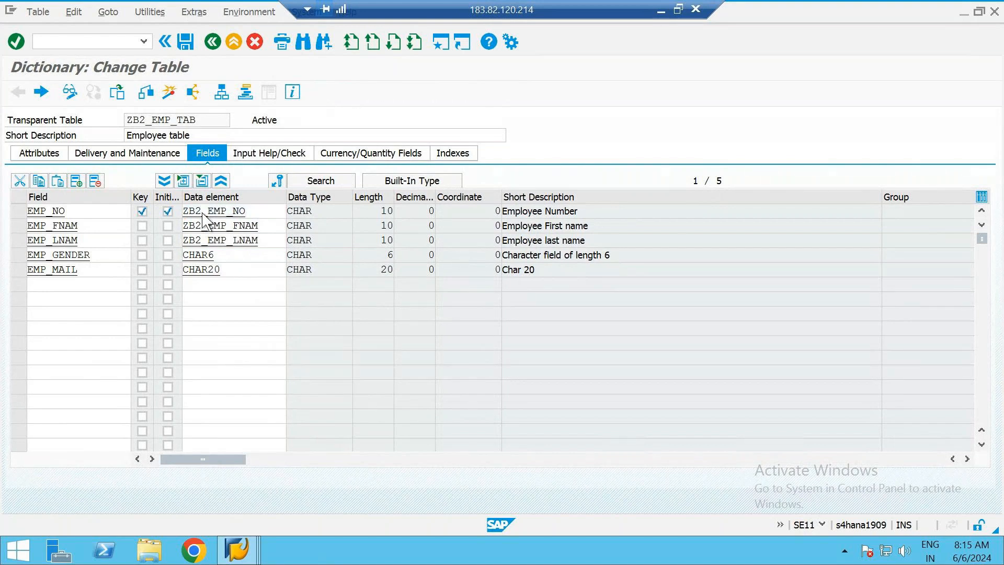
pyautogui.click(47, 94)
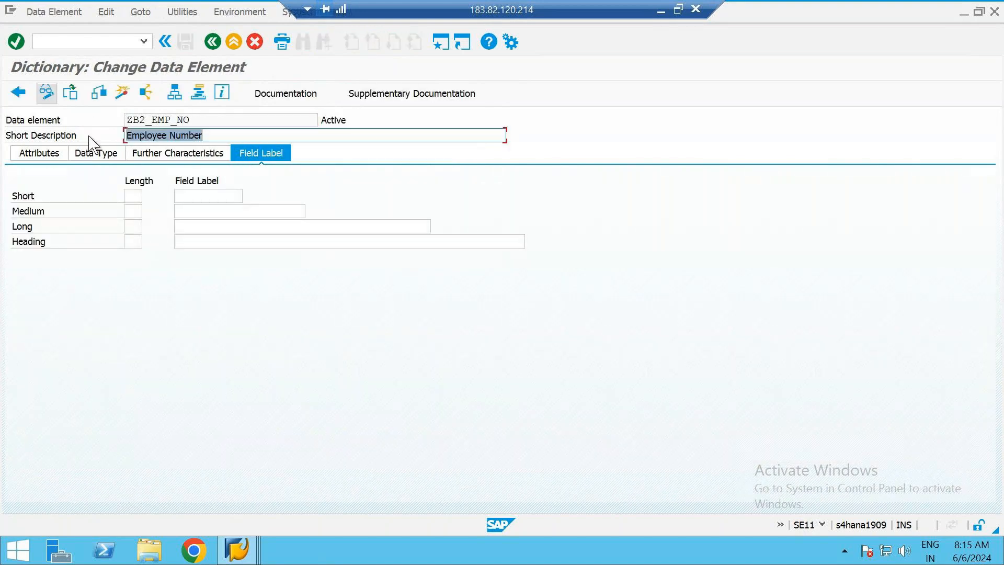
pyautogui.click(195, 196)
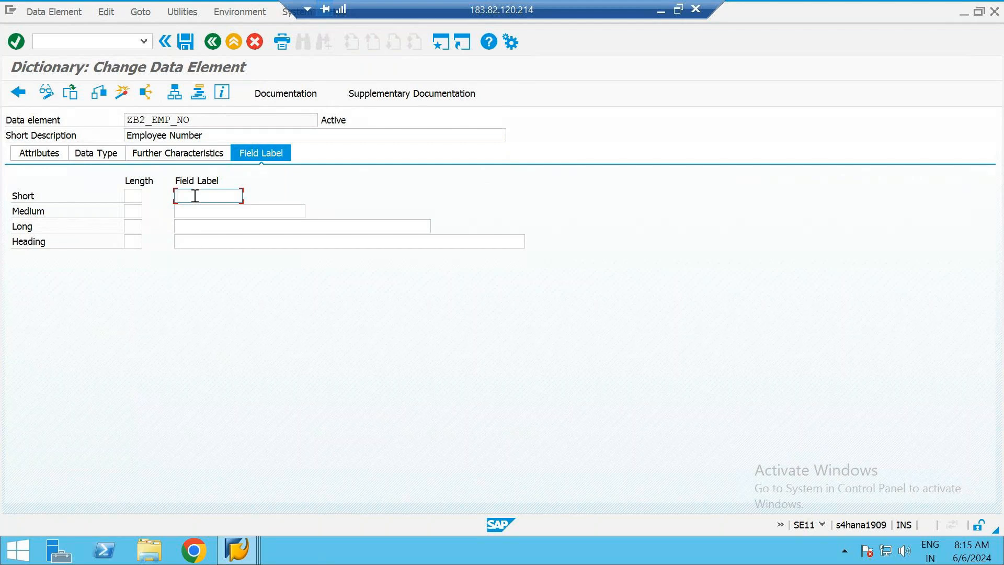
pyautogui.write('Emp no')
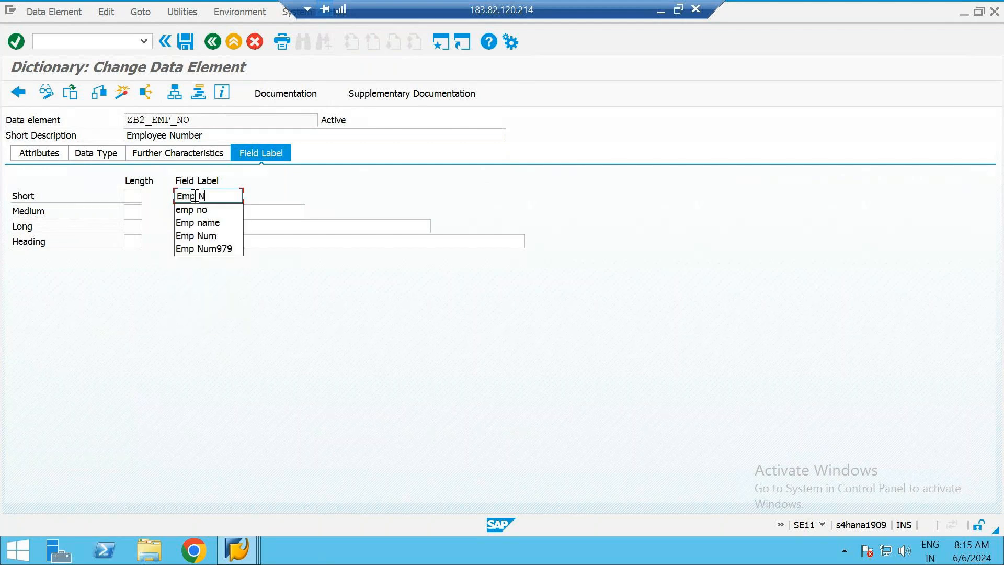
pyautogui.press('Tab')
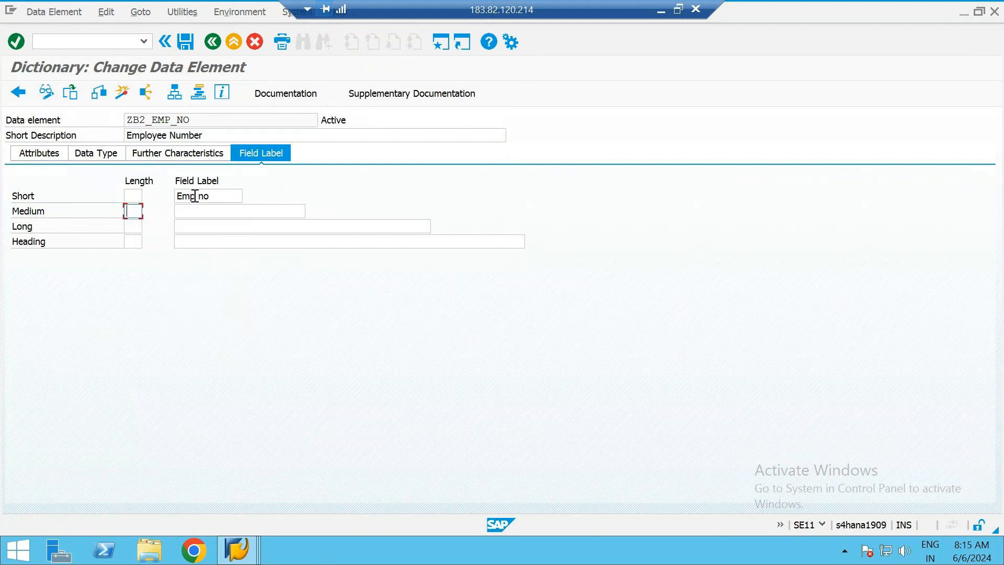
# Set the medium, long and heading field labels of ZB2_EMP_NO to "Employee number"
pyautogui.press('Tab')
pyautogui.write('Employ')
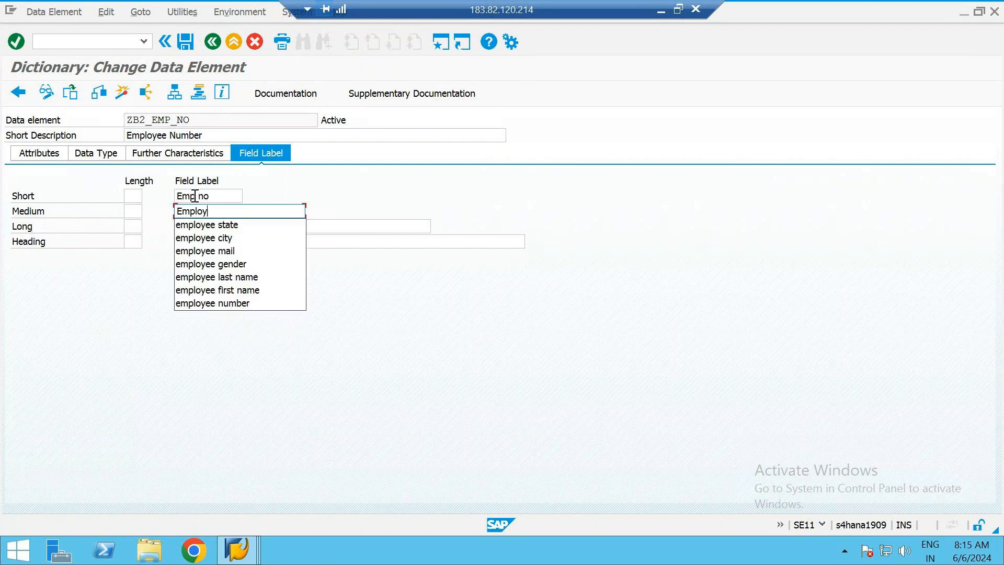
pyautogui.write('ee n')
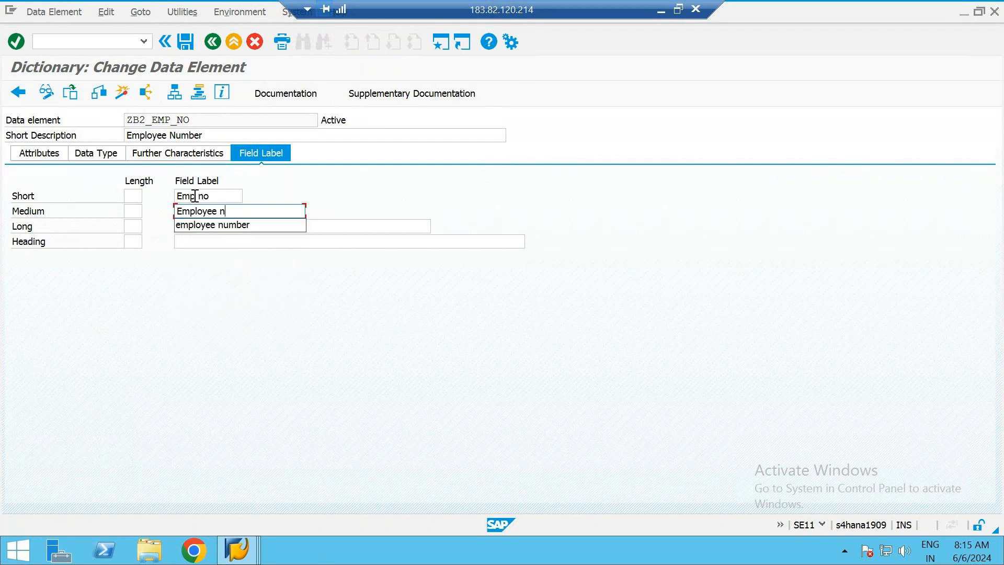
pyautogui.write('umber')
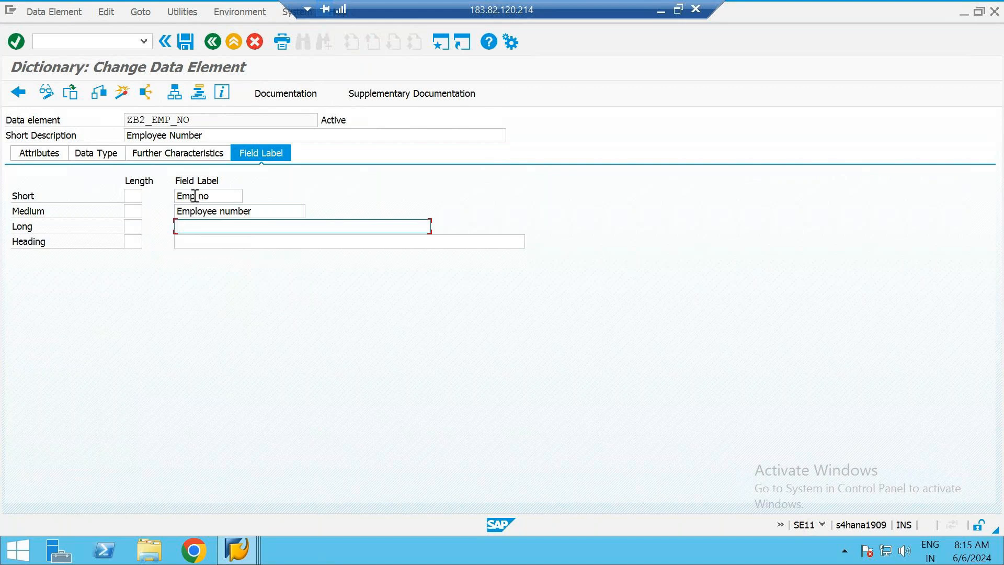
pyautogui.write('Employee number')
pyautogui.press('Tab')
pyautogui.write('Employee number')
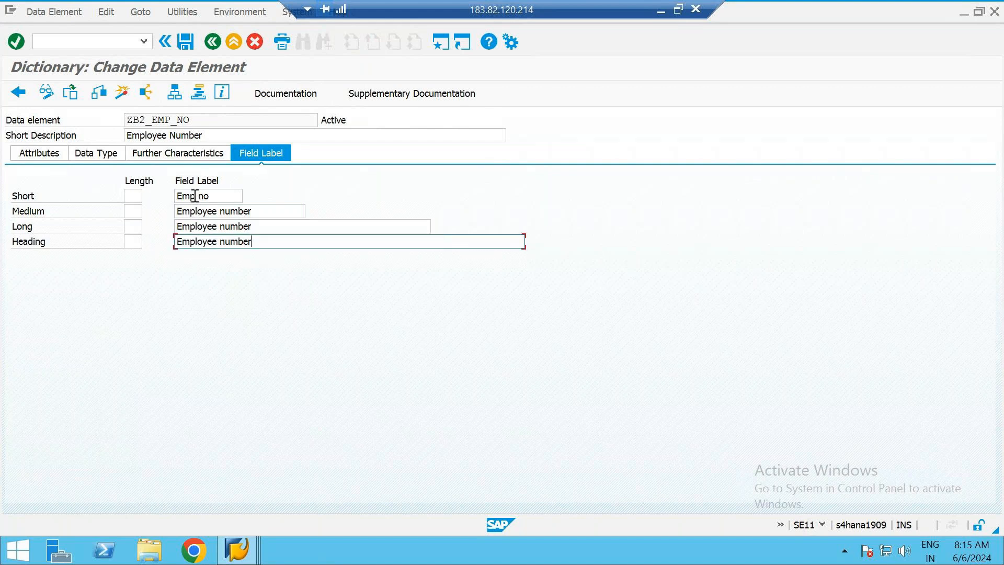
# Check data element ZB2_EMP_NO and activate it from the list of inactive objects
pyautogui.click(99, 93)
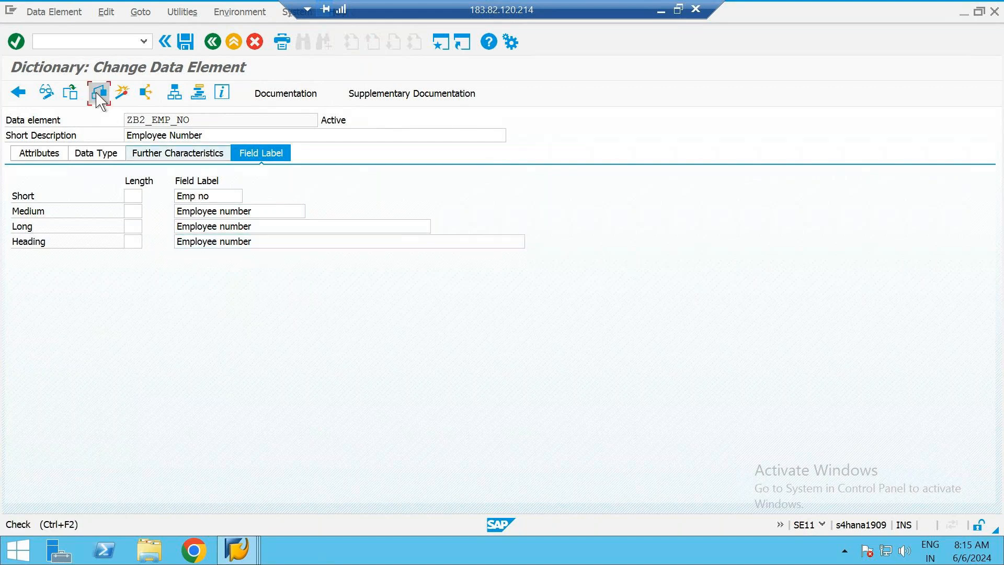
pyautogui.press('Return')
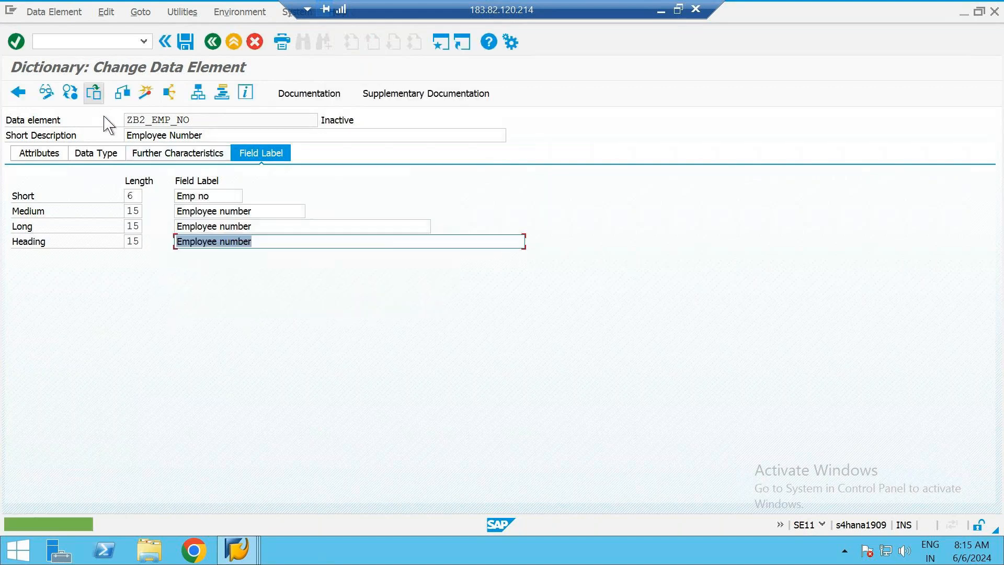
pyautogui.click(145, 96)
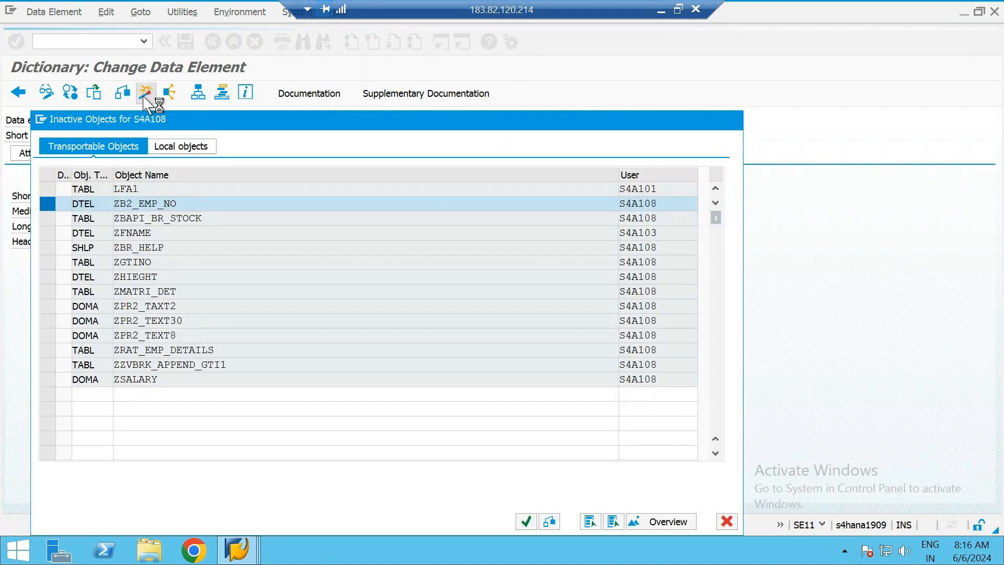
pyautogui.press('Return')
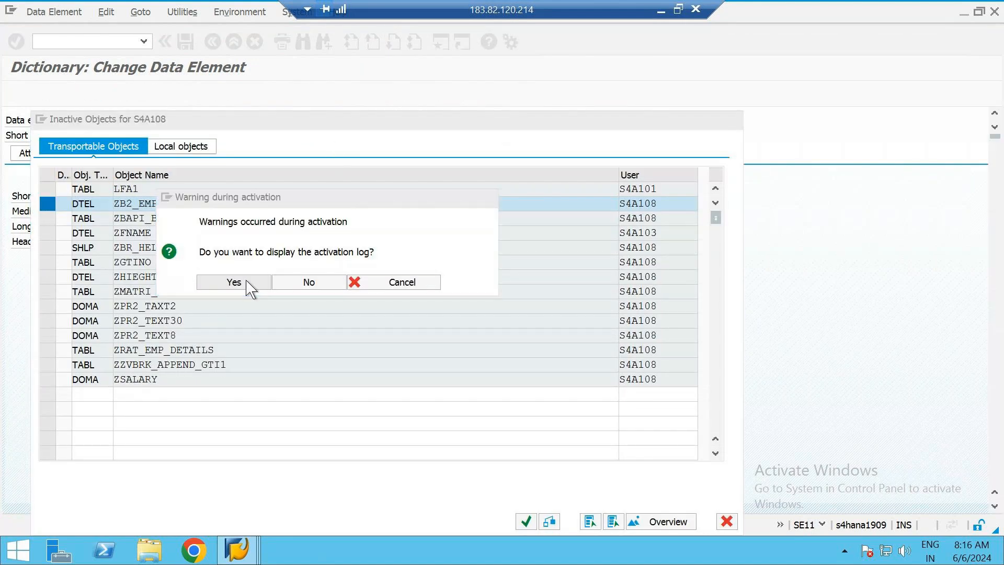
# Display the activation log of ZB2_EMP_NO and return to the field list of table ZB2_EMP_TAB
pyautogui.click(234, 283)
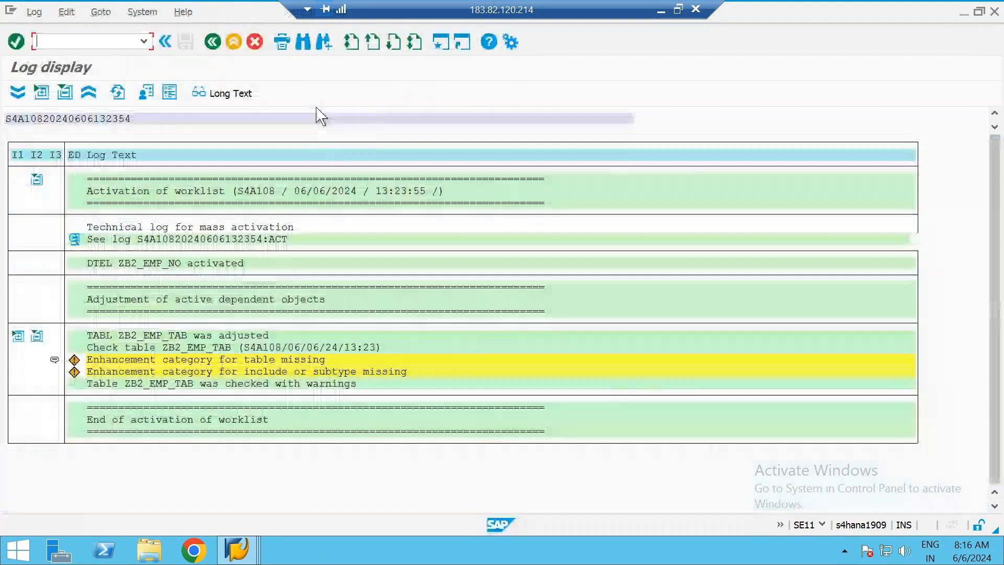
pyautogui.click(214, 42)
pyautogui.click(215, 40)
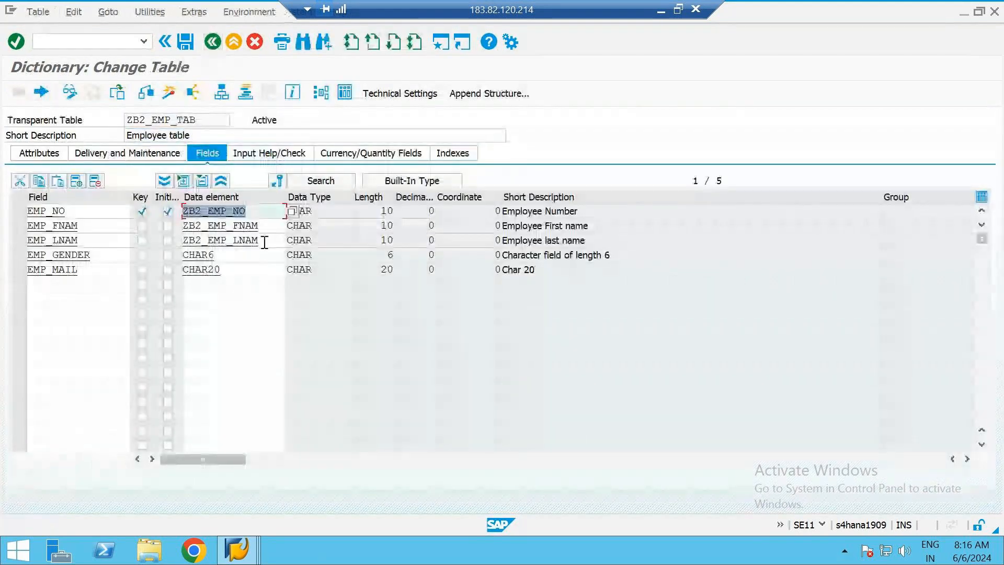
# Activate table ZB2_EMP_TAB again, display its activation log and return to the field list
pyautogui.click(169, 93)
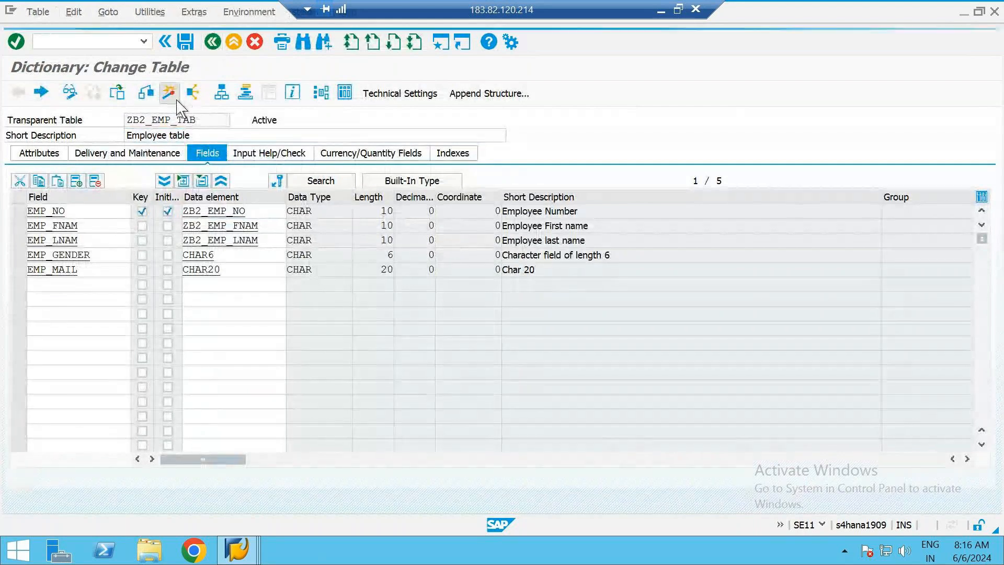
pyautogui.press('Return')
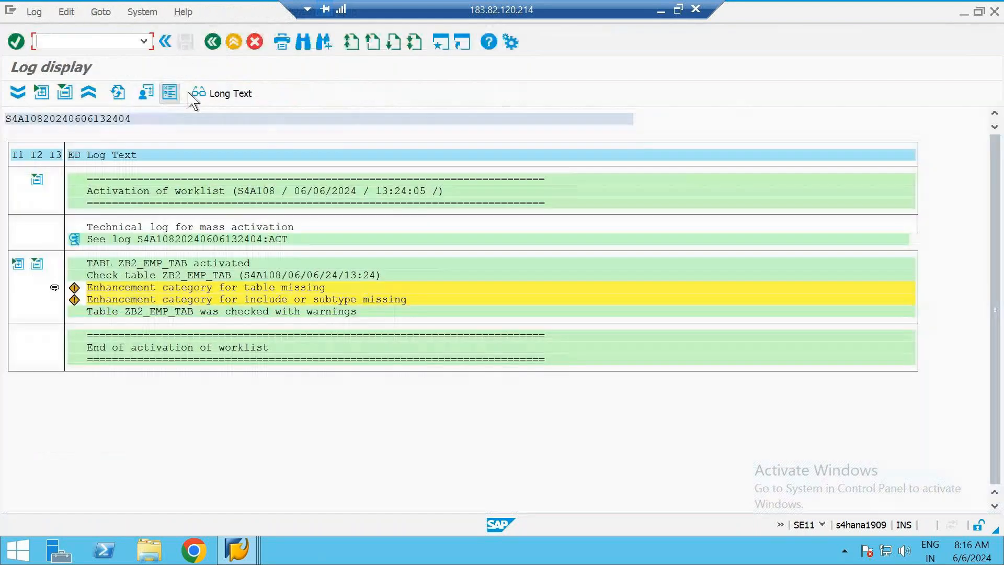
pyautogui.click(212, 42)
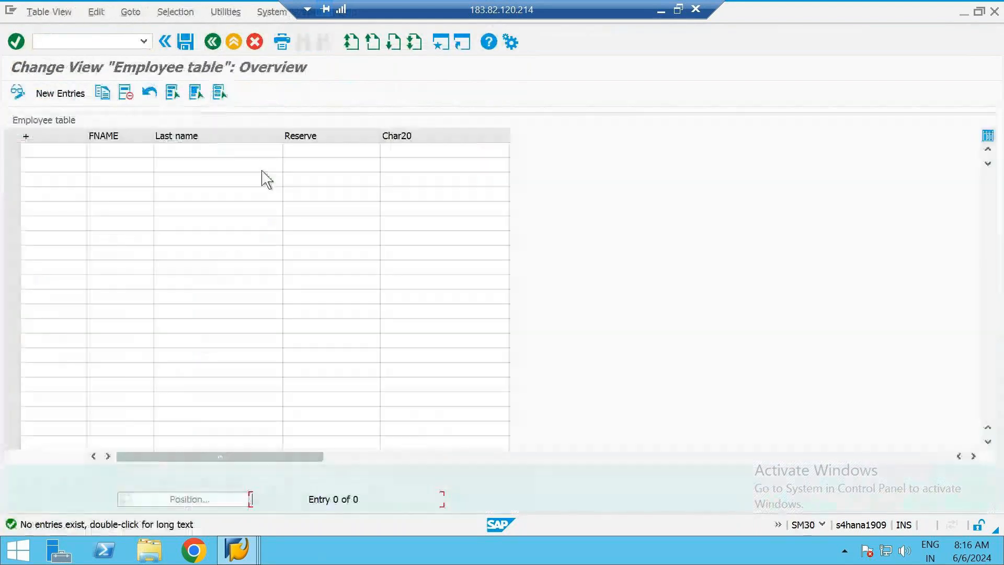
# In the SM30 session, leave the employee table overview and reopen ZB2_EMP_TAB for maintenance
pyautogui.click(212, 41)
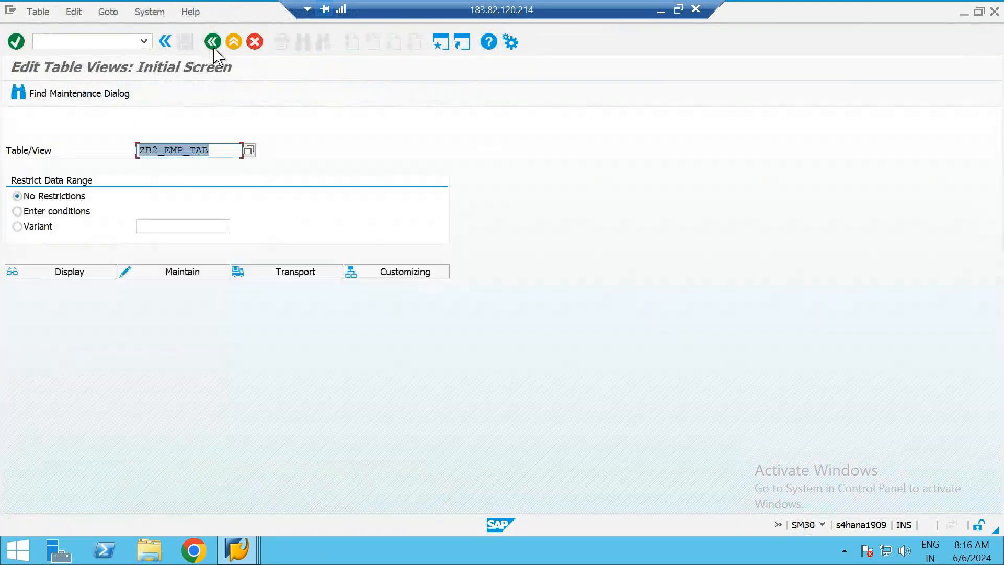
pyautogui.click(159, 274)
pyautogui.press('Return')
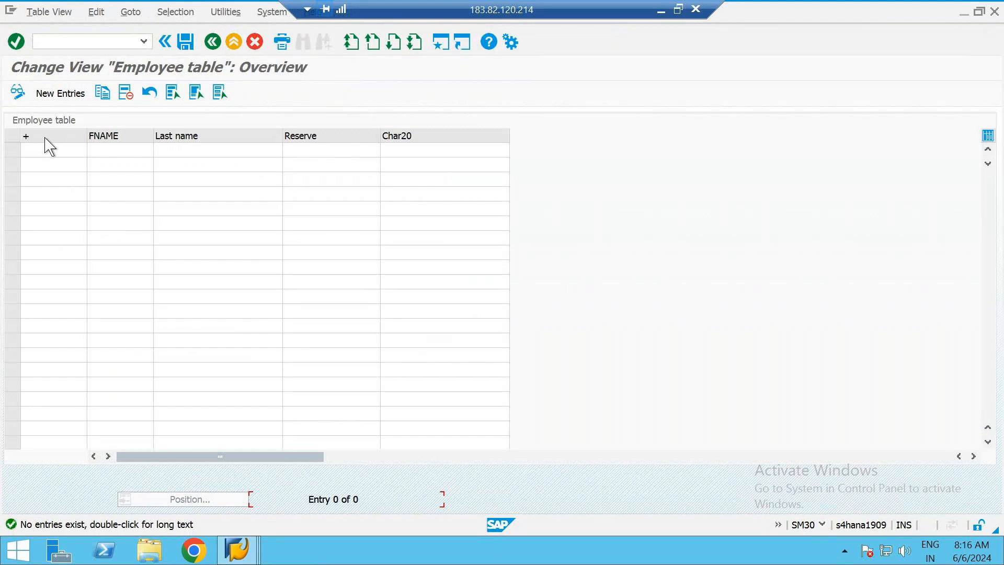
# Compare the field labels of data element ZB2_EMP_NO with the first column heading of the maintenance view, and return to the table's field list
pyautogui.hotkey('alt', 'Tab')
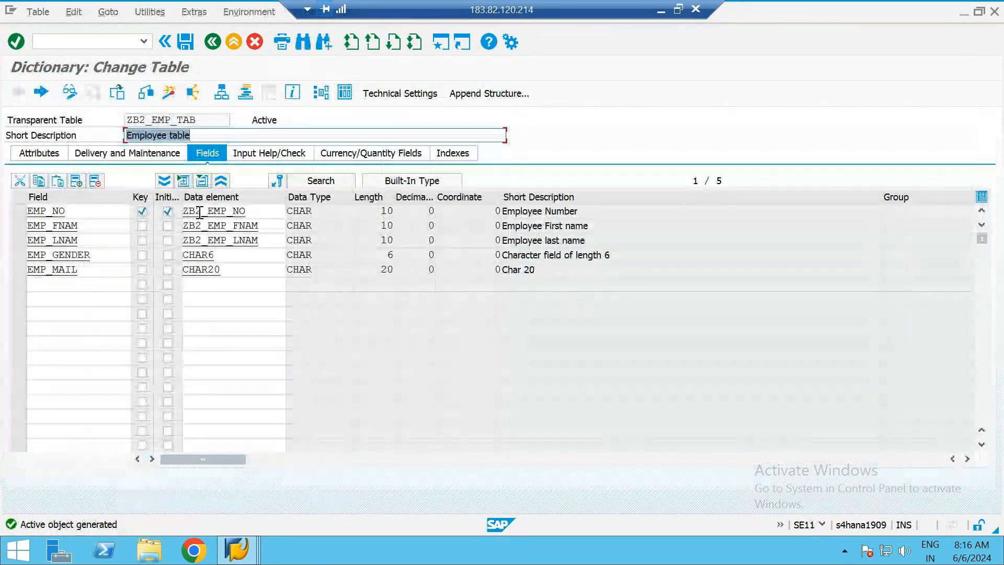
pyautogui.doubleClick(200, 212)
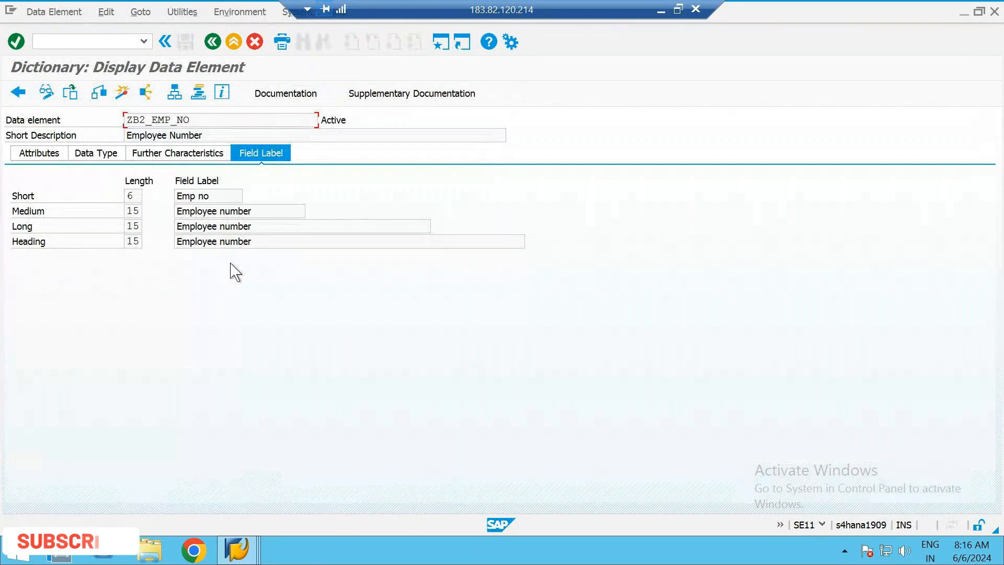
pyautogui.moveTo(212, 198); pyautogui.dragTo(157, 199)
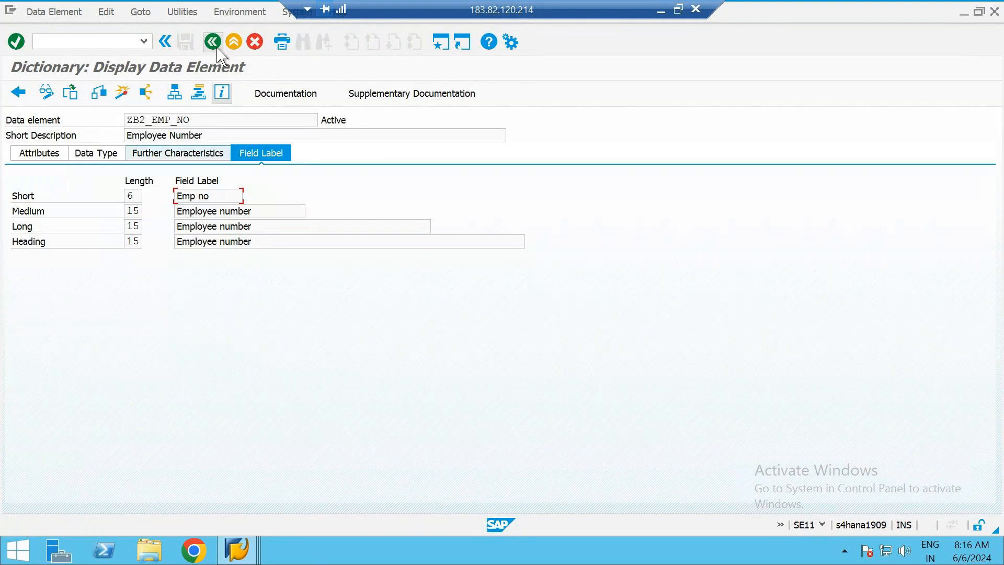
pyautogui.click(213, 42)
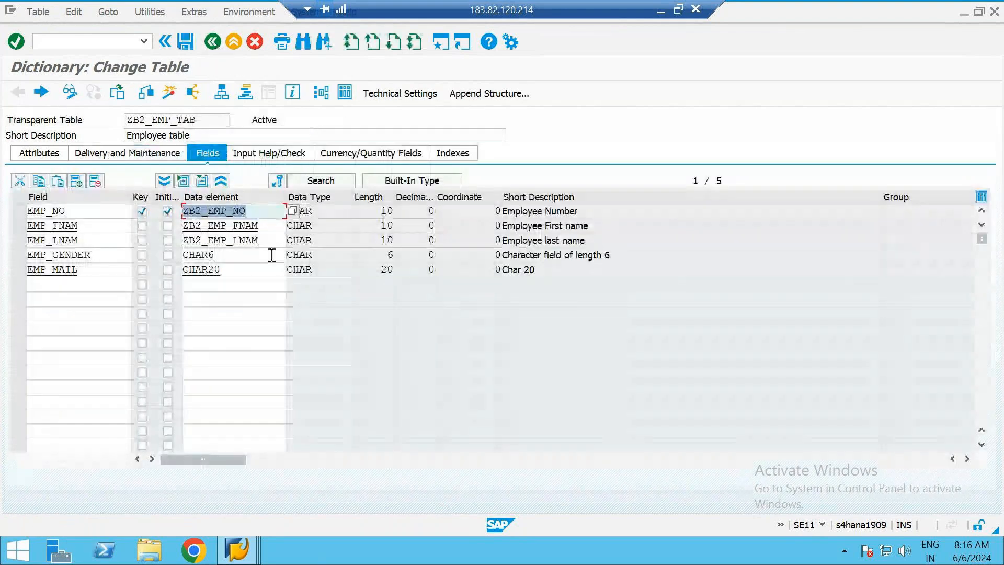
pyautogui.click(260, 224)
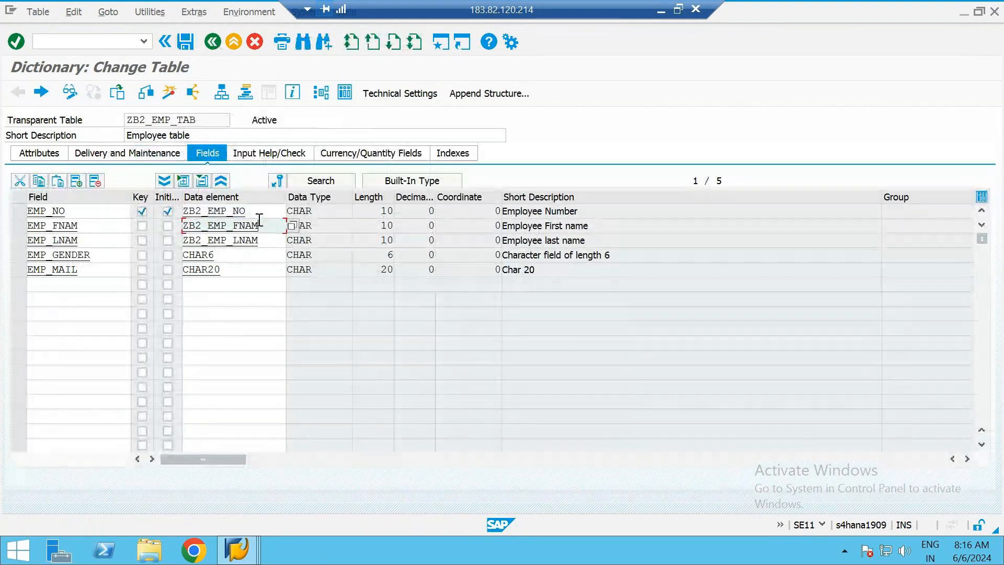
pyautogui.click(333, 212)
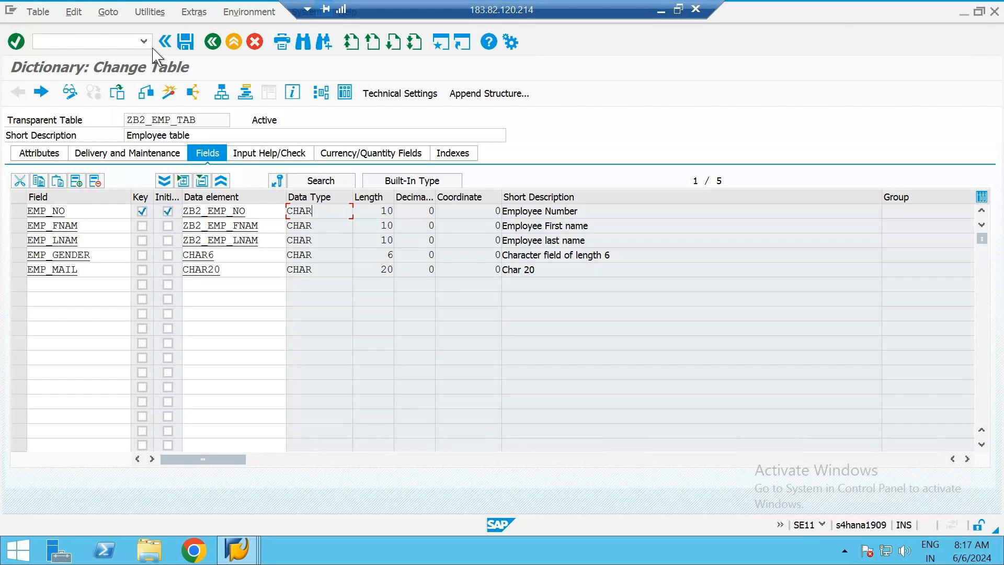
# Open the Table Maintenance Generator for ZB2_EMP_TAB and delete all its generated objects, including the function group
pyautogui.click(150, 12)
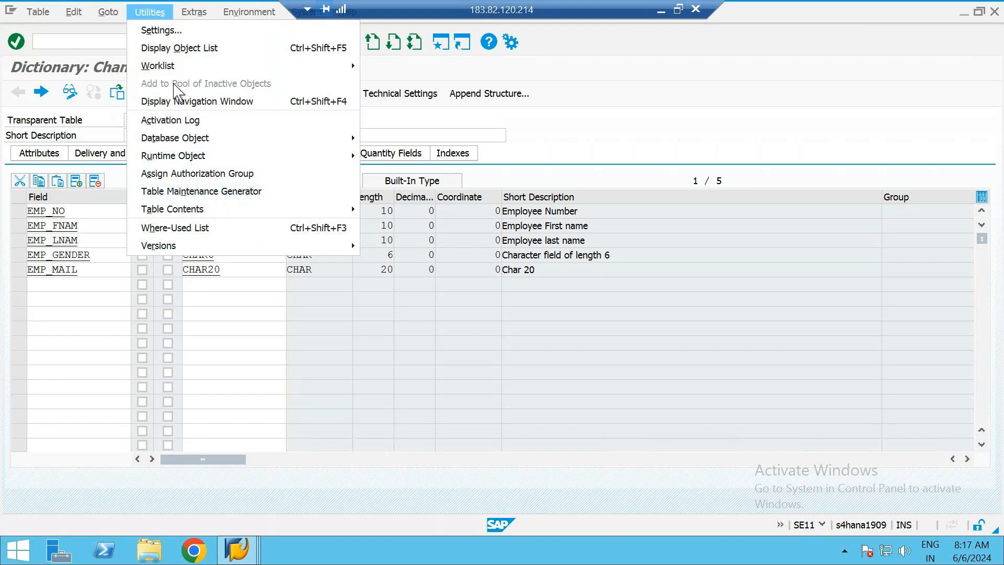
pyautogui.click(274, 192)
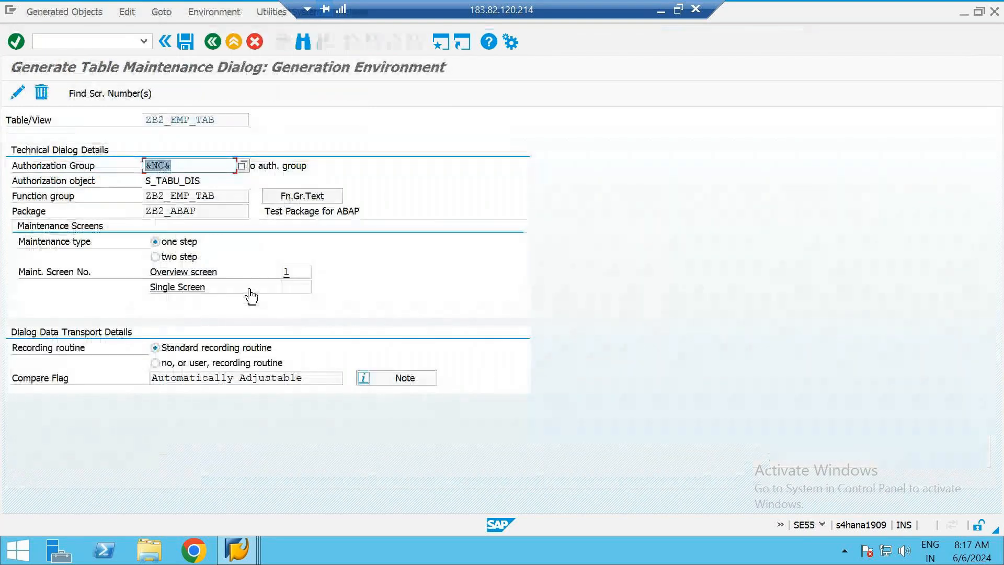
pyautogui.click(42, 98)
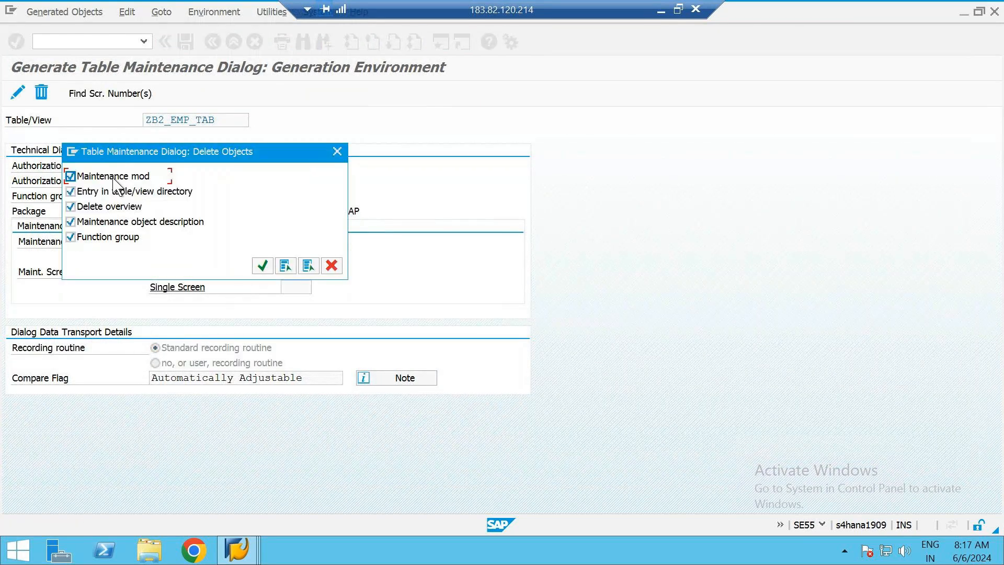
pyautogui.click(263, 266)
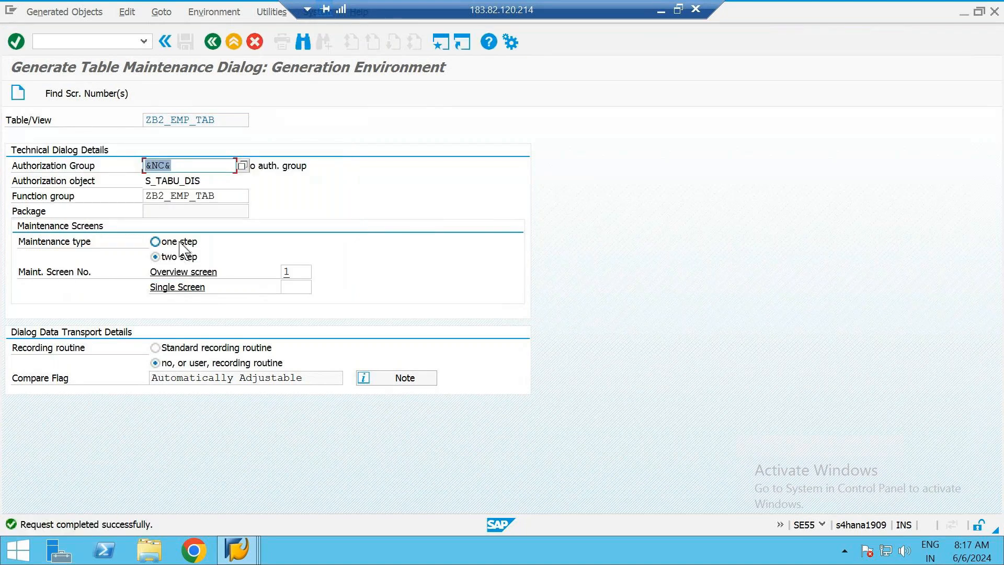
# Create the maintenance dialog again with function group ZB2_EMP_TAB, one-step maintenance and the standard recording routine
pyautogui.click(180, 242)
pyautogui.click(172, 348)
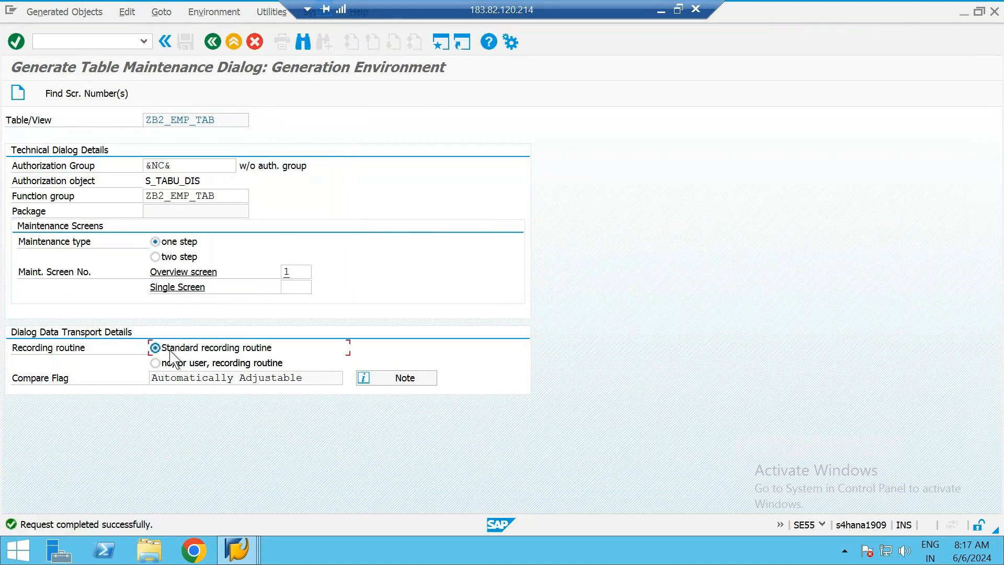
pyautogui.click(177, 166)
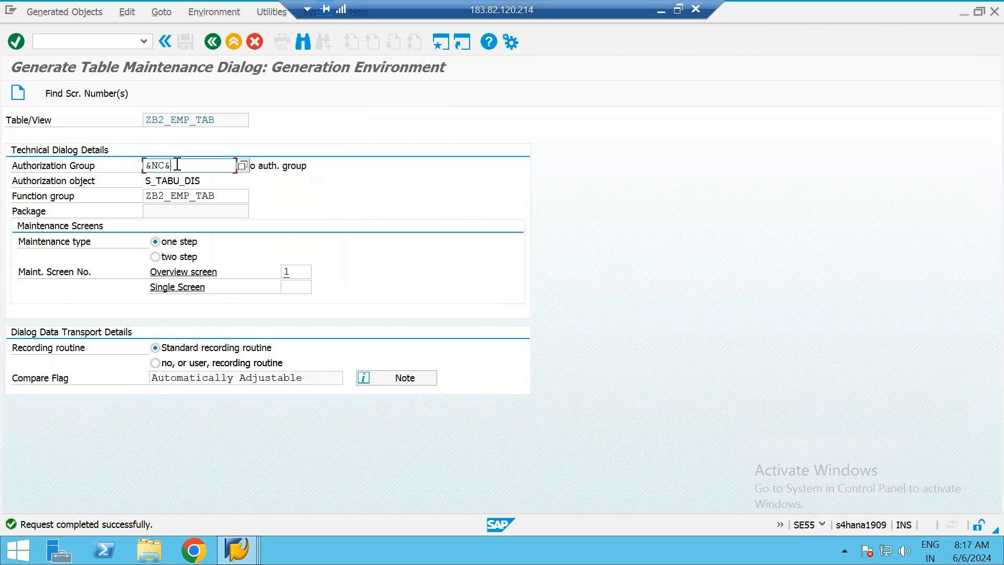
pyautogui.click(238, 195)
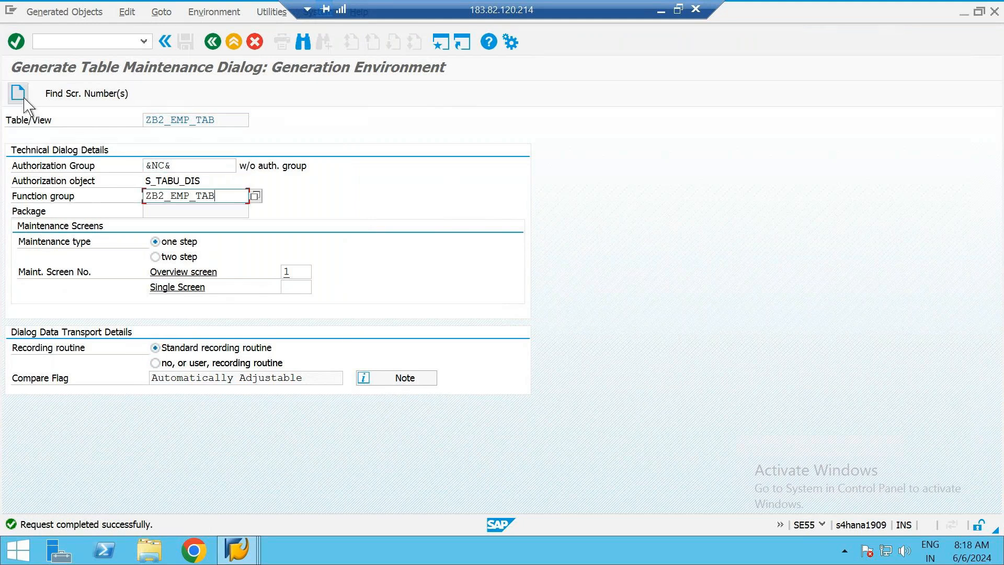
pyautogui.click(18, 93)
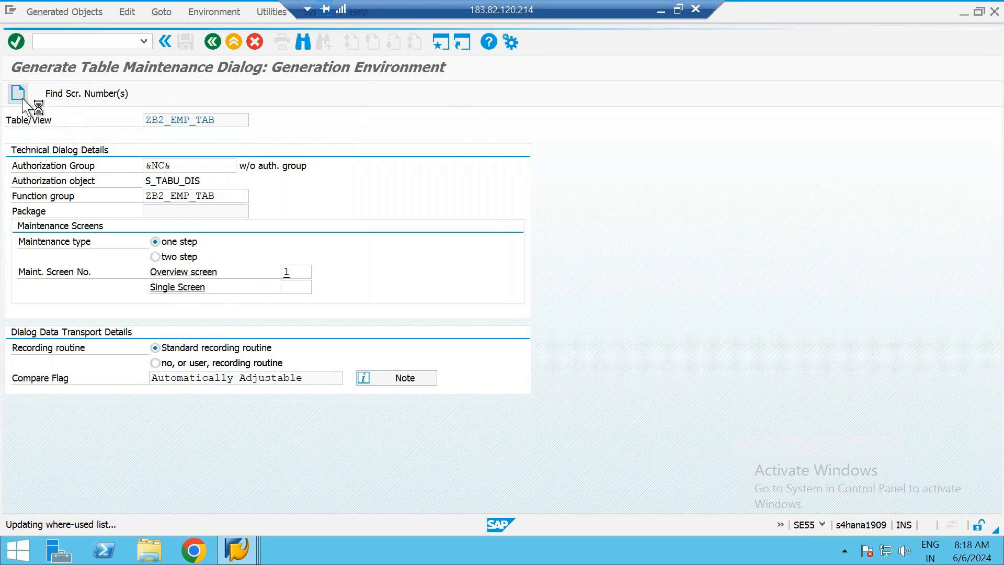
# Switch to the SM30 session, leave the old overview and try to reopen ZB2_EMP_TAB for maintenance
pyautogui.hotkey('alt', 'Tab')
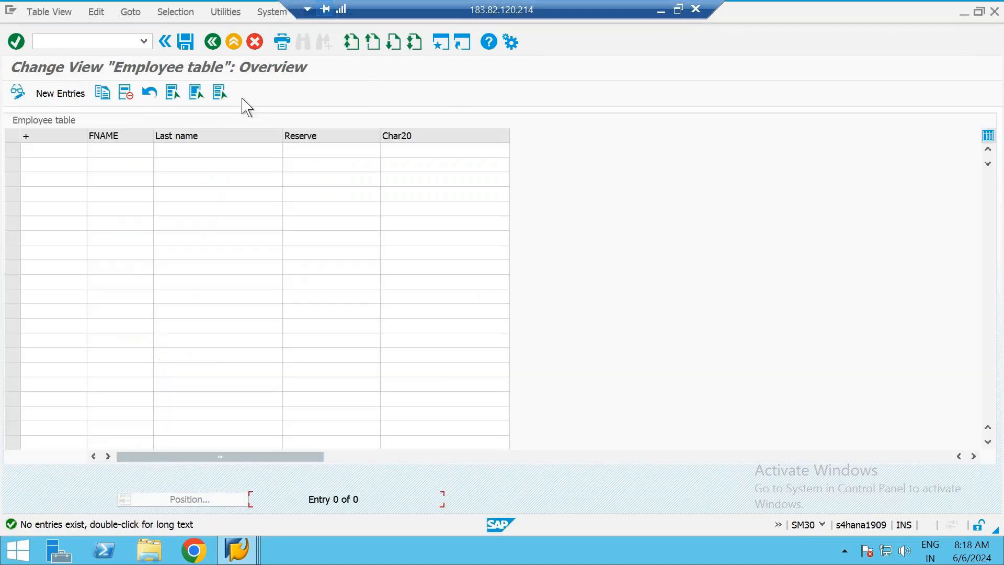
pyautogui.click(237, 44)
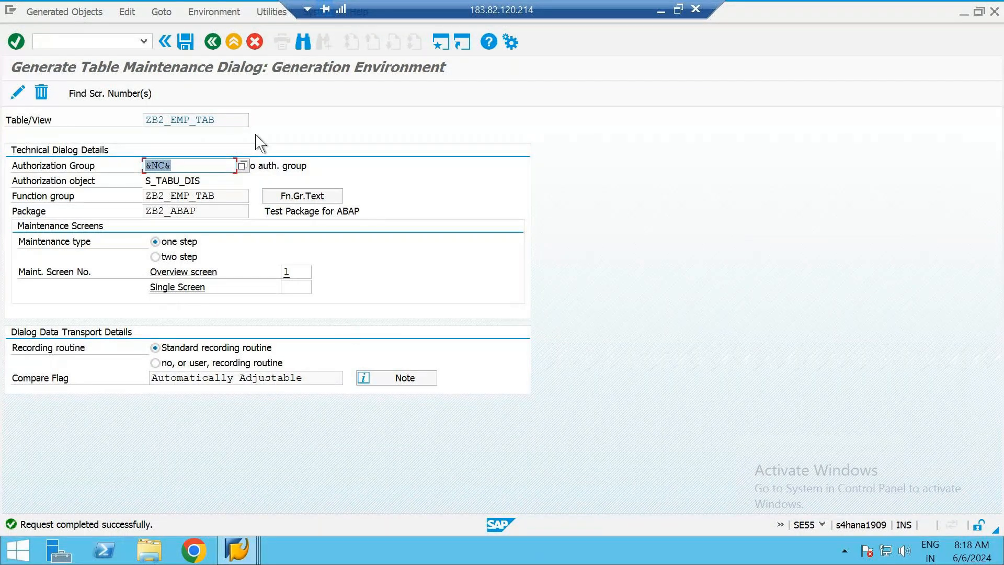
pyautogui.press('F3')
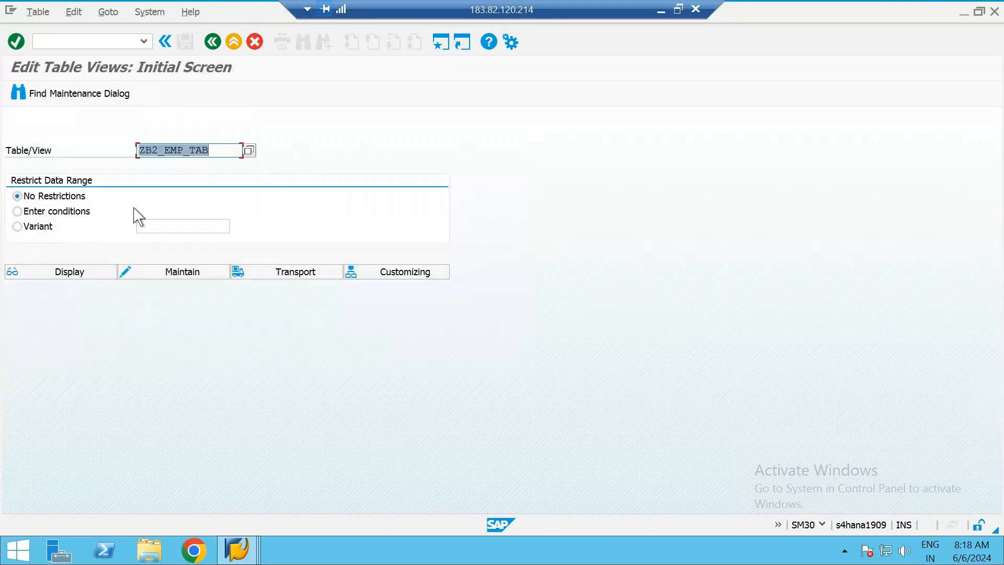
pyautogui.click(182, 271)
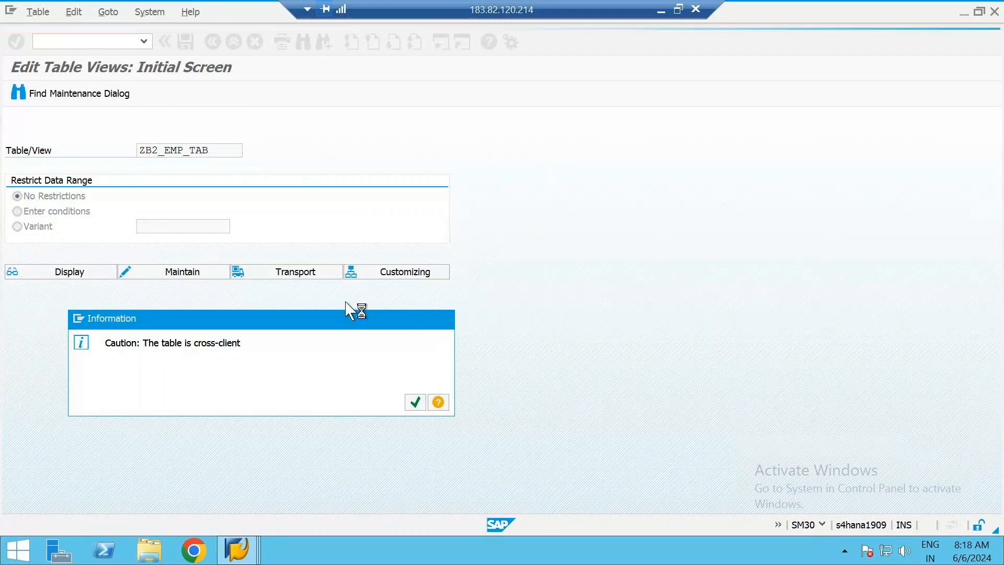
pyautogui.press('Return')
# Start transaction SM30, open ZB2_EMP_TAB for maintenance and widen the employee number column to show its full heading
pyautogui.write('sm30')
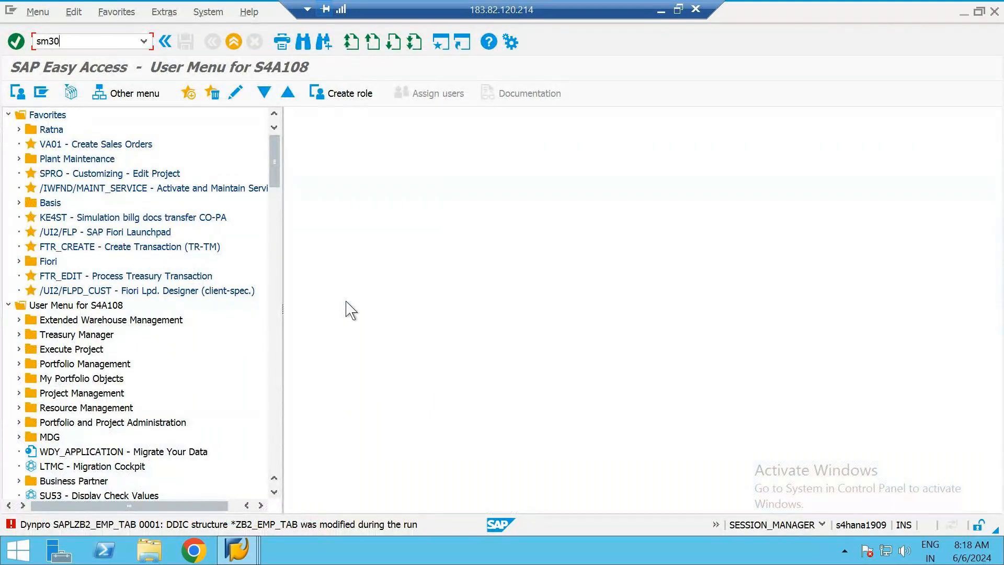
pyautogui.press('Return')
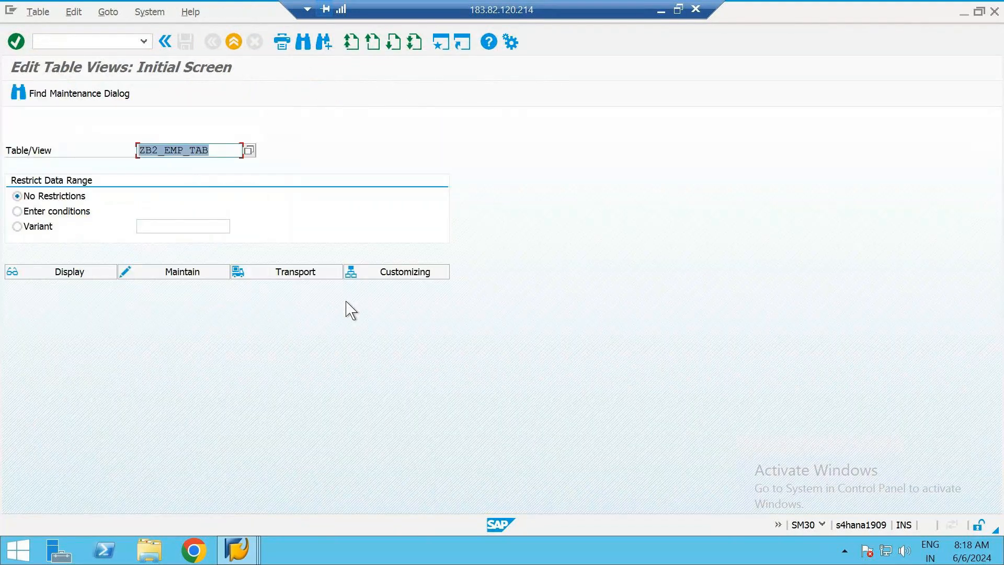
pyautogui.click(172, 273)
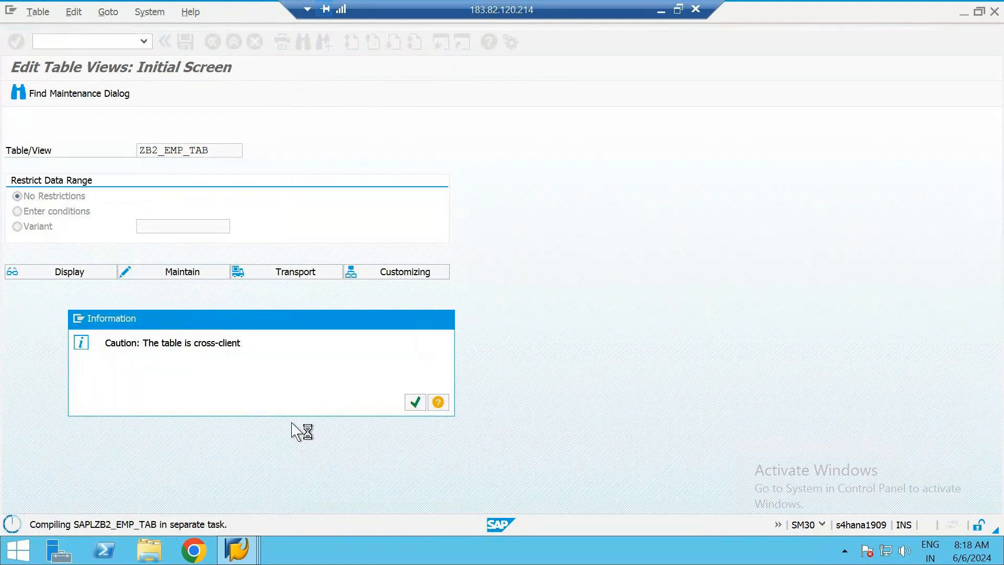
pyautogui.press('Return')
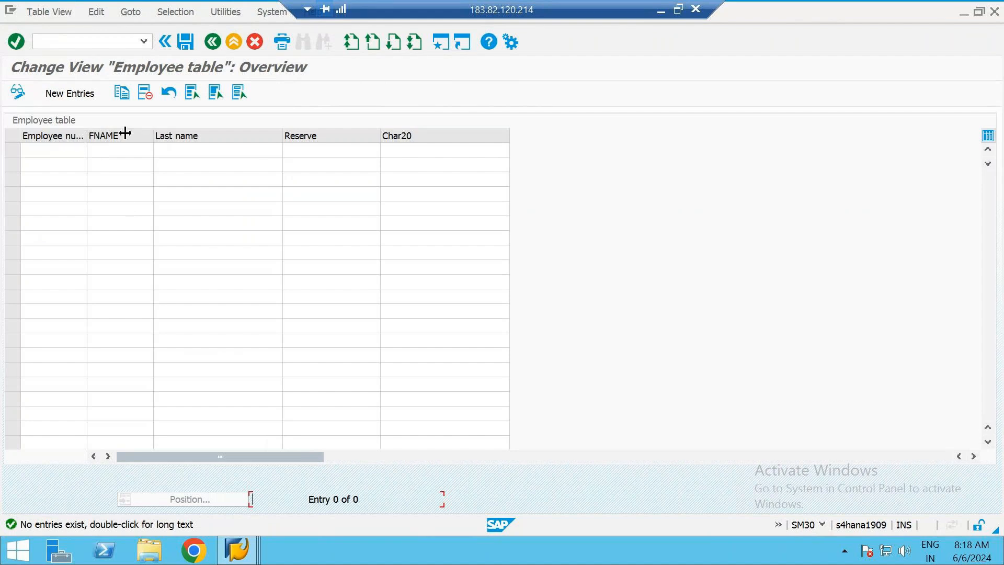
pyautogui.moveTo(125, 133); pyautogui.dragTo(125, 133)
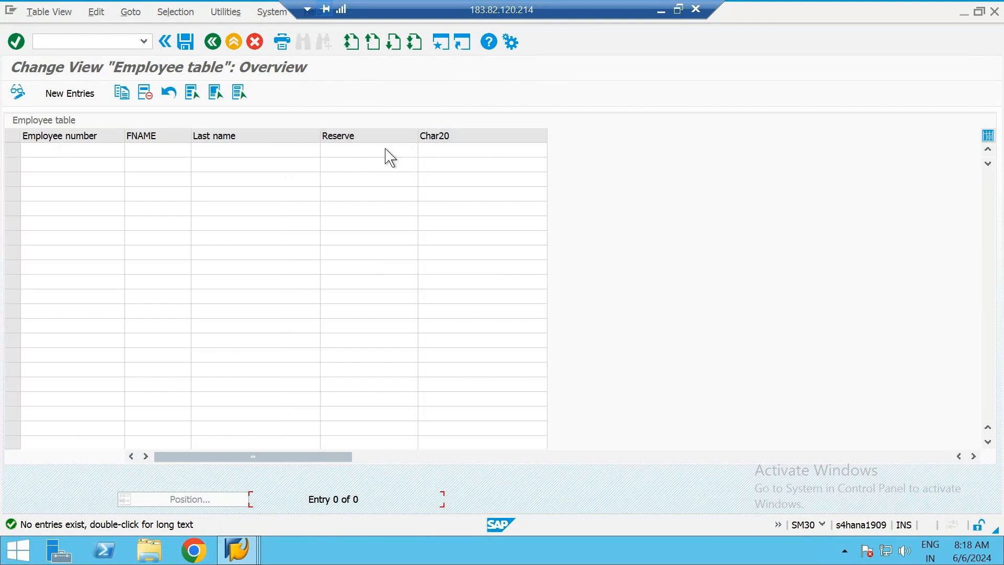
# Compare the data elements of fields EMP_GENDER and EMP_MAIL in the table definition with their column headings in the maintenance view
pyautogui.hotkey('alt', 'Tab')
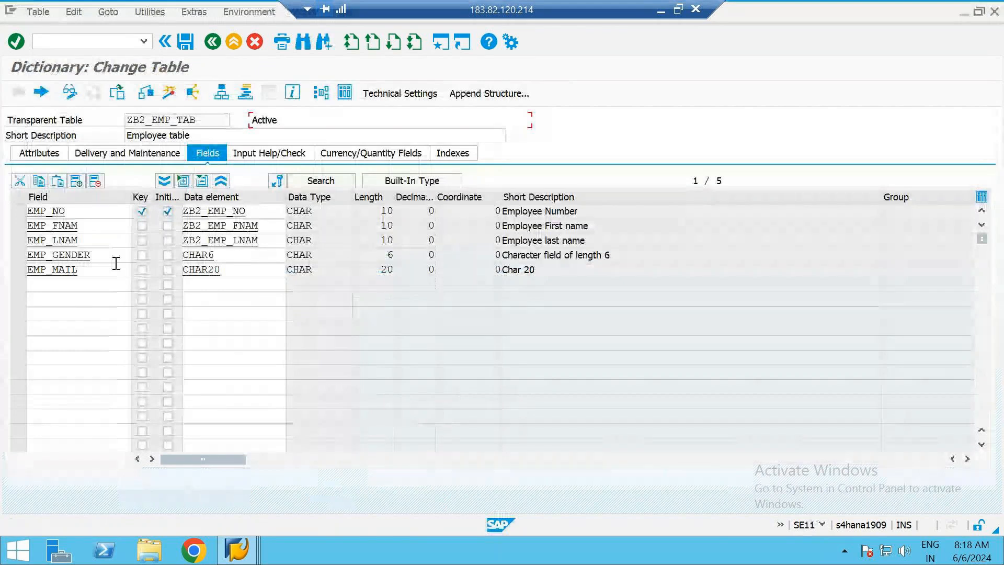
pyautogui.click(105, 255)
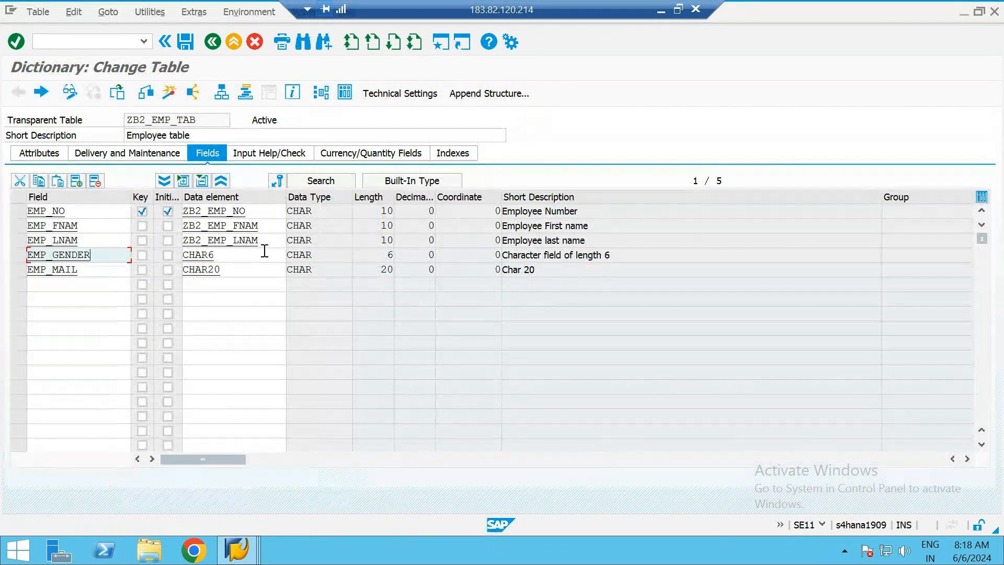
pyautogui.hotkey('alt', 'Tab')
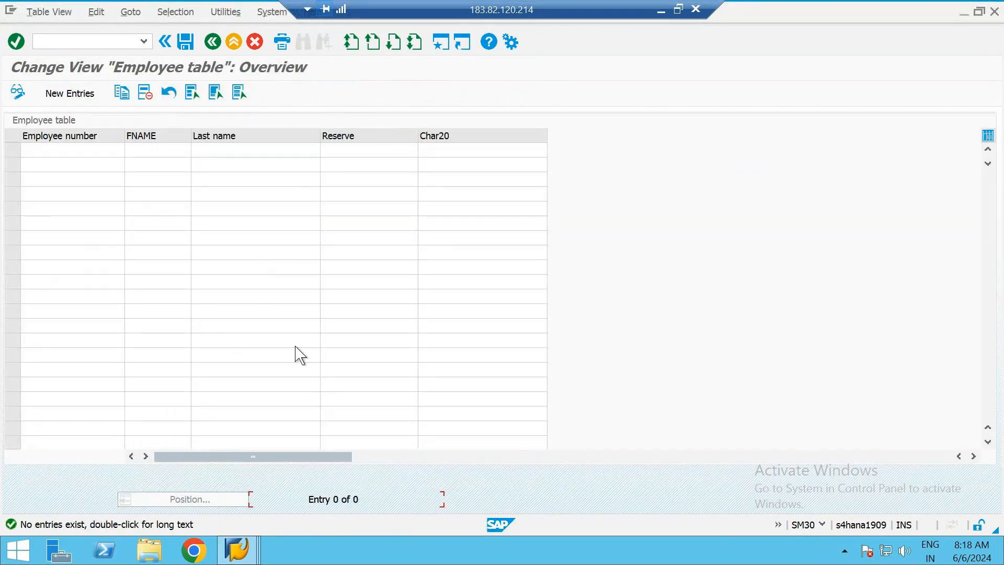
pyautogui.hotkey('alt', 'Tab')
pyautogui.moveTo(87, 270); pyautogui.dragTo(14, 272)
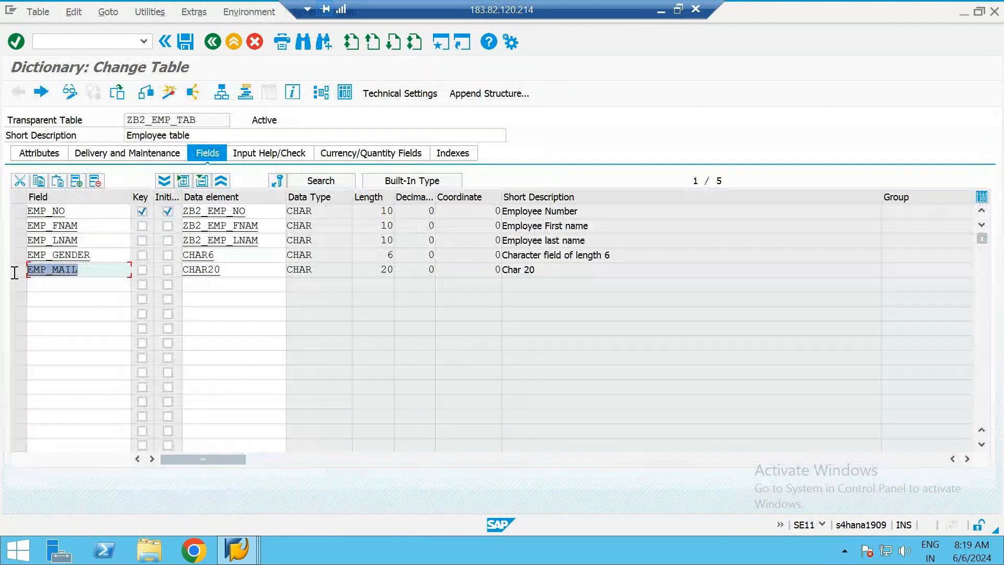
pyautogui.click(224, 268)
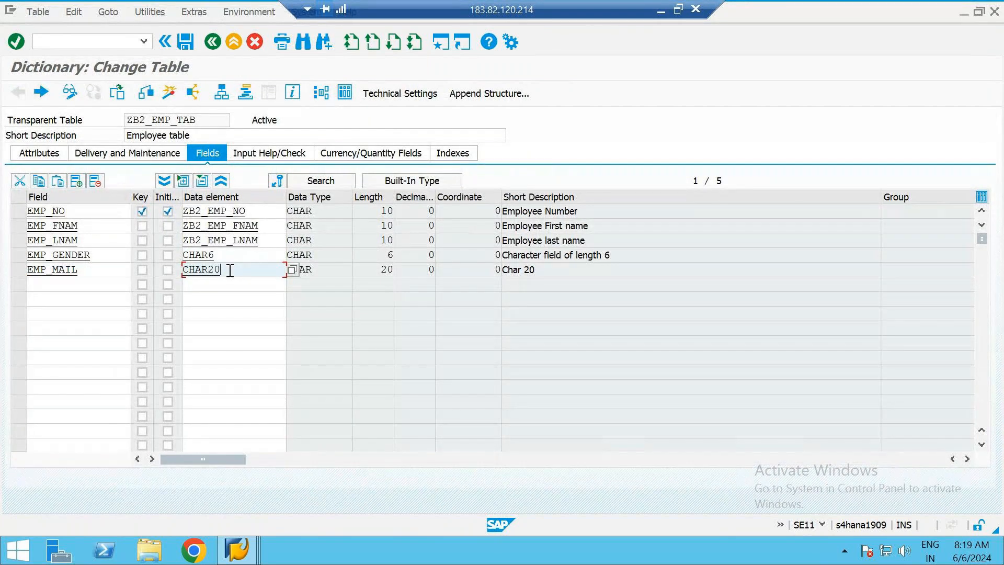
pyautogui.hotkey('alt', 'Tab')
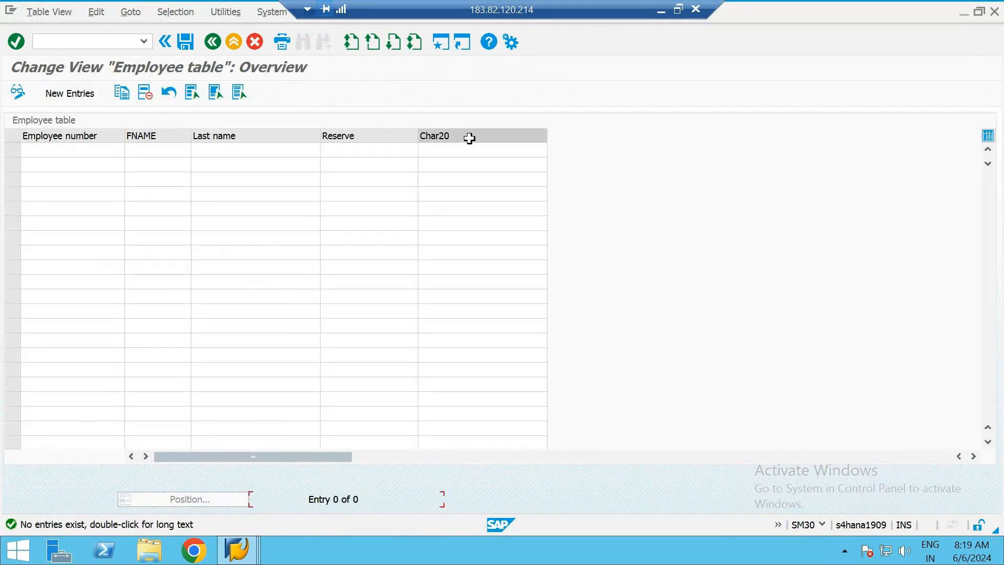
pyautogui.hotkey('alt', 'Tab')
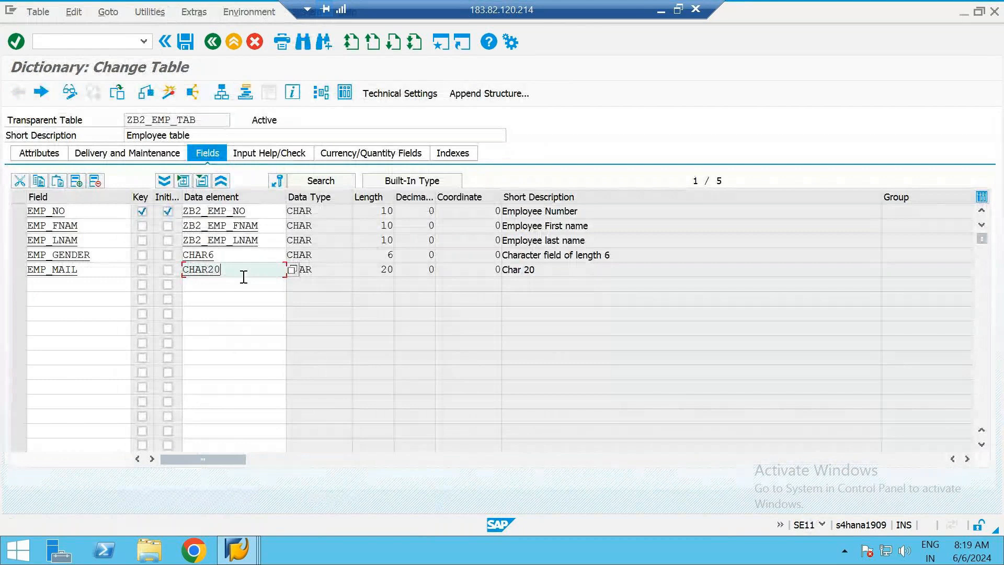
# Return to the SM30 session, leave the current overview and reopen table ZB2_EMP_TAB for maintenance
pyautogui.hotkey('alt', 't')
pyautogui.hotkey('alt', 'Tab')
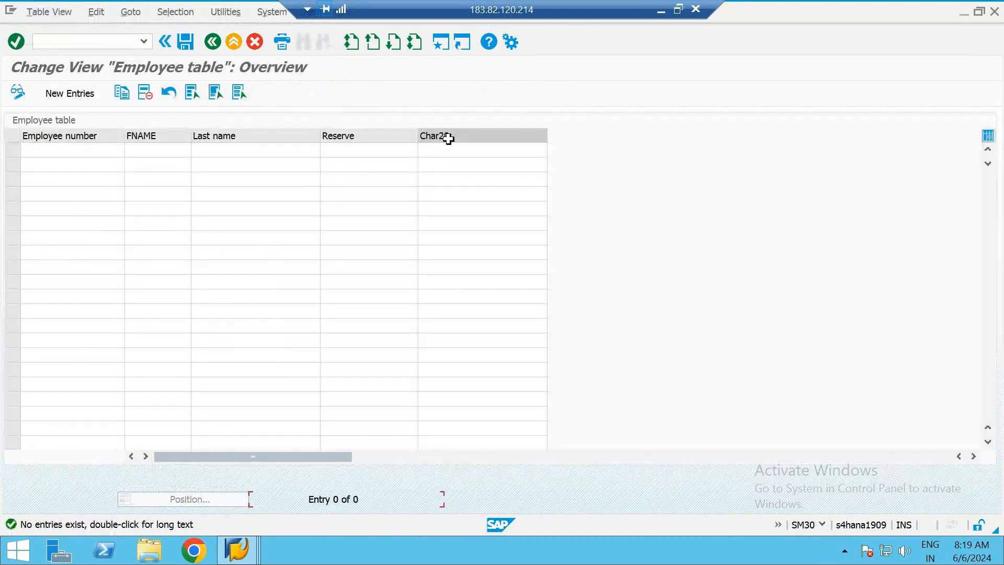
pyautogui.hotkey('alt', 'Tab')
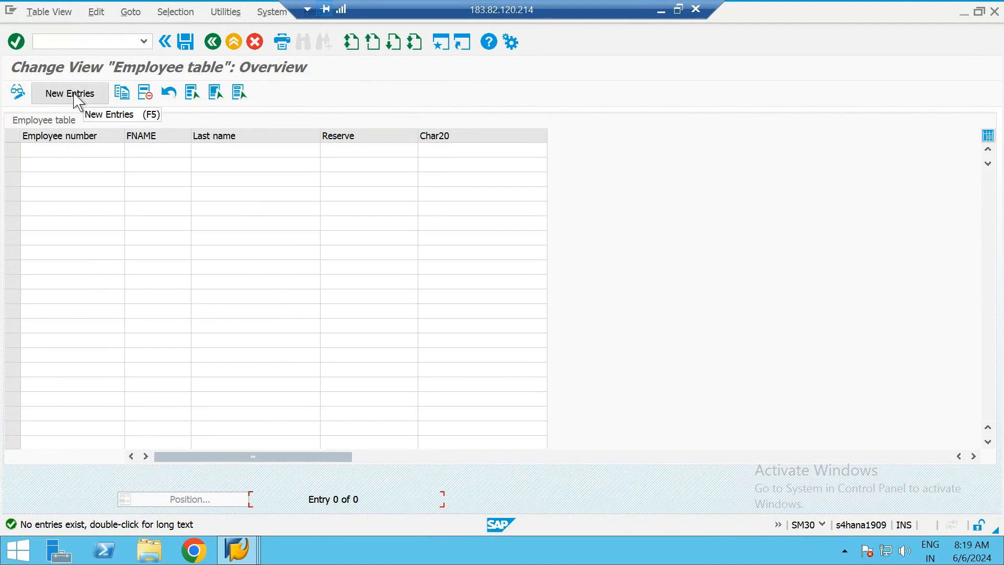
pyautogui.click(233, 44)
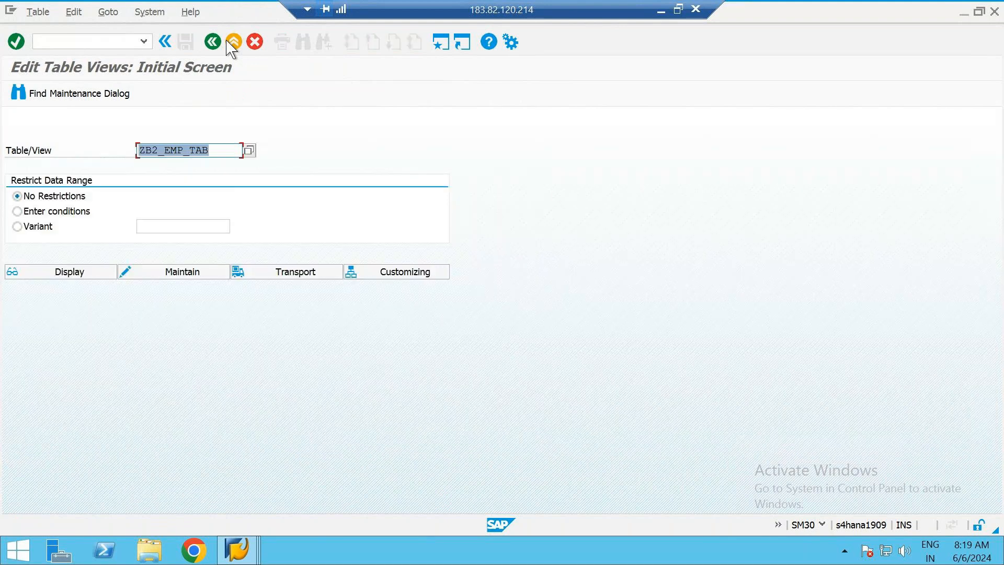
pyautogui.click(147, 275)
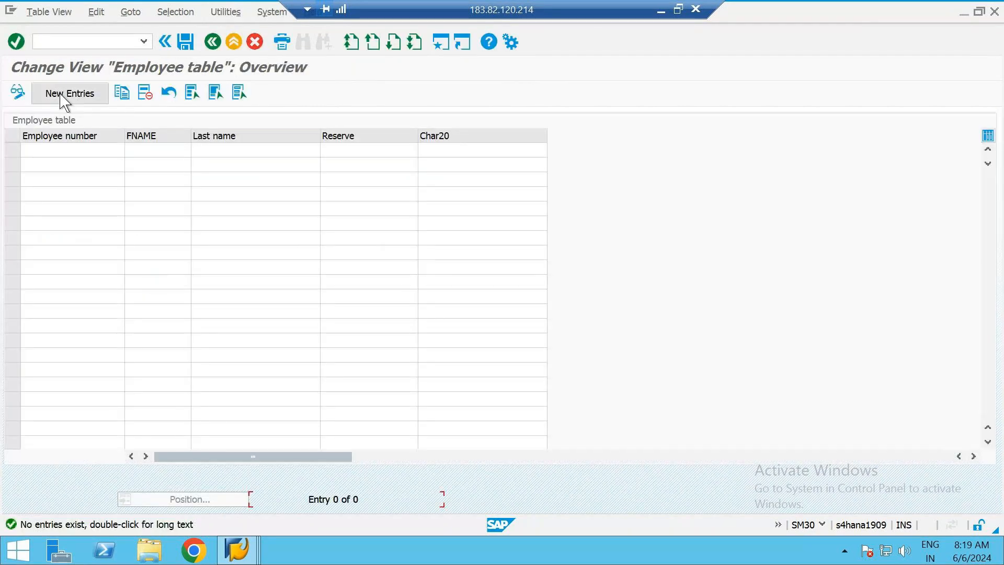
# Start new entries for the employee table and fill in the first record's employee number, first name and last name
pyautogui.click(73, 98)
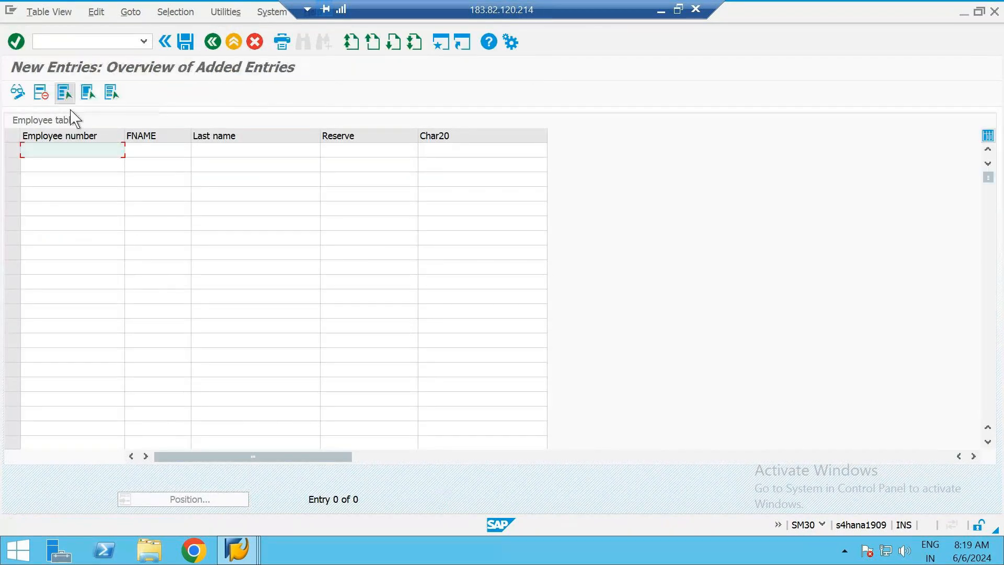
pyautogui.write('12345')
pyautogui.press('Tab')
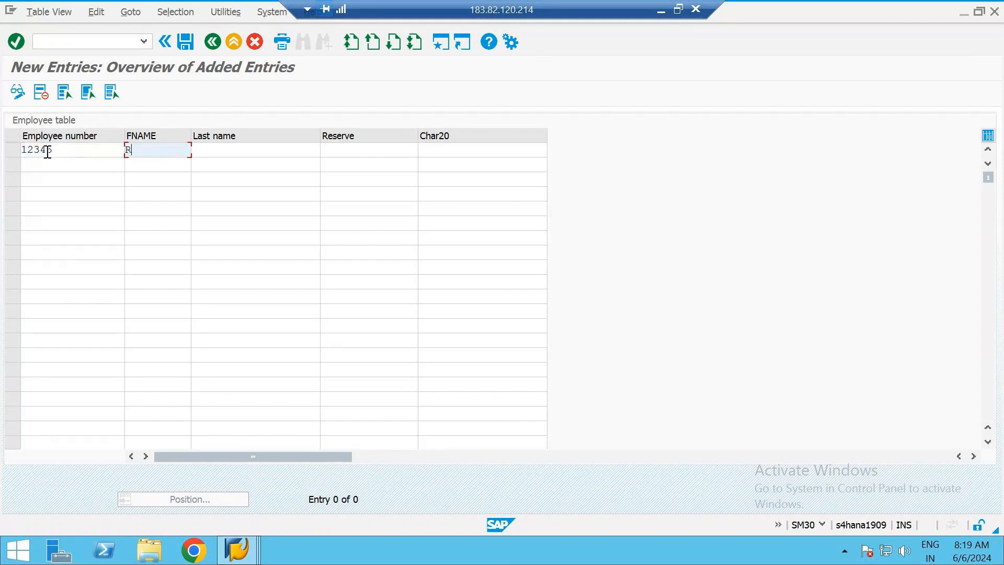
pyautogui.press('Tab')
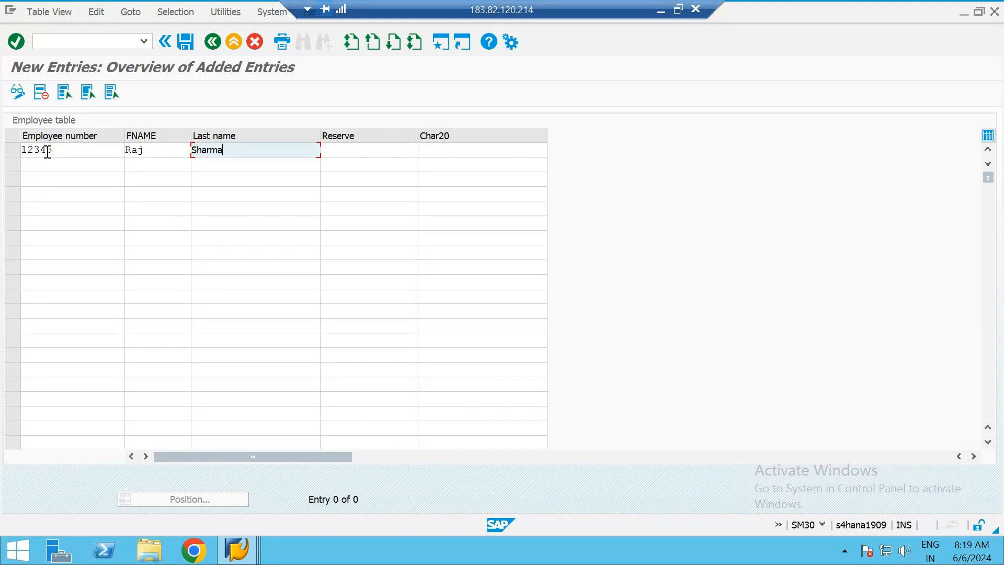
pyautogui.press('Tab')
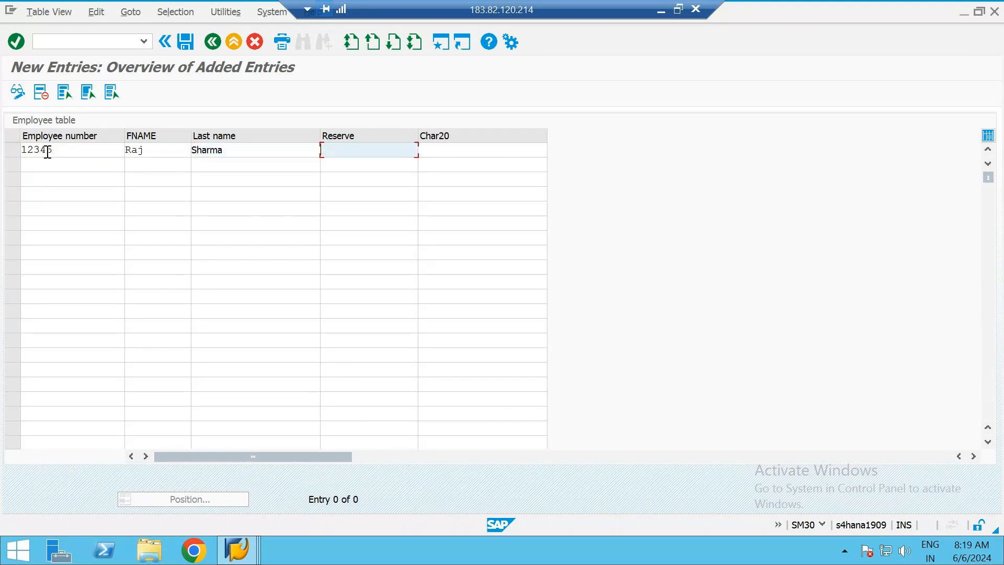
# Complete the first employee record with Male in the Reserve column and the employee's e-mail address in the Char20 column
pyautogui.write('Male')
pyautogui.press('Tab')
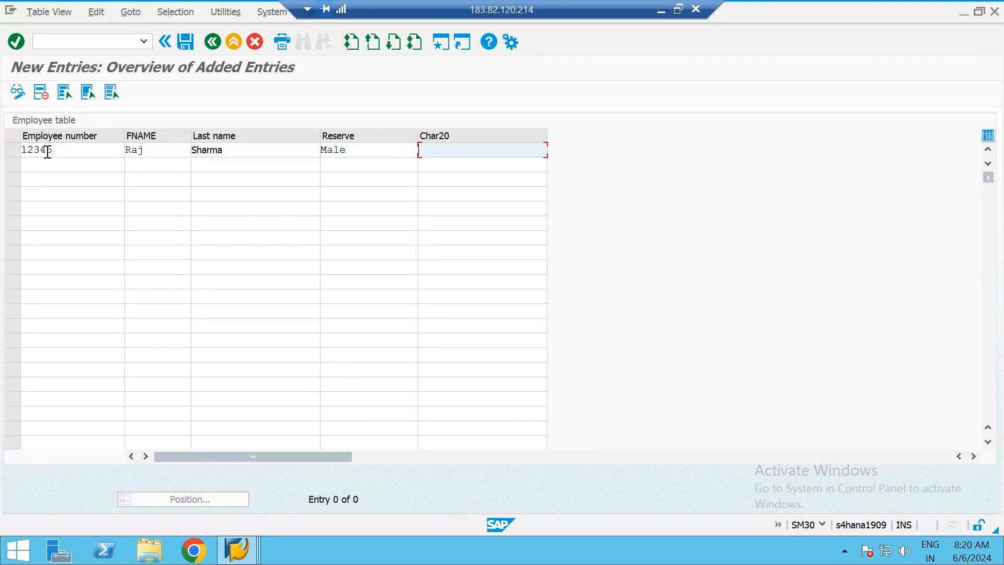
pyautogui.press('Down')
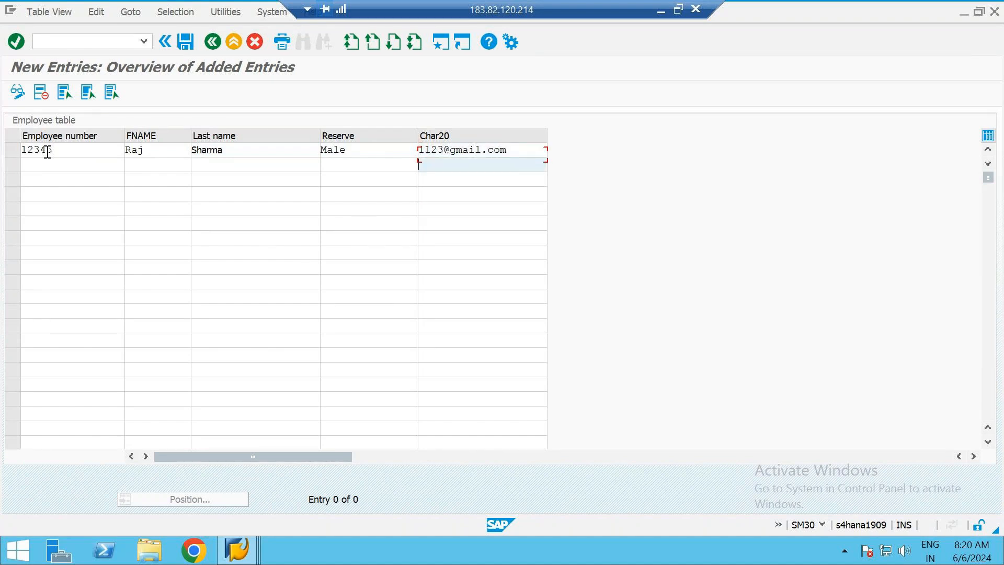
pyautogui.click(72, 165)
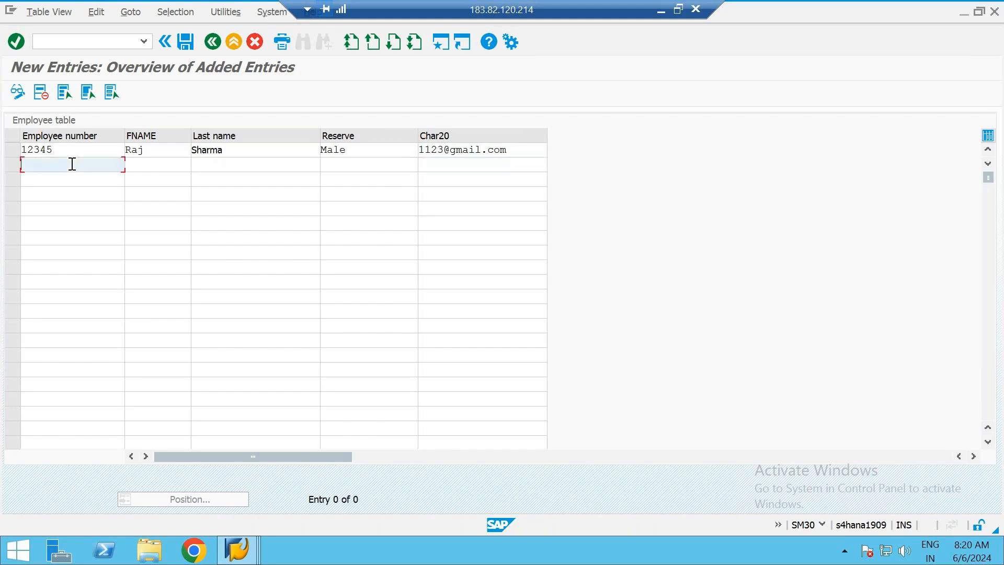
# Save the new employee record and open the Table Maintenance Generator for ZB2_EMP_TAB in the SE11 session
pyautogui.click(185, 44)
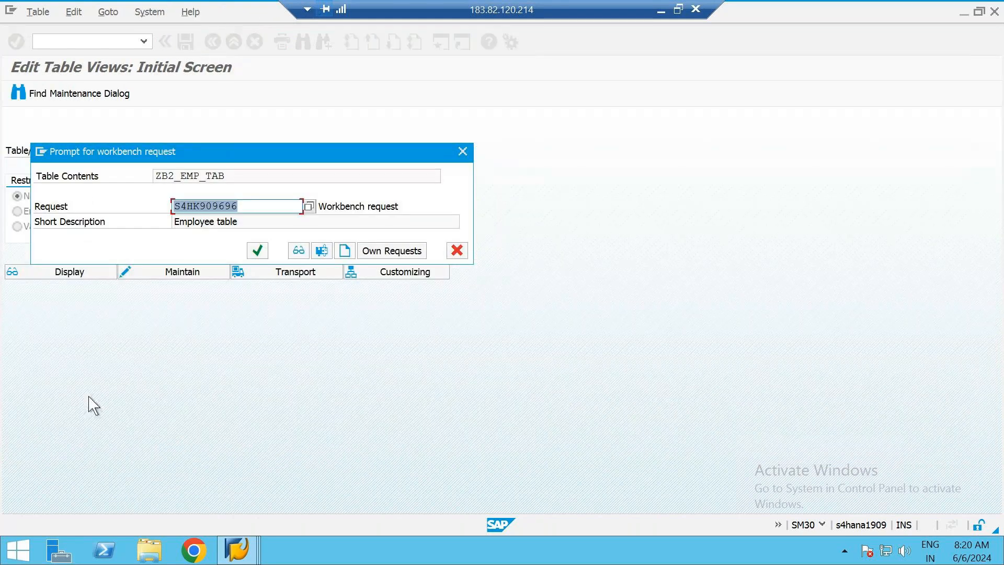
pyautogui.moveTo(243, 153); pyautogui.dragTo(365, 145)
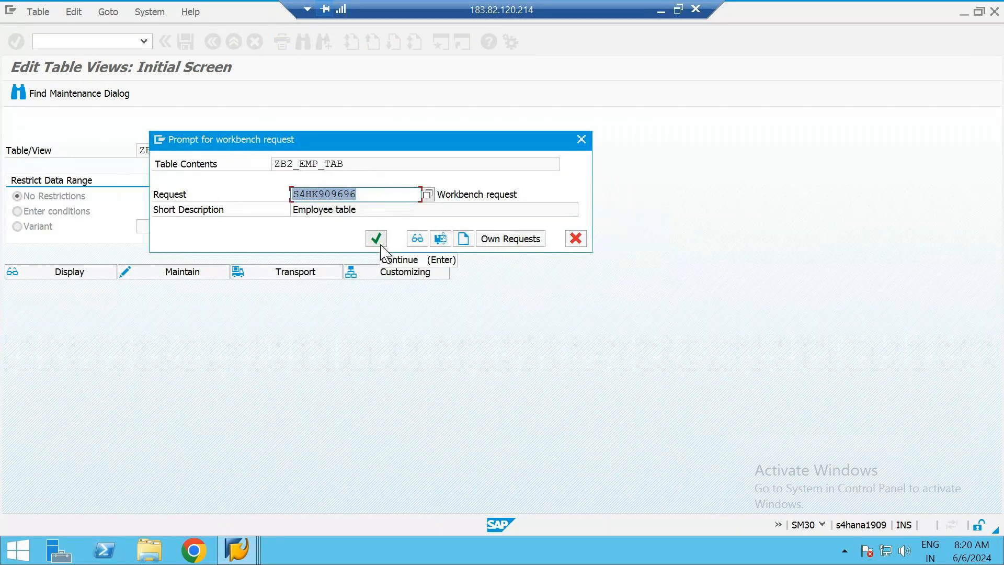
pyautogui.click(375, 238)
pyautogui.click(150, 11)
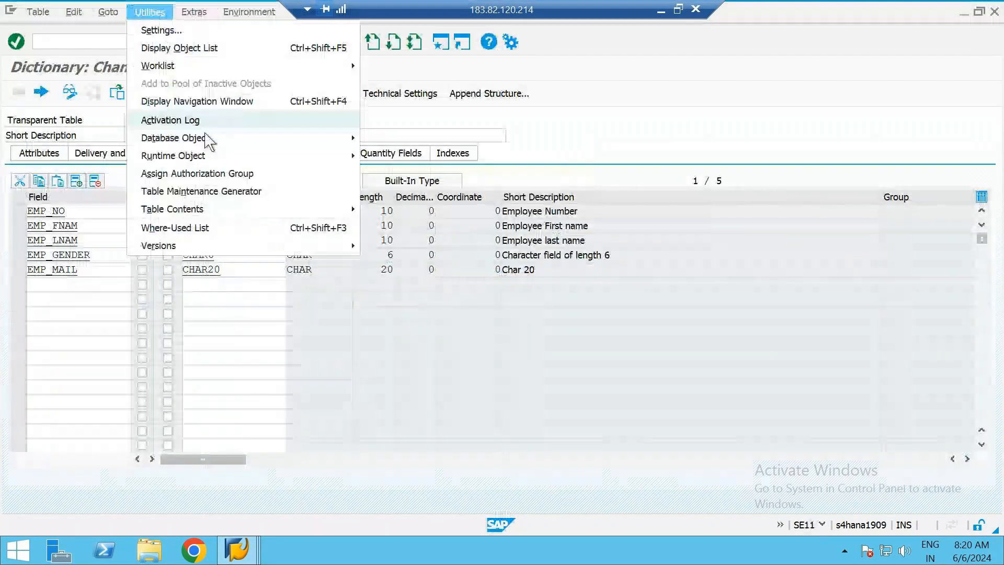
pyautogui.click(234, 190)
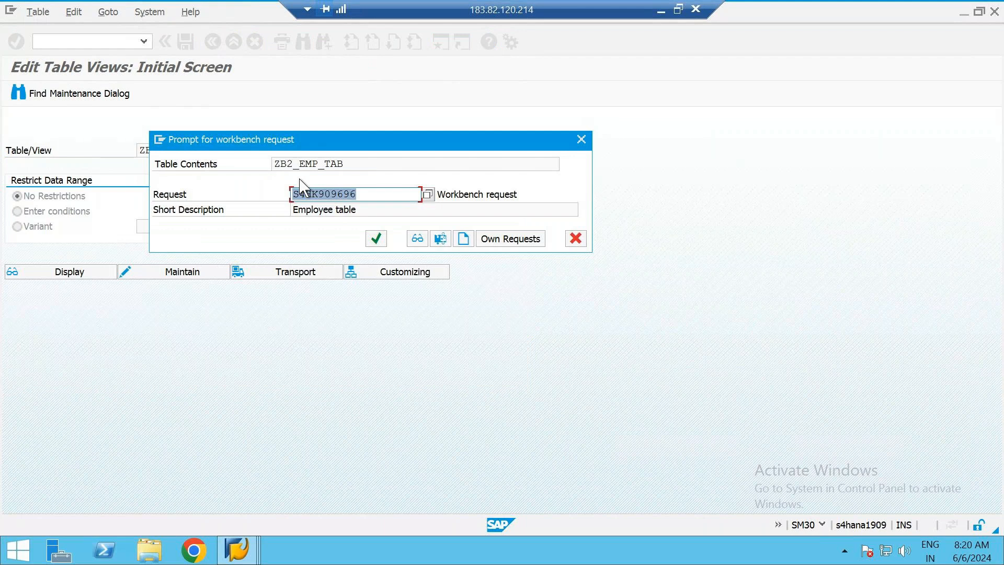
# Return to the workbench request prompt in SM30 and record the table contents in request S4HK909696
pyautogui.click(375, 197)
pyautogui.moveTo(360, 140); pyautogui.dragTo(378, 240)
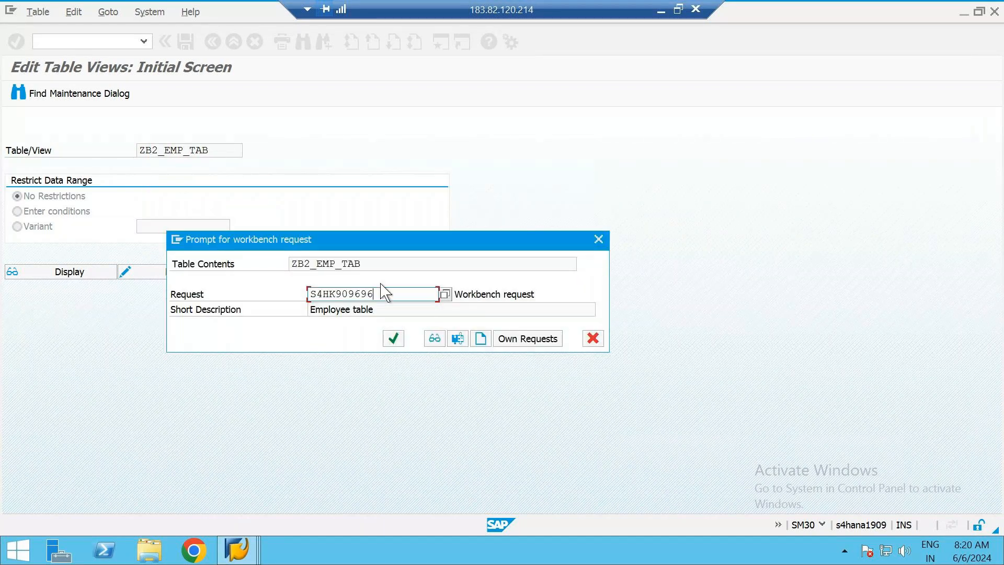
pyautogui.moveTo(389, 292); pyautogui.dragTo(276, 304)
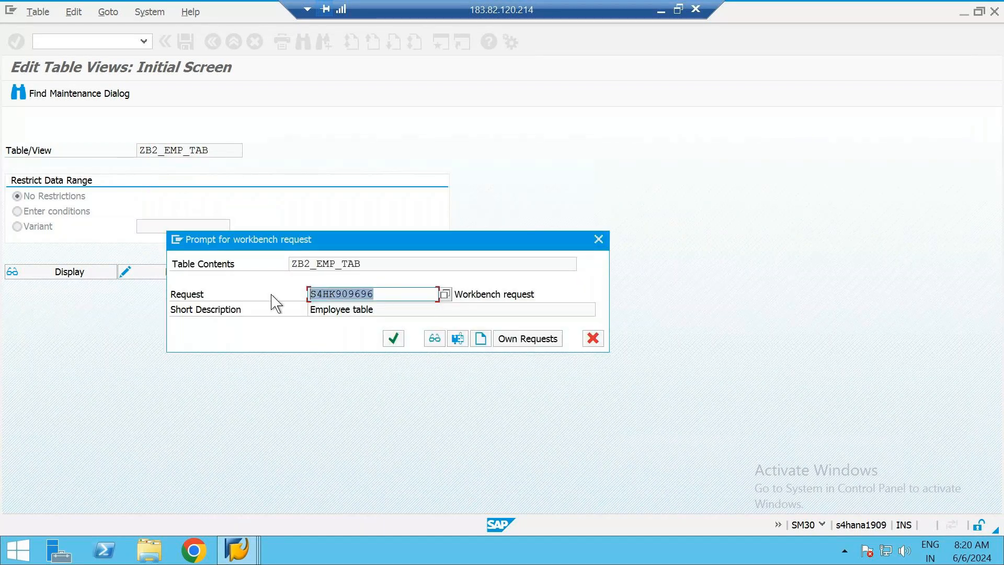
pyautogui.click(406, 294)
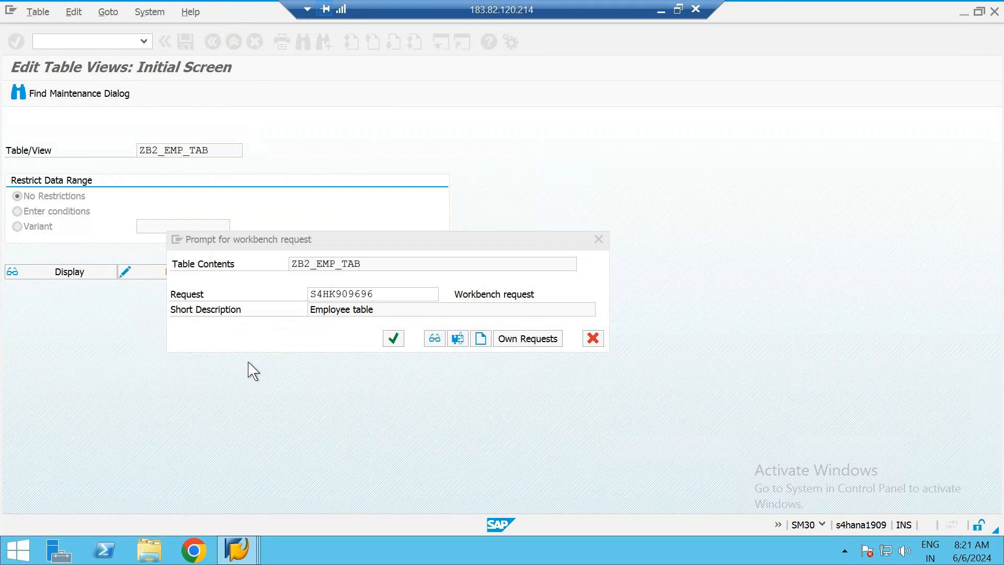
pyautogui.click(392, 339)
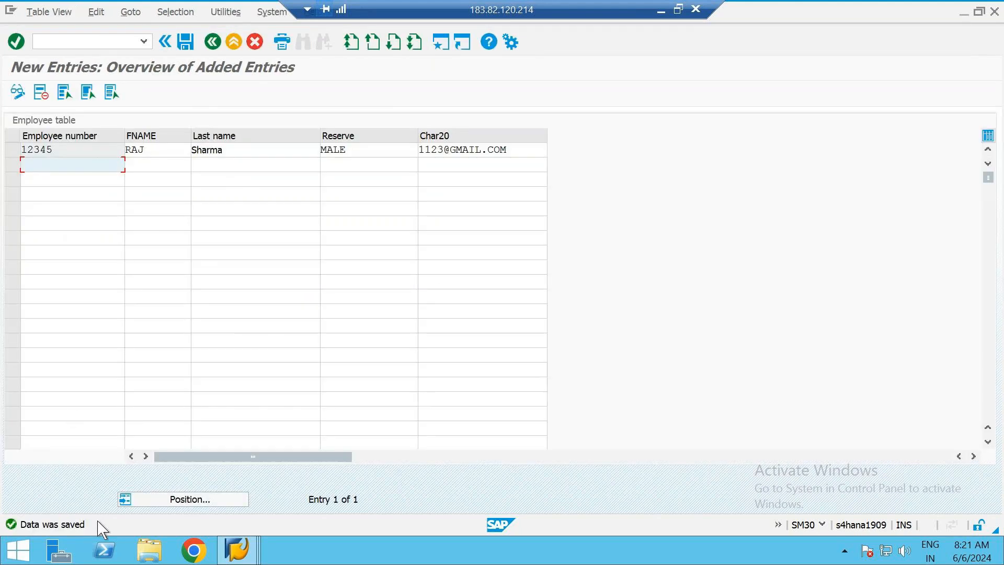
# Go back to the SM30 initial screen and open ZB2_EMP_TAB again for maintenance
pyautogui.click(213, 43)
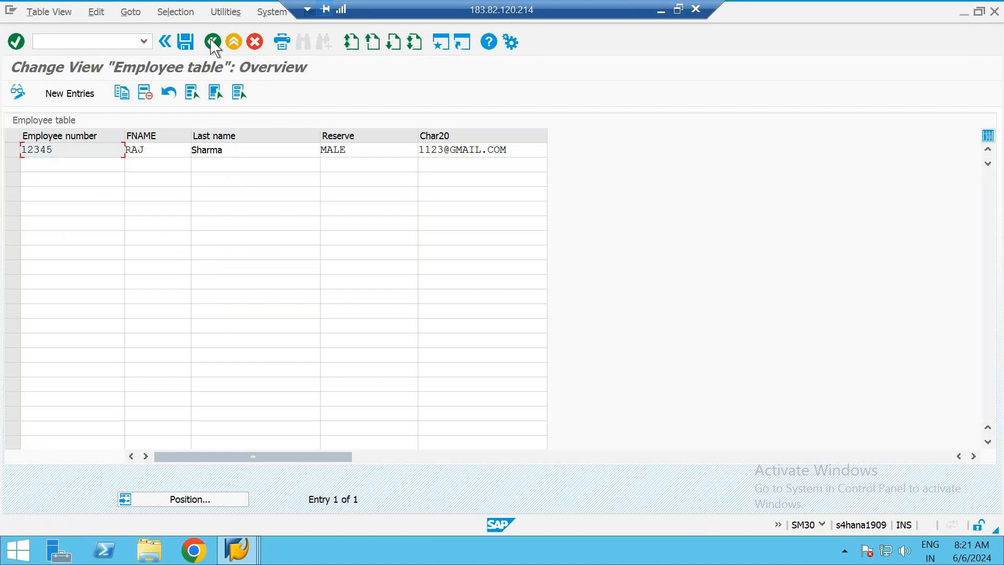
pyautogui.click(213, 43)
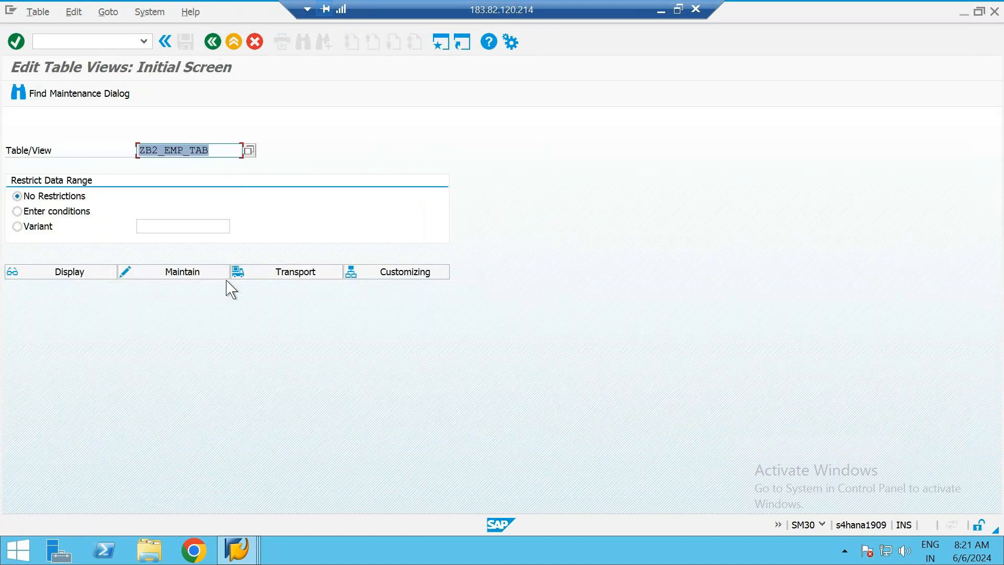
pyautogui.click(145, 271)
pyautogui.press('Return')
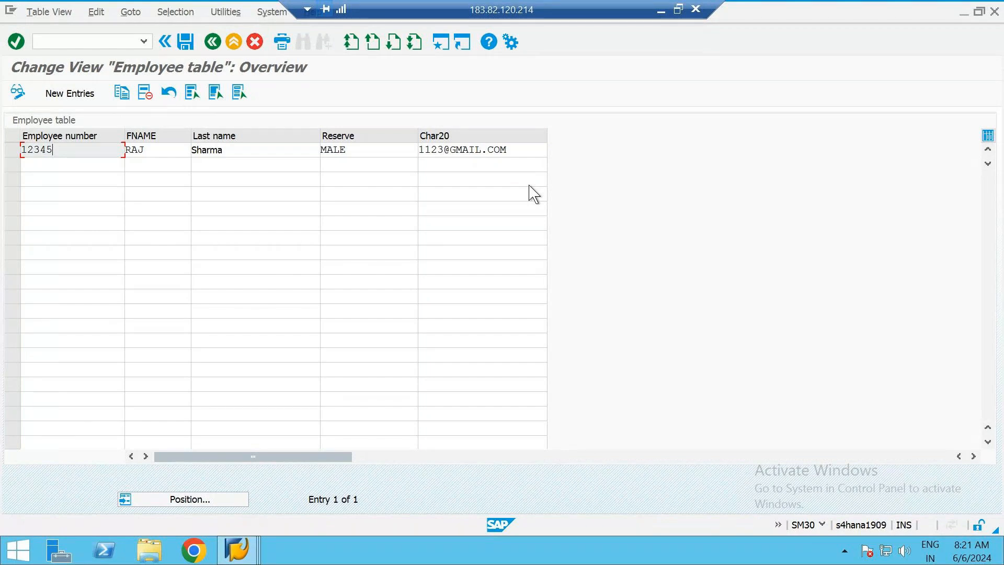
# Start another set of new entries and fill in the employee number, first name and last name in the first row
pyautogui.click(69, 93)
pyautogui.write('2345')
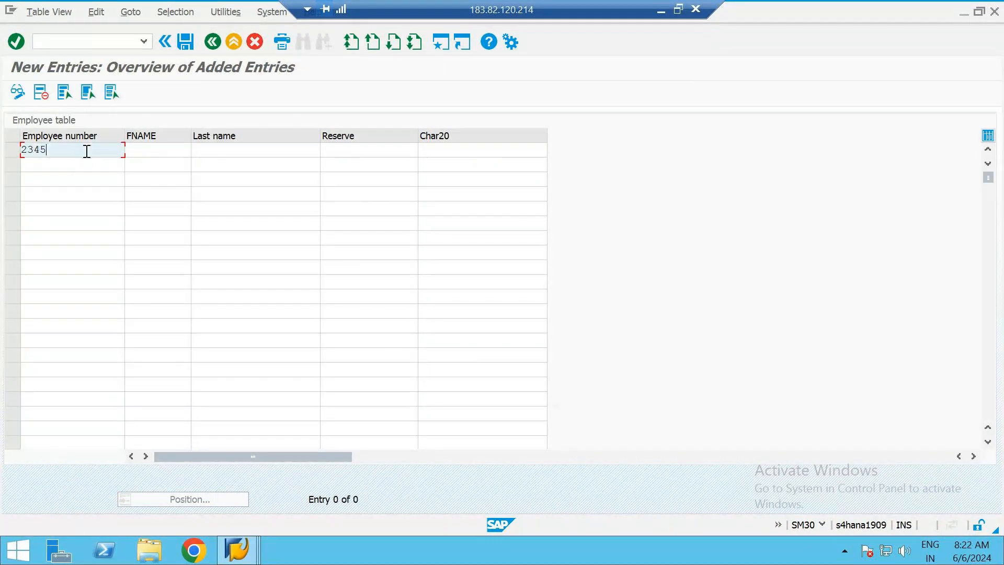
pyautogui.press('Tab')
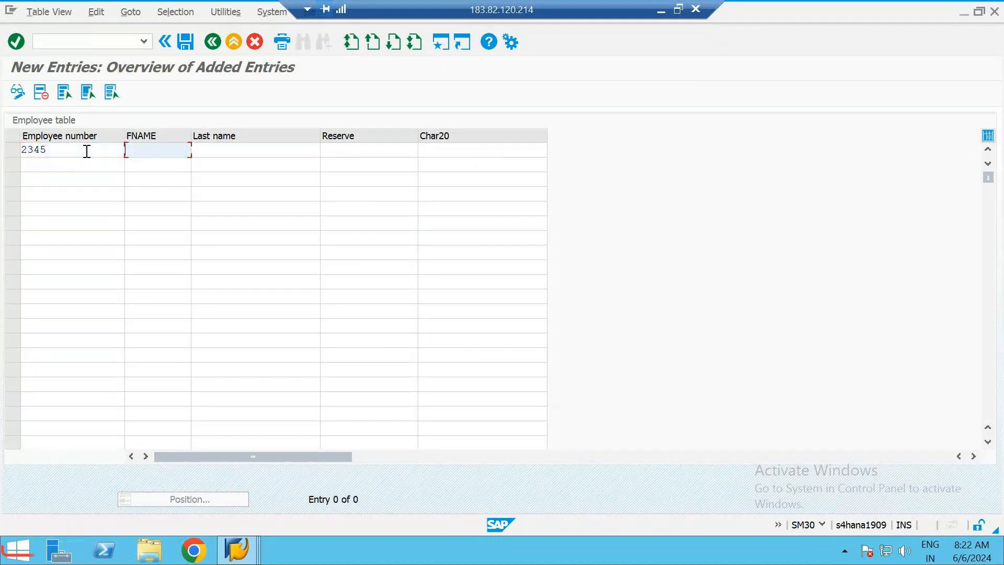
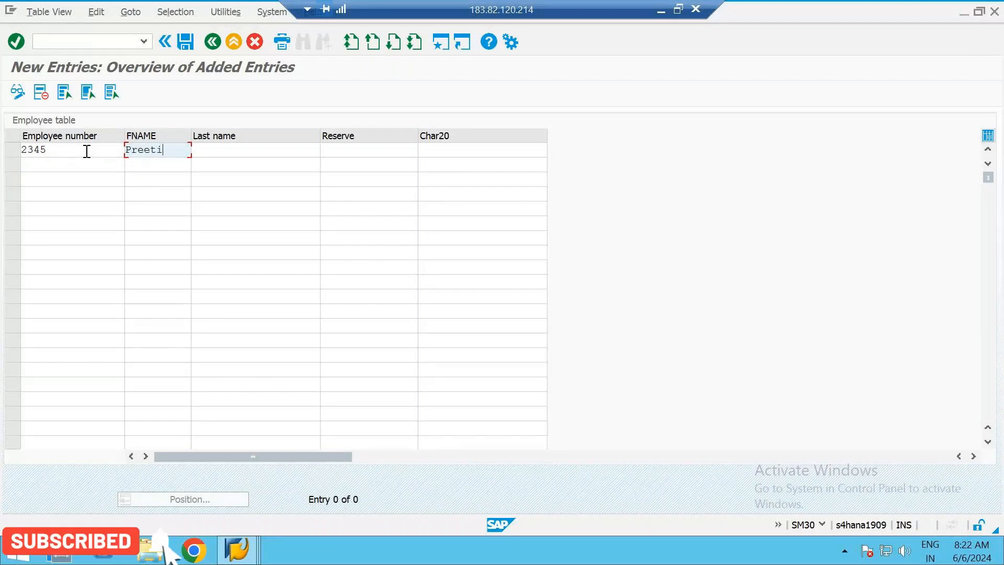
pyautogui.press('Tab')
pyautogui.press('Tab')
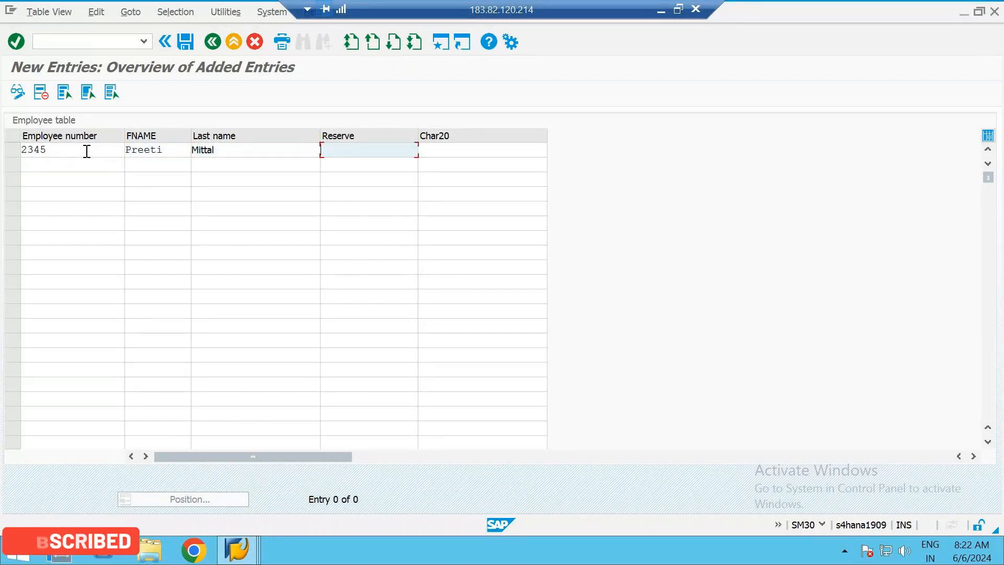
# Complete the first row with Female in the Reserve column and the employee's e-mail address in the Char20 column
pyautogui.write('Female')
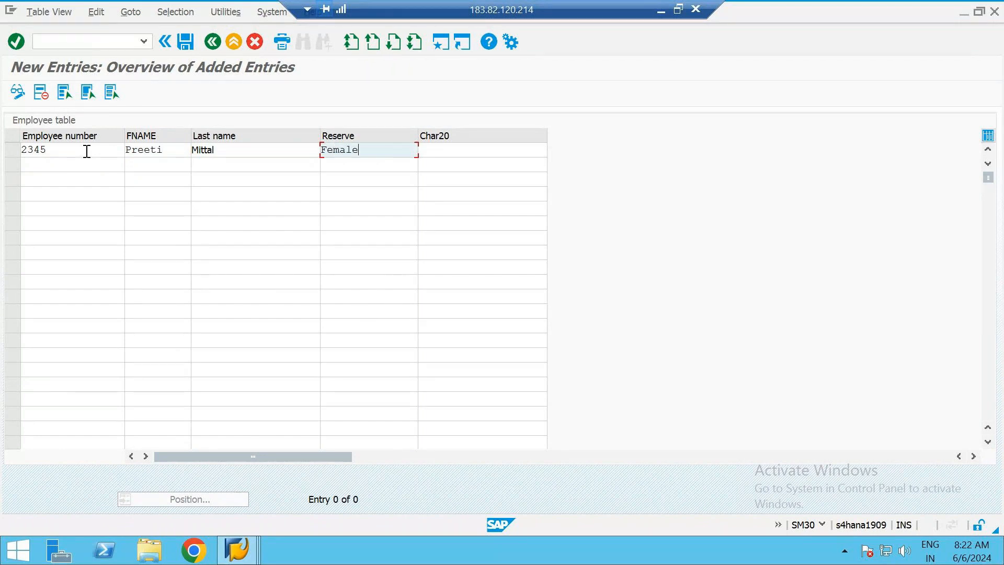
pyautogui.press('Tab')
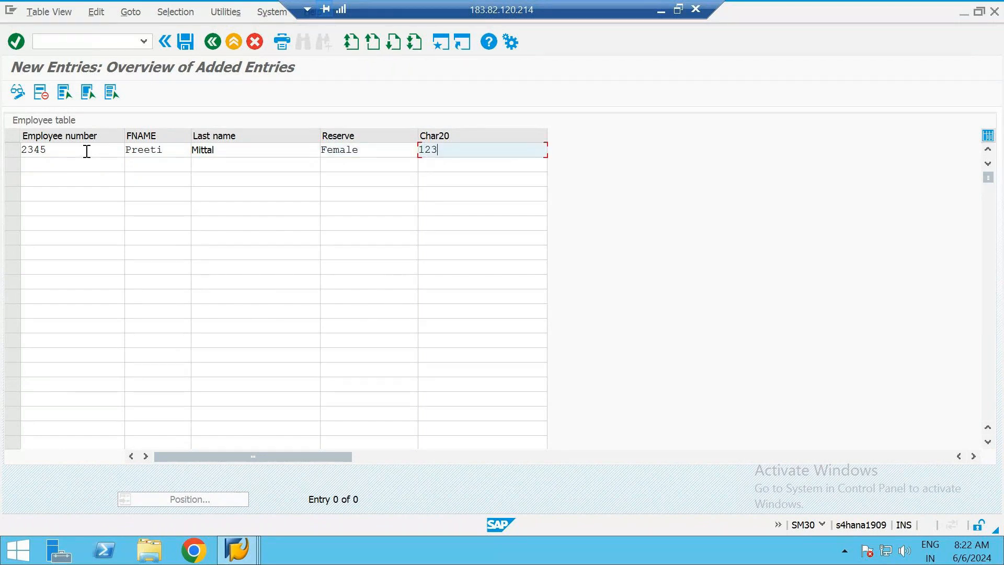
pyautogui.press('Down')
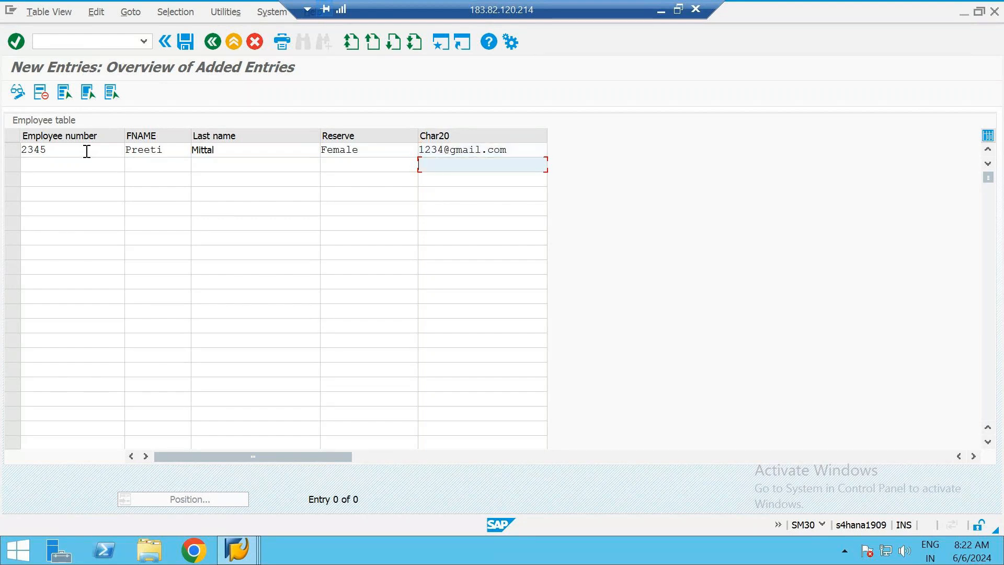
pyautogui.click(58, 167)
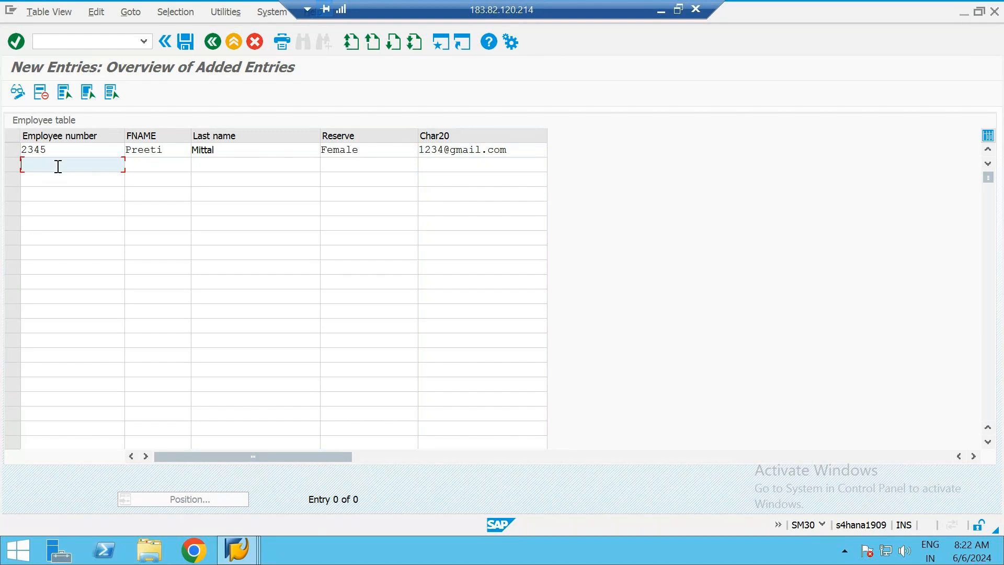
# Fill in the employee number, first name and last name in the second row of the new entries
pyautogui.write('3456')
pyautogui.press('Tab')
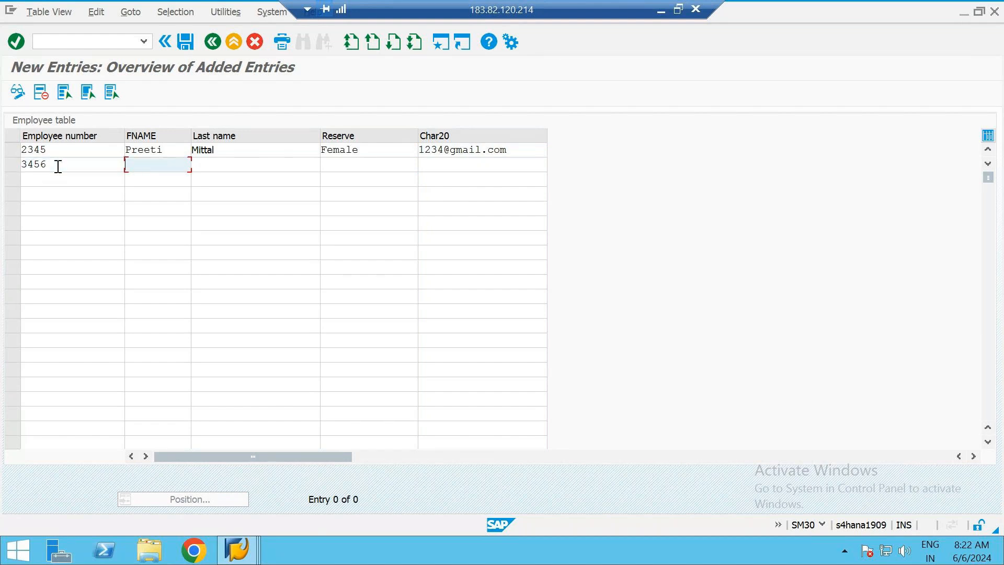
pyautogui.press('Tab')
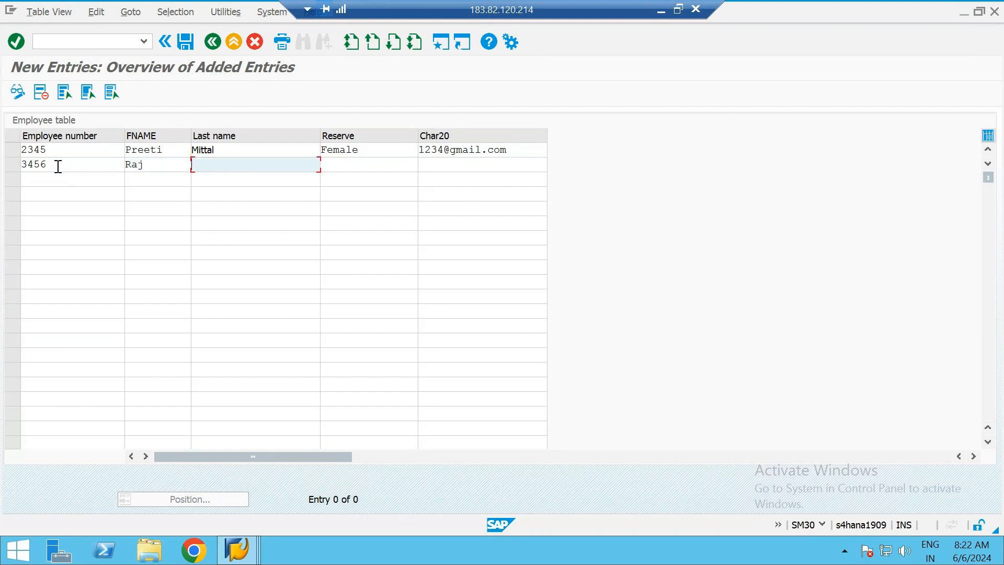
pyautogui.press('Tab')
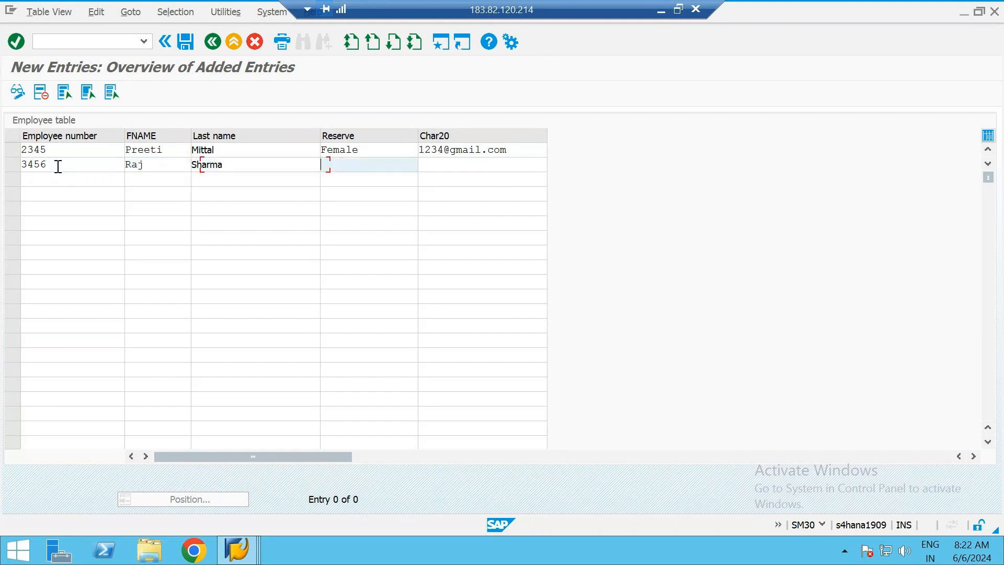
# Complete the second row with Male in the Reserve column and the employee's e-mail address in the Char20 column
pyautogui.write('Male')
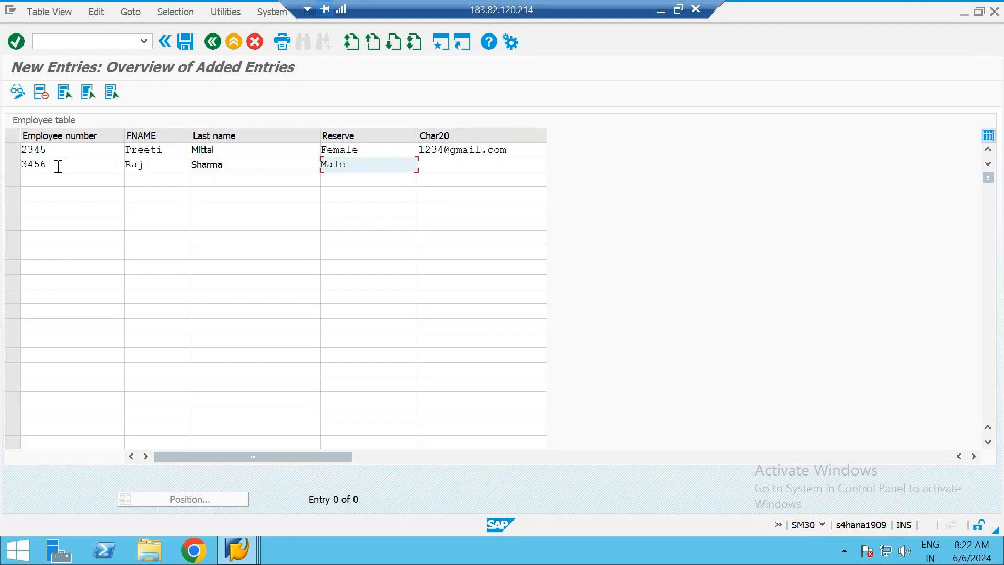
pyautogui.press('Tab')
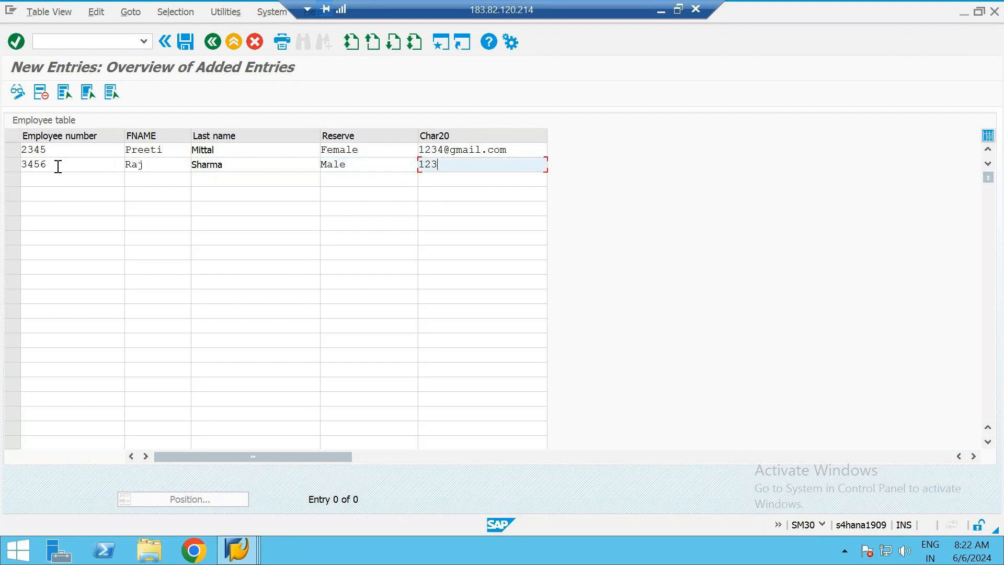
# Save the new entries and reopen the table from the SM30 initial screen with workbench request S4HK909696
pyautogui.click(186, 42)
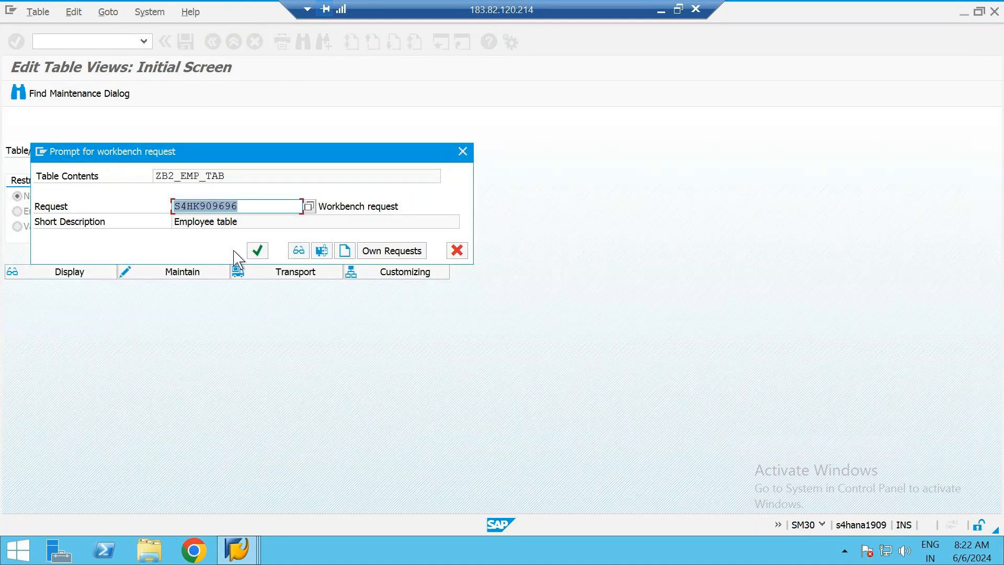
pyautogui.click(257, 250)
pyautogui.click(212, 41)
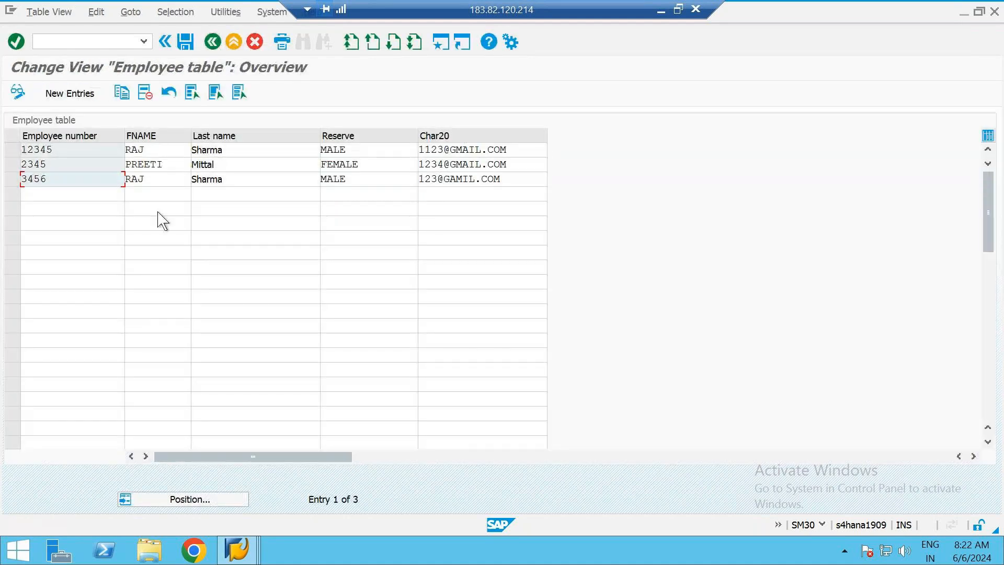
# Compare the first and third records column by column, from the employee number to the Reserve value
pyautogui.click(76, 150)
pyautogui.click(158, 150)
pyautogui.click(251, 150)
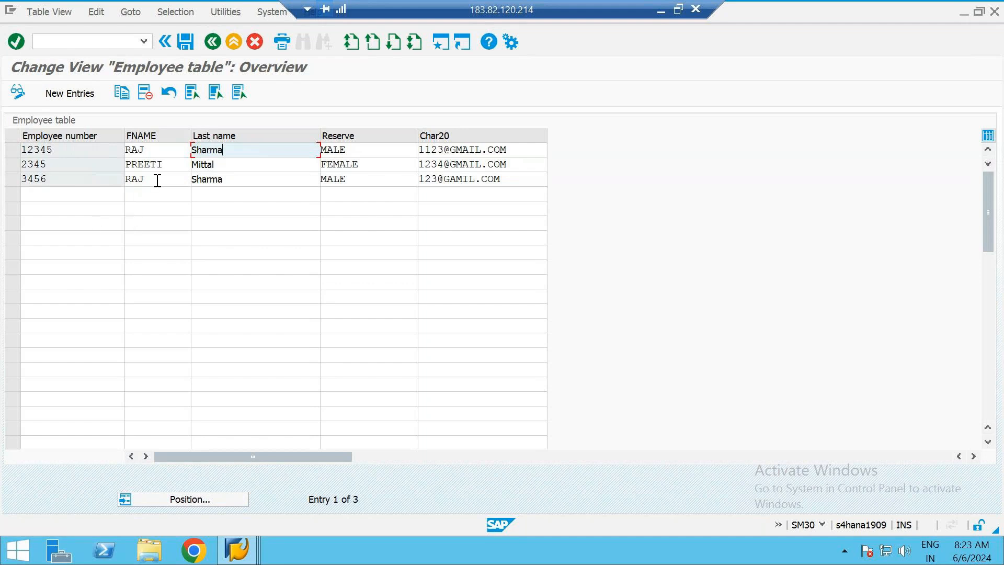
pyautogui.click(97, 150)
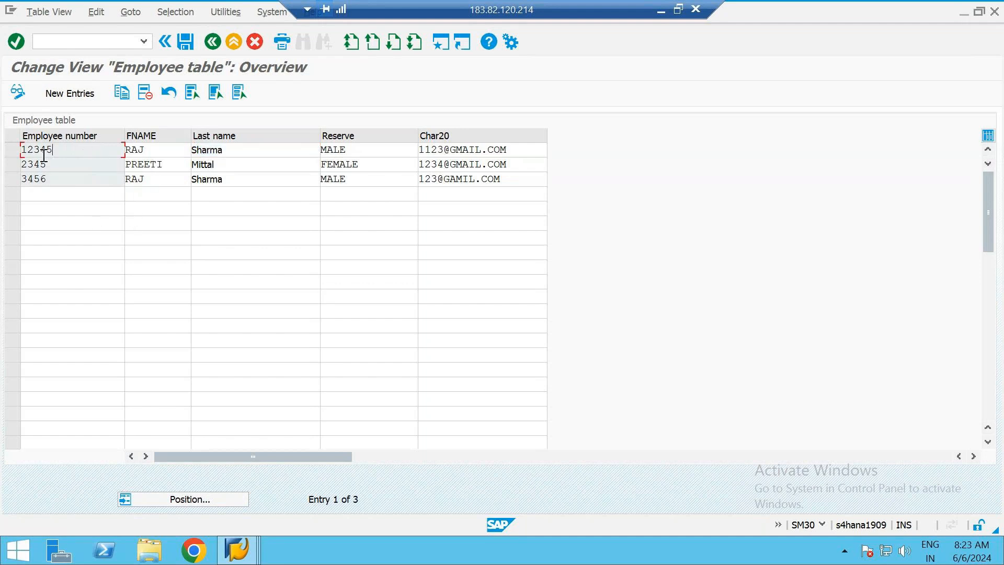
pyautogui.click(159, 151)
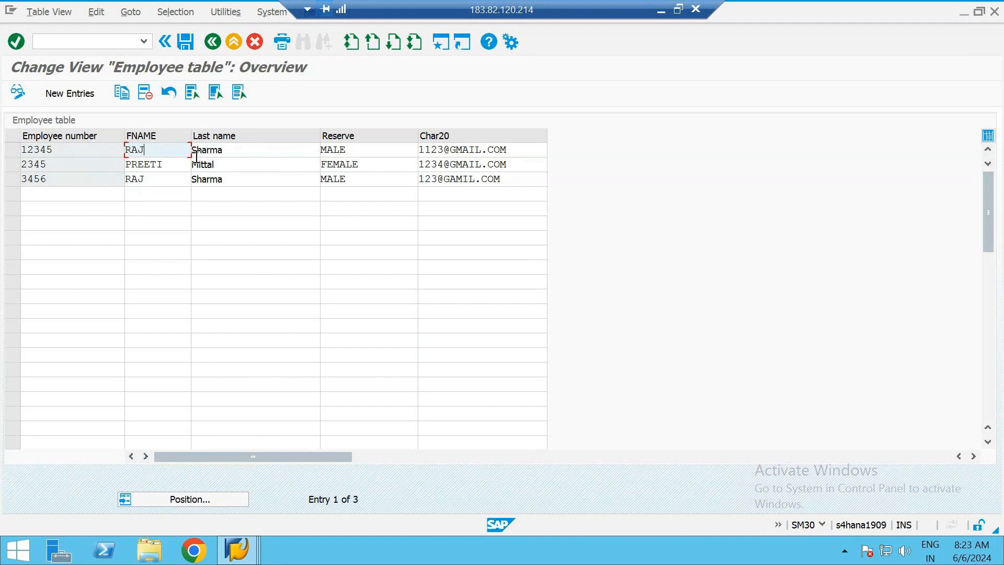
pyautogui.click(227, 150)
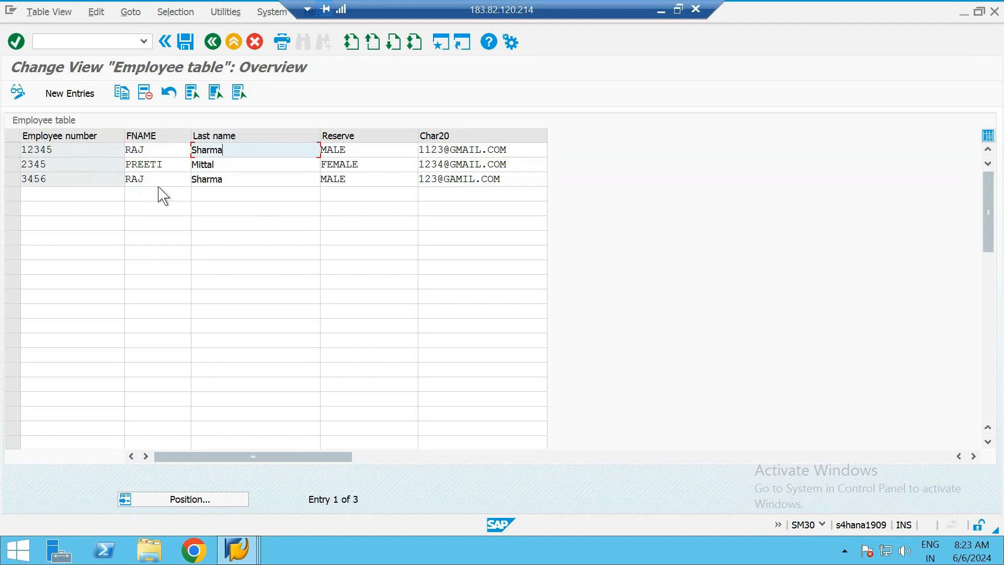
pyautogui.click(90, 179)
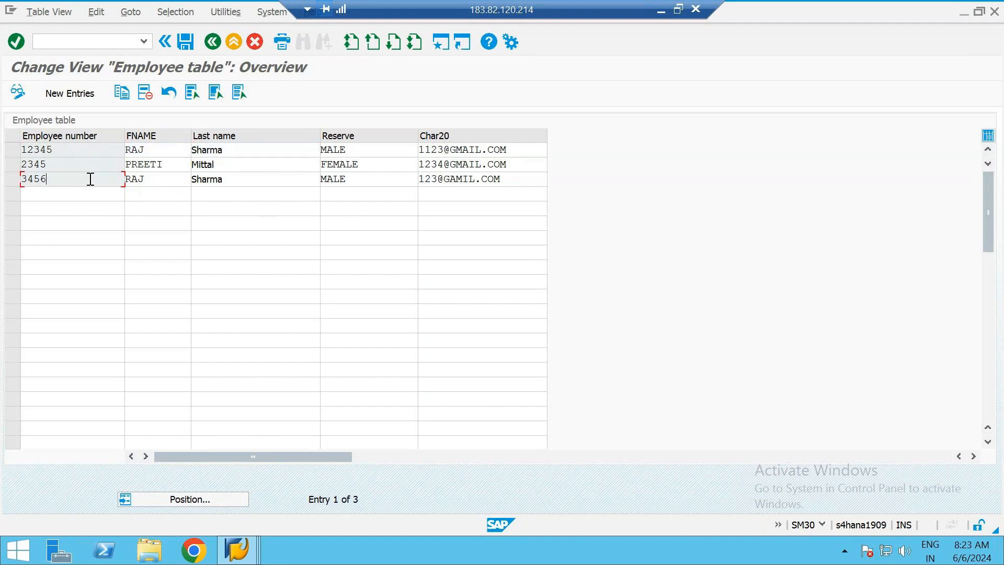
pyautogui.click(156, 179)
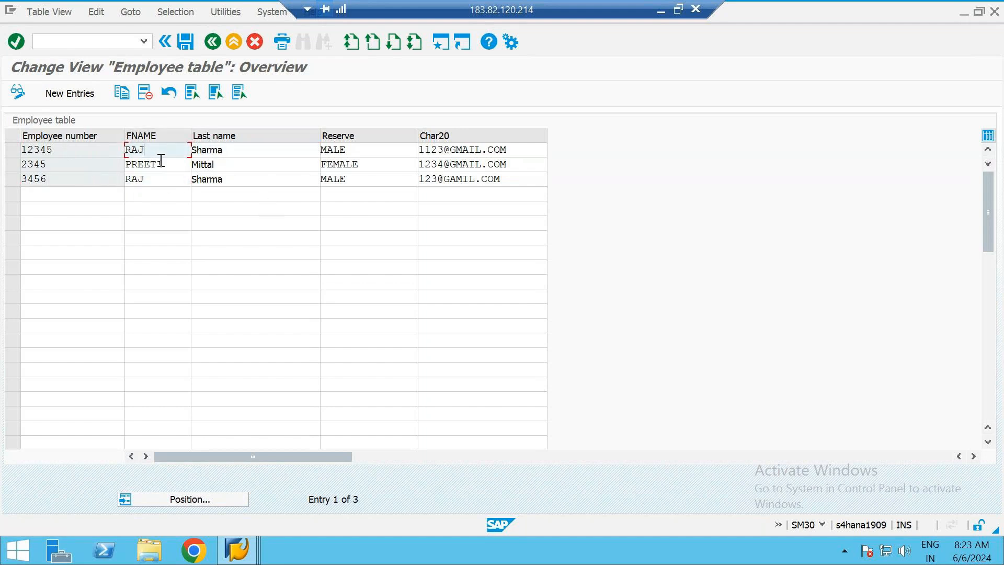
pyautogui.click(234, 150)
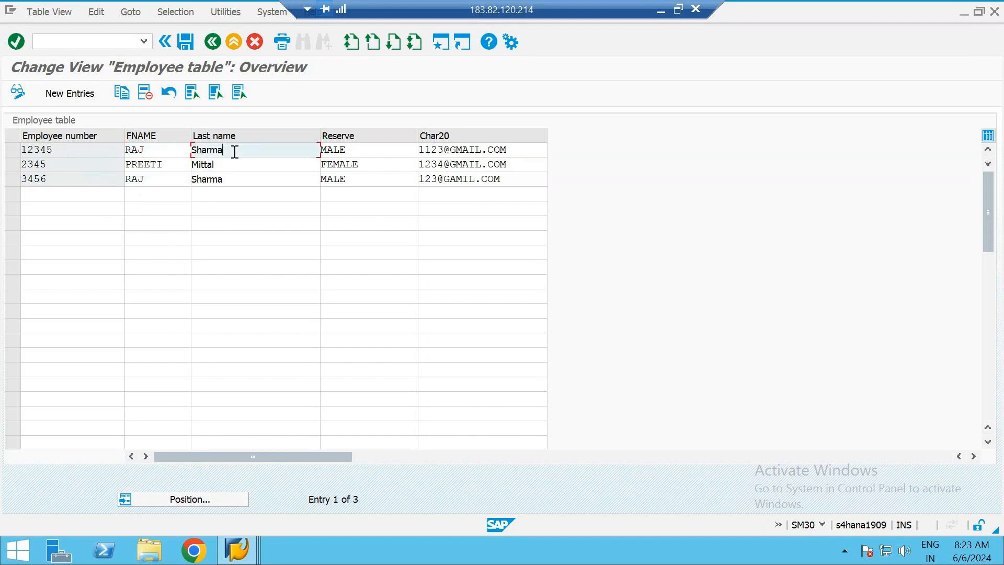
pyautogui.click(252, 181)
pyautogui.click(370, 152)
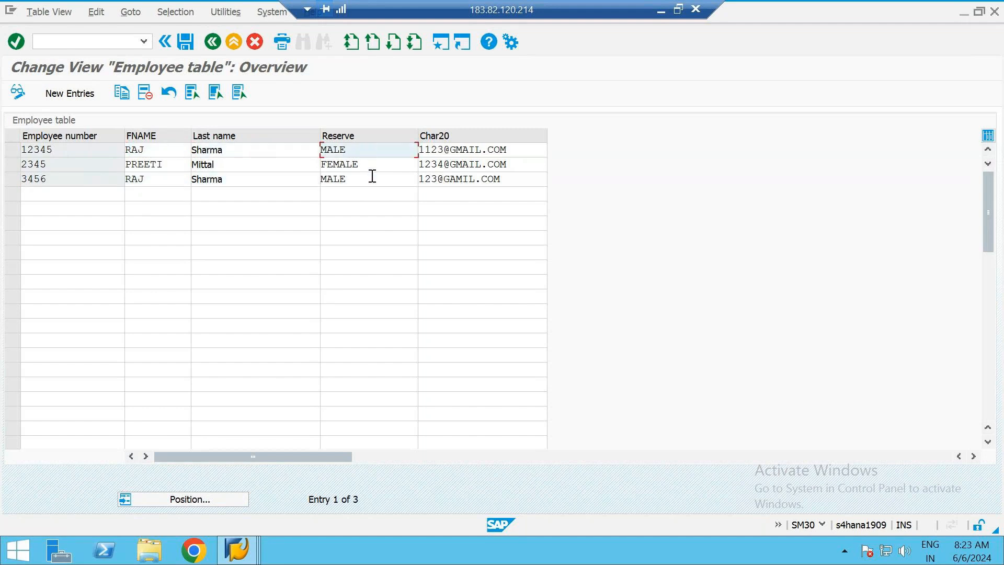
pyautogui.click(373, 181)
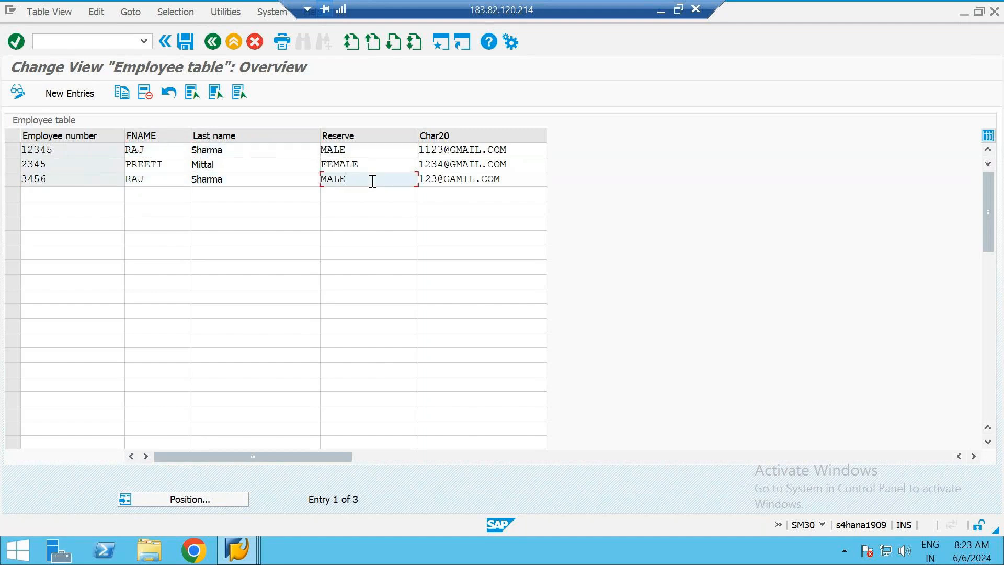
# Remove the extra leading digit from the first record's e-mail address in Char20 and save the table
pyautogui.click(427, 151)
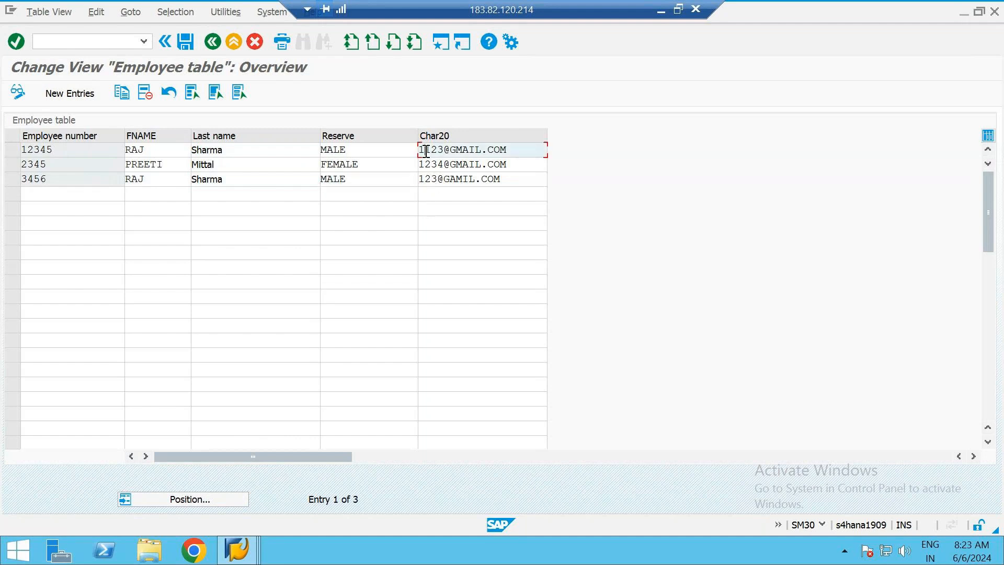
pyautogui.press('BackSpace')
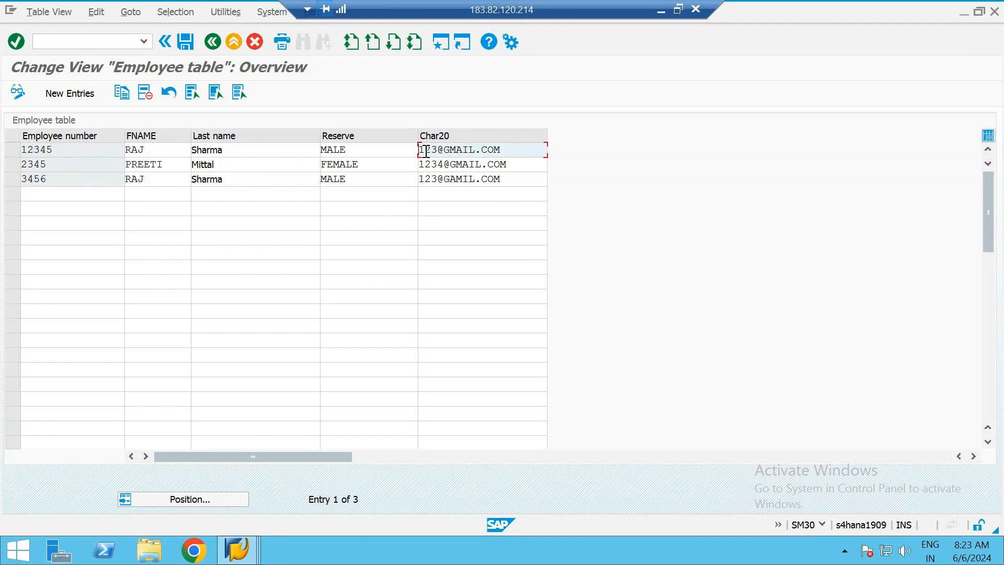
pyautogui.click(186, 42)
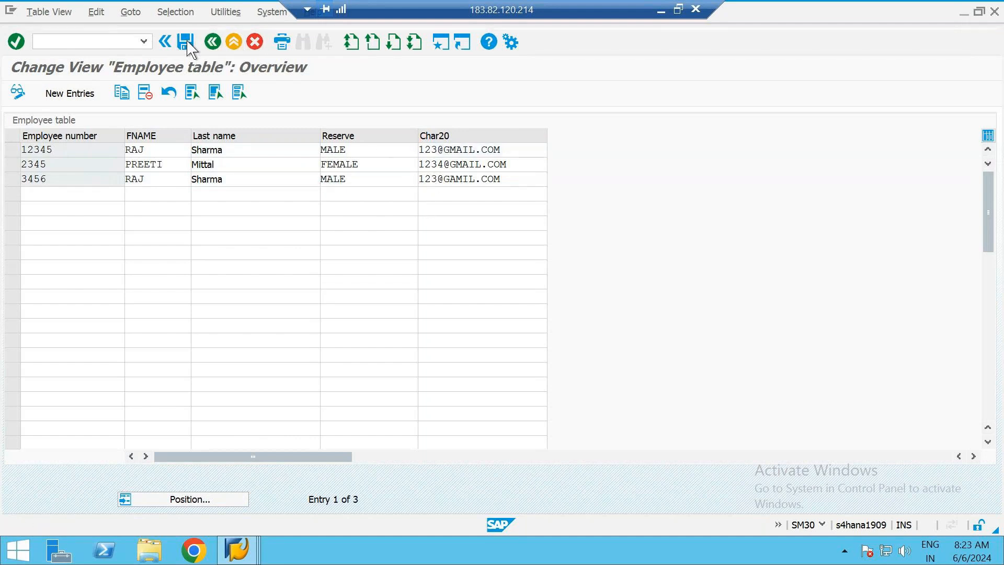
pyautogui.click(521, 179)
pyautogui.click(515, 150)
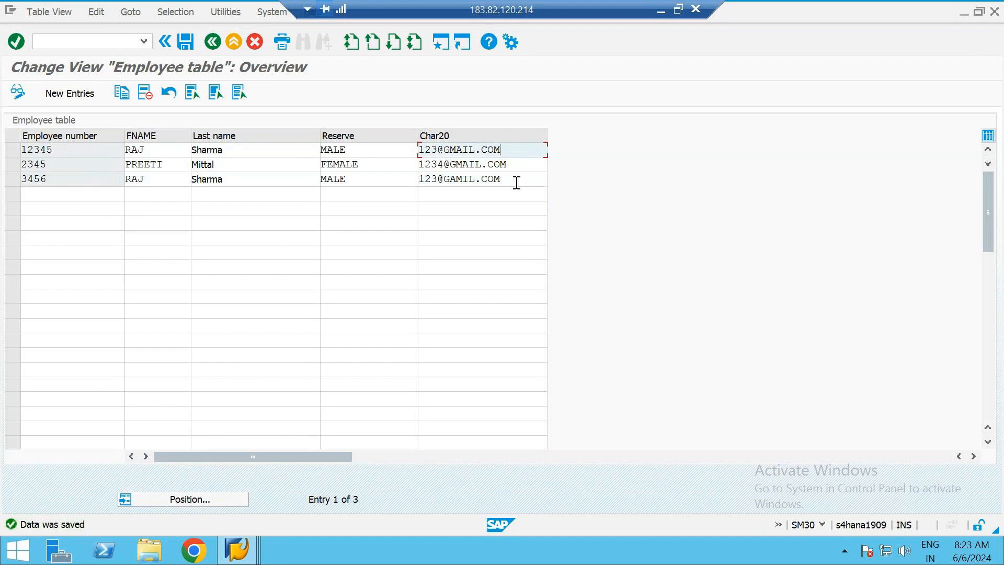
pyautogui.click(514, 179)
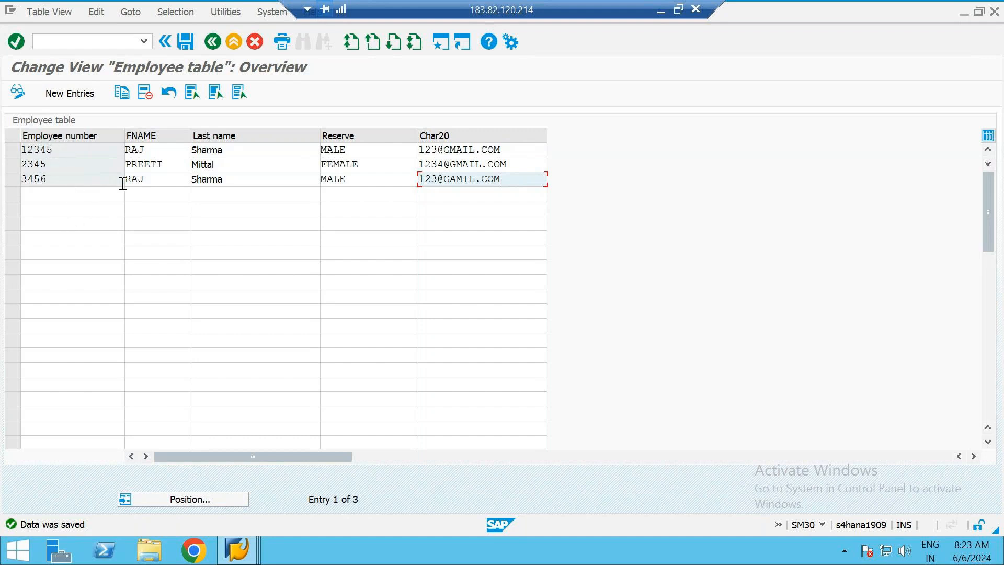
# Start new entries and fill in a row with the first record's employee number and a different first and last name
pyautogui.click(70, 96)
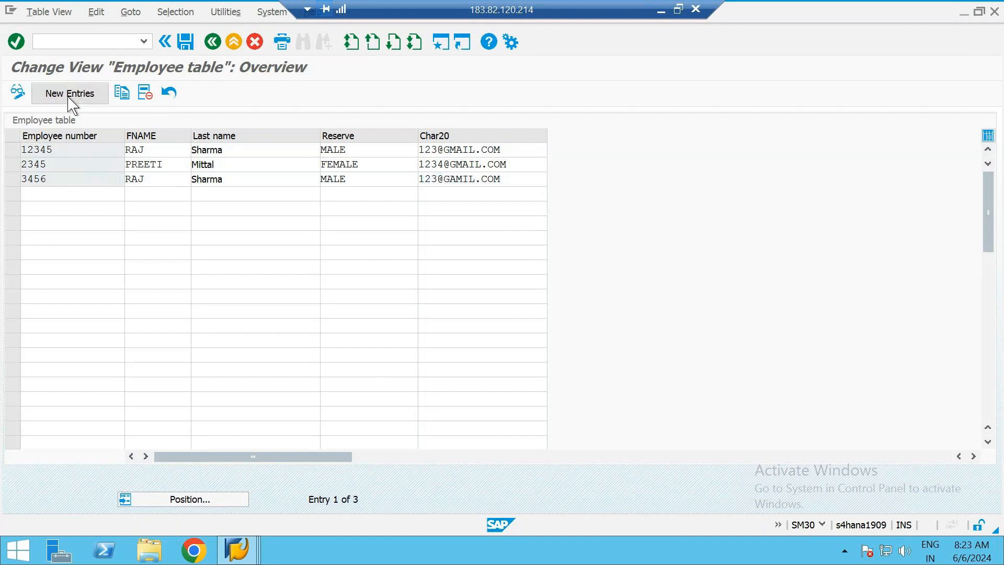
pyautogui.write('12345')
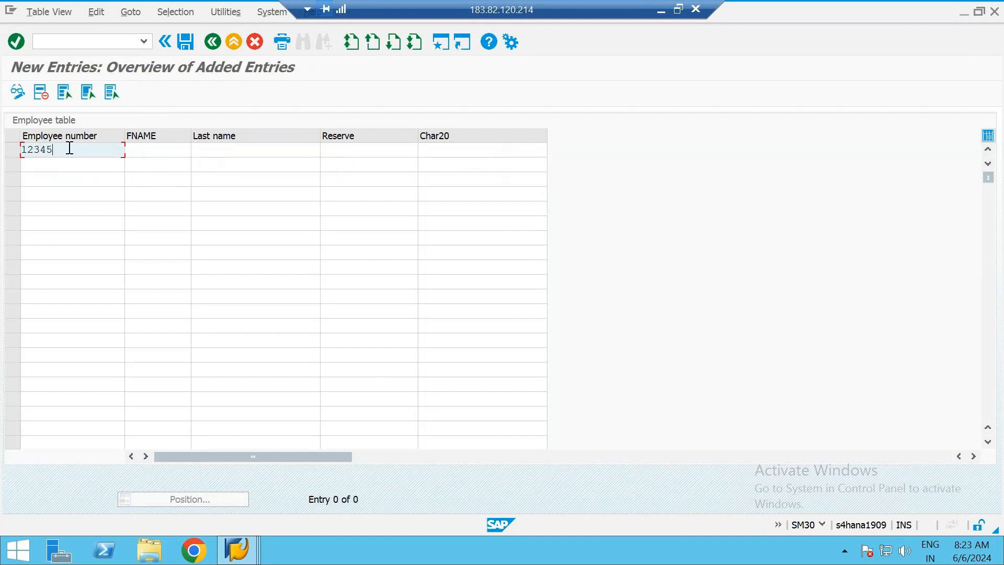
pyautogui.press('Tab')
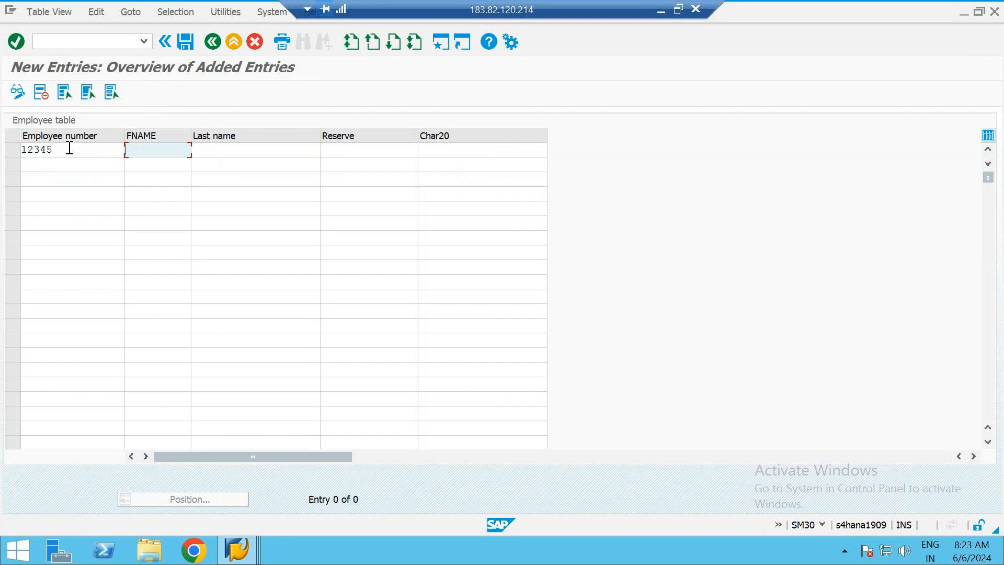
pyautogui.press('Tab')
pyautogui.press('Tab')
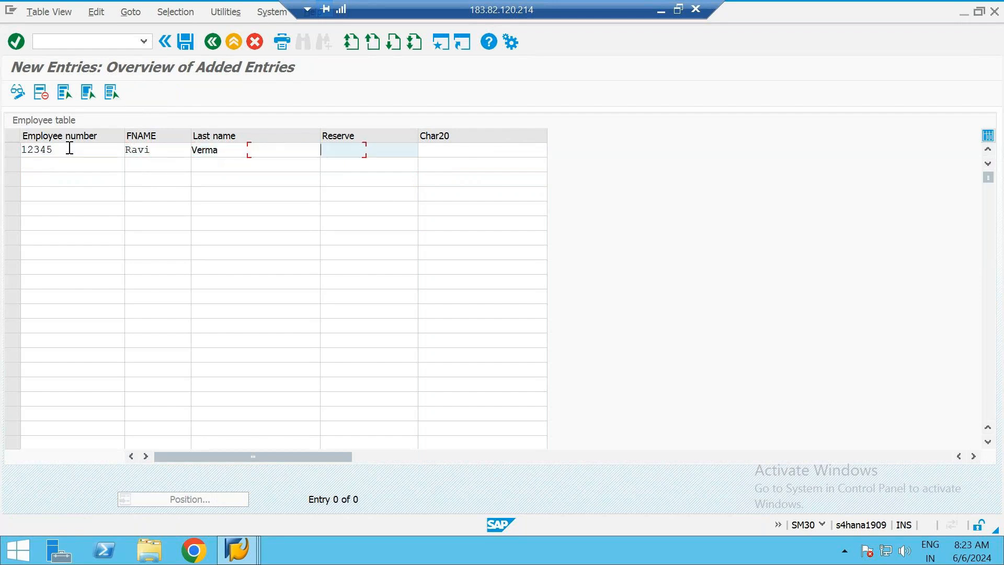
# Complete the new row with Male in the Reserve column and the employee's e-mail address in the Char20 column
pyautogui.write('Male')
pyautogui.press('Tab')
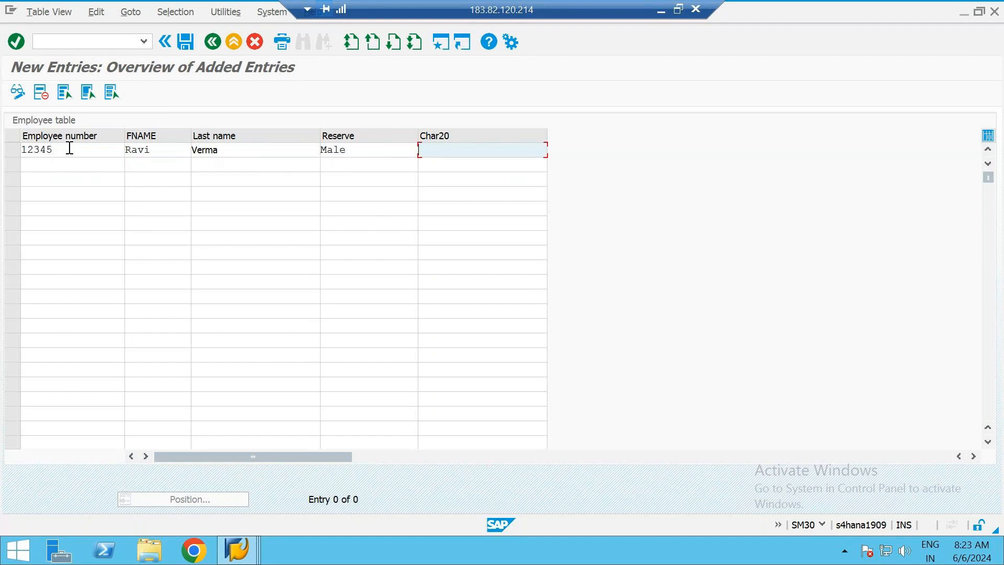
# Check each field of the new row and try to save it with the duplicate employee number
pyautogui.click(64, 153)
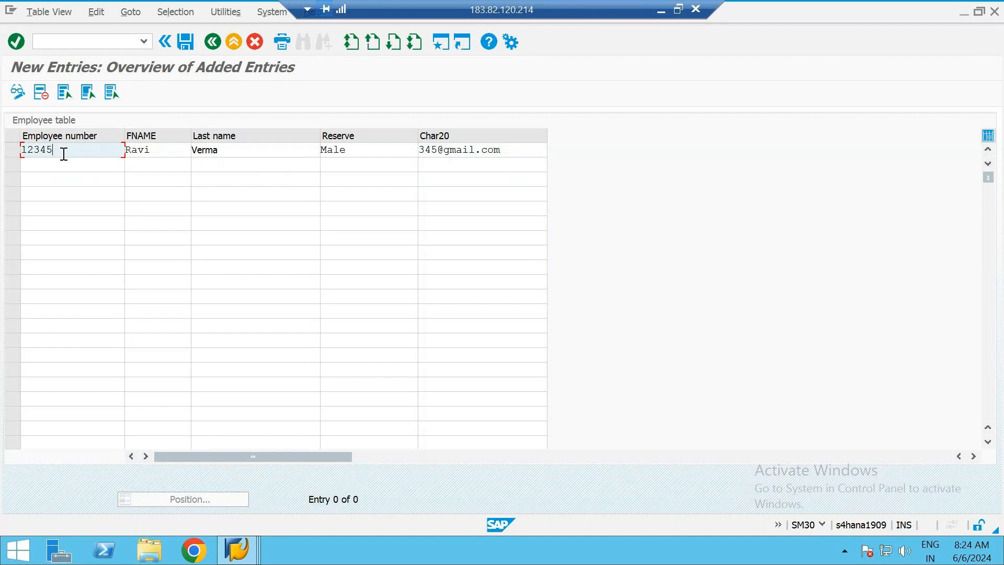
pyautogui.click(170, 149)
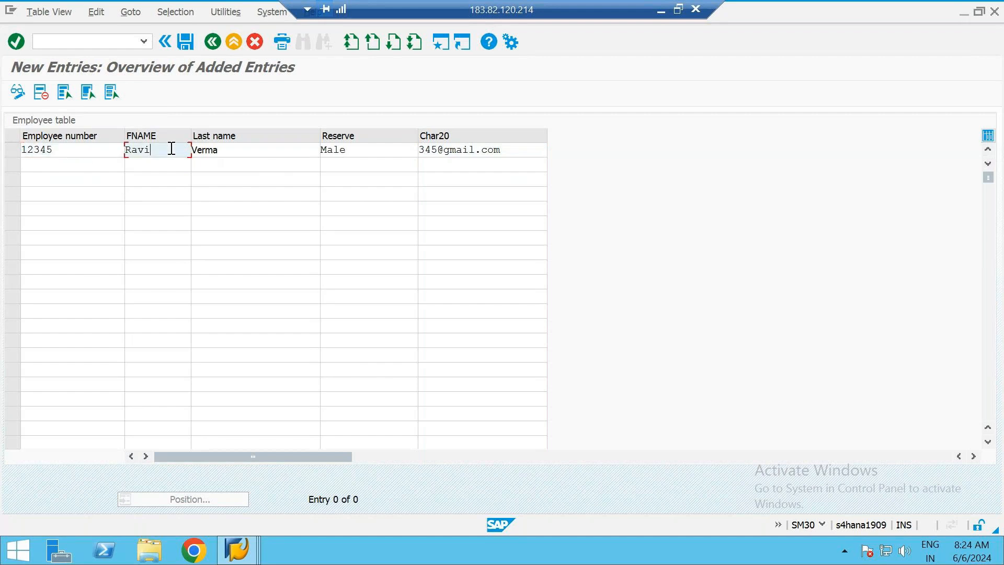
pyautogui.click(249, 146)
pyautogui.click(359, 152)
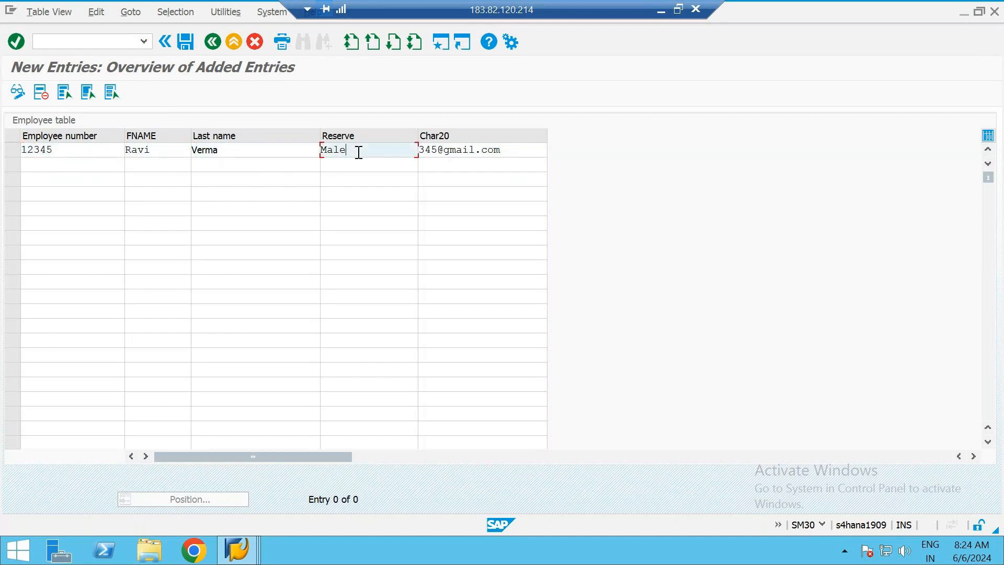
pyautogui.click(514, 153)
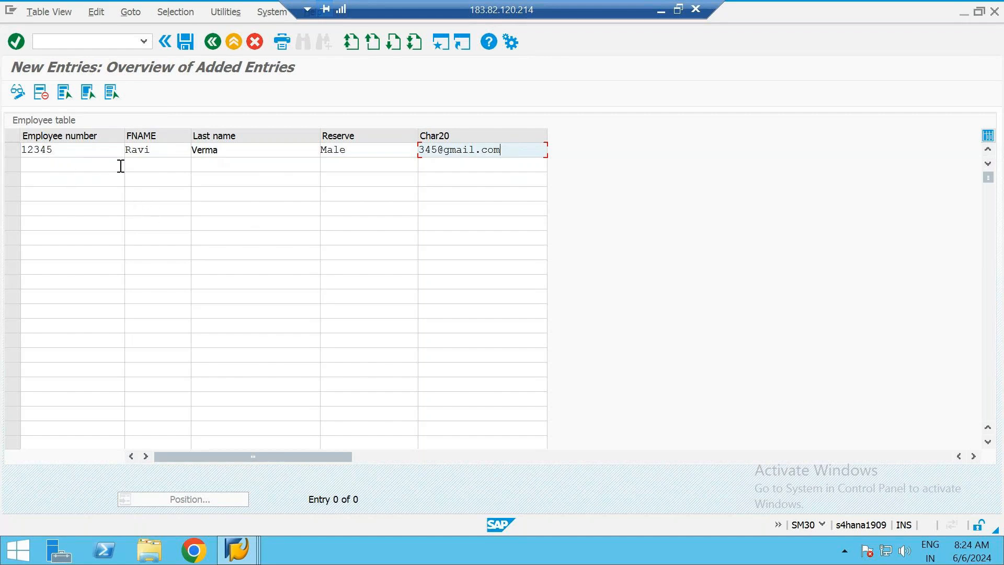
pyautogui.click(187, 45)
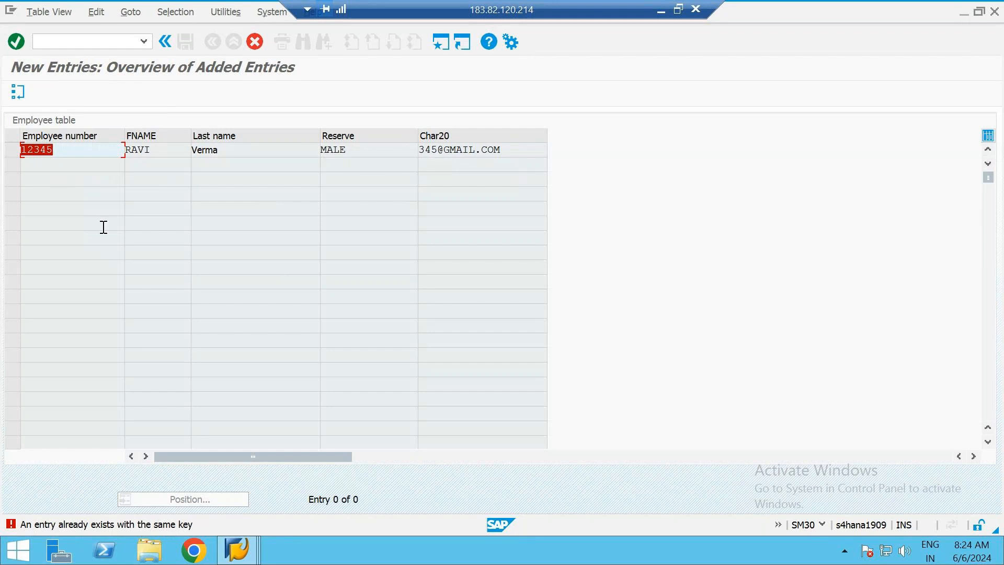
# Append a 5 to the new record's employee number and save the entry
pyautogui.click(73, 152)
pyautogui.write('5')
pyautogui.hotkey('ctrl', 's')
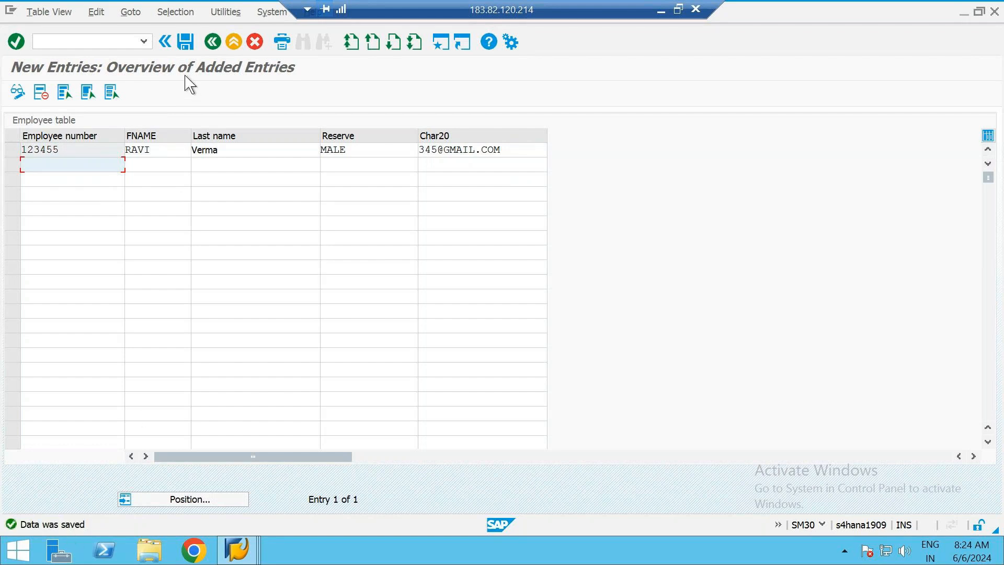
pyautogui.click(184, 51)
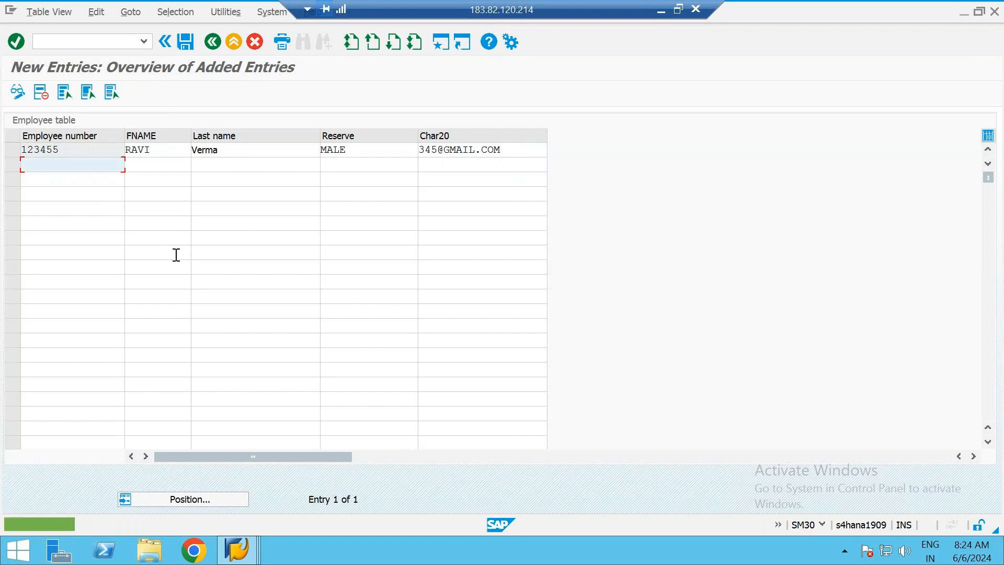
# Return to the employee table overview and select the first record's employee number
pyautogui.click(212, 41)
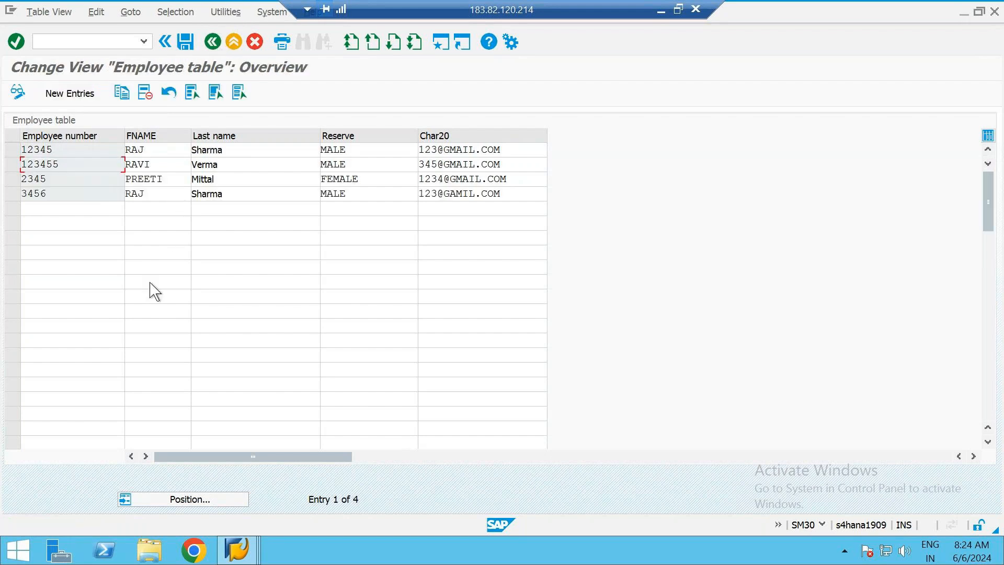
pyautogui.doubleClick(72, 149)
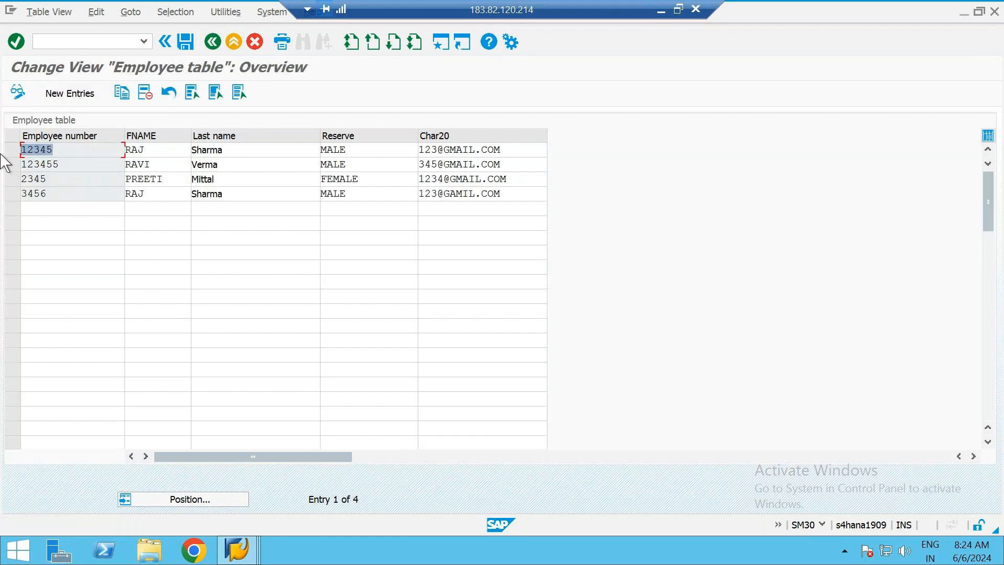
# Compare the employee numbers and last names in the overview with the unique key example on the presentation slide
pyautogui.click(79, 167)
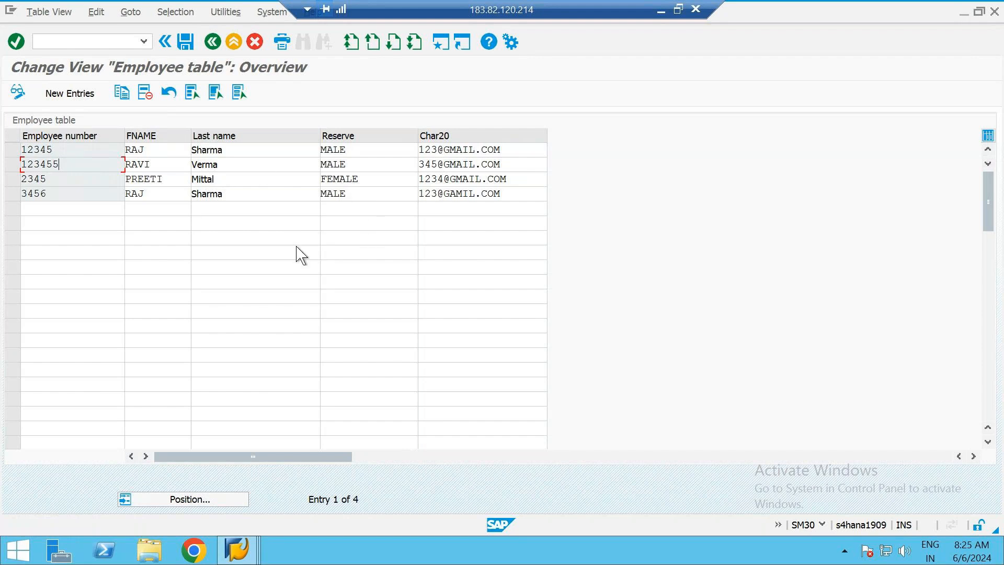
pyautogui.click(75, 145)
pyautogui.click(72, 148)
pyautogui.click(661, 10)
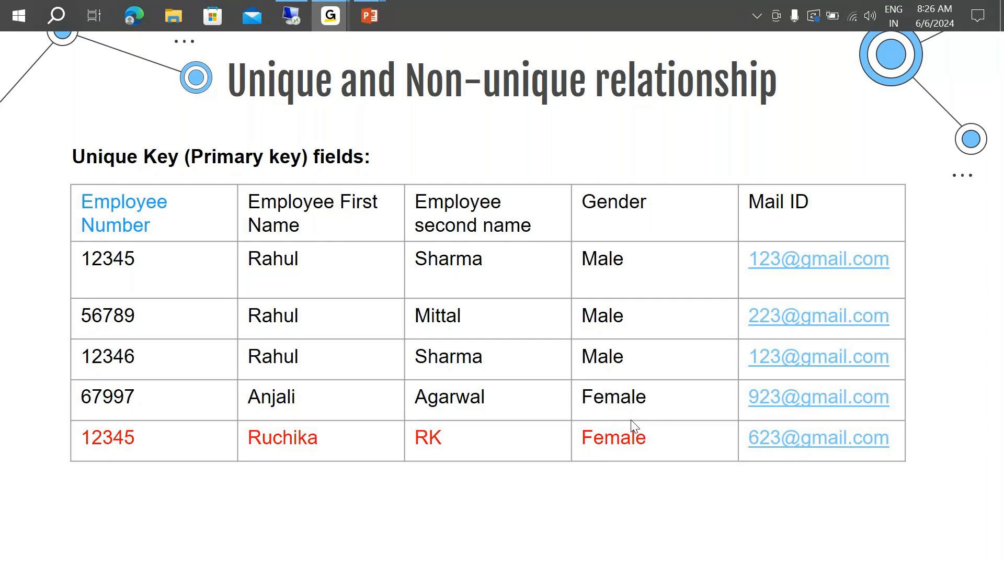
pyautogui.hotkey('alt', 'Tab')
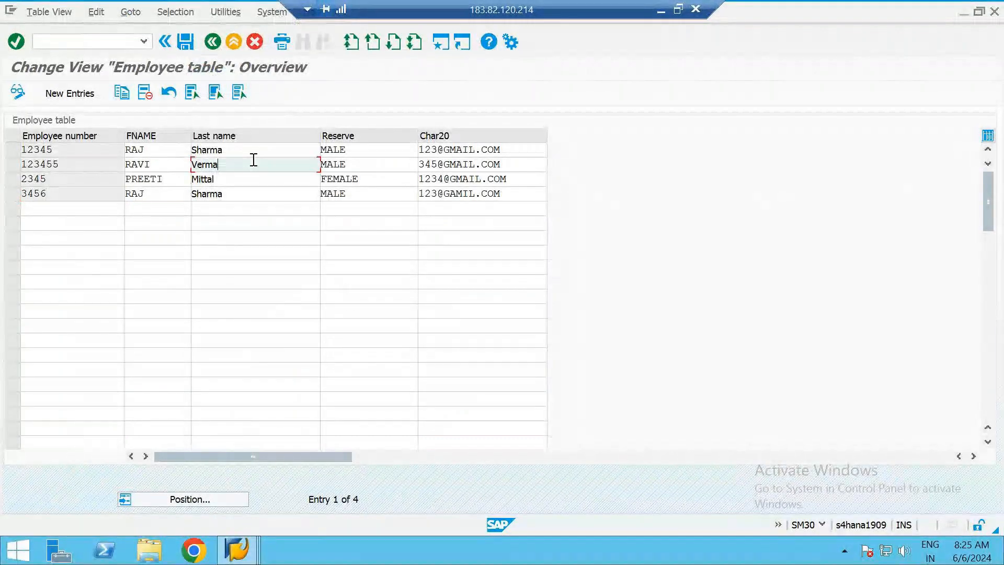
pyautogui.click(262, 194)
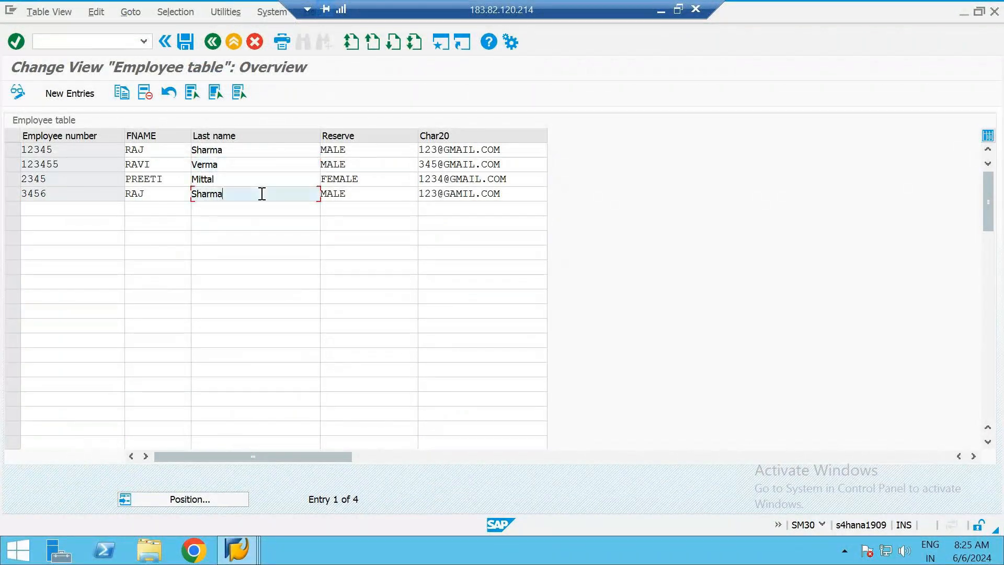
pyautogui.click(662, 9)
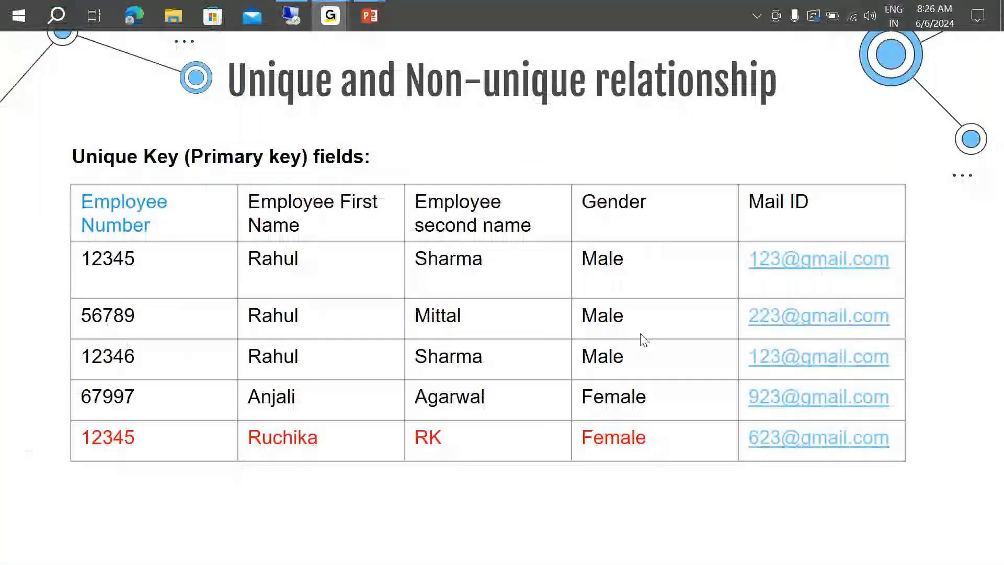
pyautogui.hotkey('alt', 'Tab')
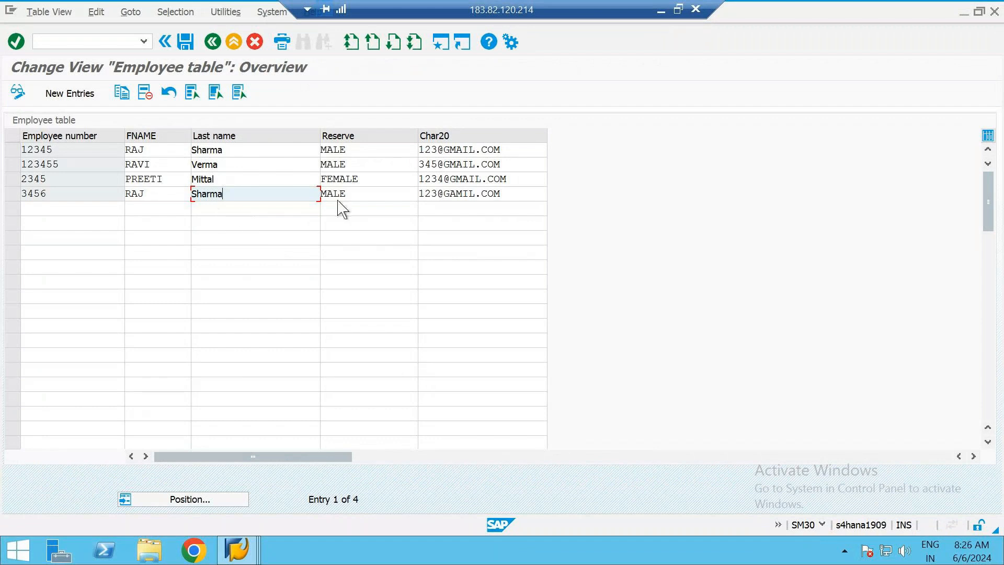
# Review the letter case of the last name, Reserve and first name values across the employee records
pyautogui.click(365, 150)
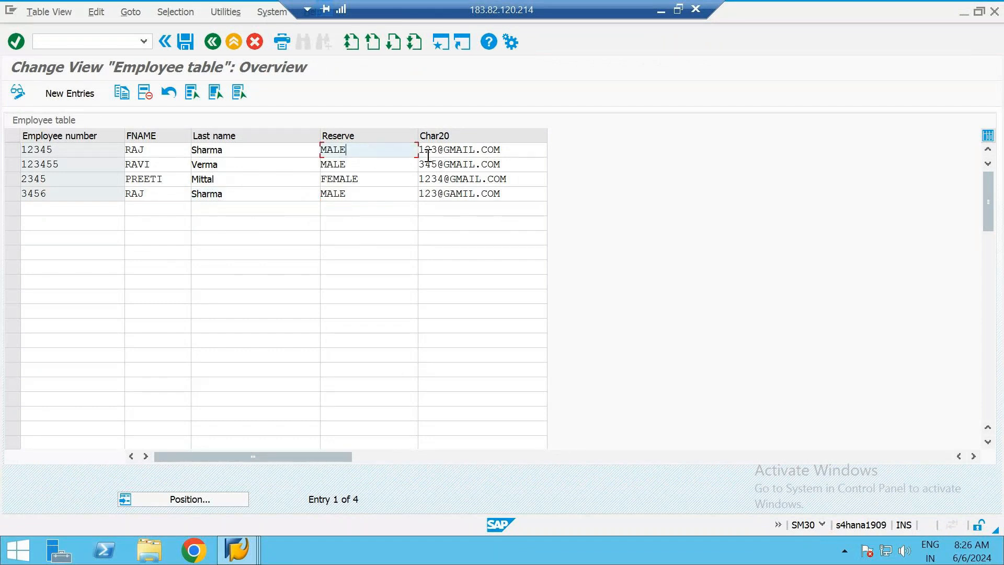
pyautogui.click(235, 150)
pyautogui.click(243, 164)
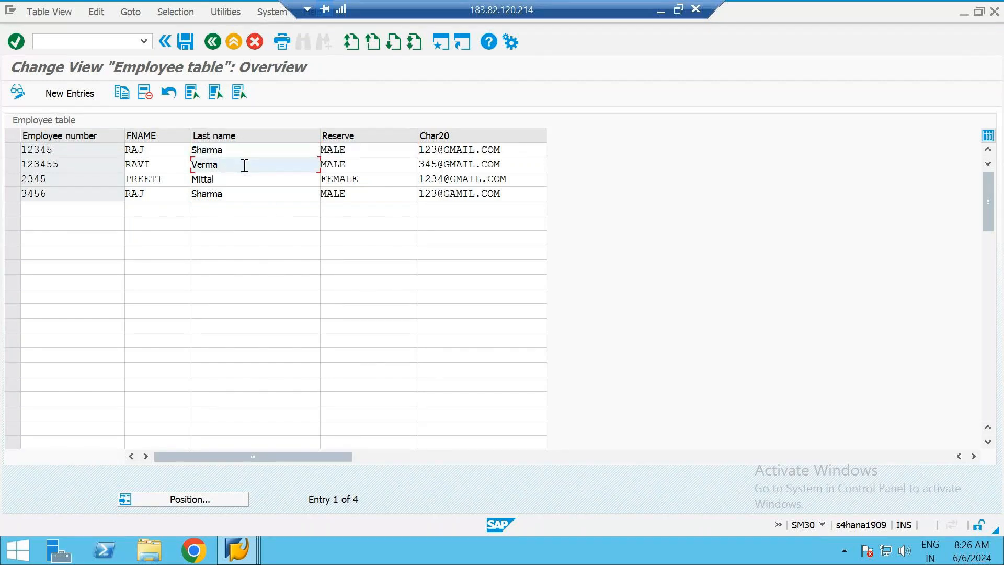
pyautogui.click(249, 190)
pyautogui.click(372, 150)
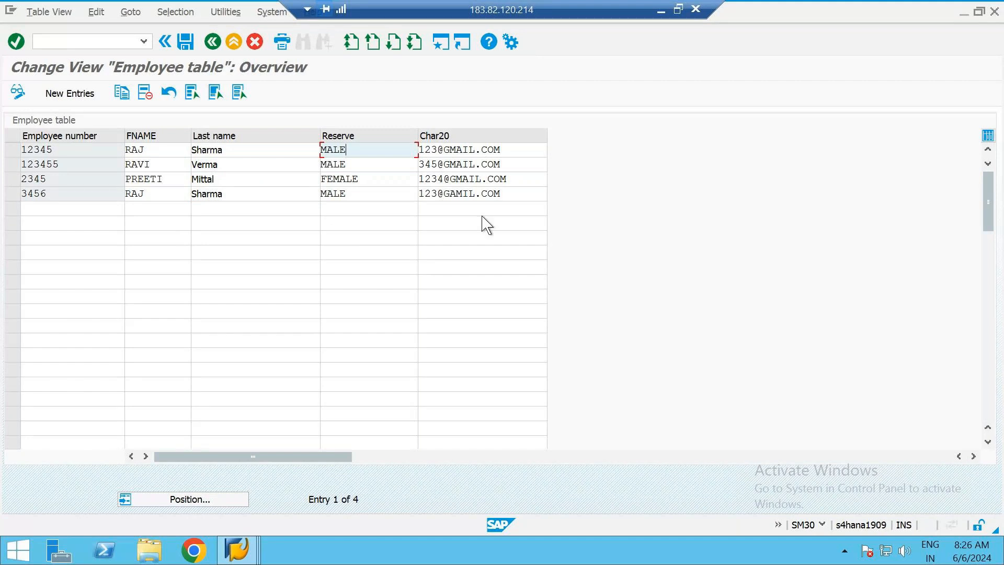
pyautogui.click(375, 165)
pyautogui.click(377, 193)
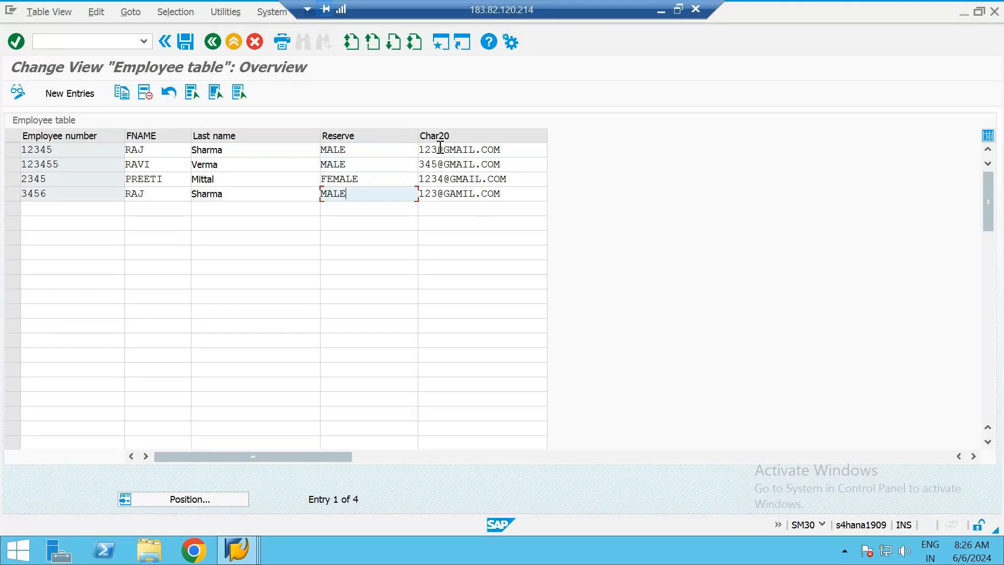
pyautogui.click(167, 179)
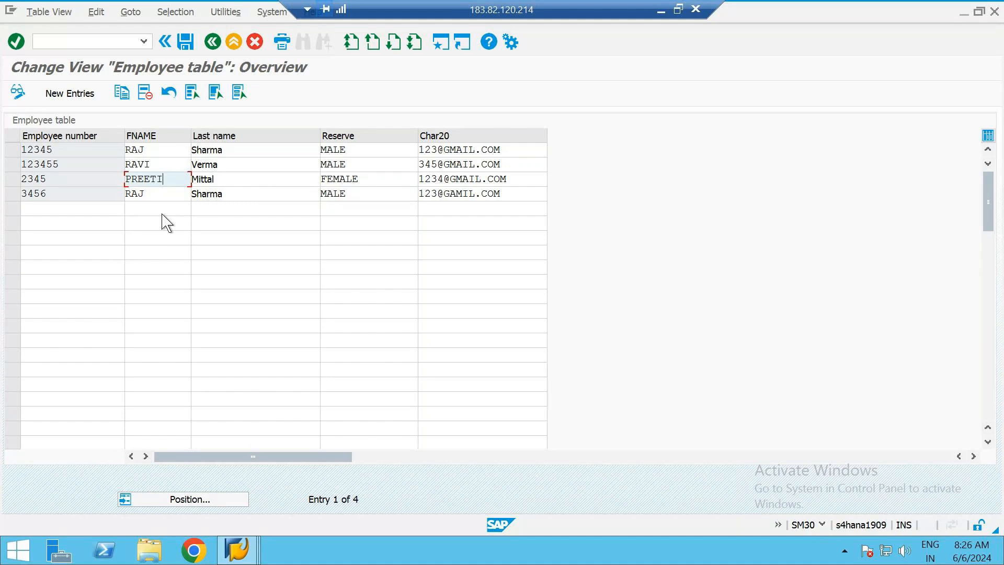
# Return to table ZB2_EMP_TAB in the dictionary and examine the case-sensitive setting of domain ZB2_EMP_LNAM
pyautogui.hotkey('alt', 'Tab')
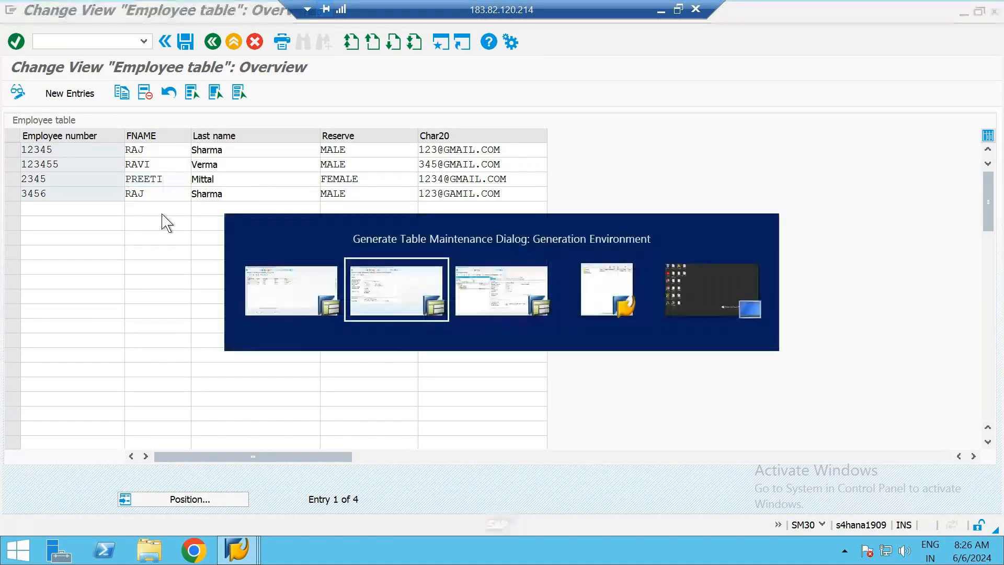
pyautogui.hotkey('alt', 'Tab')
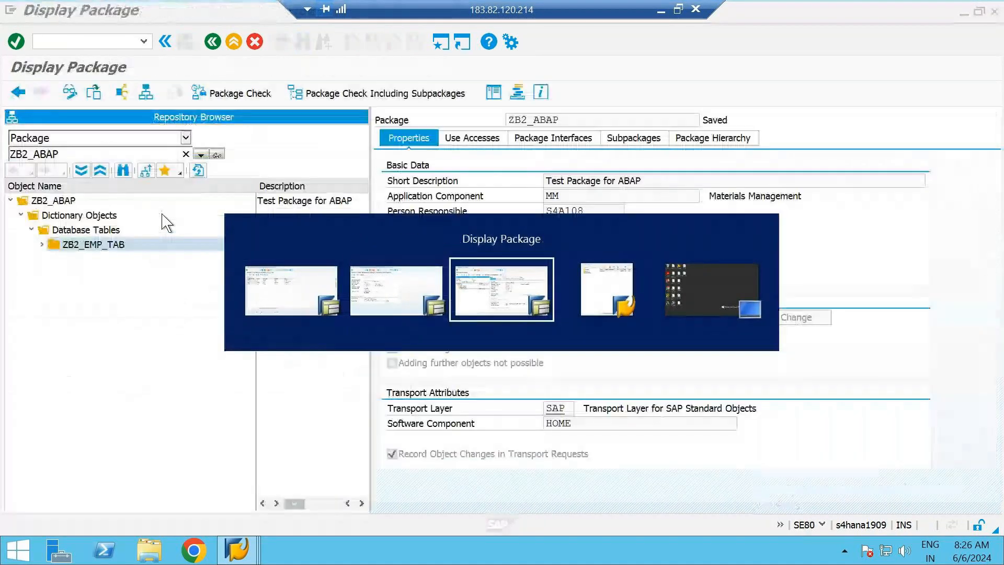
pyautogui.click(376, 282)
pyautogui.click(212, 44)
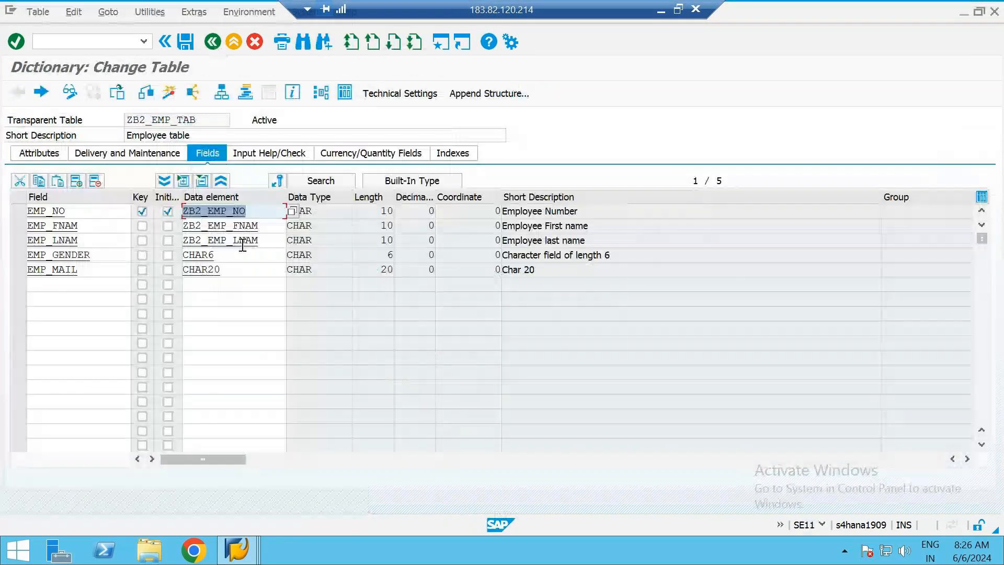
pyautogui.doubleClick(229, 243)
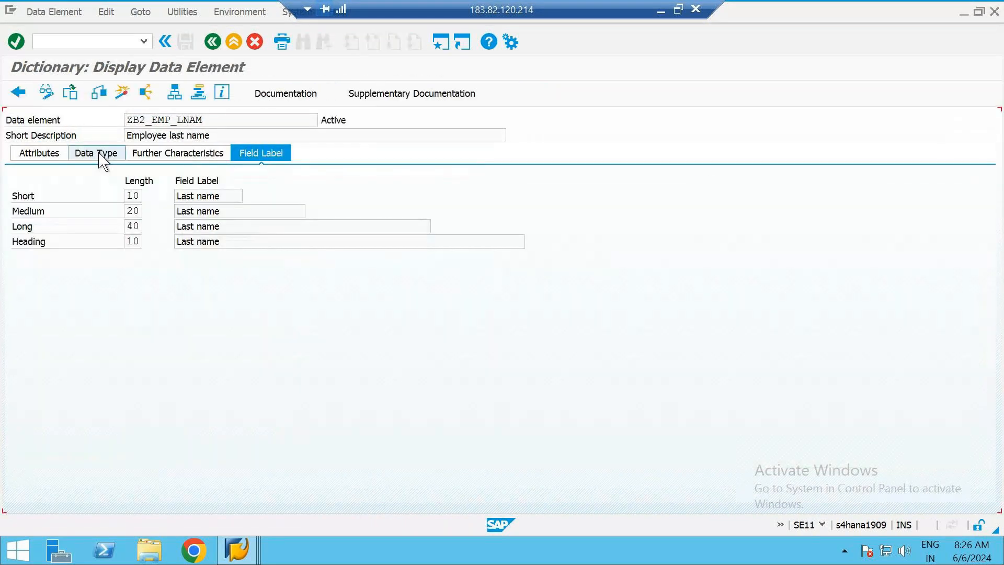
pyautogui.click(96, 153)
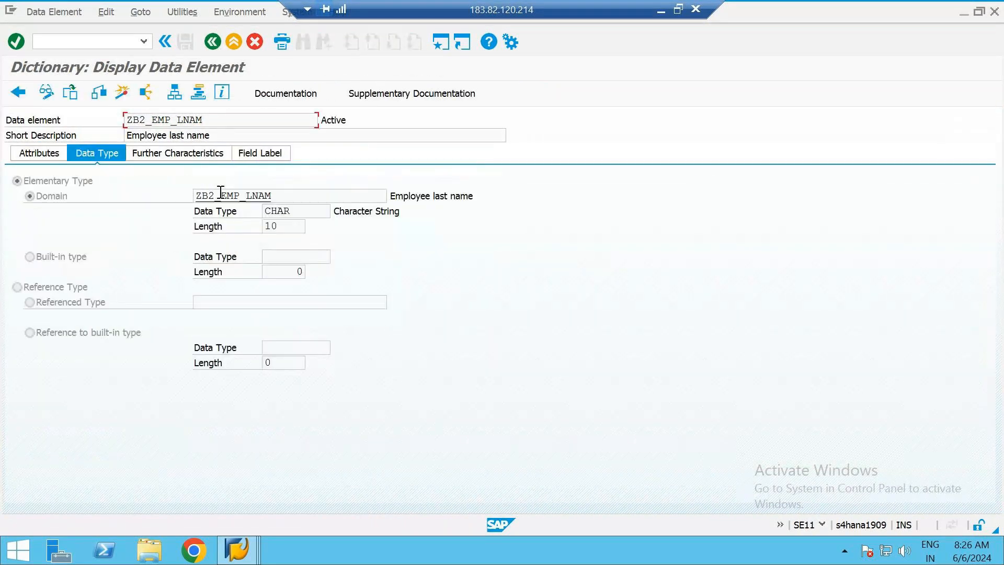
pyautogui.doubleClick(219, 194)
pyautogui.click(23, 319)
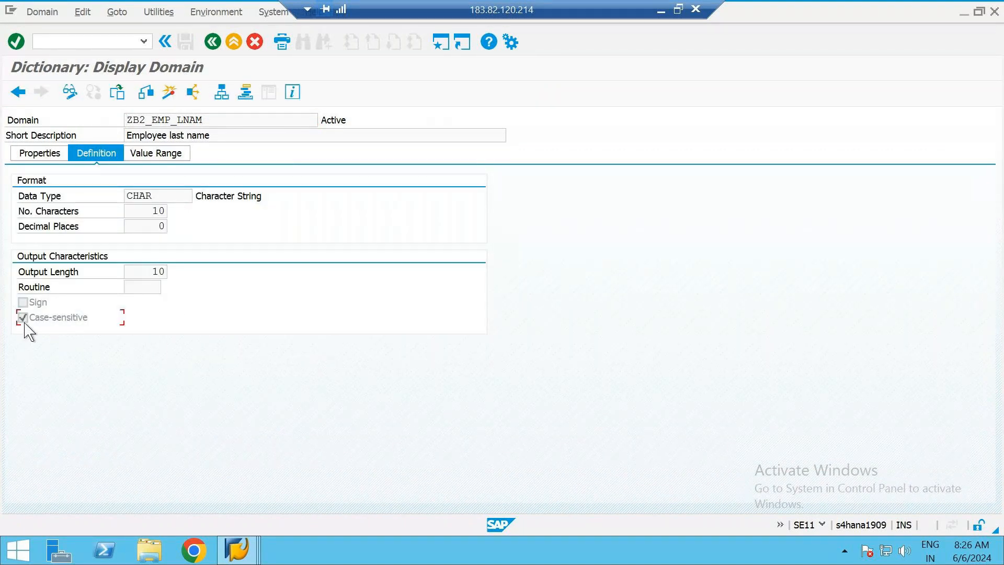
# Check the last names in the employee records, and return from the domain to the field list of ZB2_EMP_TAB
pyautogui.hotkey('alt', 'Tab')
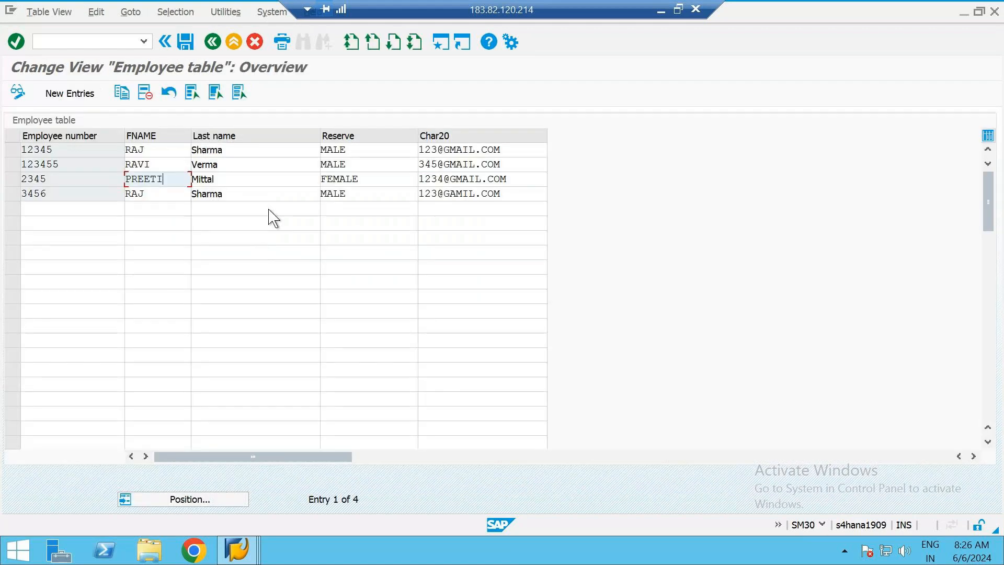
pyautogui.click(239, 156)
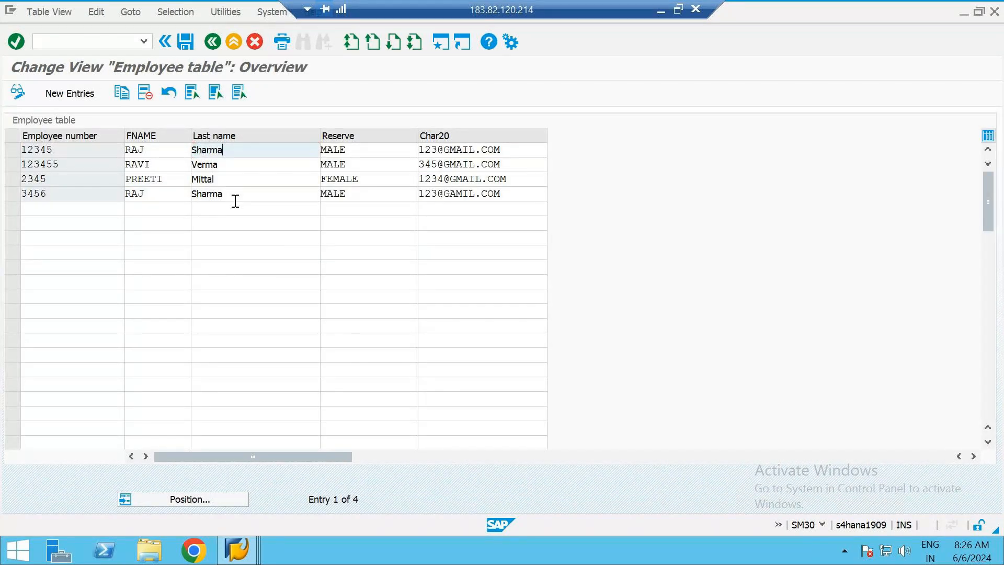
pyautogui.hotkey('alt', 'Tab')
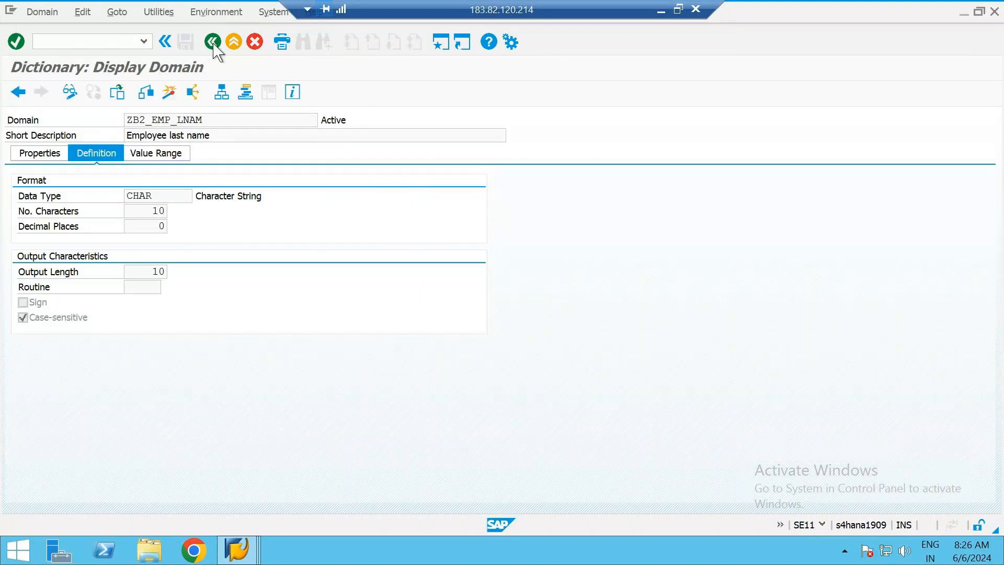
pyautogui.click(213, 42)
pyautogui.click(213, 42)
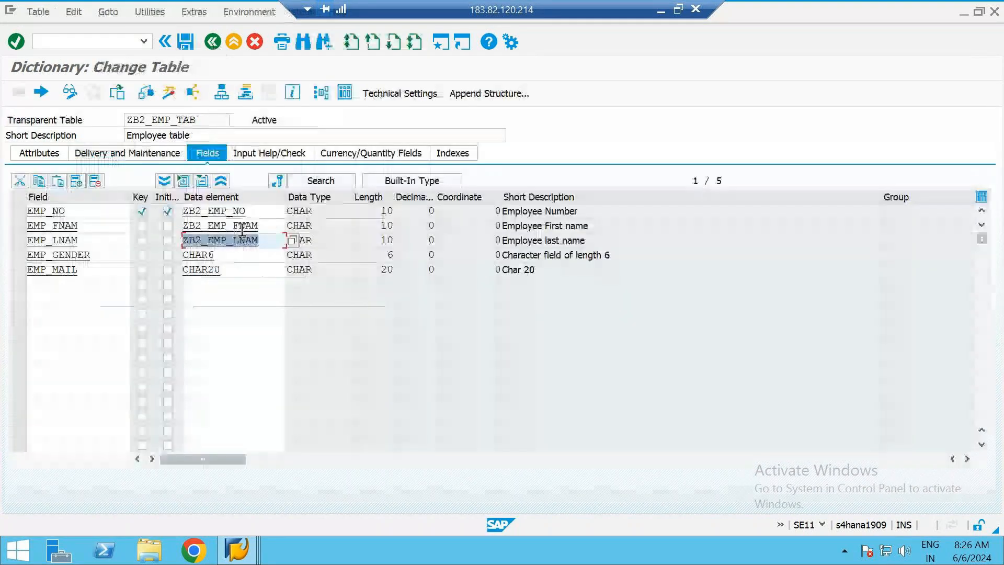
# Inspect the data type definitions of data elements ZB2_EMP_FNAM and ZB2_EMP_LNAM
pyautogui.doubleClick(243, 220)
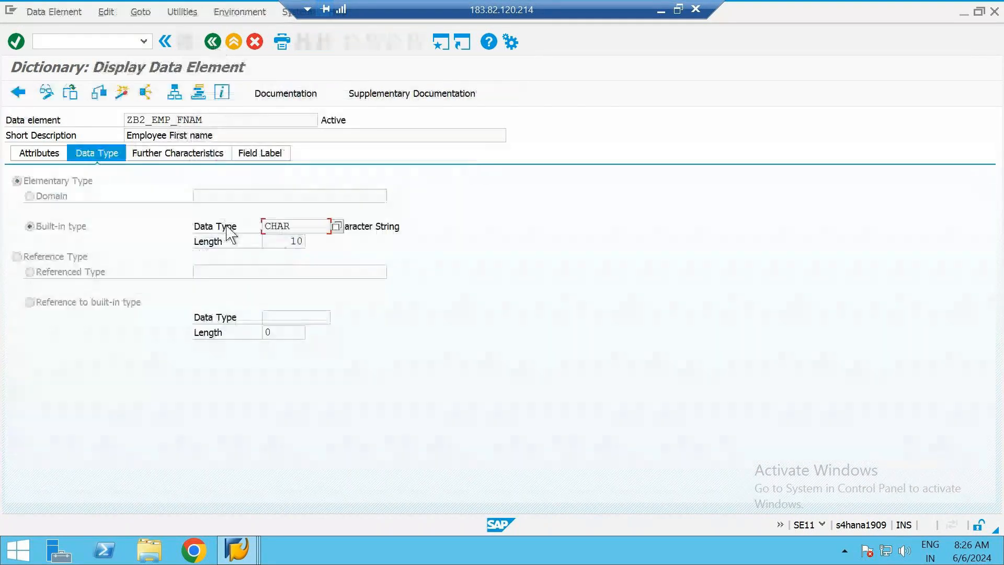
pyautogui.click(214, 196)
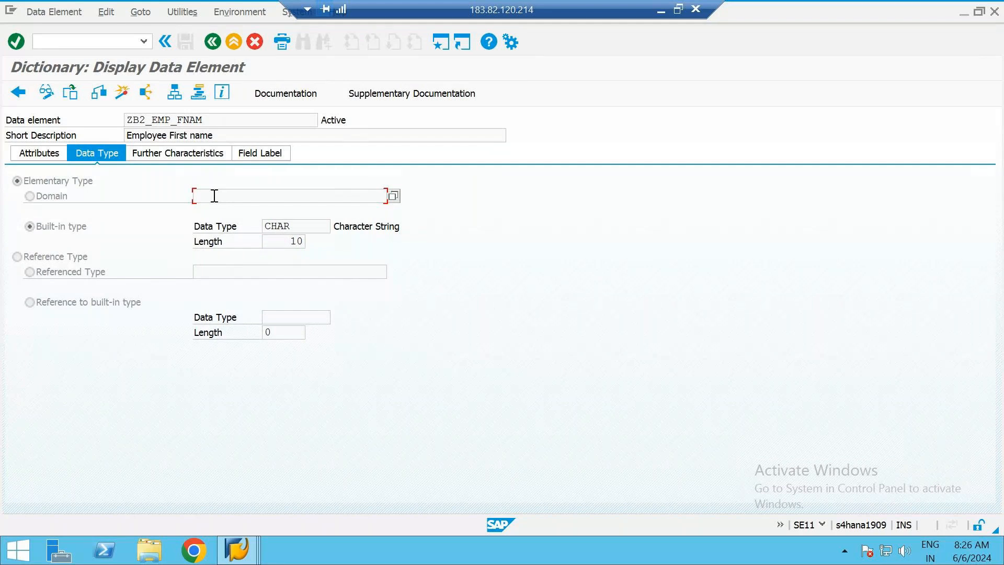
pyautogui.click(213, 40)
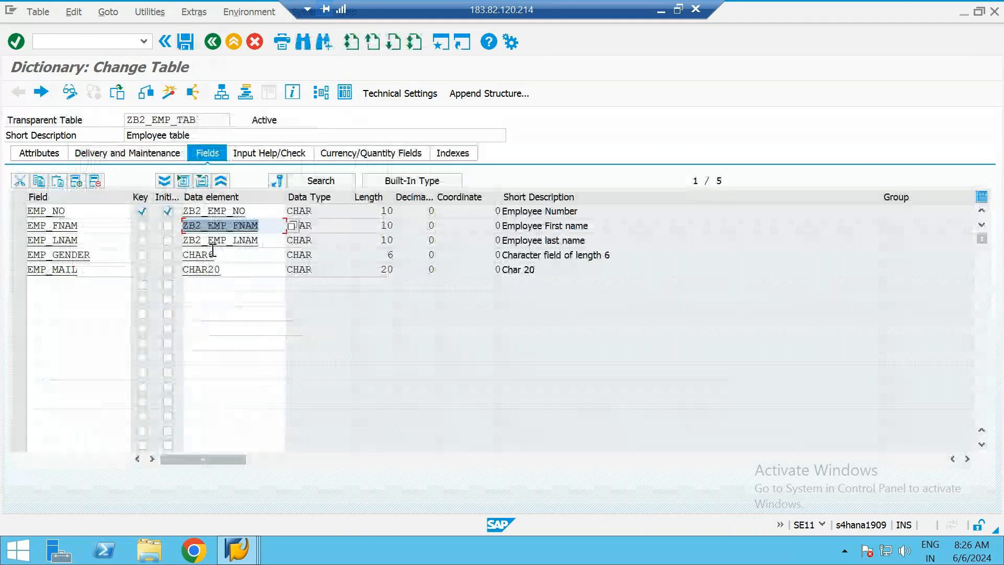
pyautogui.doubleClick(217, 240)
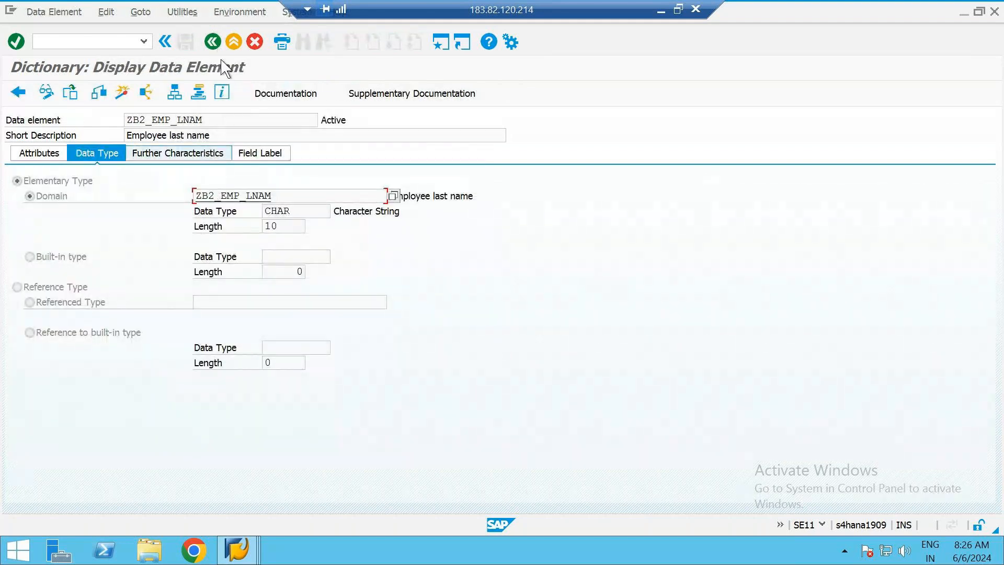
pyautogui.click(214, 42)
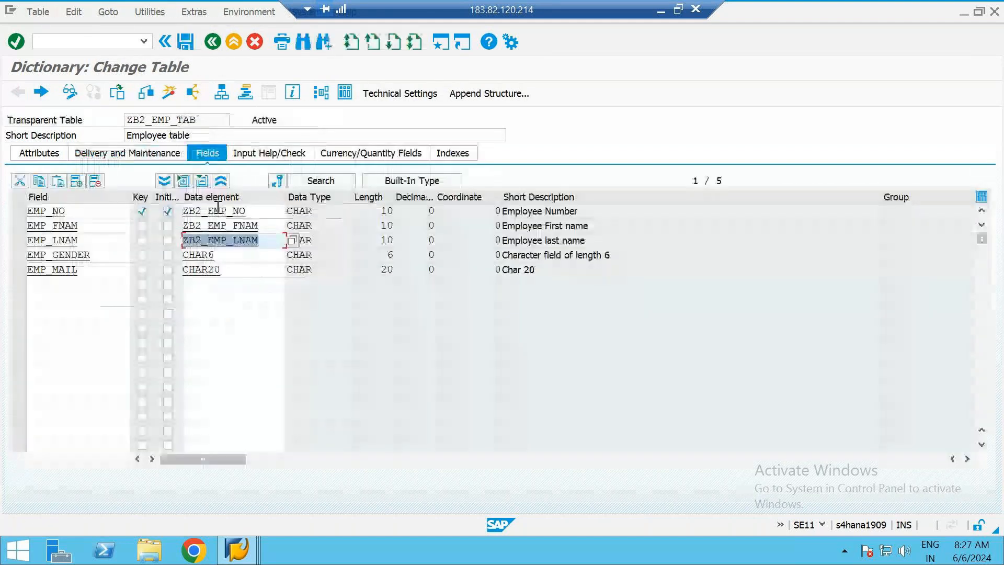
# Examine the output characteristics of domain ZB2_EMP_NO and compare them with the first employee record
pyautogui.doubleClick(241, 203)
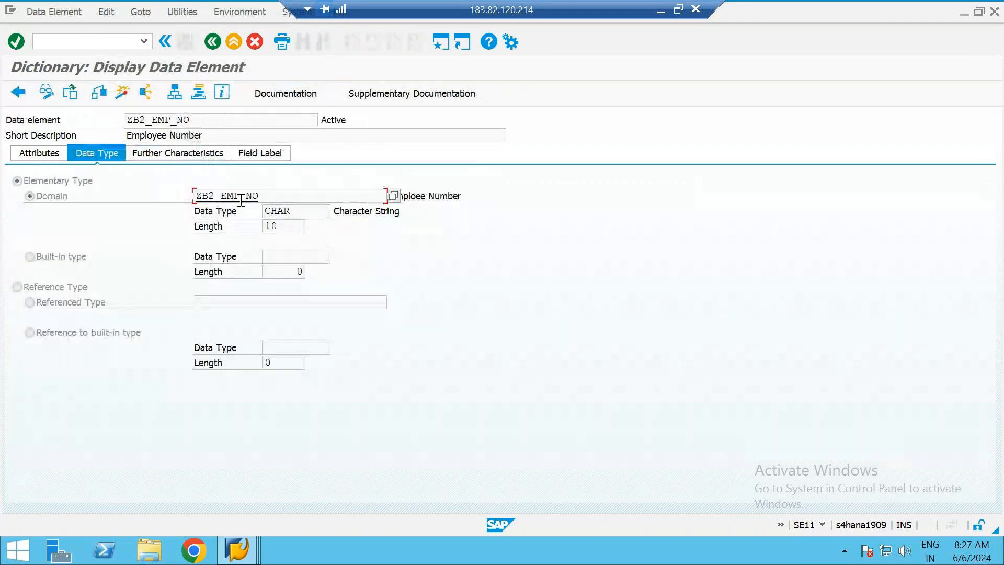
pyautogui.doubleClick(223, 197)
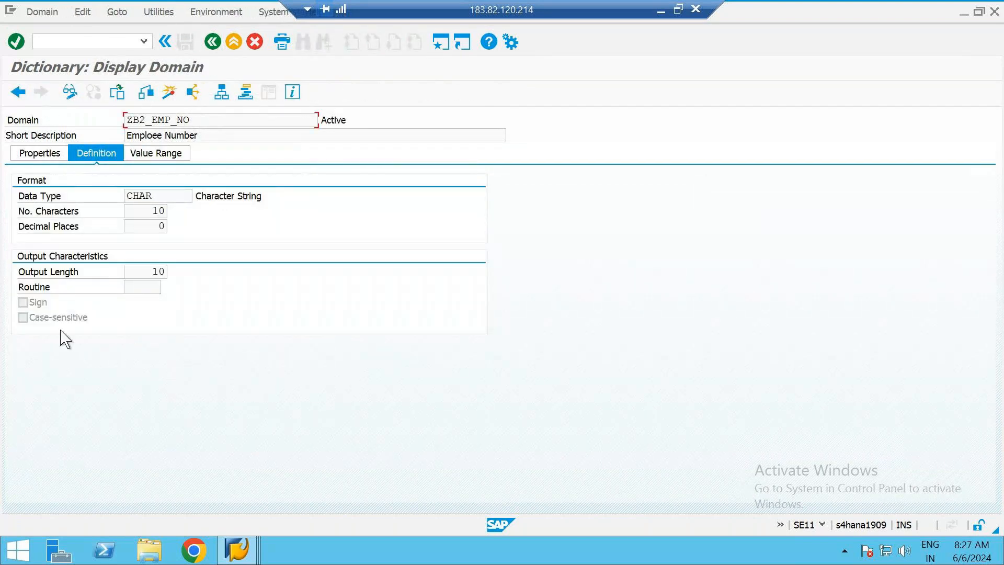
pyautogui.click(213, 43)
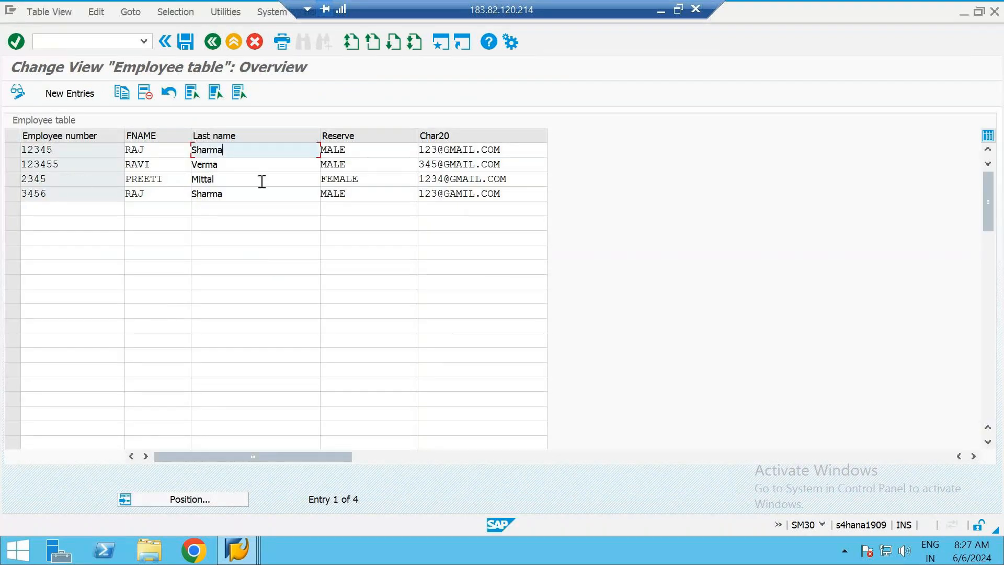
pyautogui.moveTo(233, 150); pyautogui.dragTo(175, 150)
pyautogui.click(258, 153)
pyautogui.hotkey('alt', 'Tab')
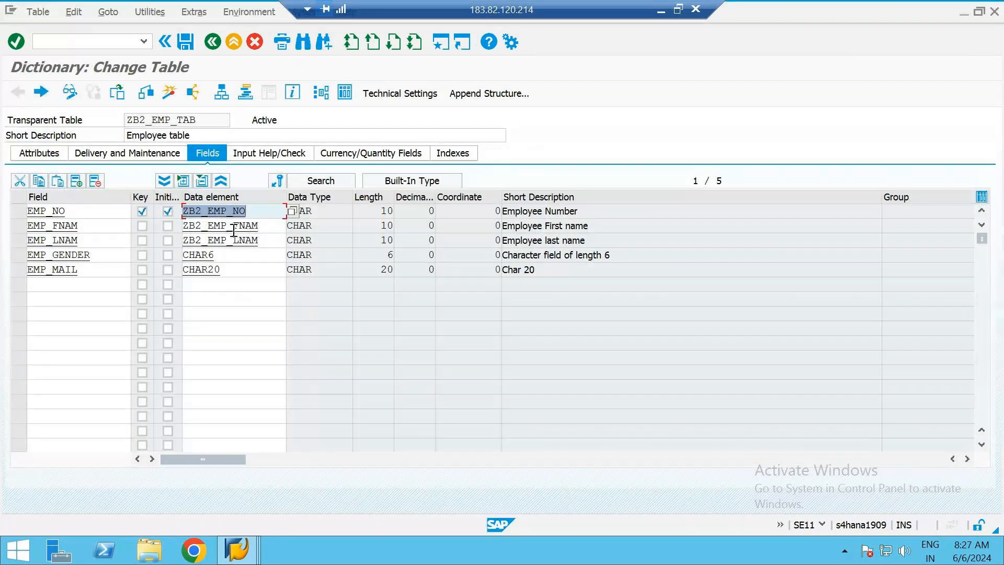
# Open data element ZB2_EMP_FNAM and examine its domain field, built-in type and field labels
pyautogui.doubleClick(233, 228)
pyautogui.click(209, 195)
pyautogui.click(219, 123)
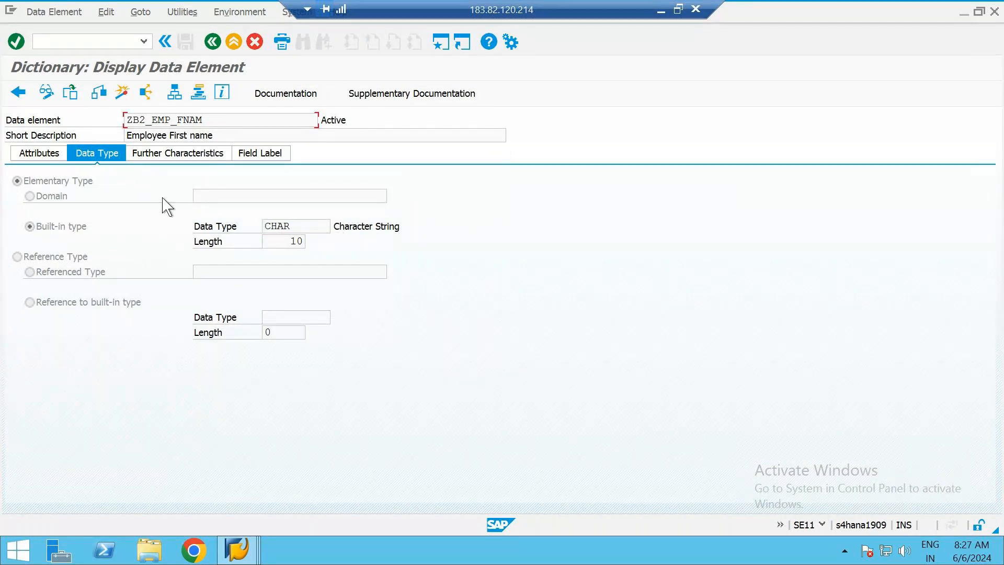
pyautogui.click(227, 197)
pyautogui.click(307, 225)
pyautogui.click(258, 153)
# Compare the last names in the employee records with the data type definition of ZB2_EMP_FNAM
pyautogui.hotkey('alt', 'Tab')
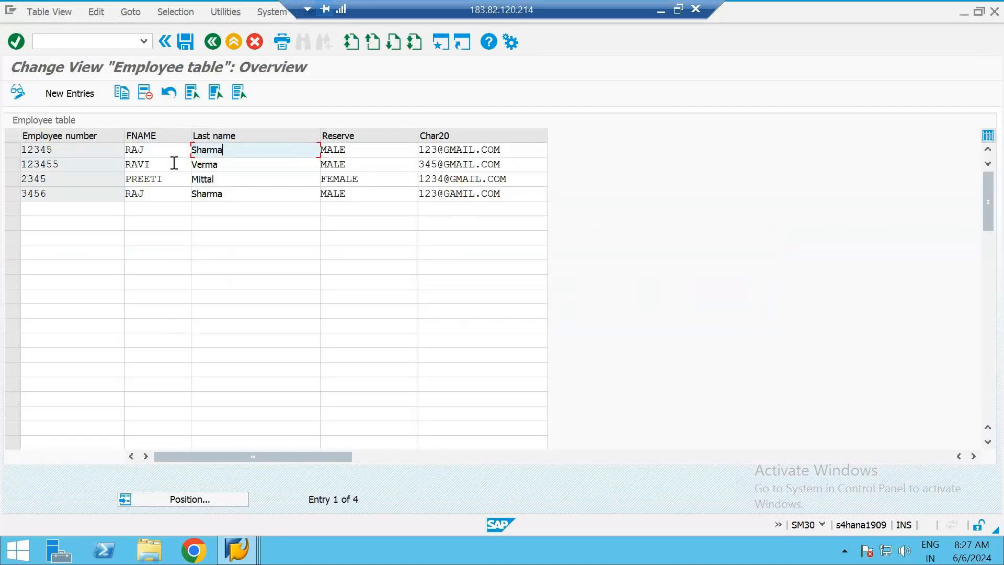
pyautogui.click(251, 187)
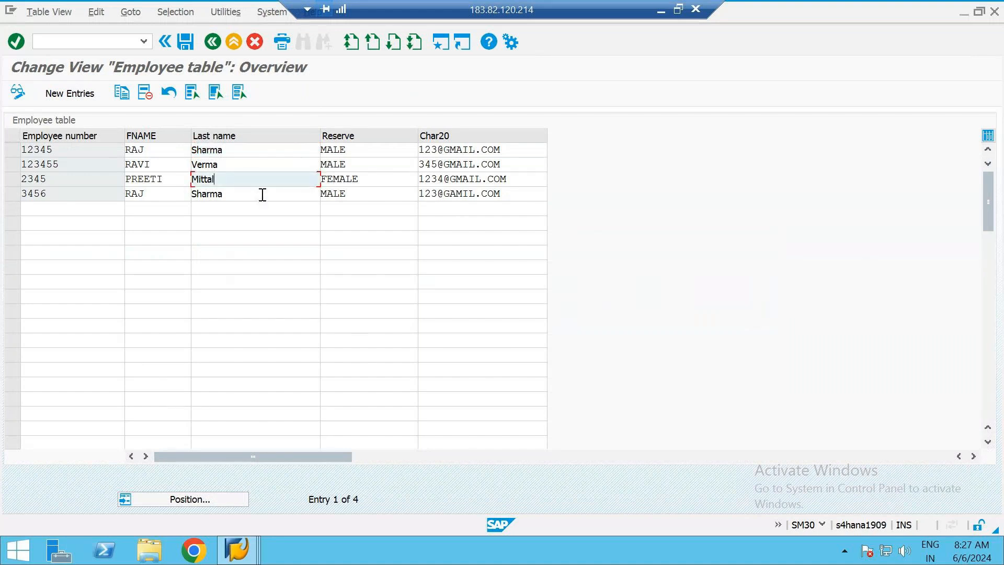
pyautogui.click(263, 195)
pyautogui.hotkey('alt', 'Tab')
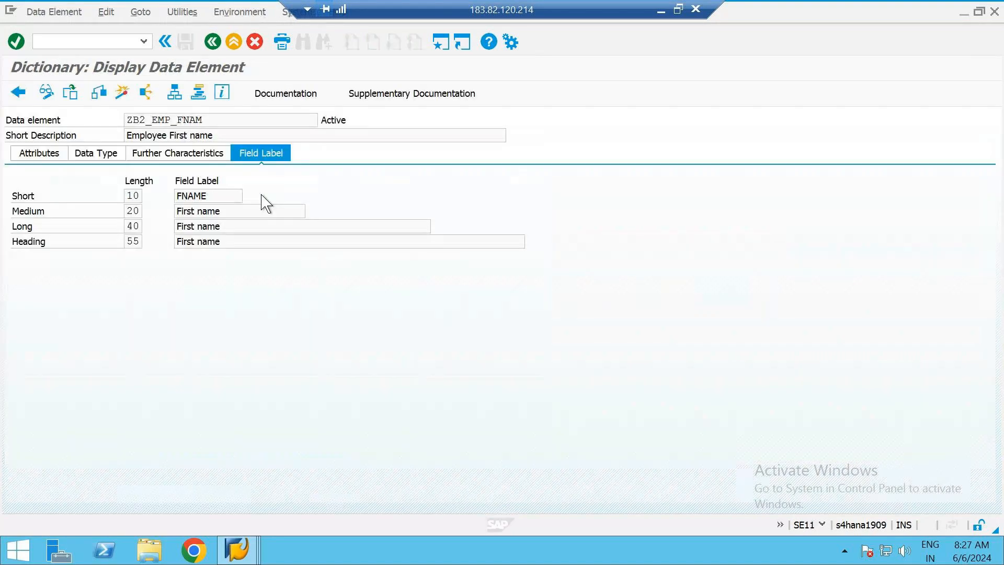
pyautogui.click(97, 156)
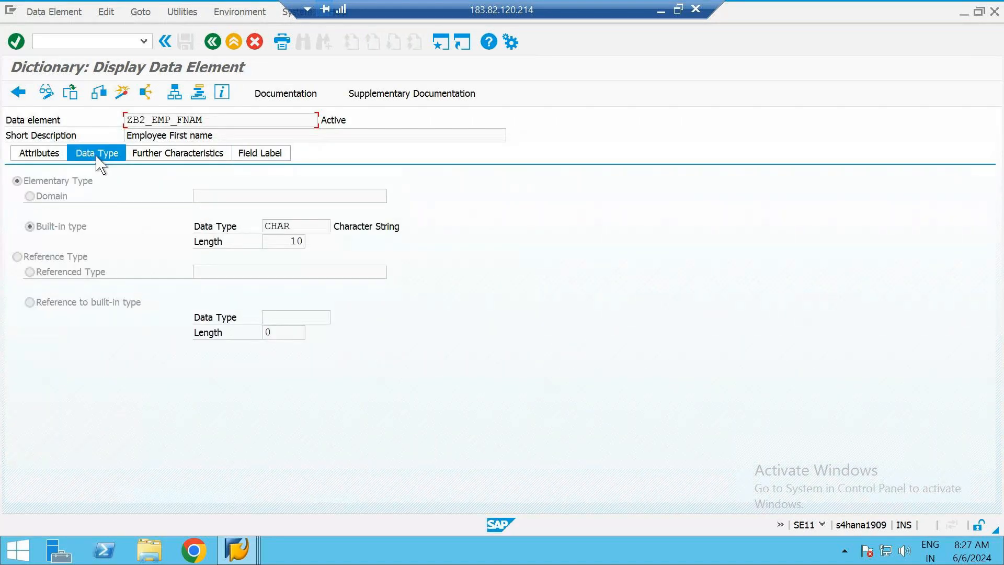
pyautogui.click(233, 193)
# Start a new employee table entry with an employee number, a capitalized first name and a lowercase last name
pyautogui.hotkey('alt', 'Tab')
pyautogui.click(77, 97)
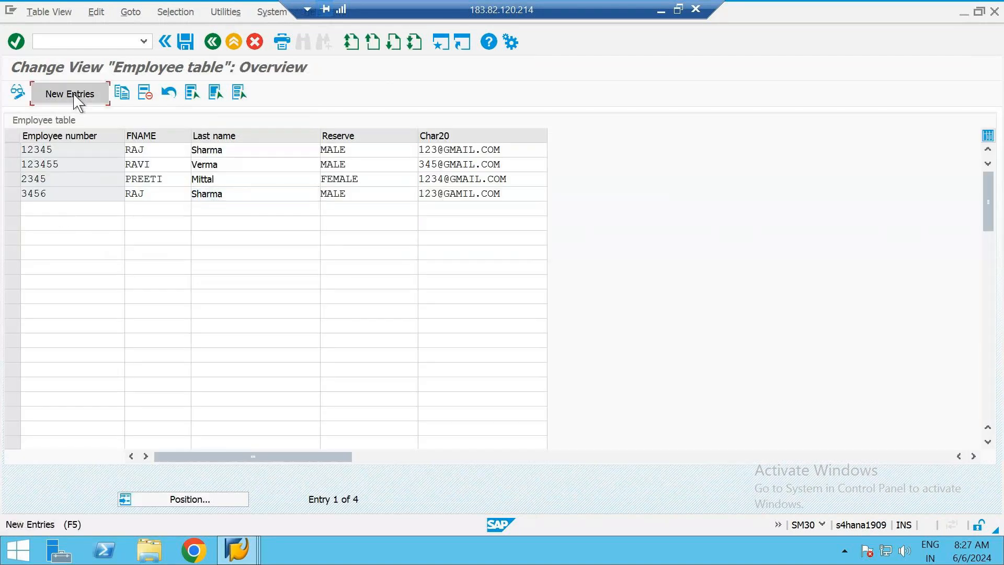
pyautogui.write('8690')
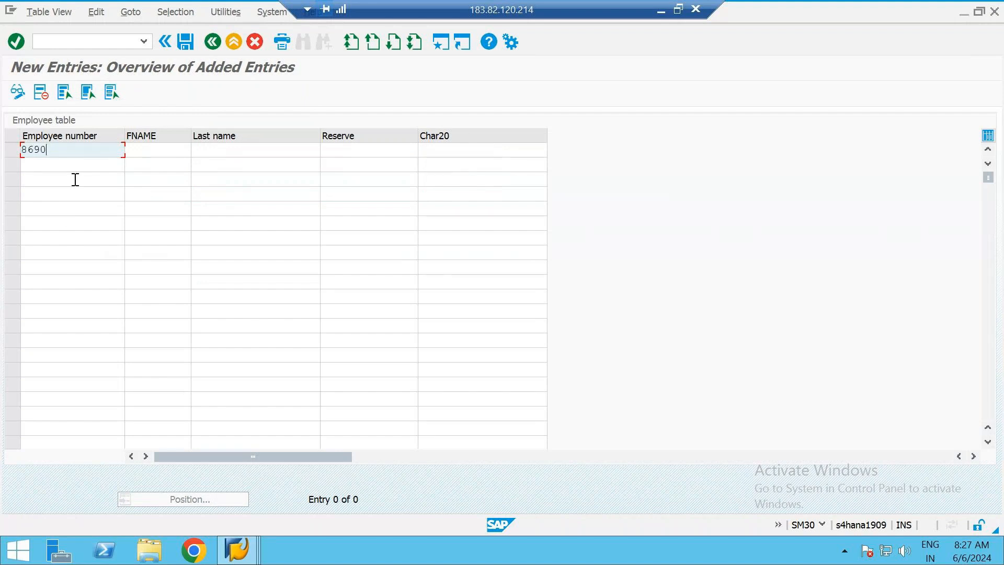
pyautogui.press('Tab')
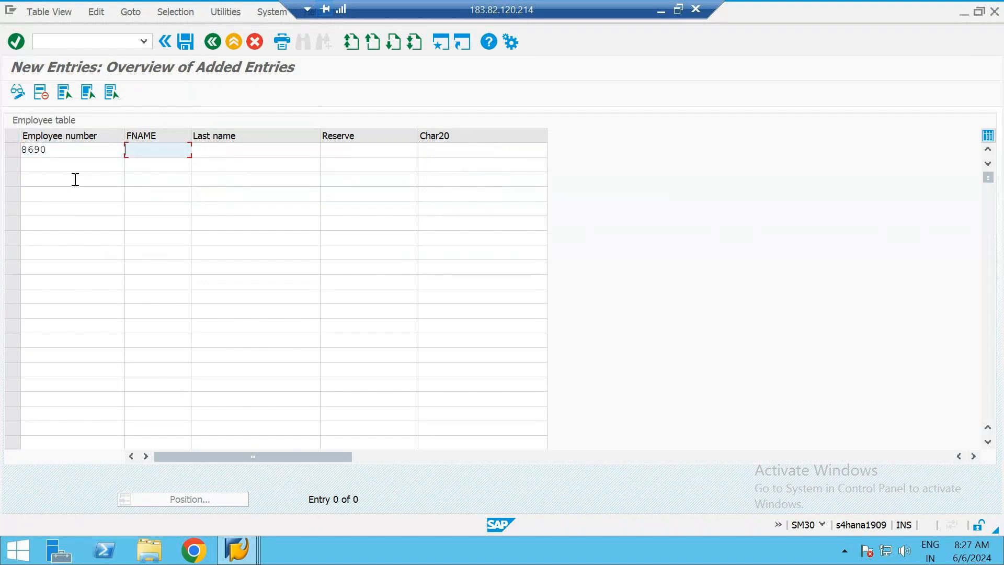
pyautogui.click(214, 153)
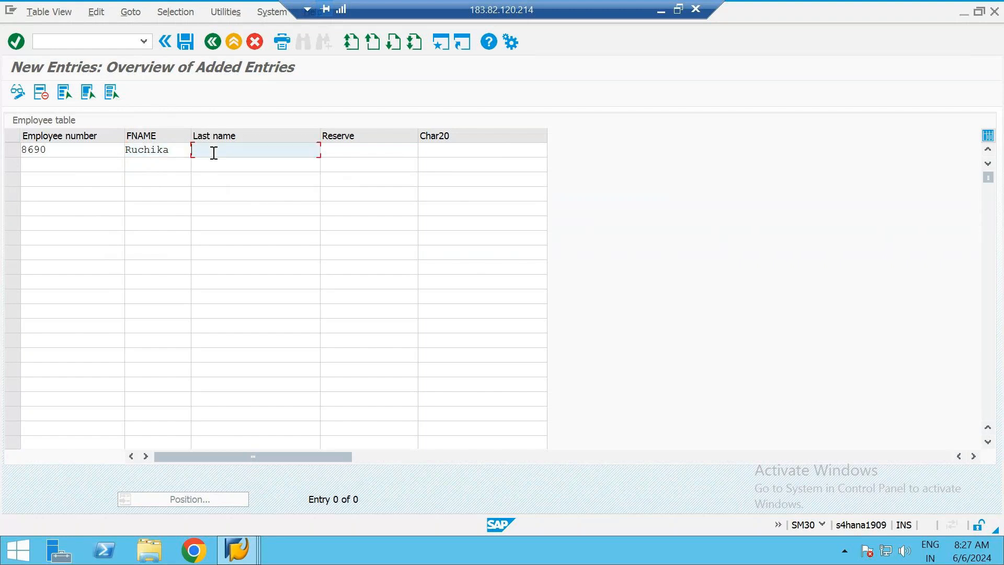
pyautogui.press('Tab')
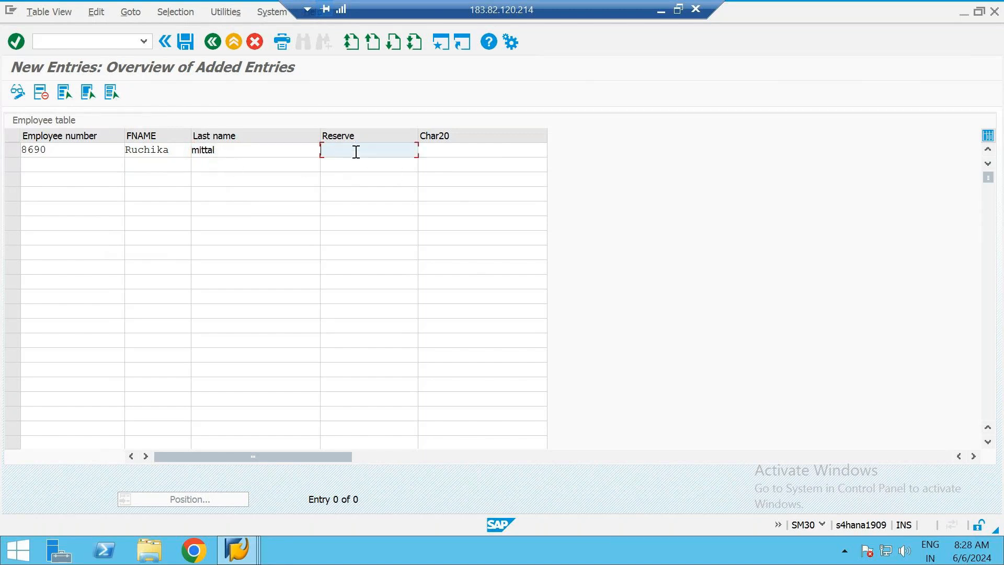
# Enter the gender as "female", fill in the e-mail address in lowercase, and save the new employee record
pyautogui.write('female')
pyautogui.click(444, 150)
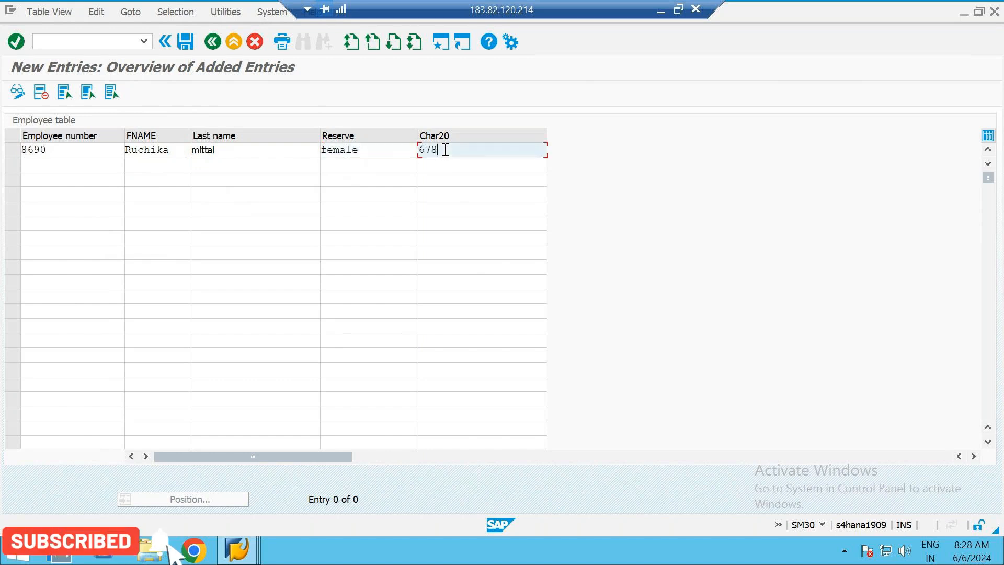
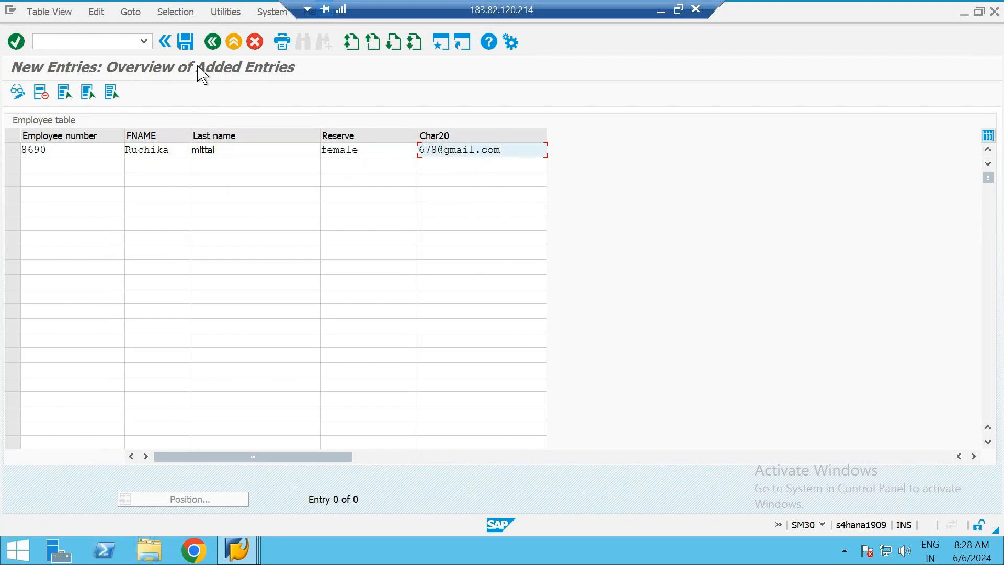
pyautogui.click(190, 42)
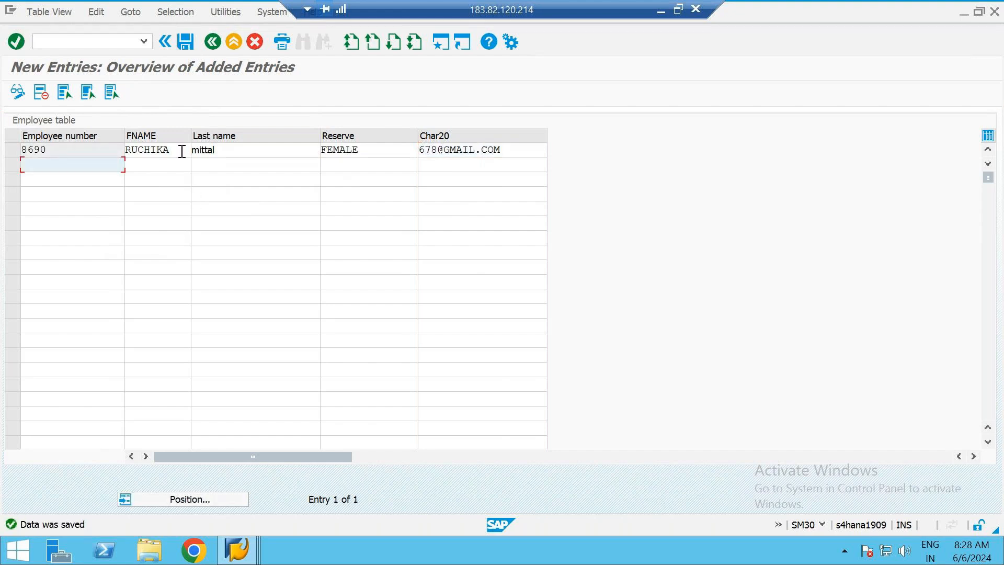
# Examine the letter case of the first name, last name, gender and e-mail in the saved record
pyautogui.moveTo(182, 152); pyautogui.dragTo(131, 161)
pyautogui.click(258, 151)
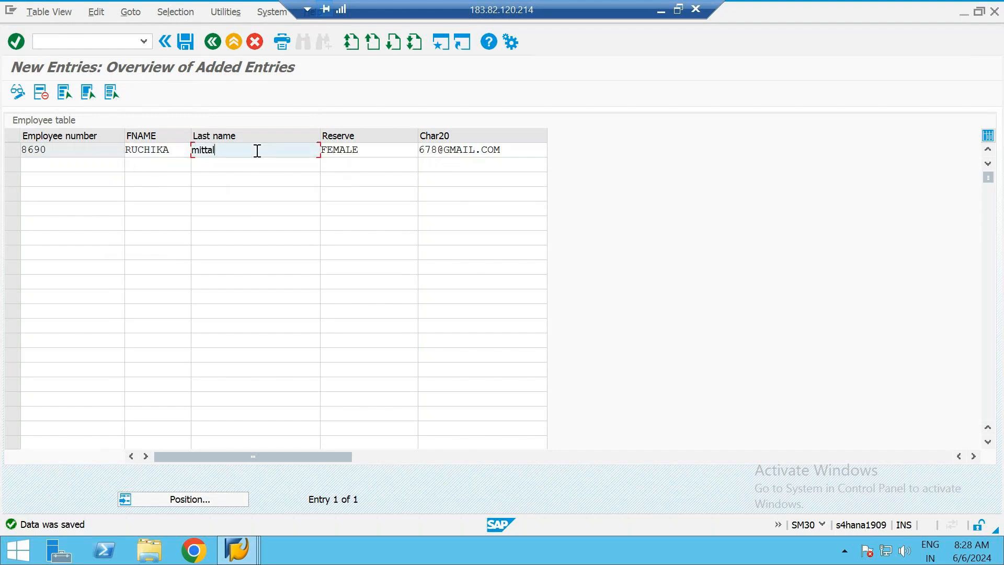
pyautogui.doubleClick(204, 153)
pyautogui.click(237, 151)
pyautogui.click(370, 151)
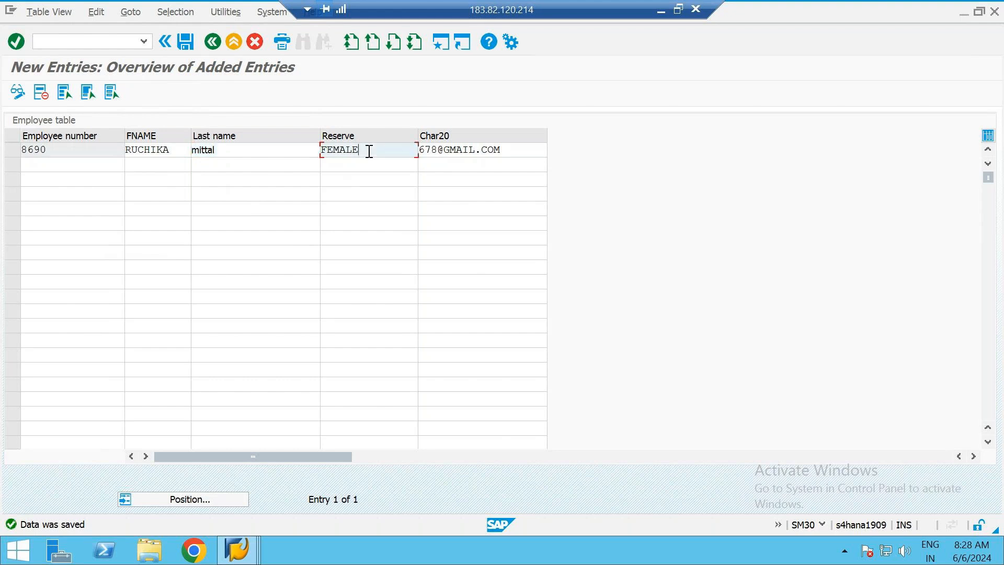
pyautogui.click(526, 150)
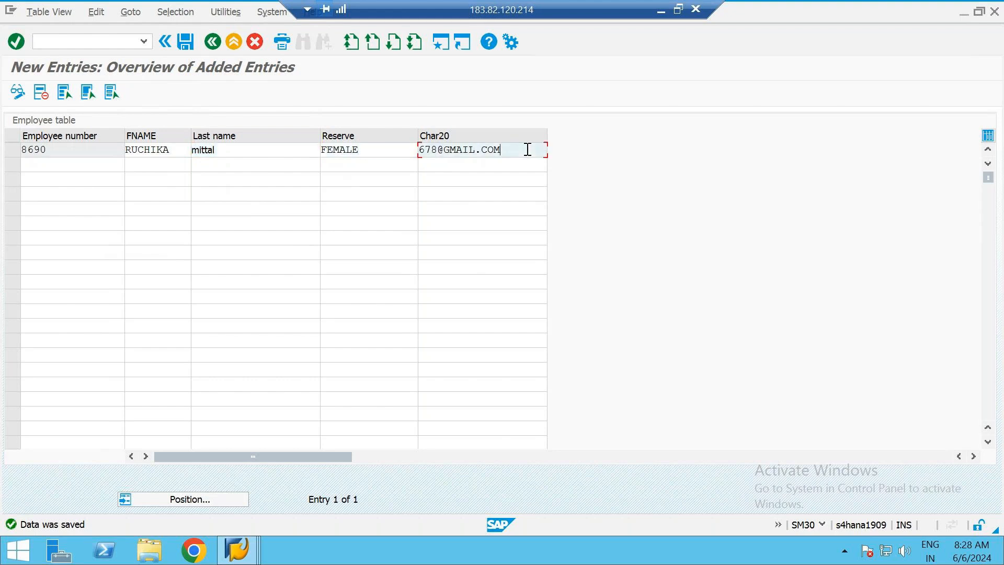
# Rewrite the new employee's last name in mixed upper and lower case and save the record
pyautogui.click(201, 150)
pyautogui.press('BackSpace')
pyautogui.press('BackSpace')
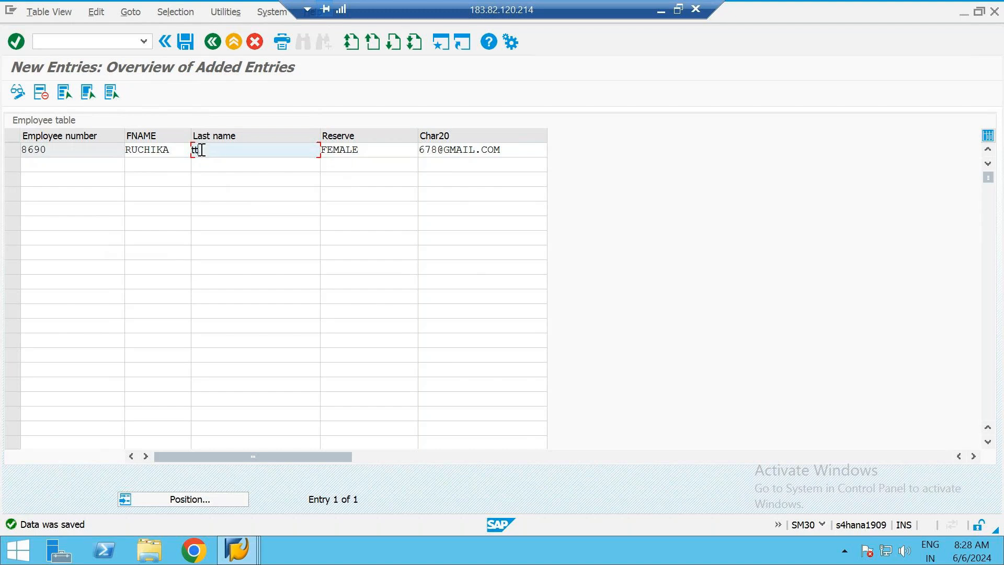
pyautogui.press('Delete')
pyautogui.press('Delete')
pyautogui.press('Delete')
pyautogui.press('Delete')
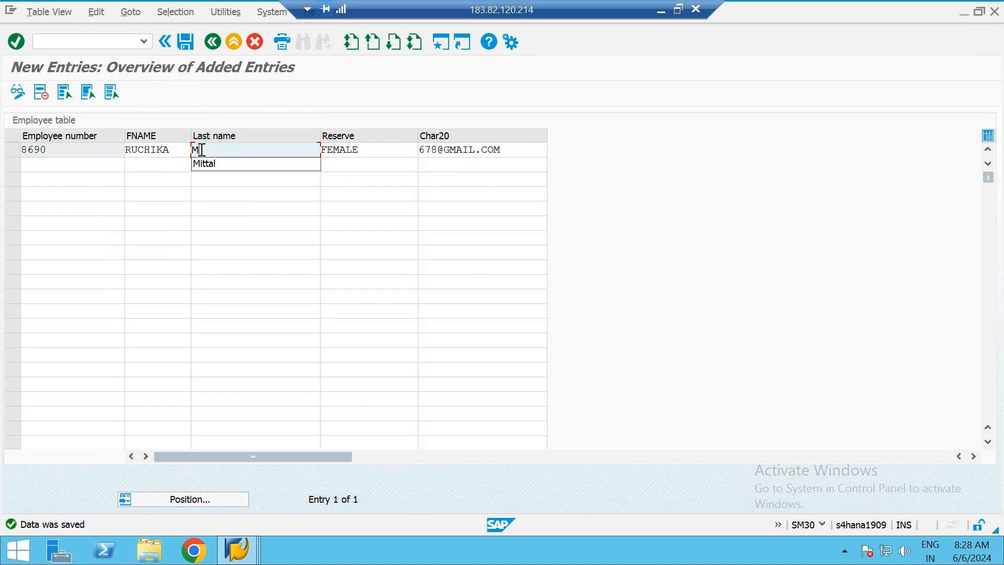
pyautogui.click(239, 205)
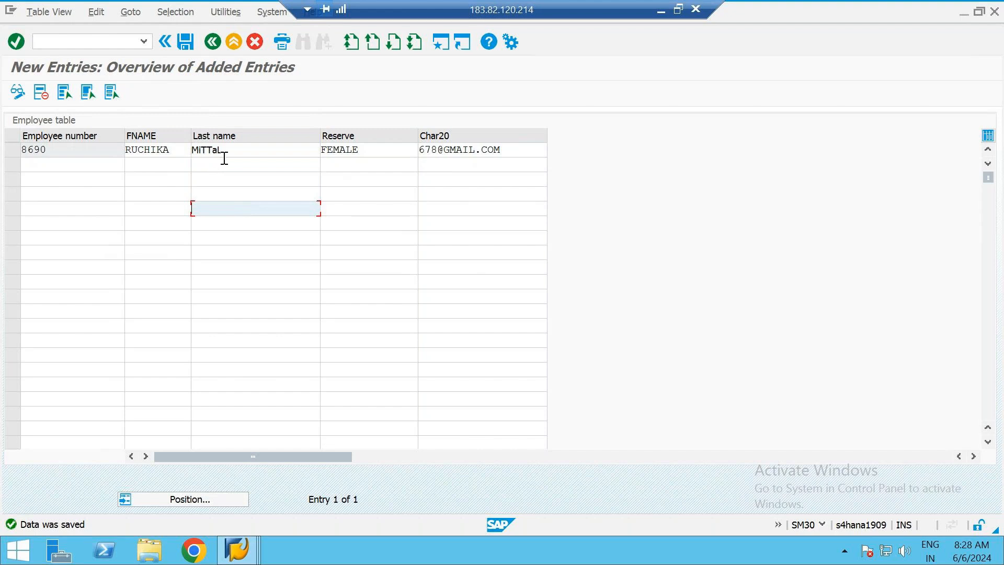
pyautogui.click(186, 43)
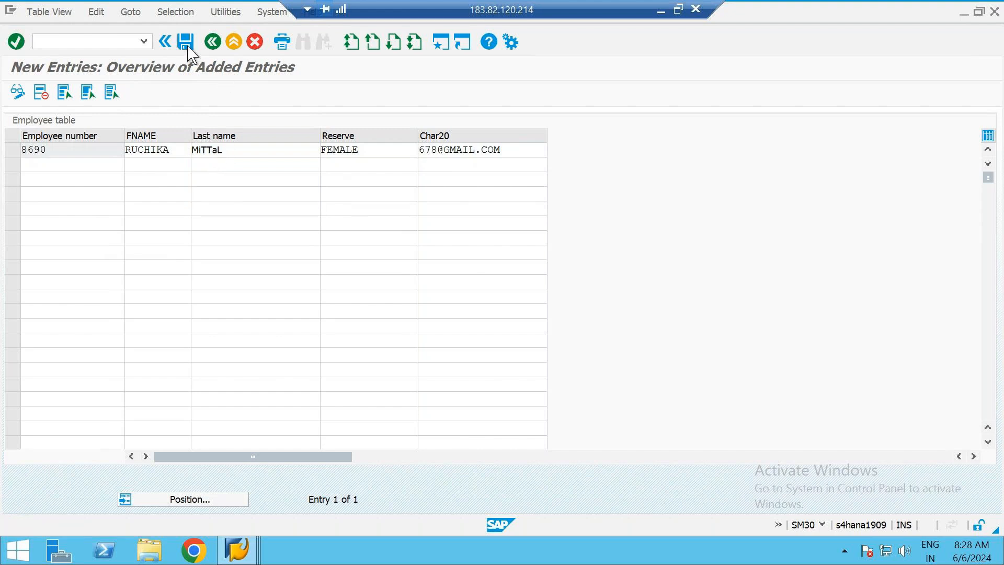
# Rewrite the new employee's first name in mixed upper and lower case and save the record
pyautogui.click(272, 211)
pyautogui.click(177, 156)
pyautogui.press('BackSpace')
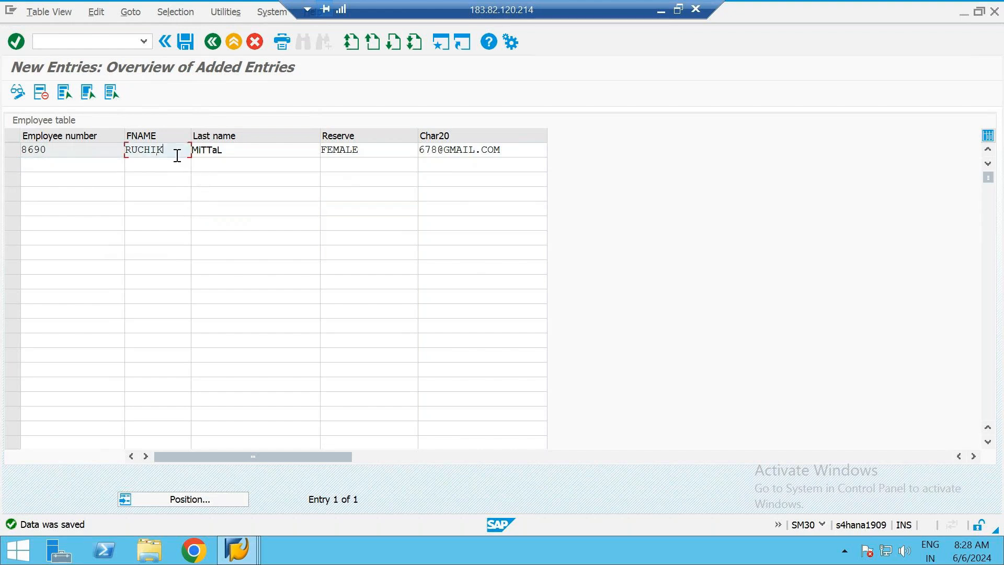
pyautogui.press('BackSpace')
pyautogui.press('BackSpace')
pyautogui.press('BackSpace')
pyautogui.press('BackSpace')
pyautogui.press('BackSpace')
pyautogui.click(220, 151)
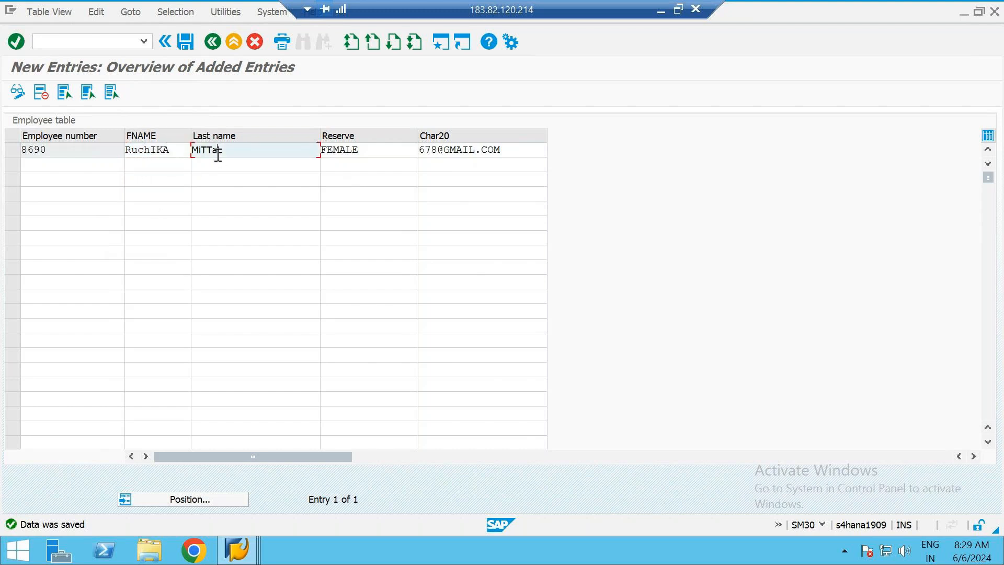
pyautogui.click(192, 39)
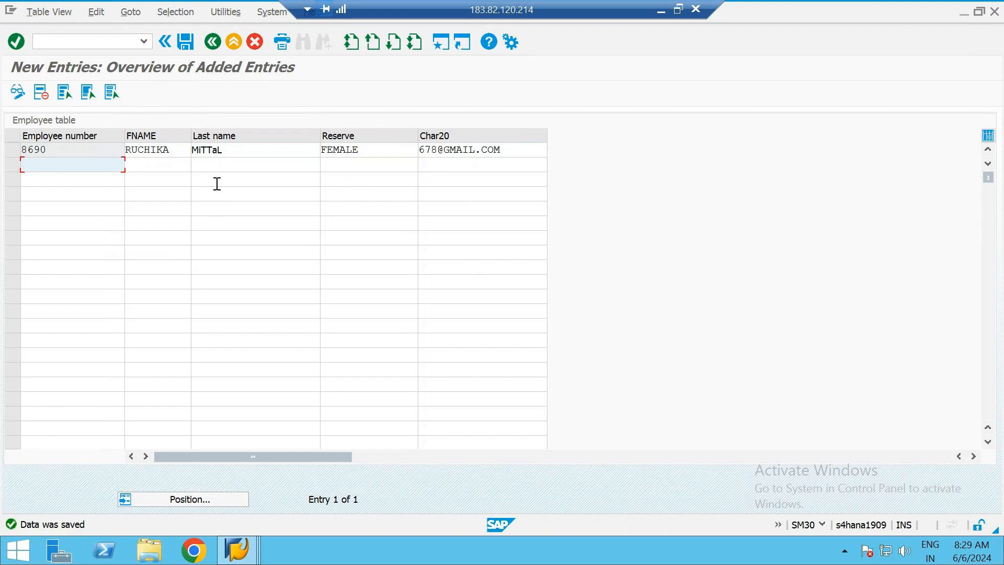
# Return to the employee table overview, compare the new record's name fields, and minimize the remote session to show the presentation
pyautogui.click(213, 42)
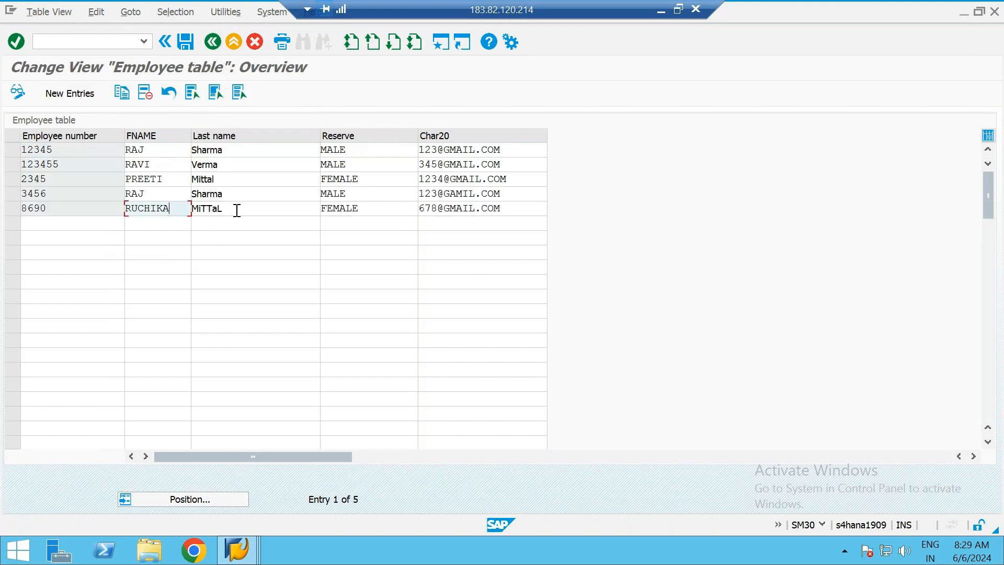
pyautogui.click(244, 207)
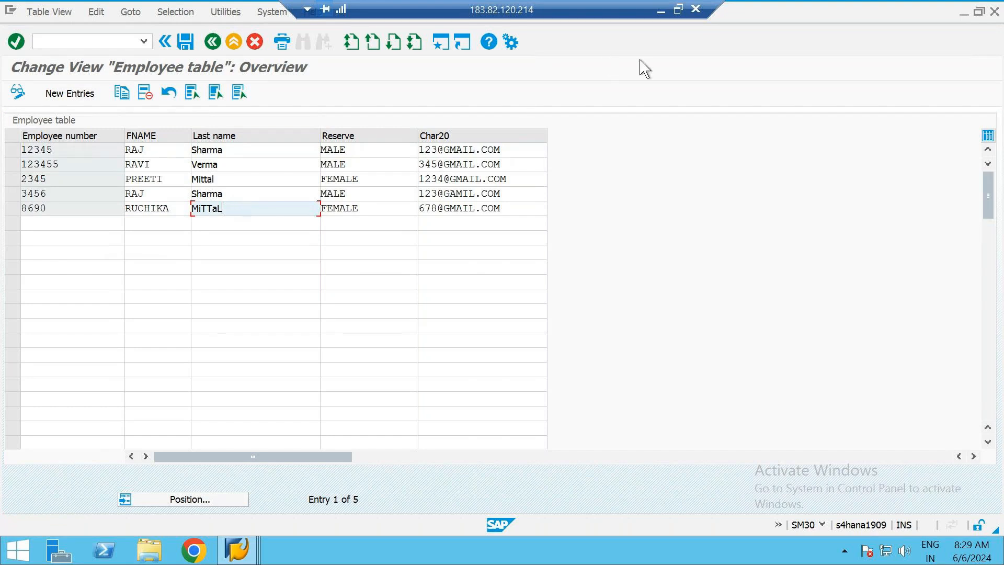
pyautogui.click(659, 16)
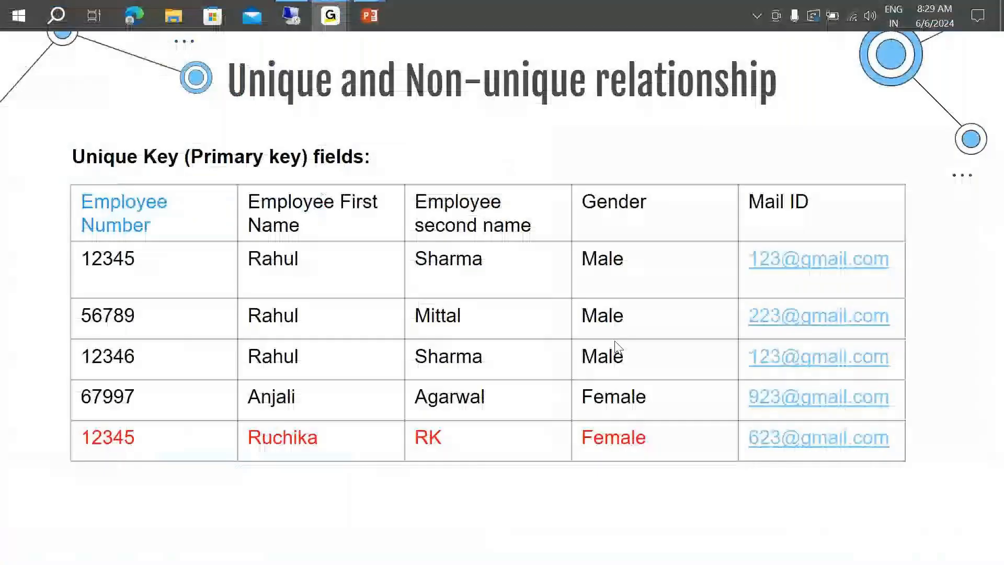